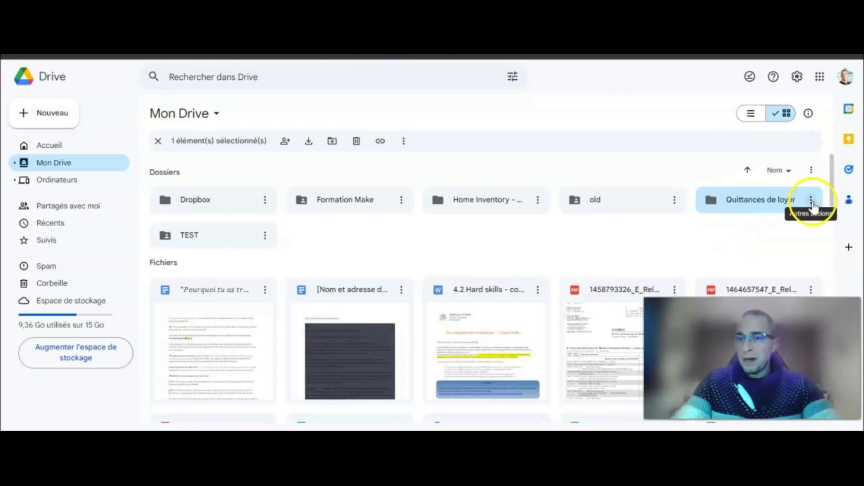
Share the Quittances de loyer folder with 'Tous les utilisateurs qui ont le lien' as Éditeur.
{"action": "left_click_drag", "start_coordinate": [756, 344], "coordinate": [132, 351]}
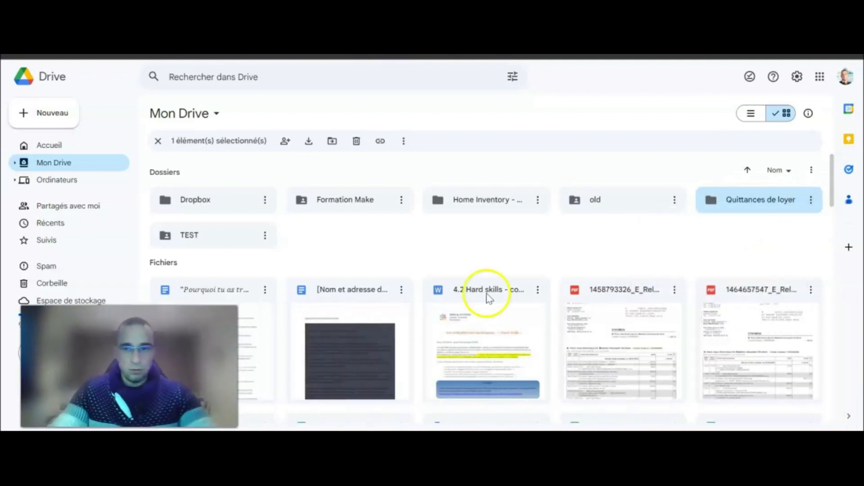
{"action": "left_click", "coordinate": [812, 200]}
{"action": "mouse_move", "coordinate": [718, 292]}
{"action": "left_click", "coordinate": [500, 292]}
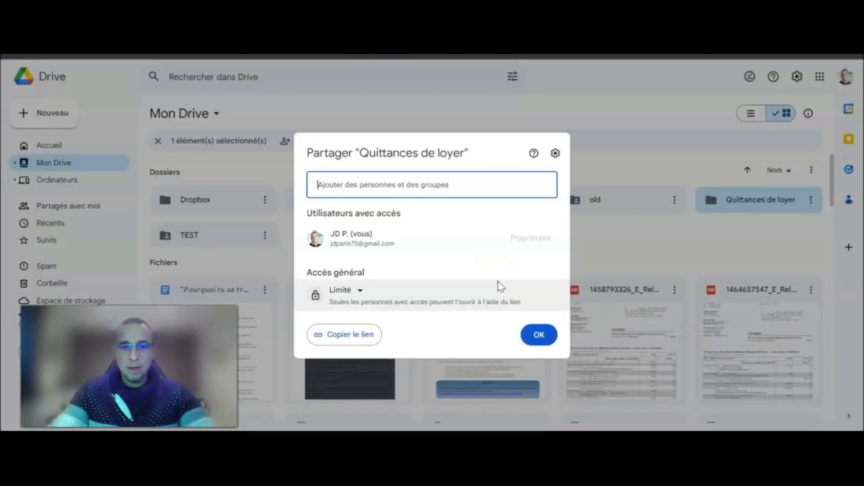
{"action": "left_click_drag", "start_coordinate": [303, 272], "coordinate": [366, 272]}
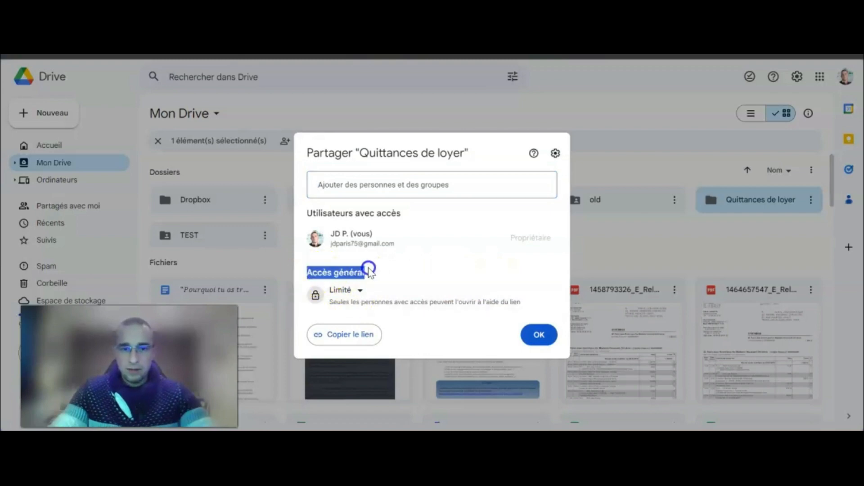
{"action": "left_click", "coordinate": [359, 293]}
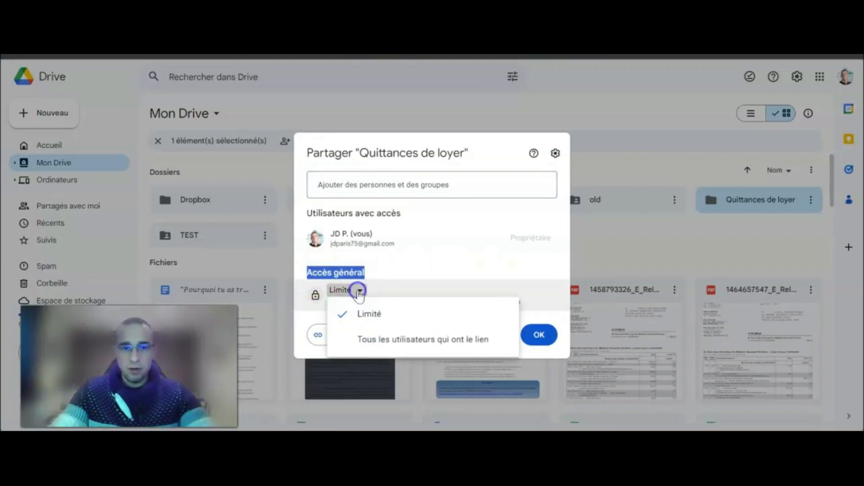
{"action": "left_click", "coordinate": [388, 341]}
{"action": "left_click", "coordinate": [547, 296]}
{"action": "left_click", "coordinate": [557, 384]}
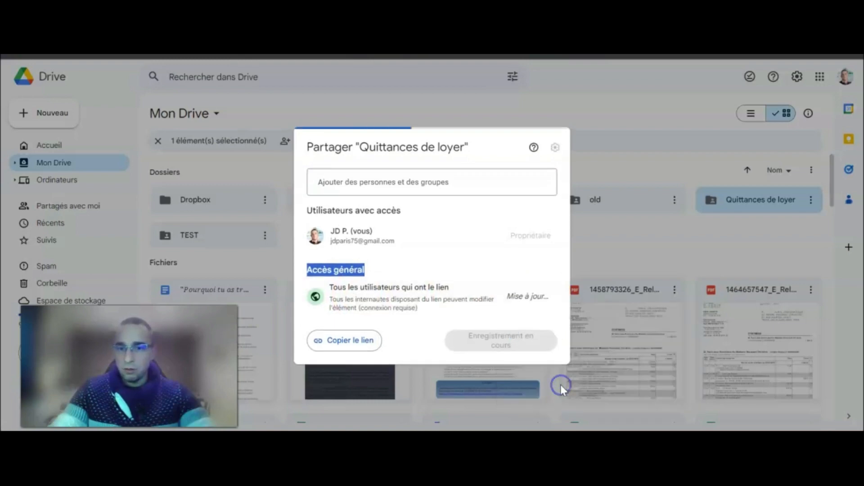
{"action": "left_click", "coordinate": [547, 346]}
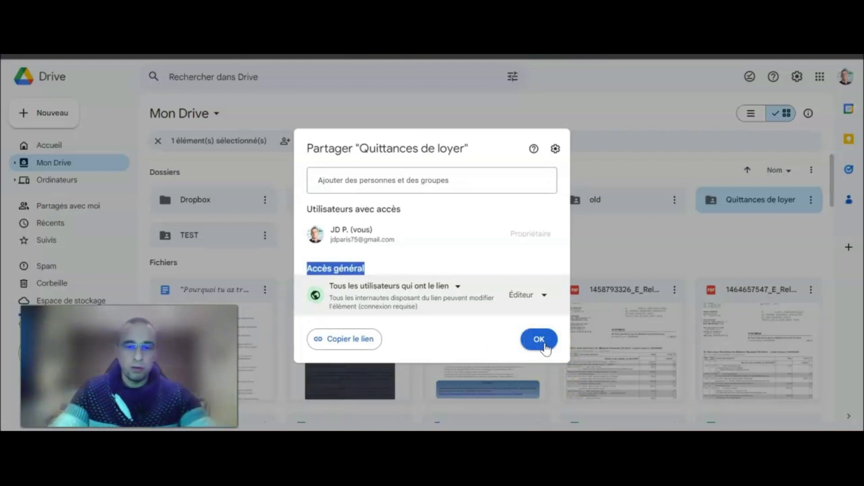
{"action": "left_click", "coordinate": [546, 343]}
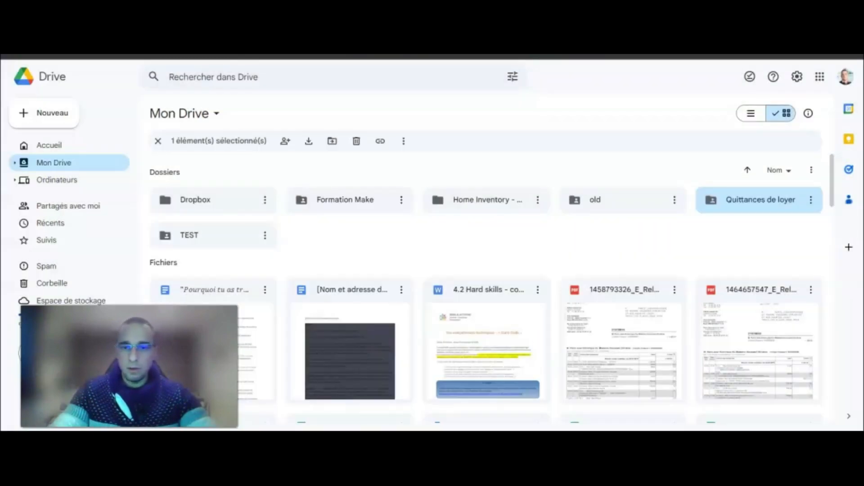
Inside the Quittances de loyer folder, create a blank Google Docs document shared like the folder.
{"action": "left_click", "coordinate": [743, 200]}
{"action": "double_click", "coordinate": [744, 199]}
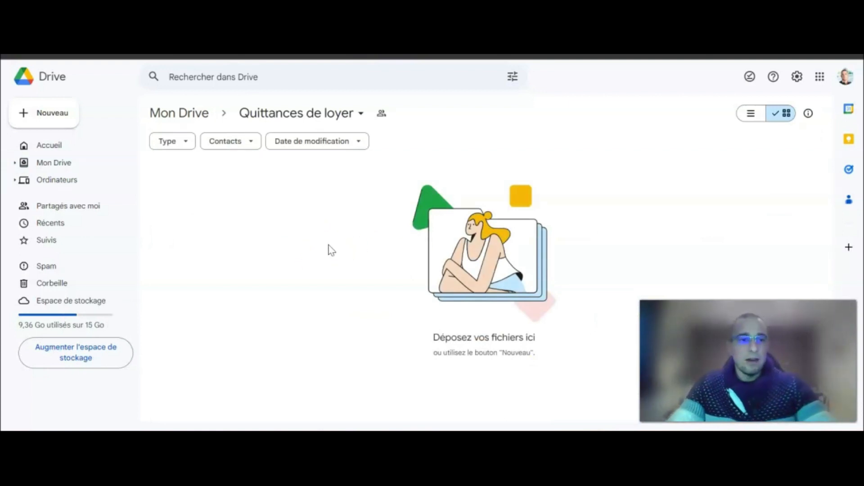
{"action": "left_click", "coordinate": [26, 118]}
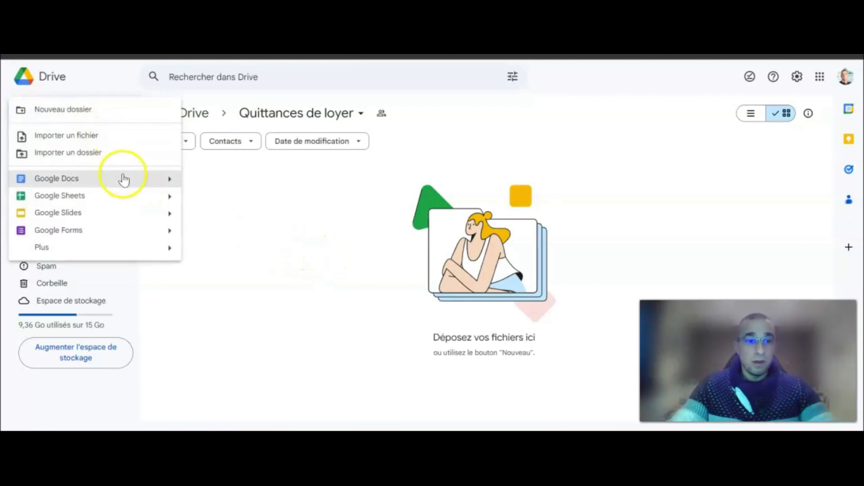
{"action": "mouse_move", "coordinate": [172, 180]}
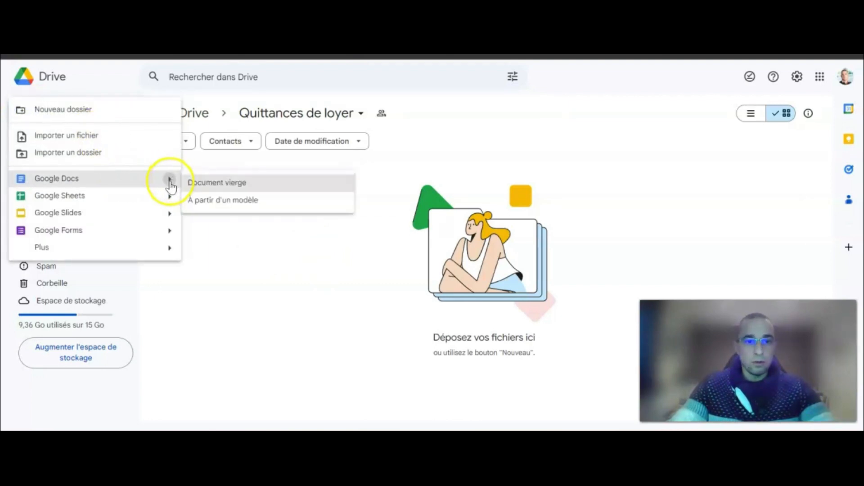
{"action": "left_click", "coordinate": [226, 185]}
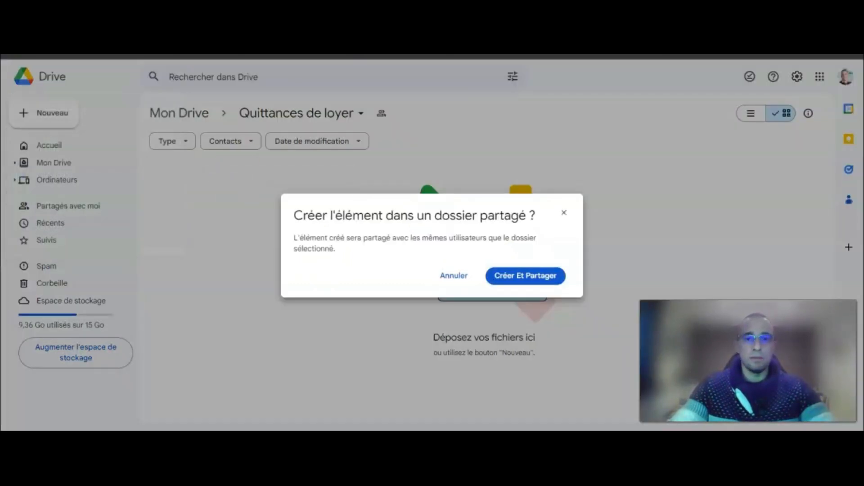
{"action": "left_click", "coordinate": [524, 275]}
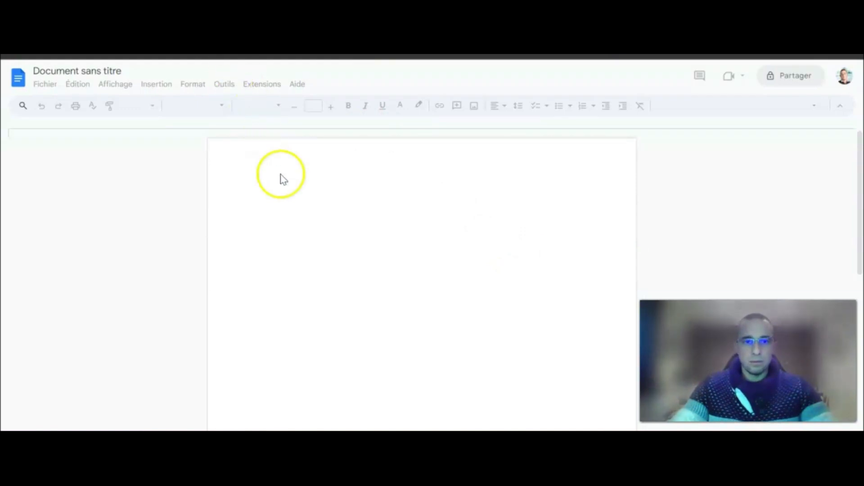
Insert the Logo_Ergane image from the computer at the page top and shrink it to a small box.
{"action": "left_click", "coordinate": [299, 197]}
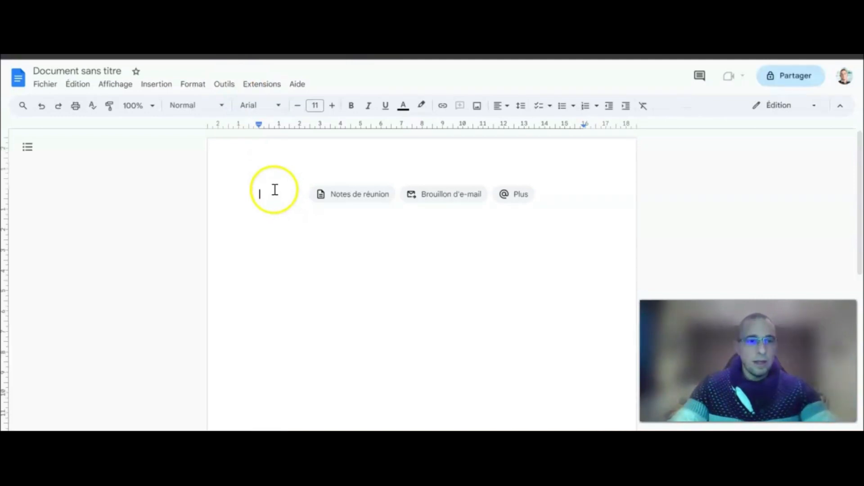
{"action": "left_click", "coordinate": [156, 85]}
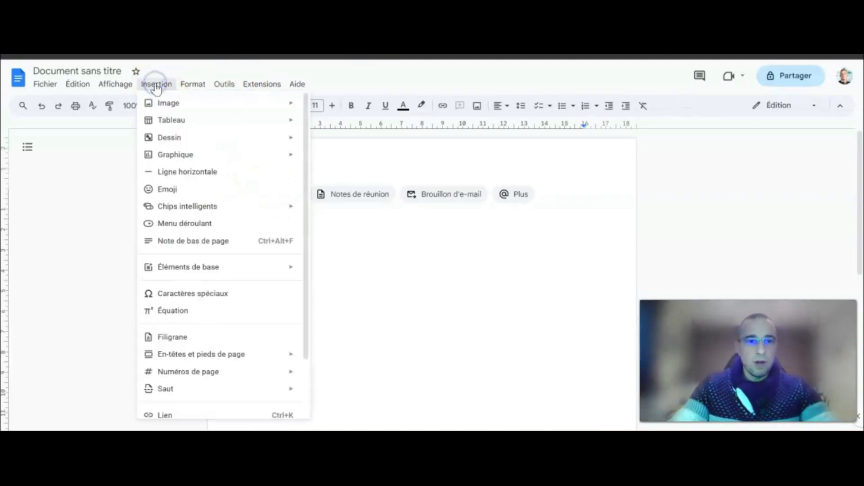
{"action": "left_click", "coordinate": [354, 108]}
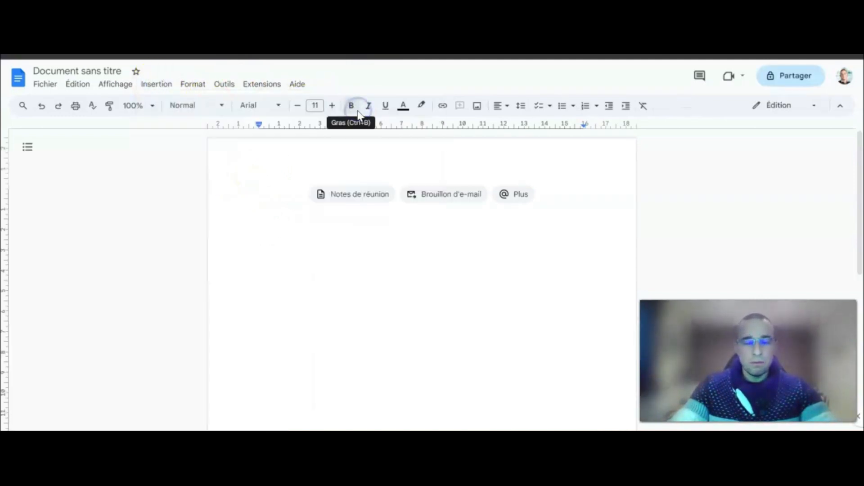
{"action": "scroll", "coordinate": [356, 180], "scroll_direction": "down", "scroll_amount": 5}
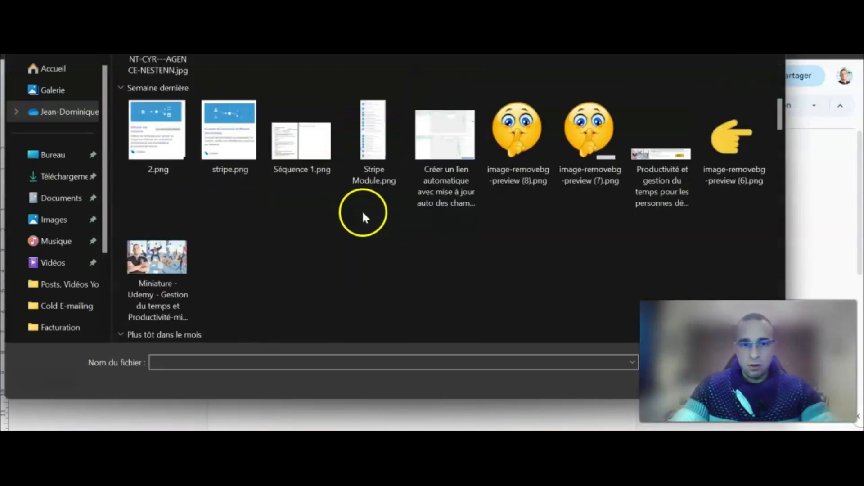
{"action": "scroll", "coordinate": [362, 211], "scroll_direction": "down", "scroll_amount": 4}
{"action": "scroll", "coordinate": [362, 211], "scroll_direction": "up", "scroll_amount": 10}
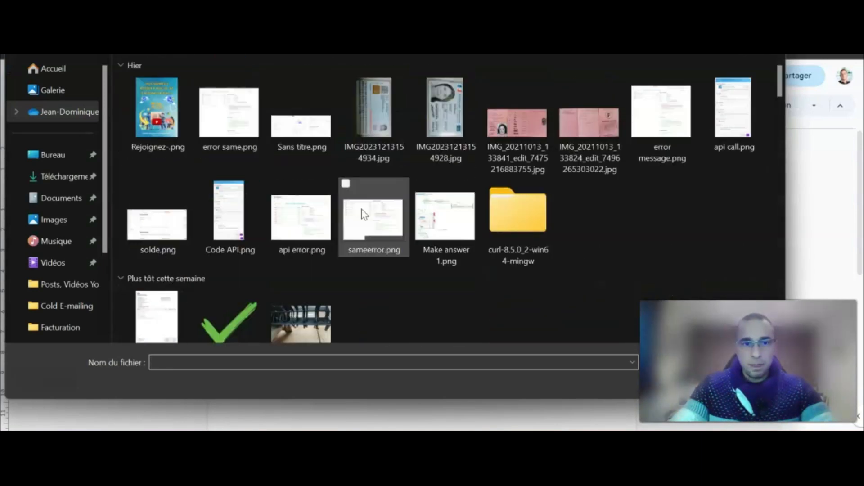
{"action": "scroll", "coordinate": [363, 211], "scroll_direction": "down", "scroll_amount": 6}
{"action": "scroll", "coordinate": [361, 207], "scroll_direction": "down", "scroll_amount": 6}
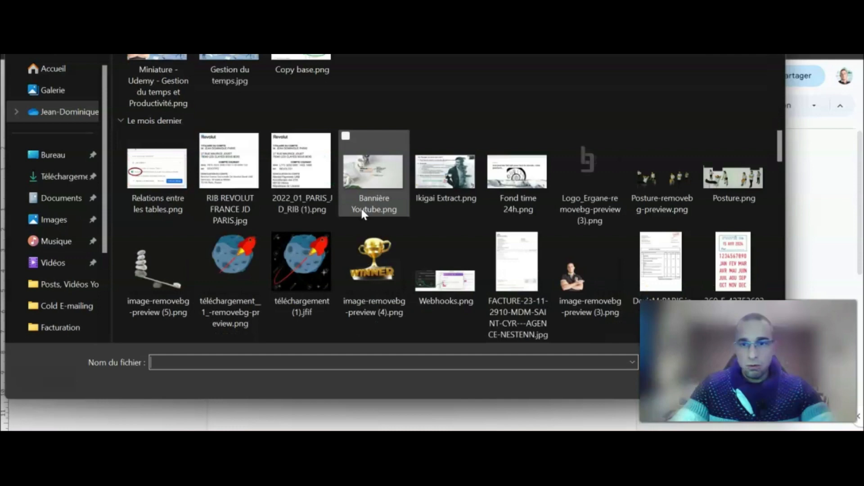
{"action": "scroll", "coordinate": [361, 209], "scroll_direction": "down", "scroll_amount": 4}
{"action": "scroll", "coordinate": [367, 203], "scroll_direction": "up", "scroll_amount": 3}
{"action": "double_click", "coordinate": [579, 134]}
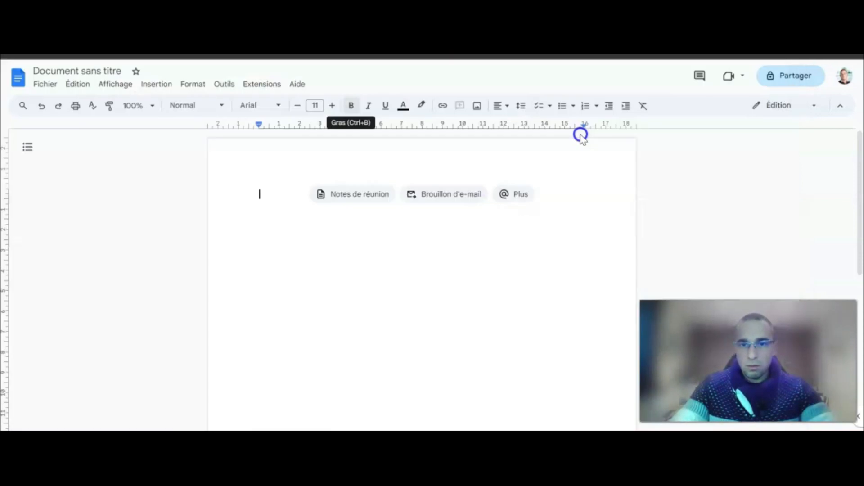
{"action": "left_click", "coordinate": [509, 300]}
{"action": "left_click_drag", "start_coordinate": [544, 395], "coordinate": [299, 175]}
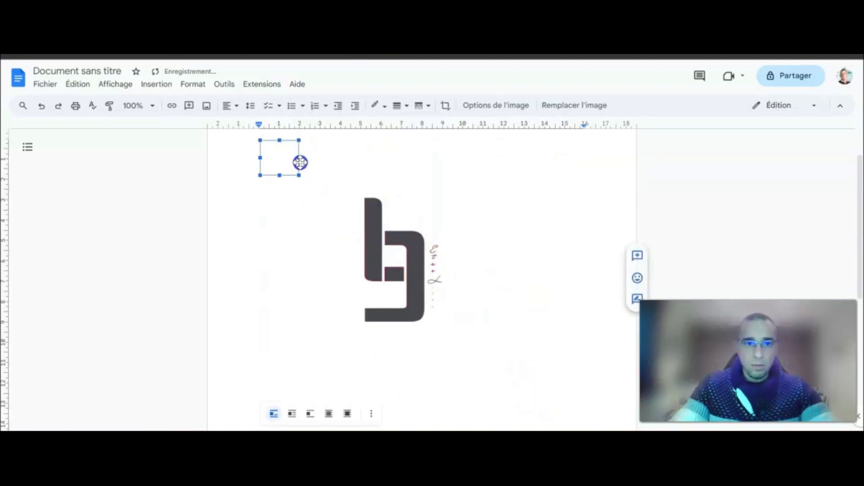
Add a bold BAILLEUR heading on a new line below the logo.
{"action": "left_click", "coordinate": [331, 167]}
{"action": "key", "text": "Return"}
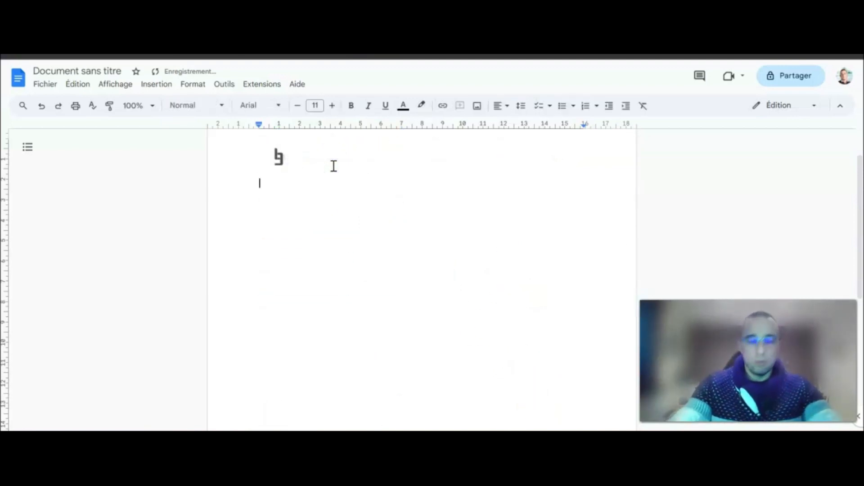
{"action": "type", "text": "BAILLEUR"}
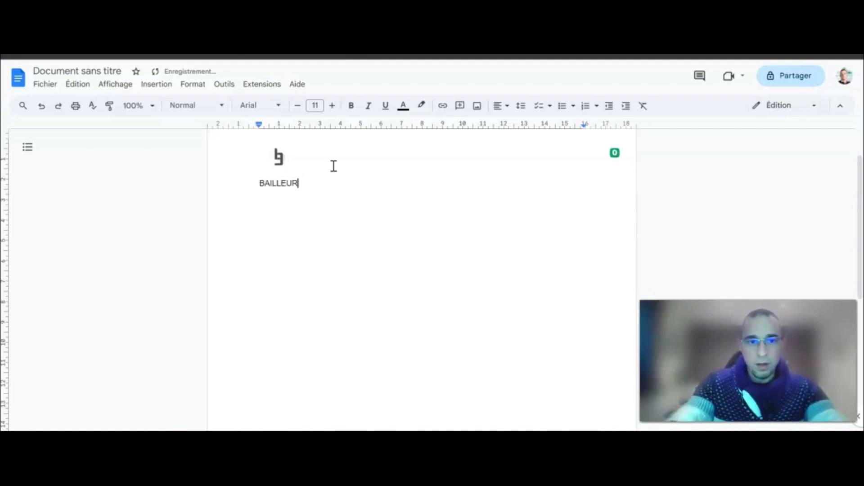
{"action": "double_click", "coordinate": [272, 183]}
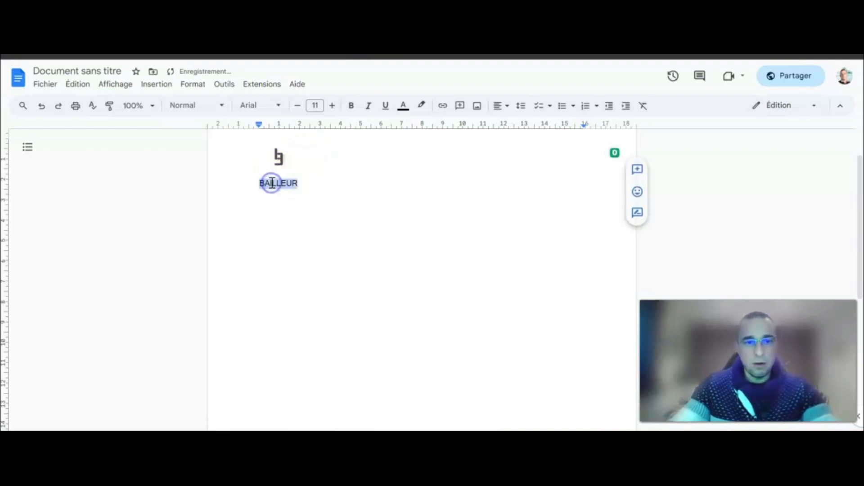
{"action": "left_click", "coordinate": [351, 105]}
{"action": "left_click", "coordinate": [320, 182]}
Add the landlord's name and address lines beneath it in regular weight.
{"action": "key", "text": "Return"}
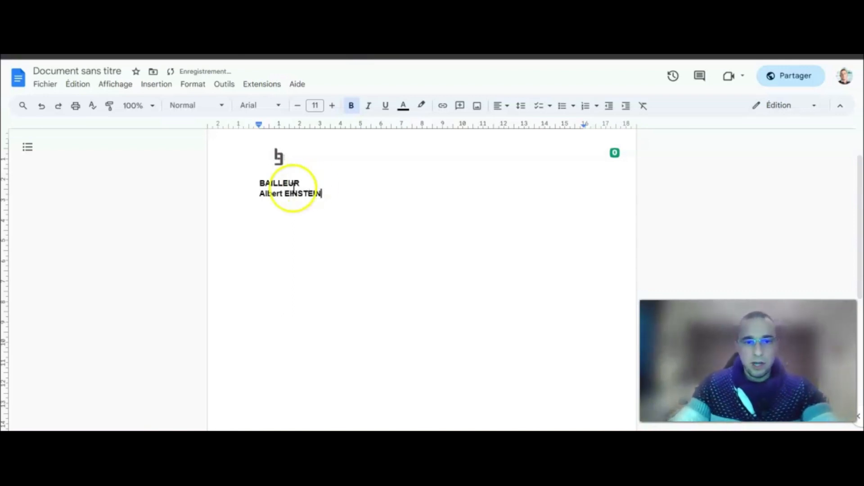
{"action": "left_click_drag", "start_coordinate": [261, 194], "coordinate": [320, 191]}
{"action": "left_click", "coordinate": [352, 106]}
{"action": "left_click", "coordinate": [328, 193]}
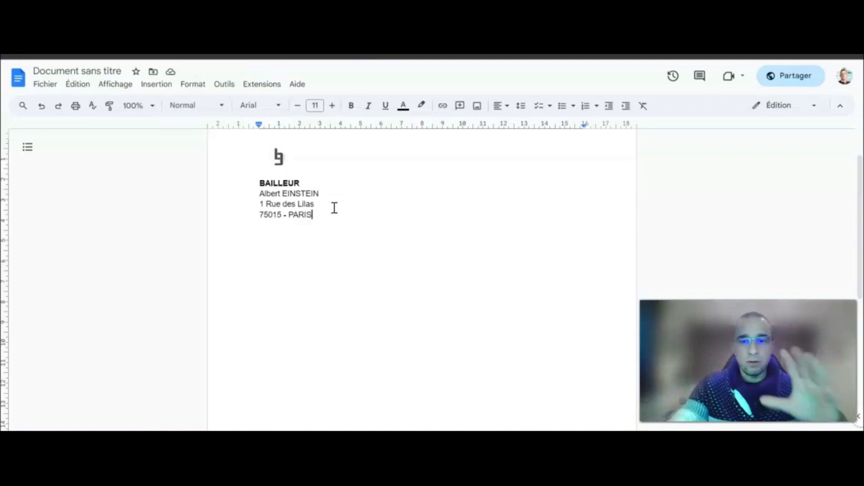
{"action": "key", "text": "Return"}
{"action": "key", "text": "Return"}
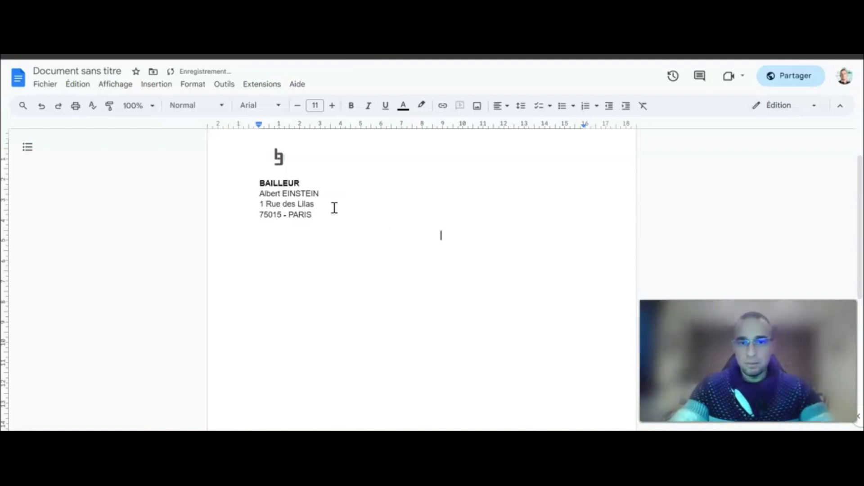
Bold the LOCATAIRE heading and make the Mr / Mme line regular.
{"action": "double_click", "coordinate": [450, 234]}
{"action": "left_click", "coordinate": [353, 107]}
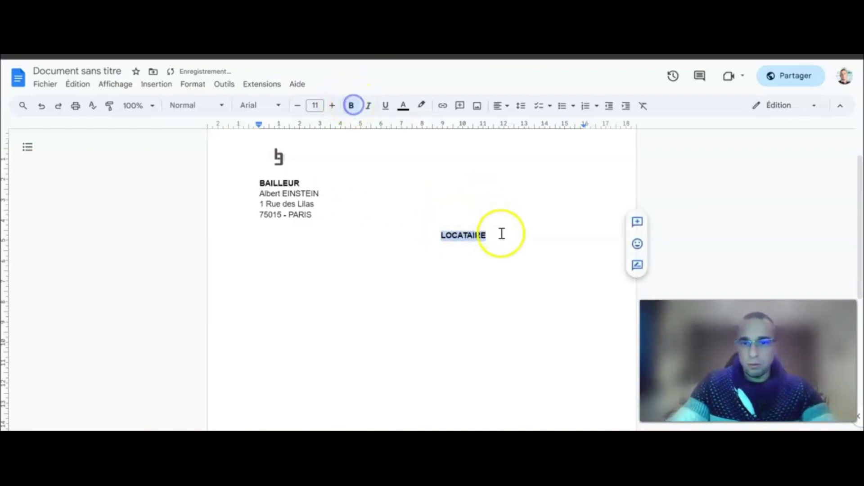
{"action": "left_click", "coordinate": [501, 234]}
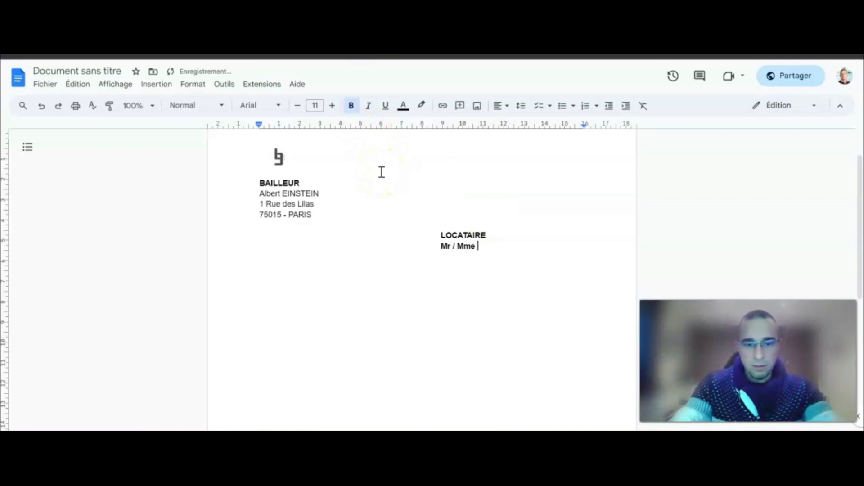
{"action": "left_click_drag", "start_coordinate": [478, 246], "coordinate": [442, 247]}
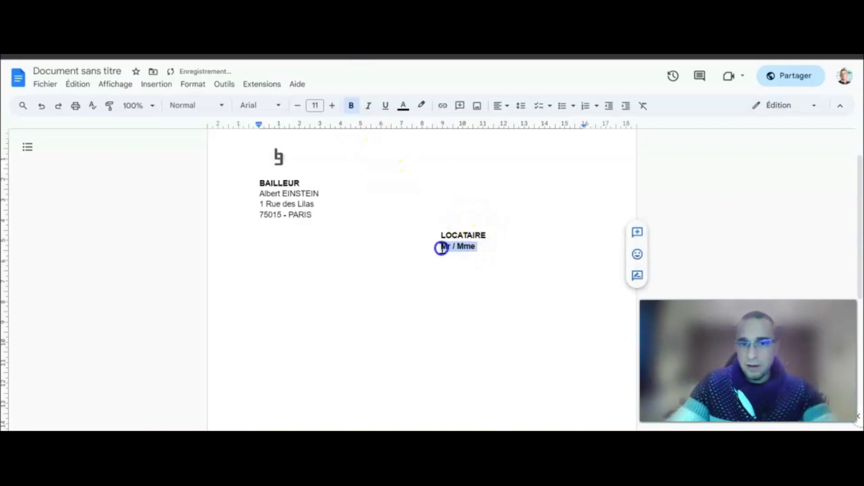
{"action": "left_click", "coordinate": [351, 105]}
{"action": "left_click", "coordinate": [484, 248]}
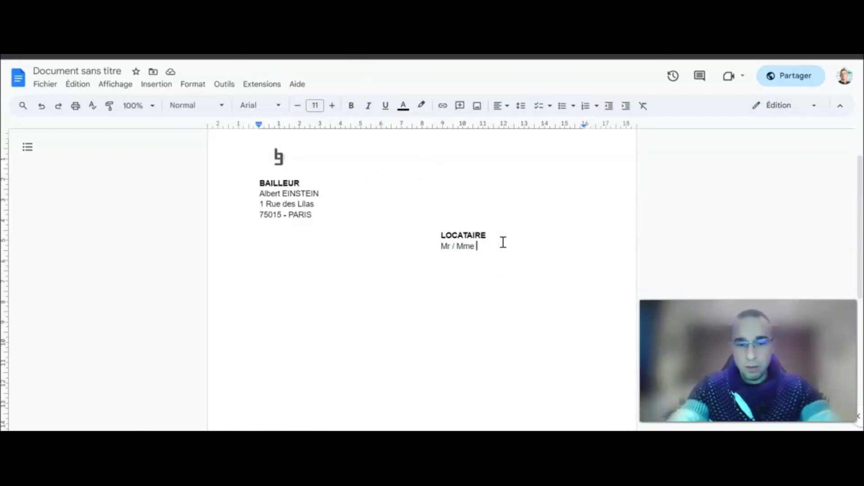
Add the {{Nom du locataire}} placeholder after Mr / Mme, removing stray brackets.
{"action": "type", "text": "("}
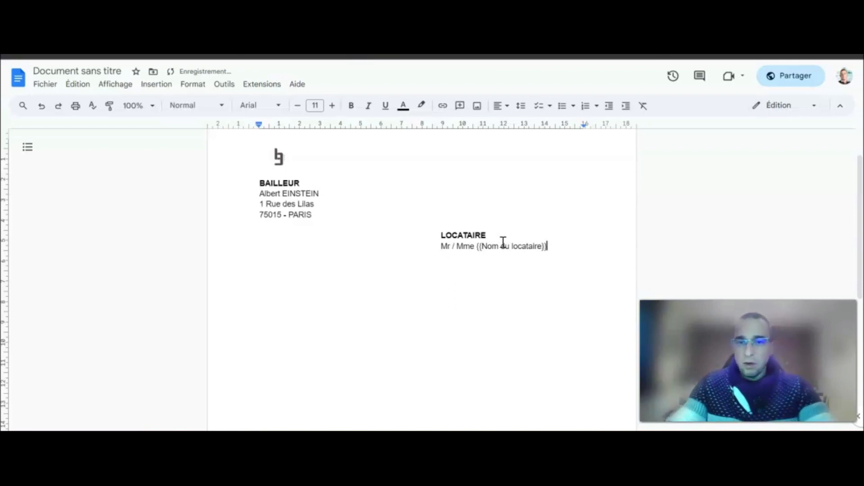
{"action": "left_click_drag", "start_coordinate": [549, 247], "coordinate": [477, 247]}
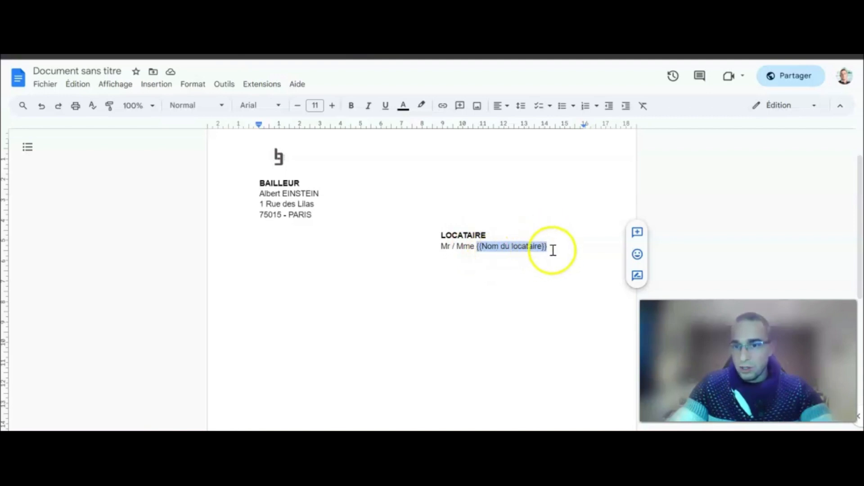
{"action": "left_click", "coordinate": [482, 246]}
{"action": "left_click_drag", "start_coordinate": [483, 246], "coordinate": [476, 246]}
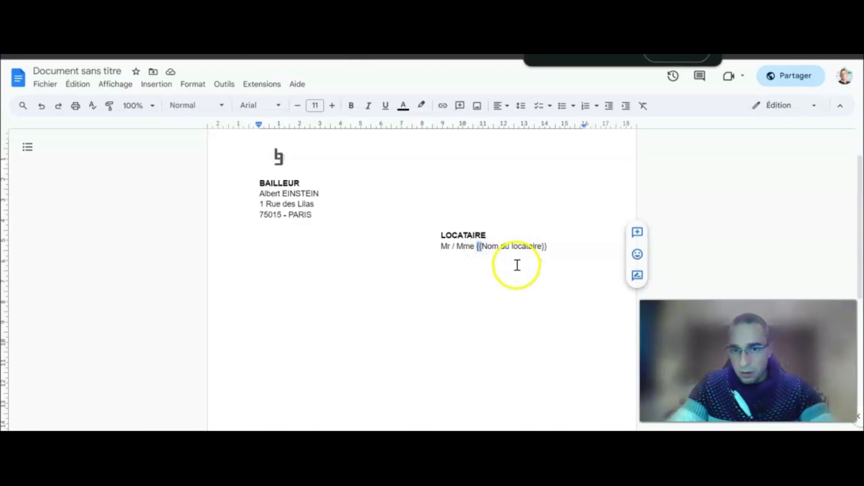
{"action": "key", "text": "ctrl+plus"}
{"action": "key", "text": "ctrl+plus"}
{"action": "key", "text": "ctrl+plus"}
{"action": "key", "text": "ctrl+plus"}
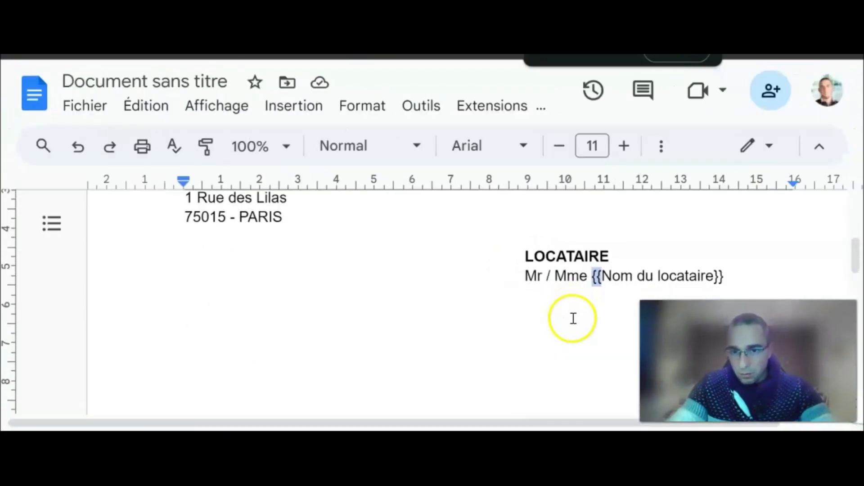
{"action": "scroll", "coordinate": [573, 319], "scroll_direction": "down", "scroll_amount": 1}
{"action": "double_click", "coordinate": [737, 197]}
{"action": "left_click", "coordinate": [733, 276]}
{"action": "type", "text": "]]"}
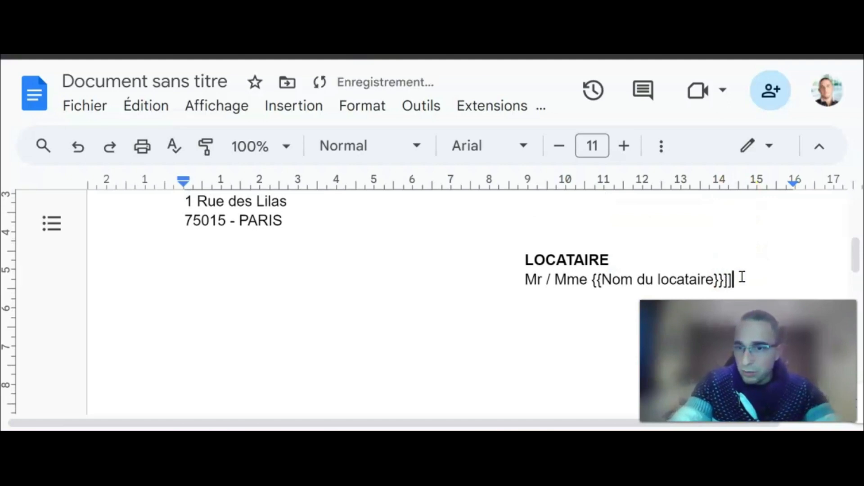
{"action": "key", "text": "BackSpace"}
{"action": "key", "text": "BackSpace"}
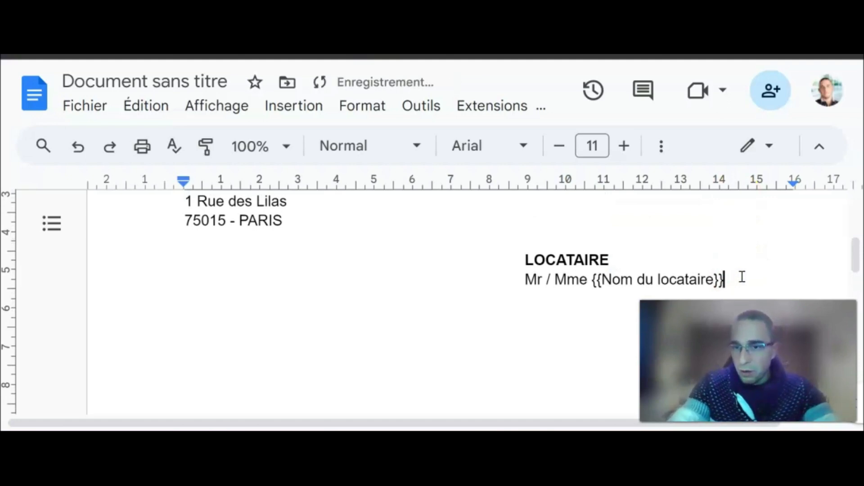
{"action": "left_click_drag", "start_coordinate": [593, 280], "coordinate": [602, 279]}
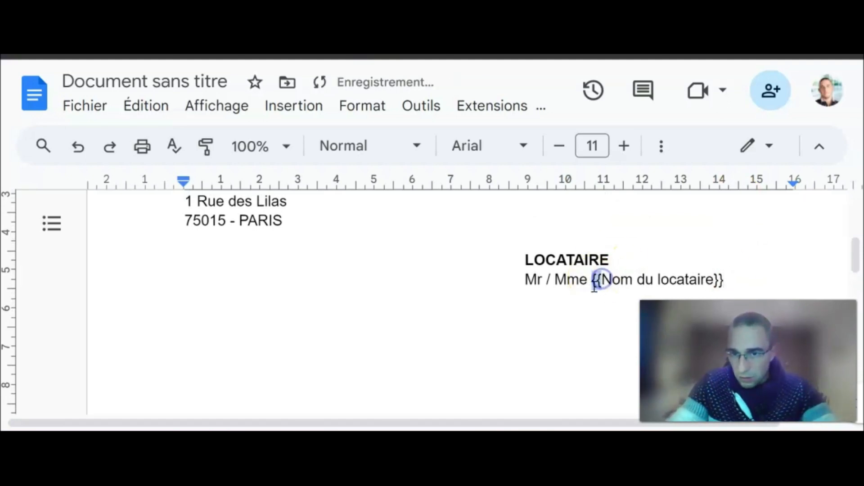
{"action": "key", "text": "ctrl+minus"}
{"action": "key", "text": "ctrl+minus"}
{"action": "key", "text": "ctrl+minus"}
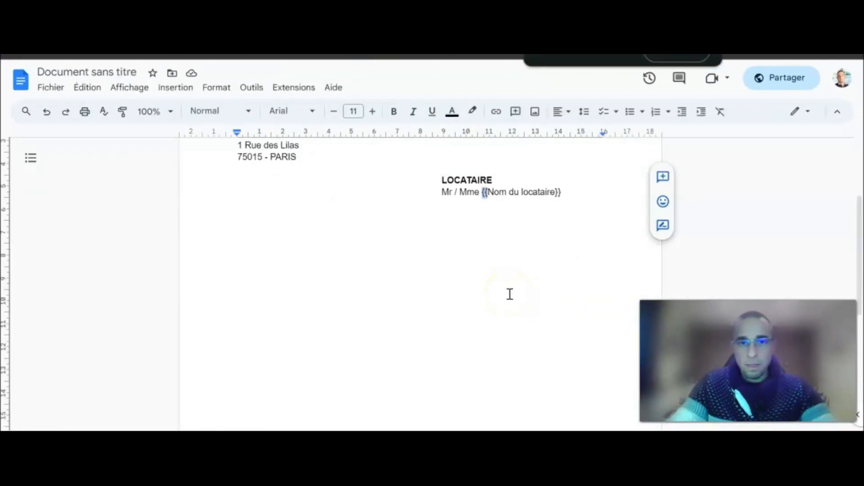
{"action": "key", "text": "ctrl+minus"}
{"action": "scroll", "coordinate": [514, 286], "scroll_direction": "up", "scroll_amount": 3}
{"action": "scroll", "coordinate": [562, 288], "scroll_direction": "down", "scroll_amount": 2}
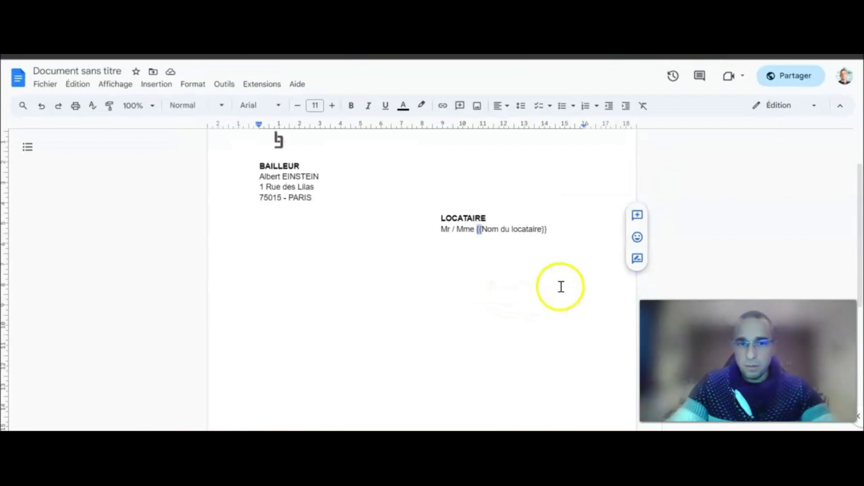
Add the {{Adresse complète}} placeholder on a new line below the tenant name.
{"action": "left_click", "coordinate": [564, 229]}
{"action": "key", "text": "Return"}
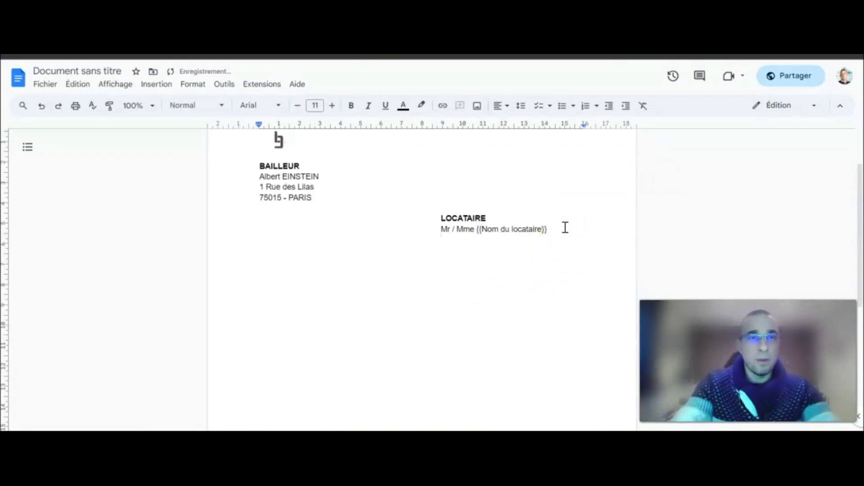
{"action": "type", "text": "{{Adresse complète"}
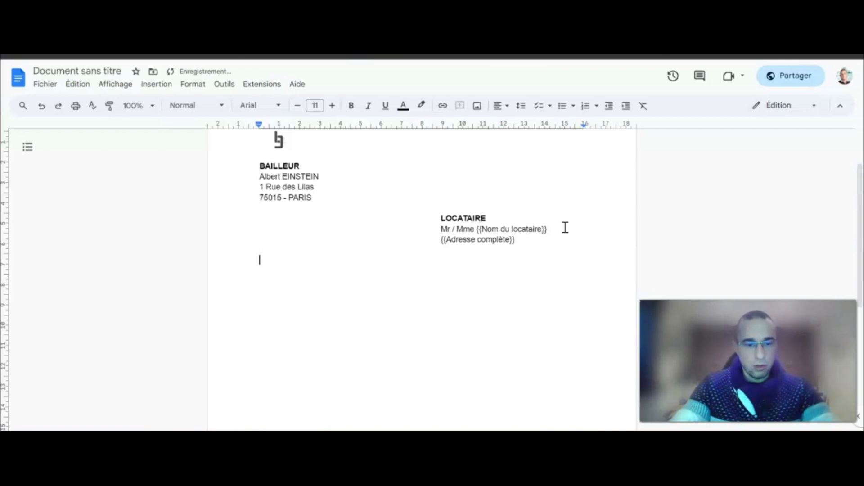
Add a centred QUITTANCE DE LOYER title line below the tenant block.
{"action": "left_click", "coordinate": [499, 106]}
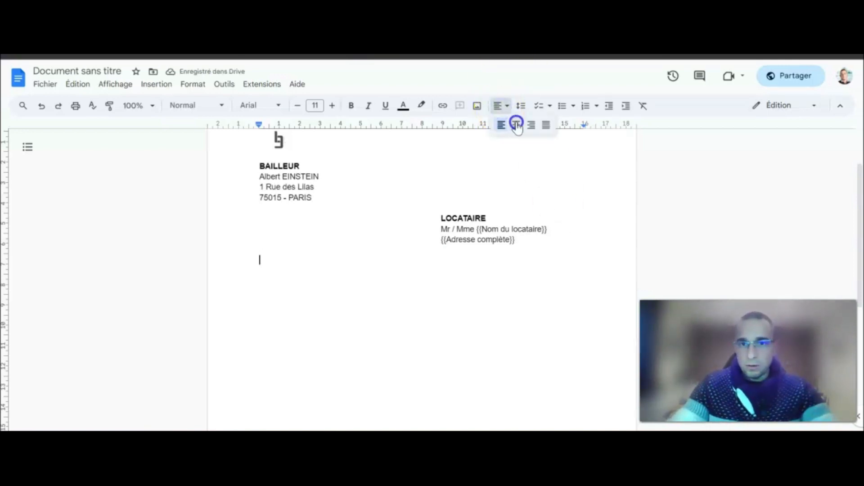
{"action": "left_click", "coordinate": [516, 123]}
{"action": "type", "text": "QUITTANCE "}
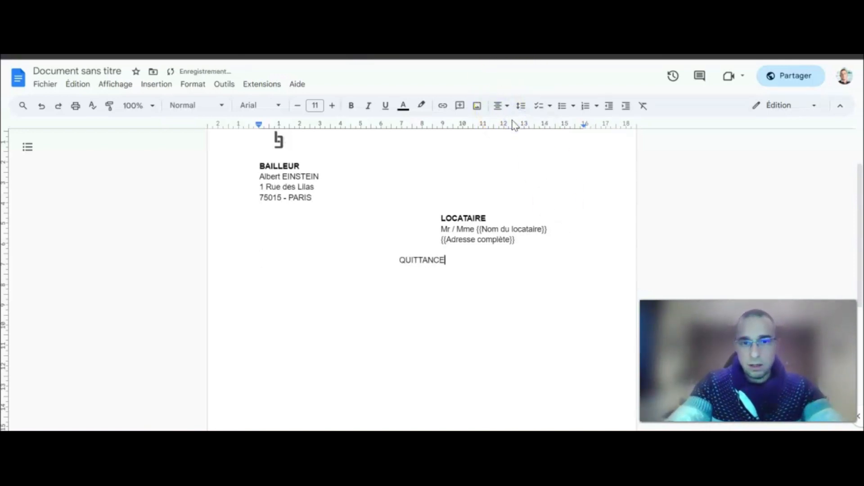
{"action": "type", "text": "DE LOYER"}
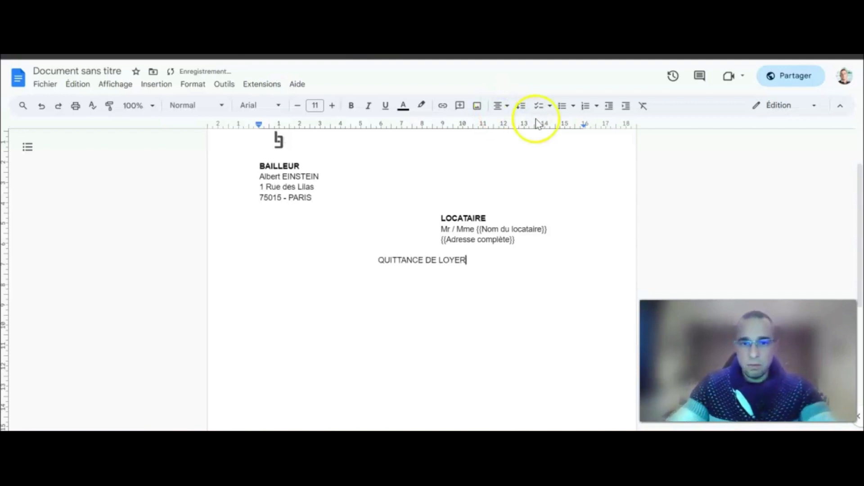
{"action": "triple_click", "coordinate": [417, 258]}
Bold the QUITTANCE DE LOYER title and start a left-aligned line below it.
{"action": "left_click", "coordinate": [351, 105]}
{"action": "left_click", "coordinate": [379, 261]}
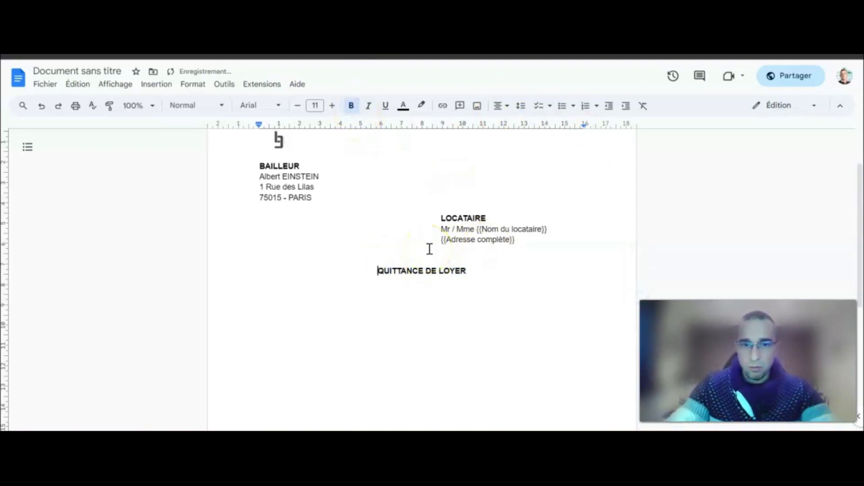
{"action": "left_click", "coordinate": [488, 266]}
{"action": "scroll", "coordinate": [498, 269], "scroll_direction": "up", "scroll_amount": 2}
{"action": "scroll", "coordinate": [498, 269], "scroll_direction": "down", "scroll_amount": 2}
{"action": "left_click", "coordinate": [485, 271]}
{"action": "key", "text": "Return"}
{"action": "left_click", "coordinate": [498, 105]}
{"action": "left_click", "coordinate": [502, 122]}
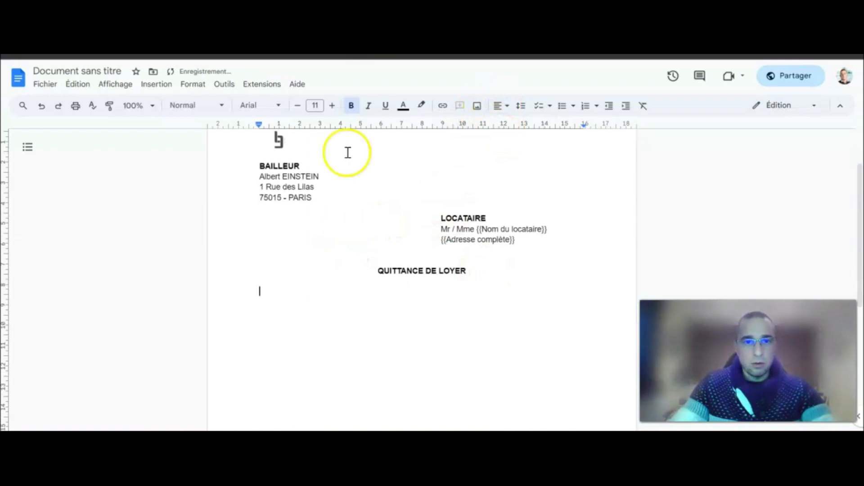
Type 'Délivrée le : {{Date de la quittance}}' with the placeholder in regular weight.
{"action": "type", "text": "Délivrée le :"}
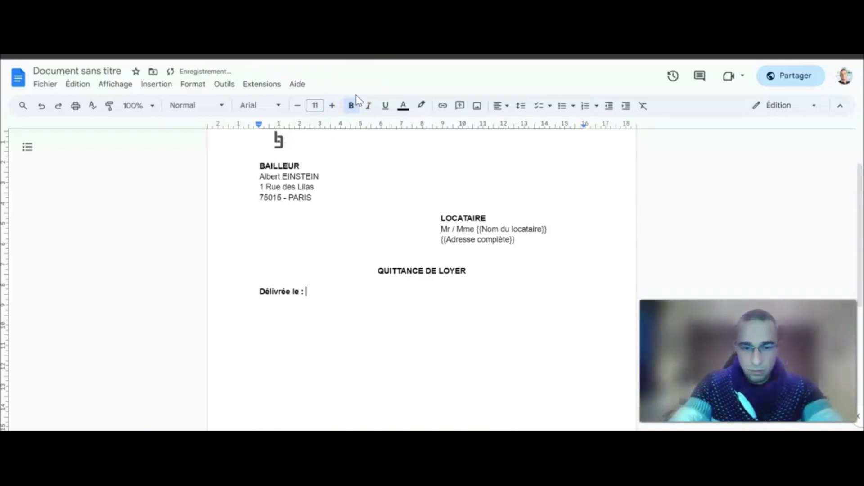
{"action": "type", "text": "{{"}
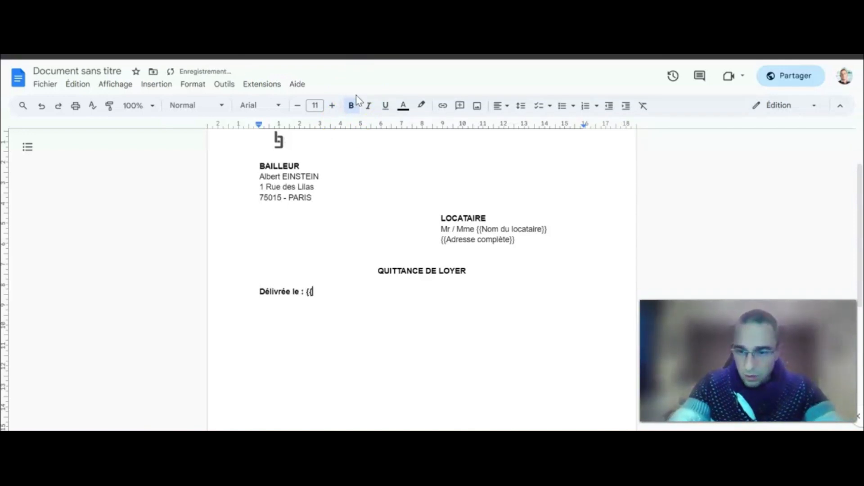
{"action": "left_click", "coordinate": [308, 292]}
{"action": "left_click", "coordinate": [321, 292]}
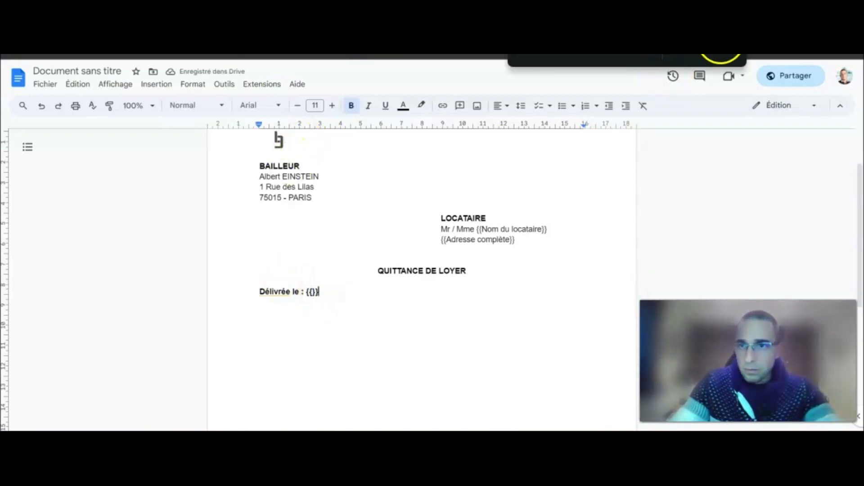
{"action": "left_click", "coordinate": [308, 293]}
{"action": "left_click", "coordinate": [354, 106]}
{"action": "left_click", "coordinate": [311, 295]}
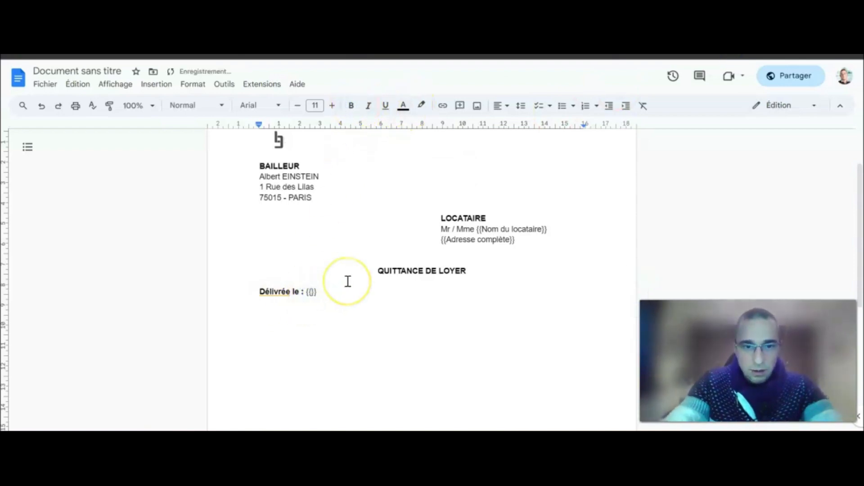
{"action": "type", "text": "Date"}
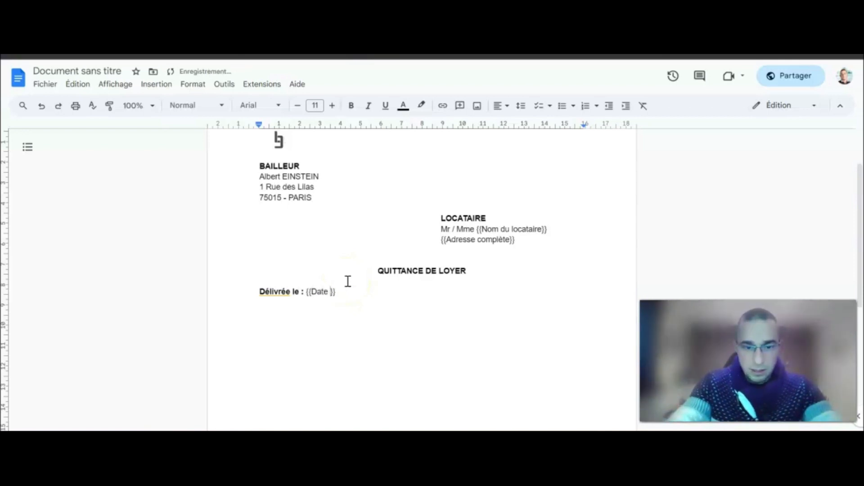
{"action": "type", "text": " de la quittance"}
Add 'Pour la période du : {{Date de début}} au {{Date de fin}}' with a bold label.
{"action": "left_click", "coordinate": [402, 291]}
{"action": "key", "text": "Return"}
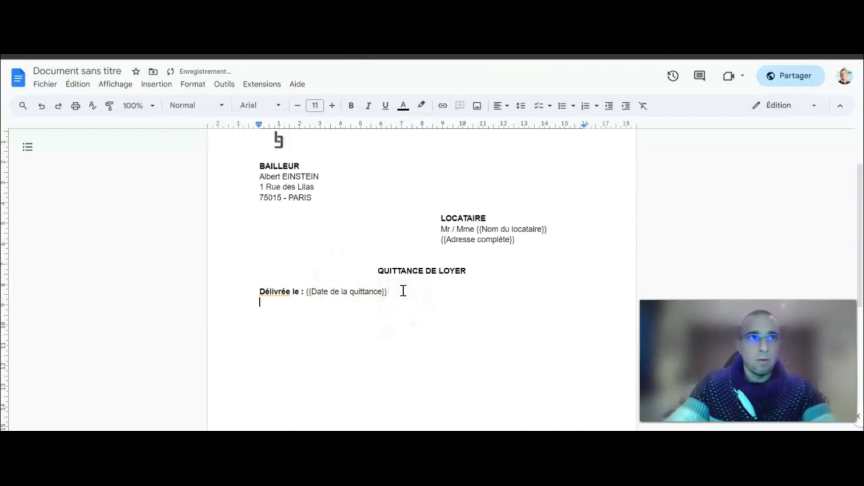
{"action": "type", "text": "Pour la"}
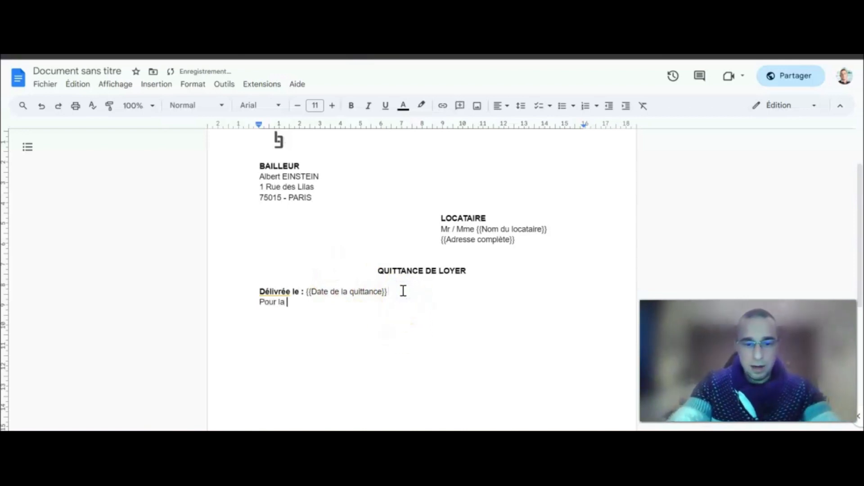
{"action": "type", "text": " période du"}
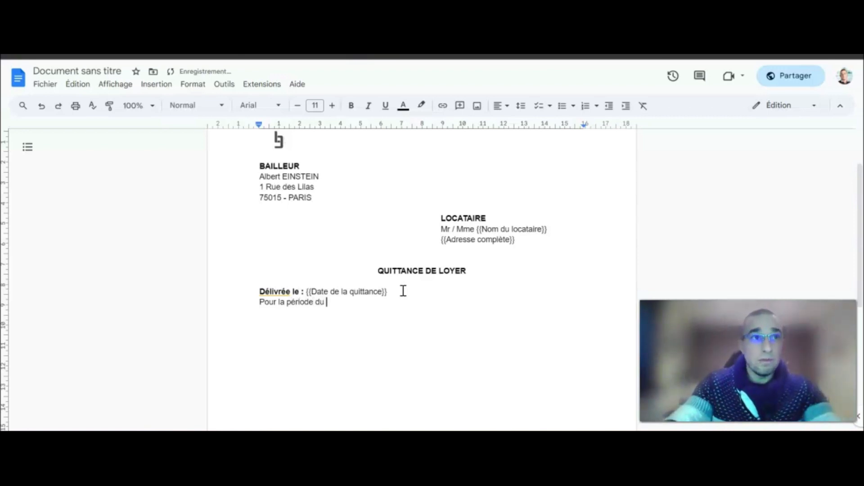
{"action": "type", "text": " : {{Date de début}} au"}
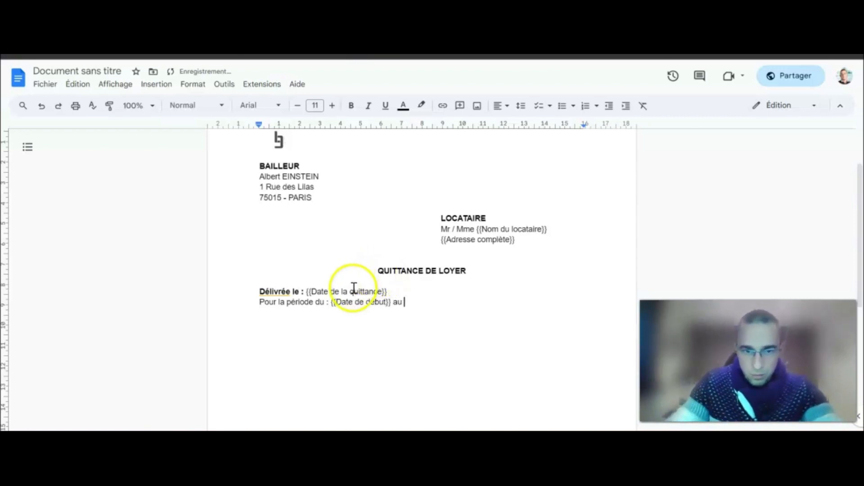
{"action": "left_click_drag", "start_coordinate": [332, 303], "coordinate": [390, 301]}
{"action": "key", "text": "ctrl+c"}
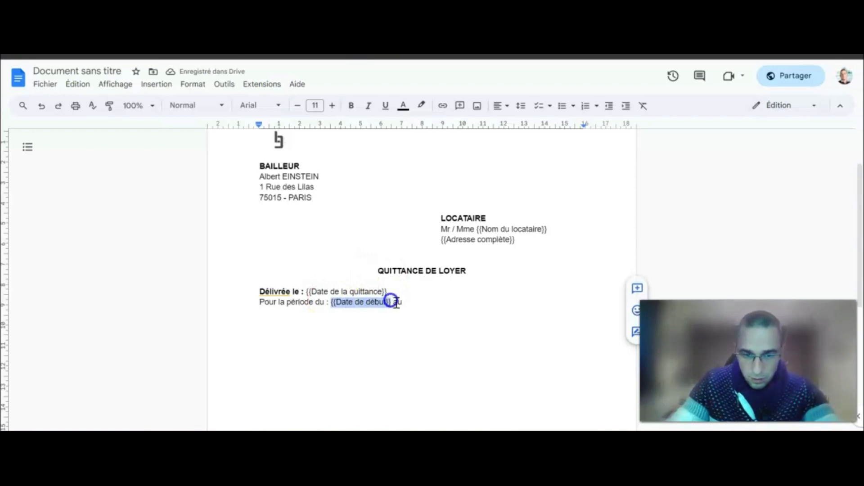
{"action": "left_click", "coordinate": [419, 300]}
{"action": "key", "text": "ctrl+v"}
{"action": "left_click", "coordinate": [452, 302]}
{"action": "key", "text": "BackSpace"}
{"action": "key", "text": "BackSpace"}
{"action": "key", "text": "BackSpace"}
{"action": "key", "text": "BackSpace"}
{"action": "key", "text": "BackSpace"}
{"action": "type", "text": "fin"}
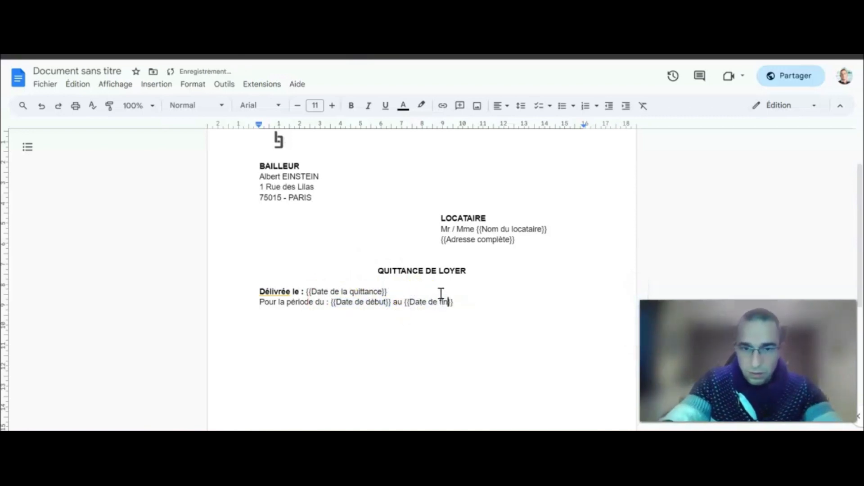
{"action": "left_click_drag", "start_coordinate": [331, 302], "coordinate": [259, 302]}
{"action": "left_click", "coordinate": [351, 107]}
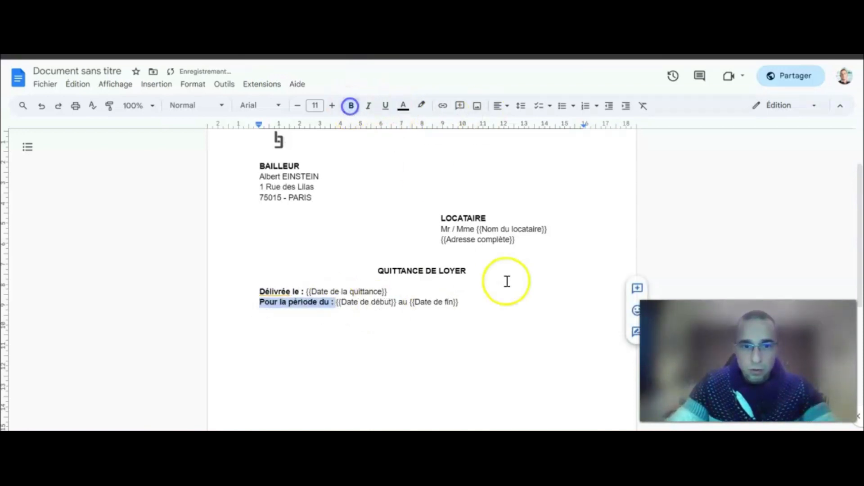
{"action": "left_click", "coordinate": [477, 300]}
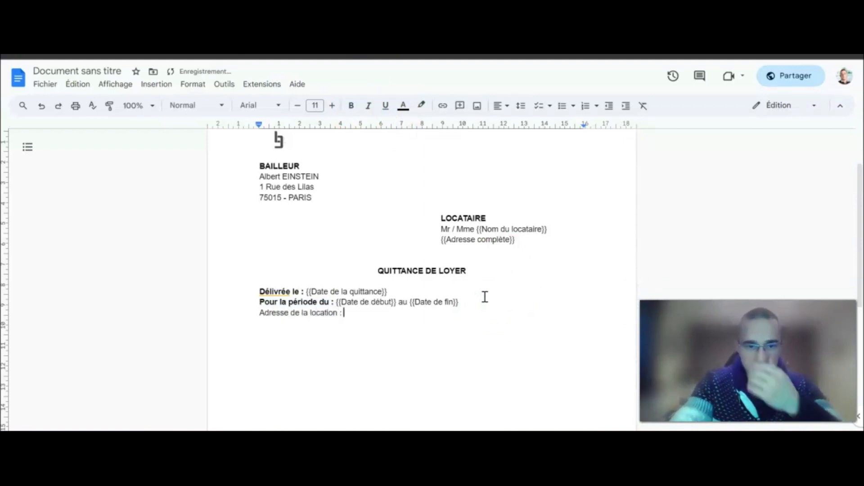
Fill the Adresse de la location line with the copied {{Adresse complète}} placeholder.
{"action": "left_click", "coordinate": [465, 300]}
{"action": "type", "text": "{{"}
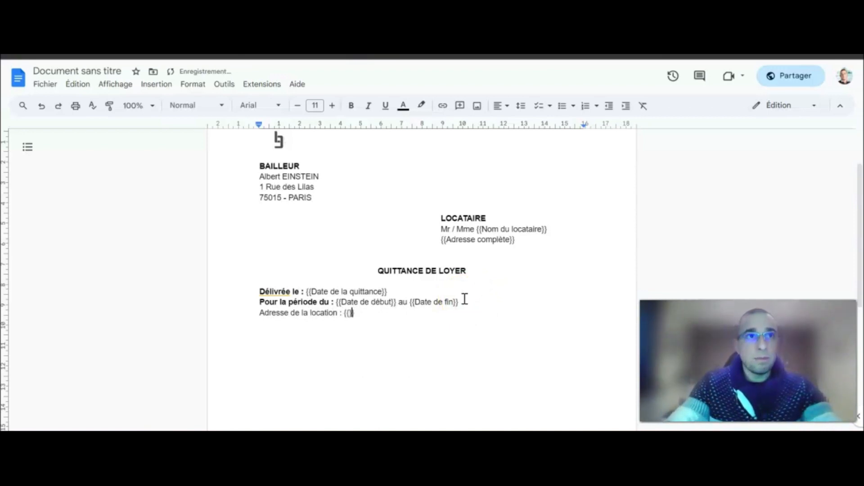
{"action": "left_click_drag", "start_coordinate": [517, 240], "coordinate": [442, 240]}
{"action": "left_click", "coordinate": [345, 314]}
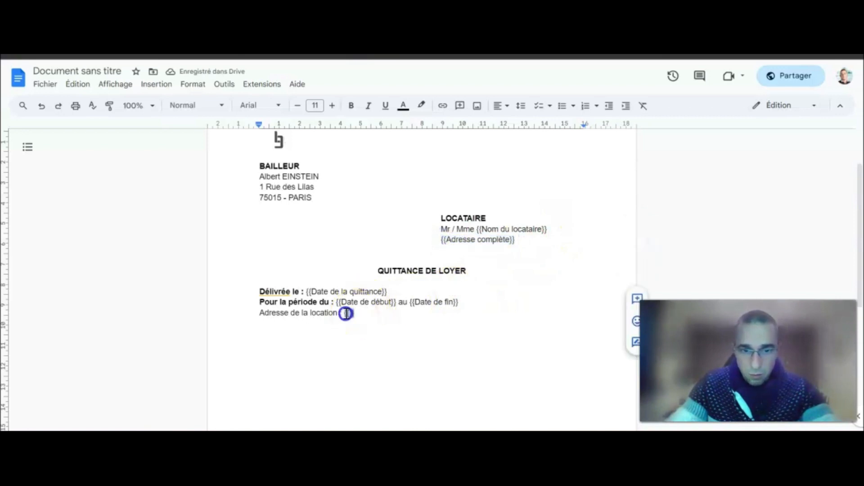
{"action": "key", "text": "ctrl+v"}
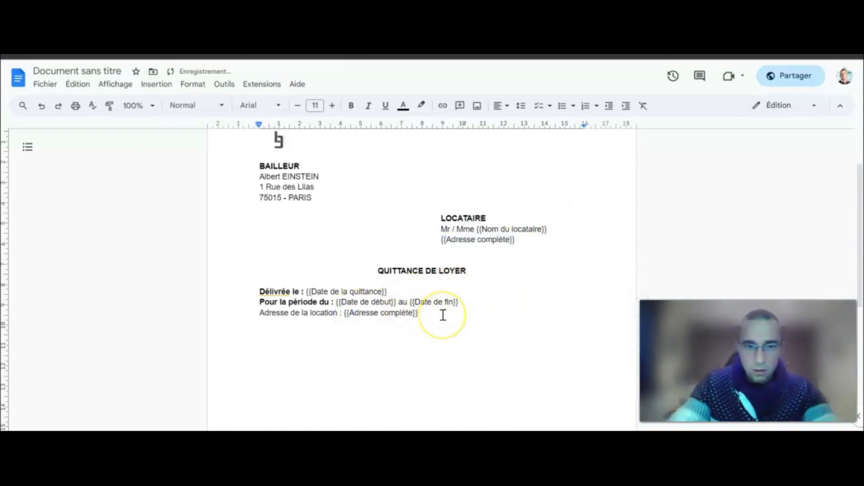
Add a Montant total du loyer line ending in €.
{"action": "type", "text": "Montant total du loyer : {{Montant total du loyer"}
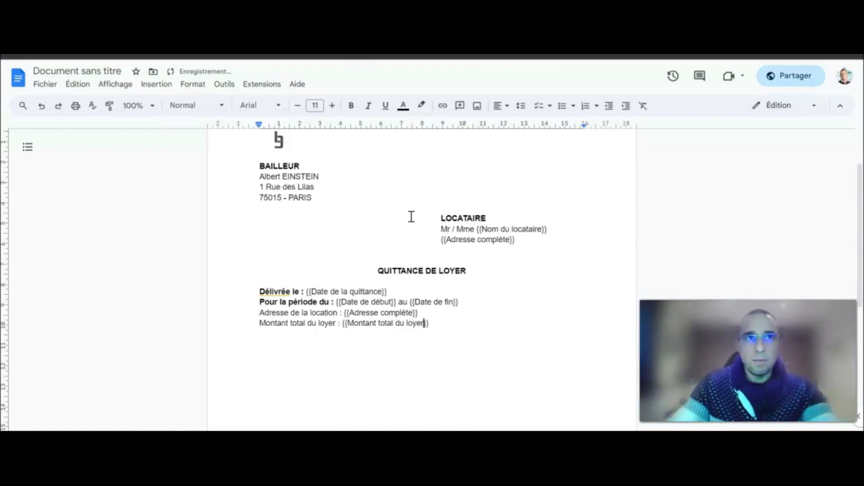
{"action": "left_click", "coordinate": [441, 325]}
{"action": "type", "text": "€"}
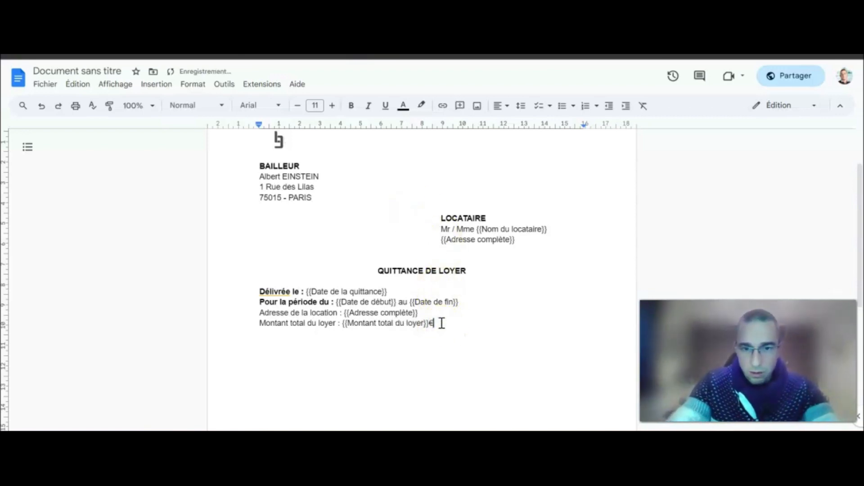
Bold the Adresse de la location and Montant total du loyer labels.
{"action": "left_click_drag", "start_coordinate": [343, 312], "coordinate": [260, 312]}
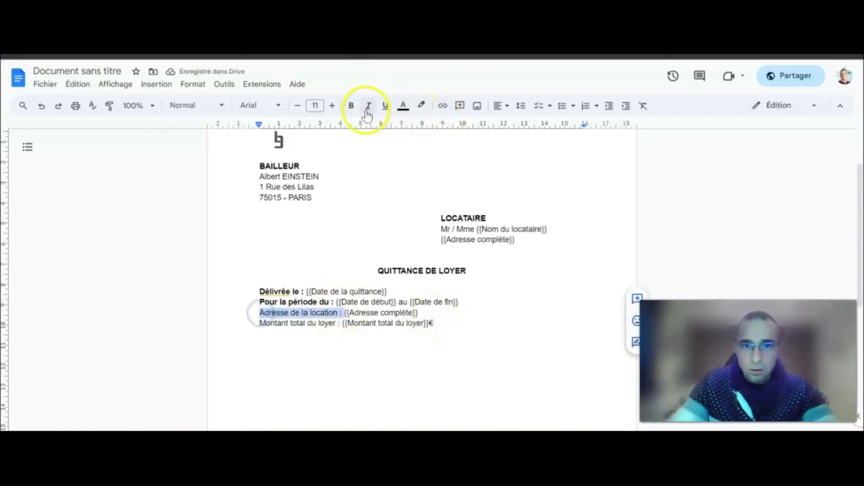
{"action": "left_click", "coordinate": [351, 106]}
{"action": "left_click_drag", "start_coordinate": [341, 323], "coordinate": [257, 318]}
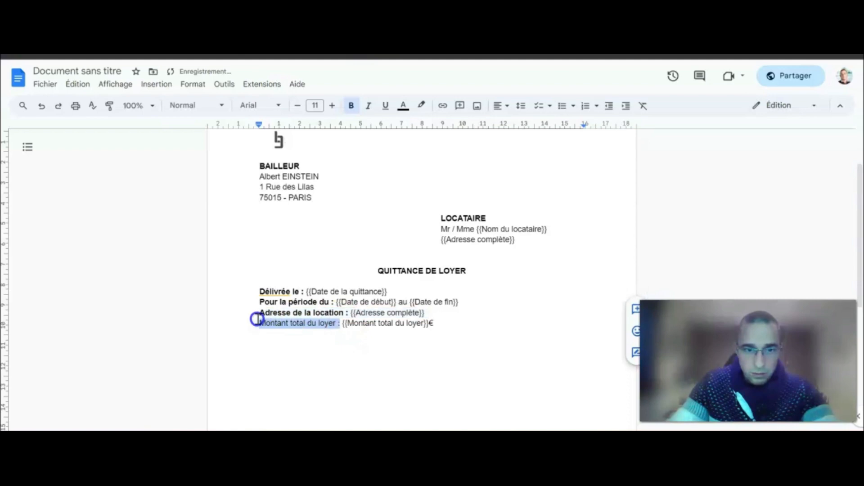
{"action": "left_click", "coordinate": [352, 106]}
{"action": "left_click", "coordinate": [465, 324]}
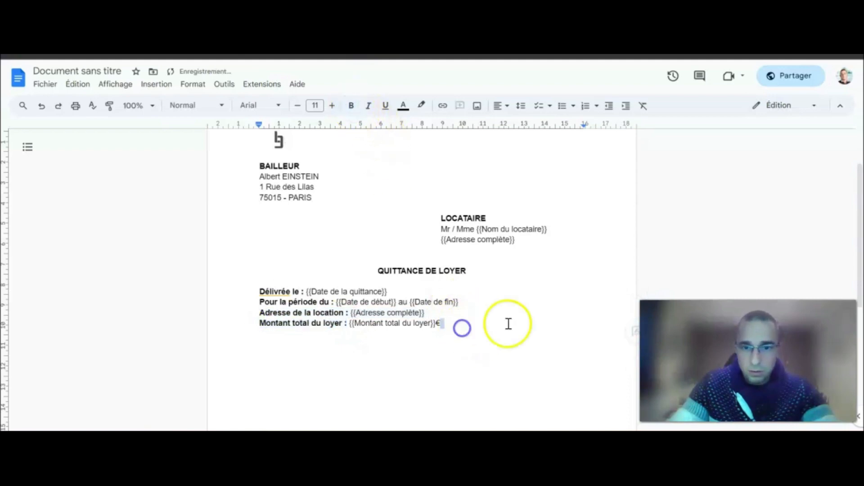
{"action": "scroll", "coordinate": [526, 312], "scroll_direction": "down", "scroll_amount": 2}
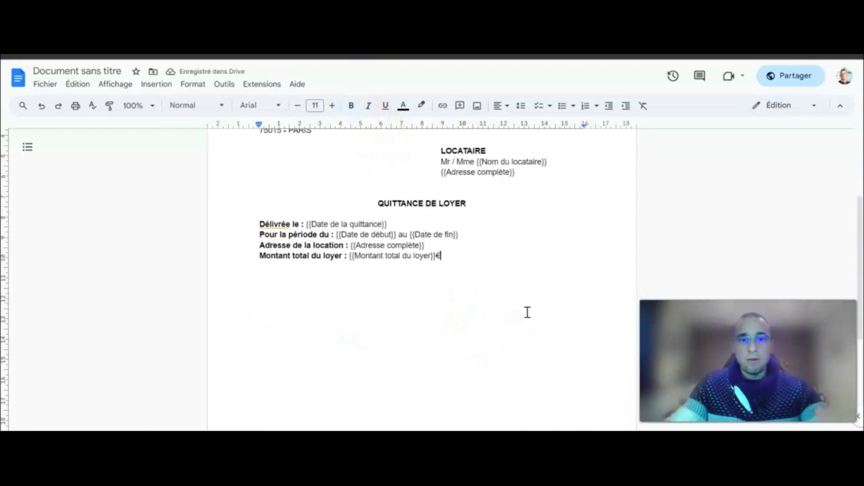
Highlight the QUITTANCE DE LOYER title in yellow.
{"action": "scroll", "coordinate": [525, 310], "scroll_direction": "up", "scroll_amount": 2}
{"action": "scroll", "coordinate": [524, 307], "scroll_direction": "up", "scroll_amount": 2}
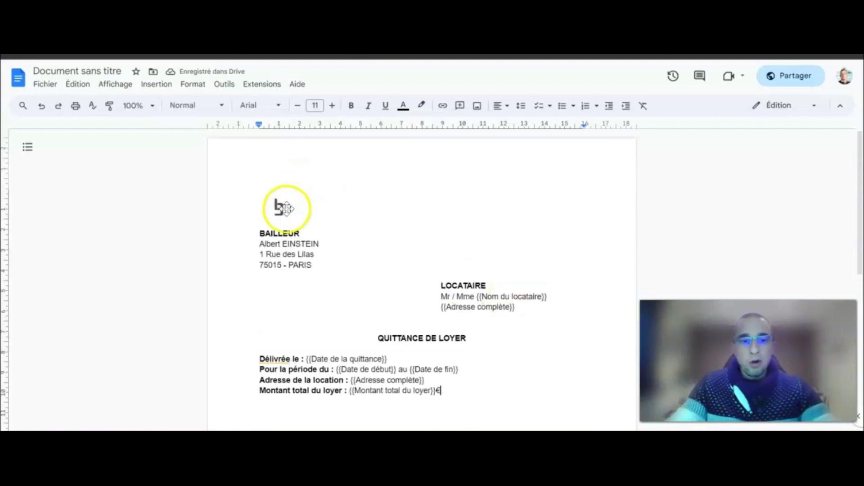
{"action": "left_click", "coordinate": [284, 201]}
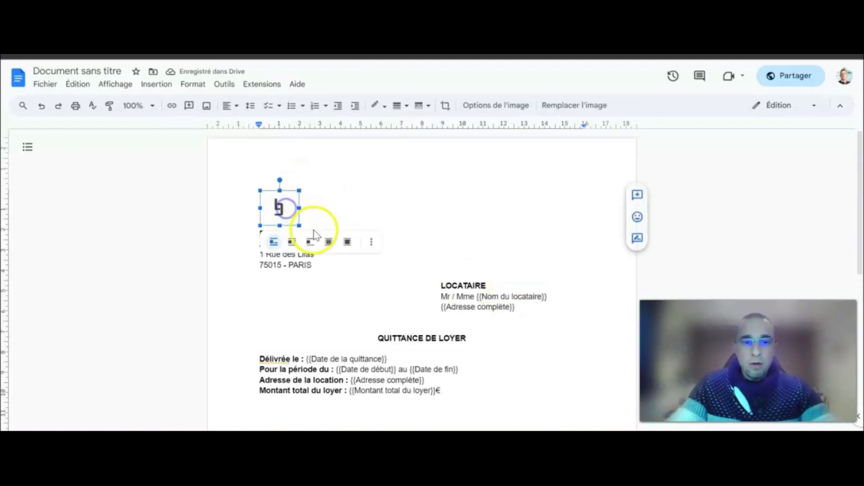
{"action": "left_click", "coordinate": [370, 216]}
{"action": "scroll", "coordinate": [467, 224], "scroll_direction": "down", "scroll_amount": 2}
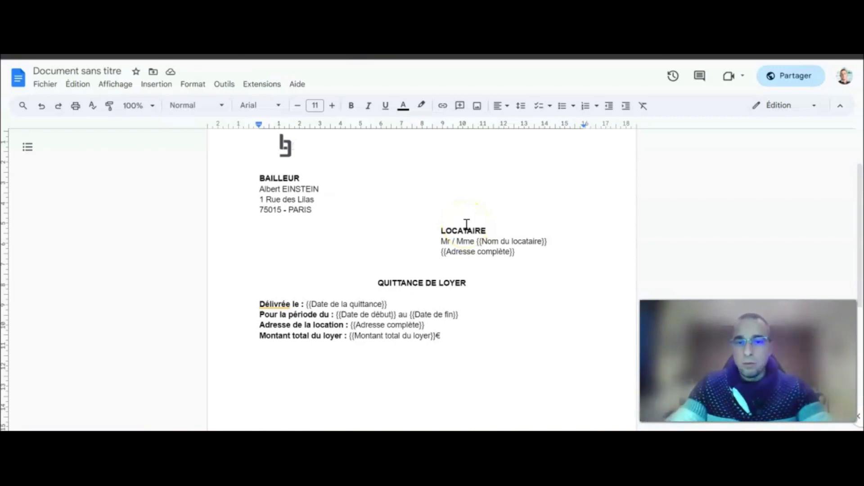
{"action": "scroll", "coordinate": [465, 225], "scroll_direction": "down", "scroll_amount": 2}
{"action": "left_click_drag", "start_coordinate": [469, 216], "coordinate": [376, 215]}
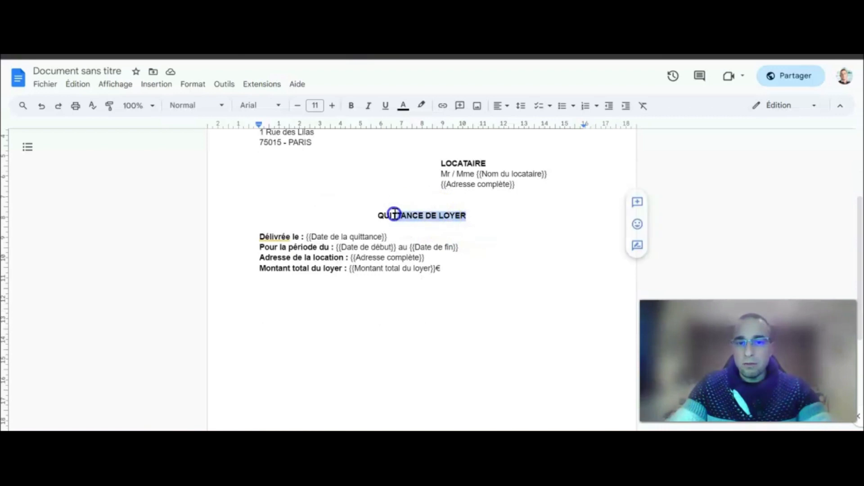
{"action": "left_click", "coordinate": [420, 107]}
{"action": "left_click", "coordinate": [459, 158]}
Start a new empty line after the € of the rent total line.
{"action": "left_click", "coordinate": [497, 210]}
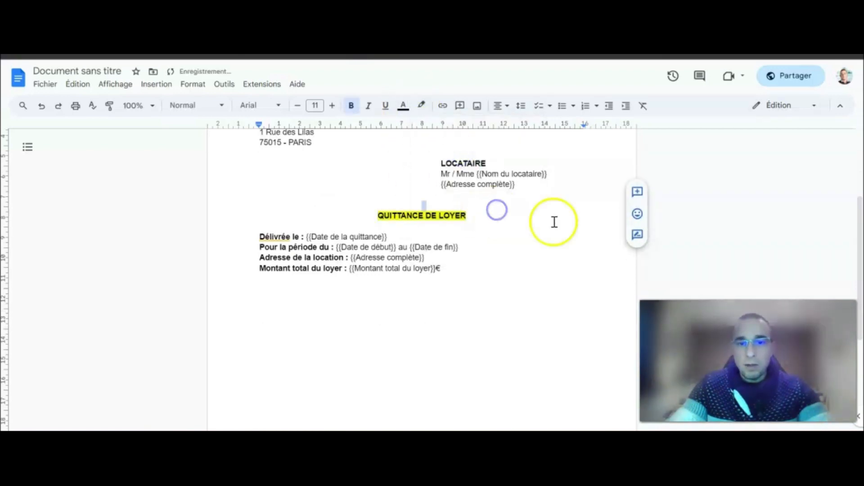
{"action": "left_click", "coordinate": [458, 264]}
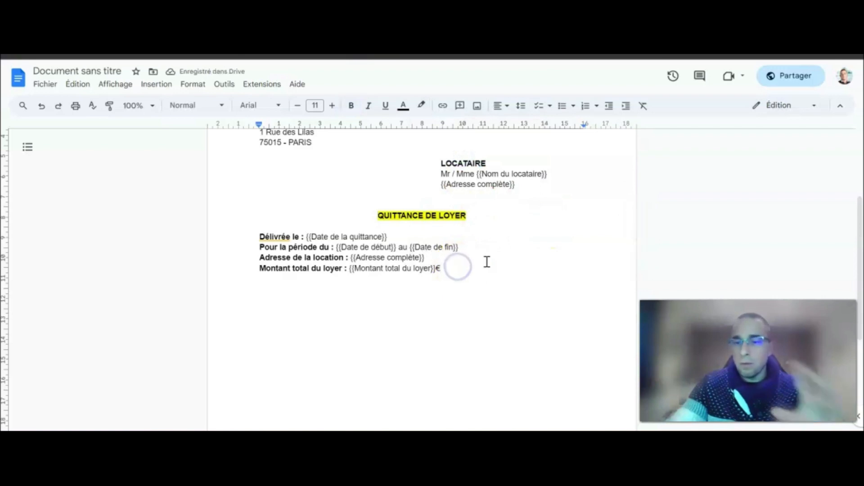
{"action": "key", "text": "Return"}
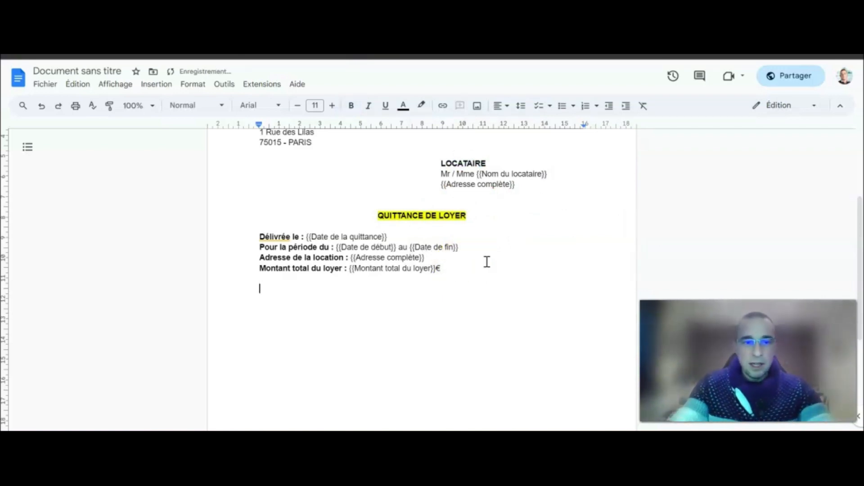
Insert a 2-column, 3-row table below the rent total line.
{"action": "left_click", "coordinate": [155, 84]}
{"action": "mouse_move", "coordinate": [195, 125]}
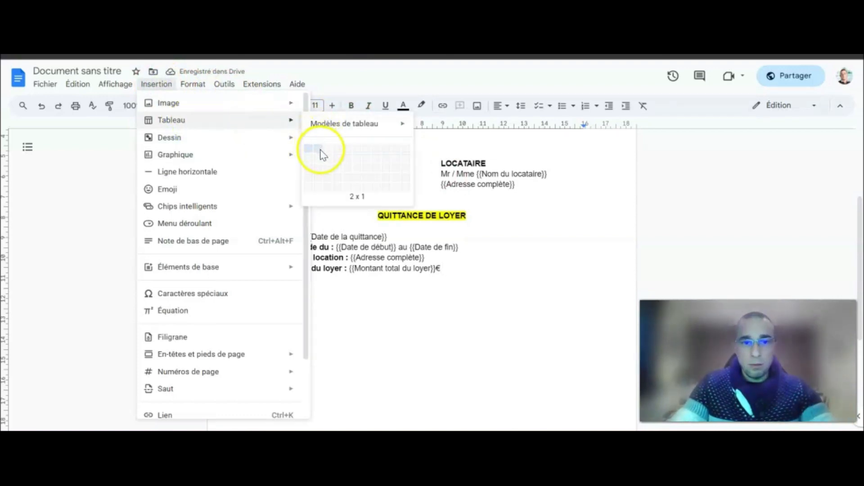
{"action": "left_click", "coordinate": [322, 170]}
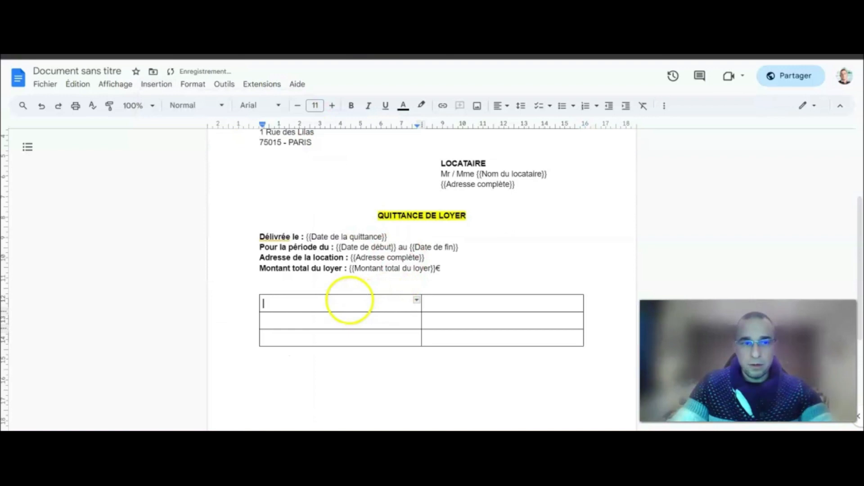
Fill the first column with Loyer, Provision sur charges and Total, in bold.
{"action": "type", "text": "Loyer"}
{"action": "left_click", "coordinate": [674, 143]}
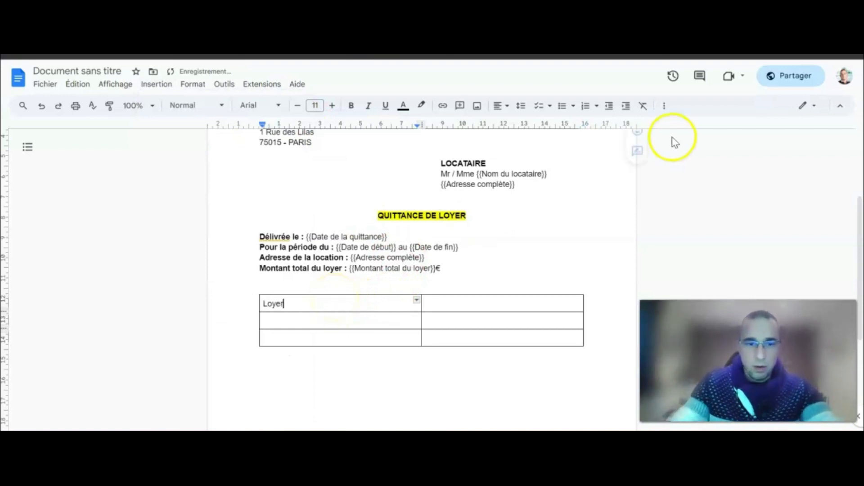
{"action": "left_click", "coordinate": [347, 319]}
{"action": "type", "text": "P"}
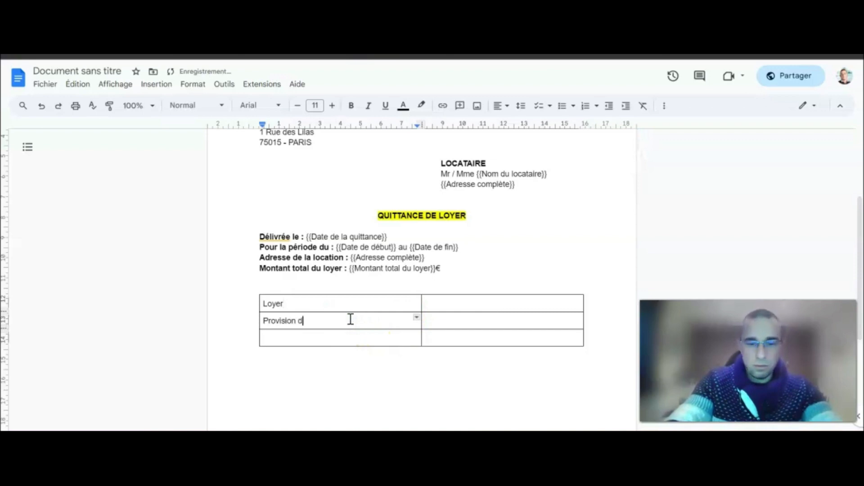
{"action": "type", "text": "rovision sur charges"}
{"action": "left_click", "coordinate": [355, 343]}
{"action": "type", "text": "Total"}
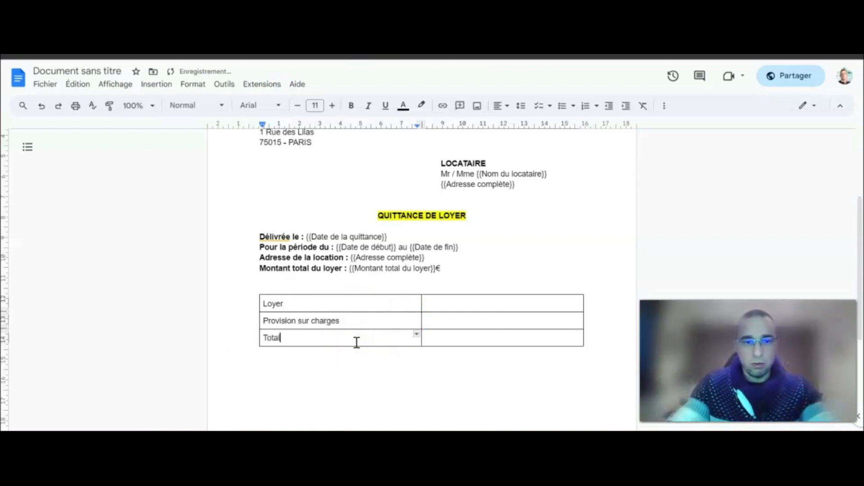
{"action": "left_click_drag", "start_coordinate": [329, 337], "coordinate": [239, 297]}
{"action": "left_click", "coordinate": [351, 106]}
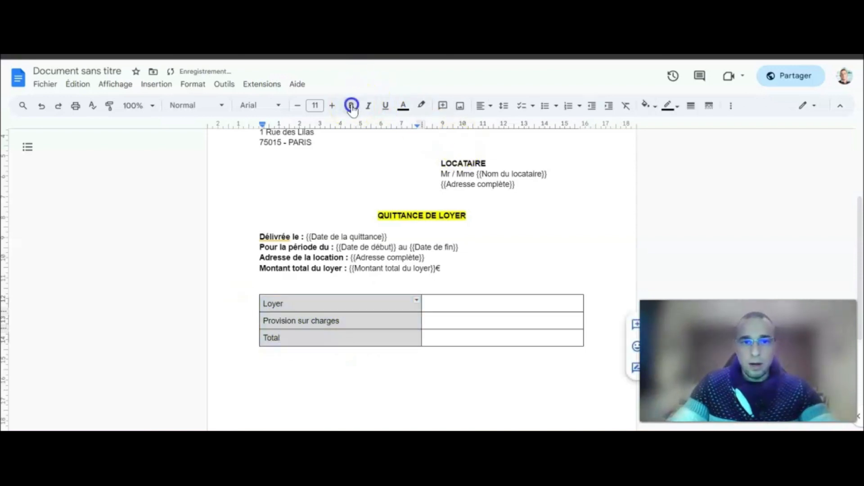
{"action": "left_click", "coordinate": [446, 305]}
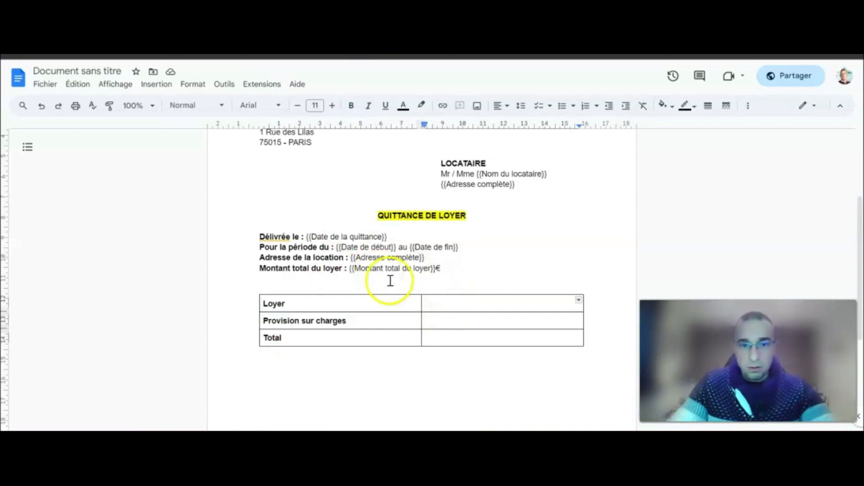
Enter {{Montant du loyer}}€ and {{Montant des charges}}€ in the rent and charges amount cells.
{"action": "type", "text": "{{Montant du loyer}}€"}
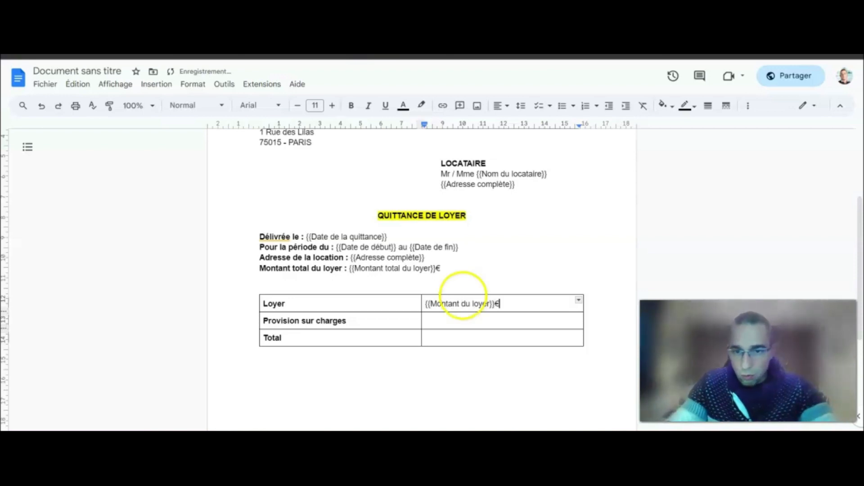
{"action": "left_click", "coordinate": [472, 318]}
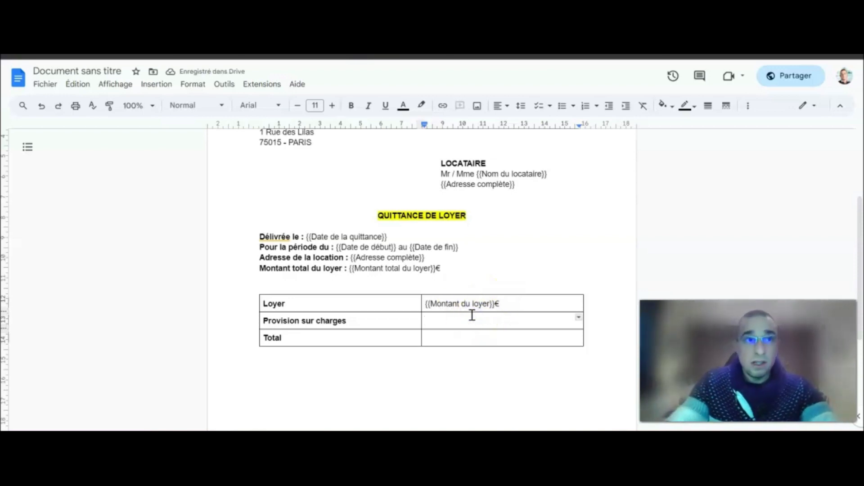
{"action": "type", "text": "{{"}
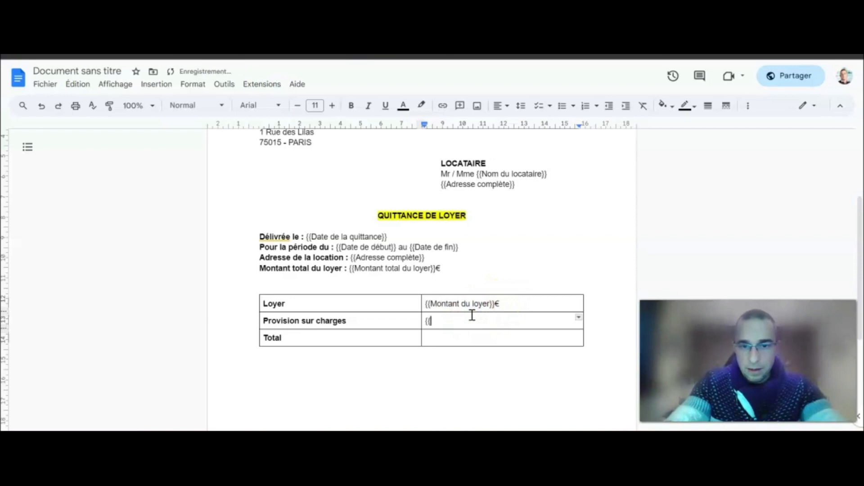
{"action": "type", "text": "Montant des"}
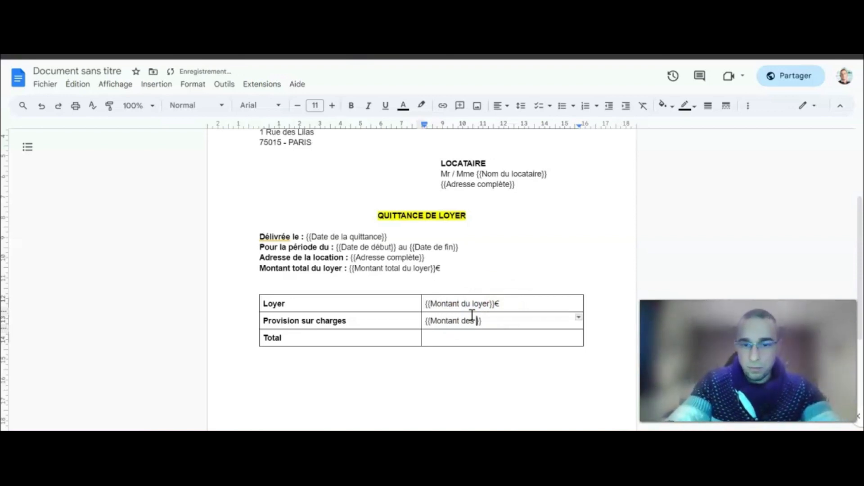
{"action": "left_click", "coordinate": [512, 323]}
{"action": "type", "text": "€"}
Copy {{Montant total du loyer}}€ into the Total cell and right-align all three amount cells.
{"action": "left_click", "coordinate": [501, 336]}
{"action": "left_click_drag", "start_coordinate": [440, 269], "coordinate": [350, 269]}
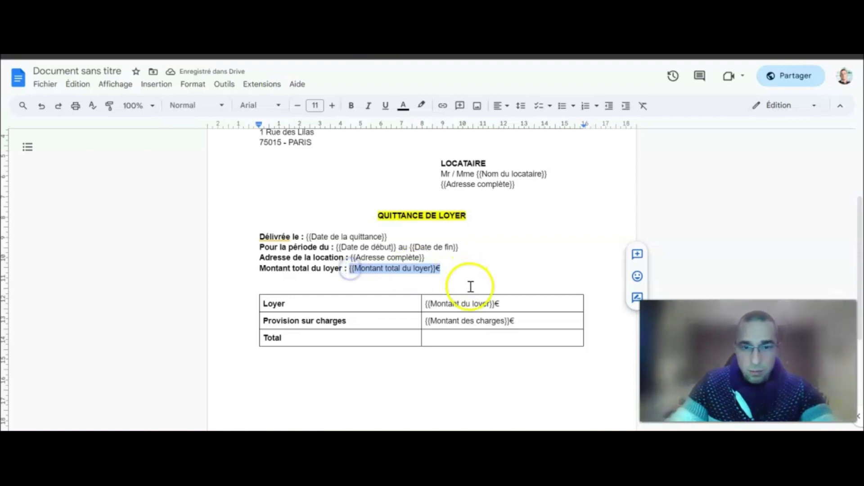
{"action": "key", "text": "ctrl+c"}
{"action": "left_click", "coordinate": [466, 340]}
{"action": "key", "text": "ctrl+v"}
{"action": "left_click_drag", "start_coordinate": [525, 339], "coordinate": [425, 309]}
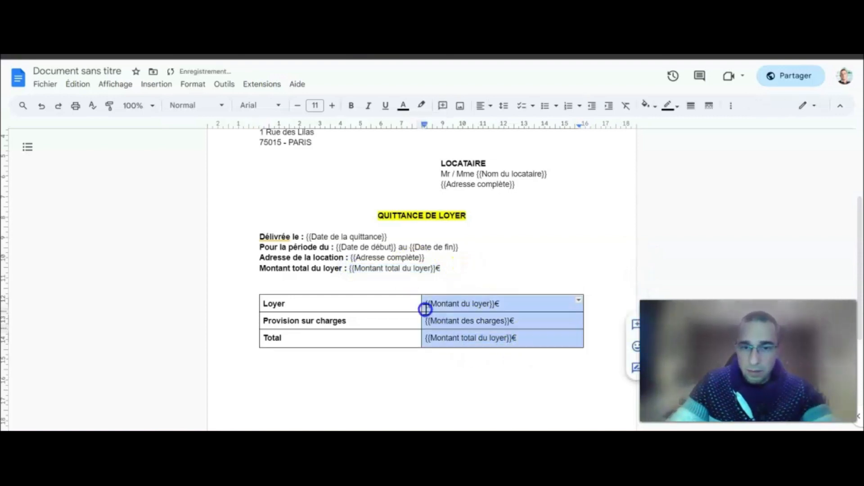
{"action": "left_click", "coordinate": [485, 106]}
{"action": "left_click", "coordinate": [513, 125]}
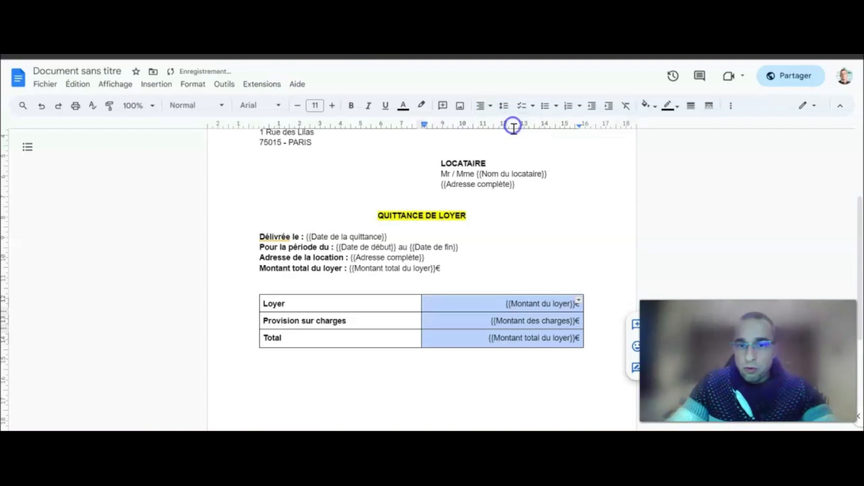
Paste the receipt declaration and the 'À Paris le {{Date de la quittance}}' line under the rent table.
{"action": "left_click", "coordinate": [565, 257]}
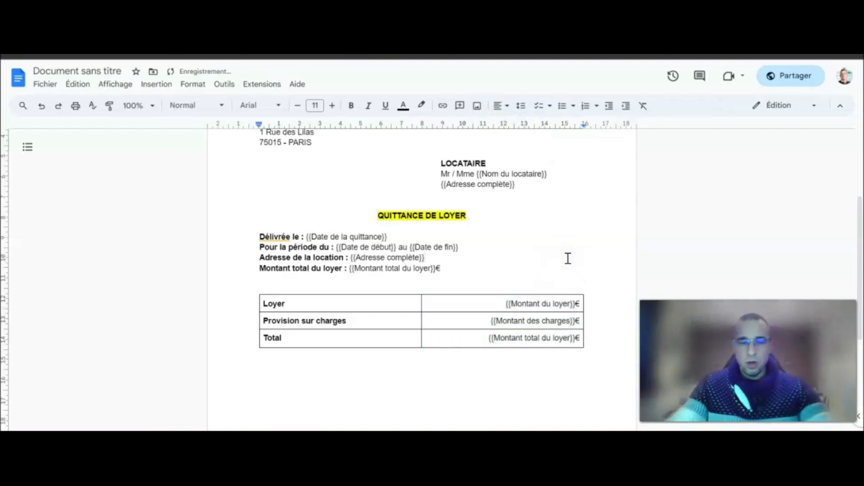
{"action": "scroll", "coordinate": [568, 258], "scroll_direction": "down", "scroll_amount": 2}
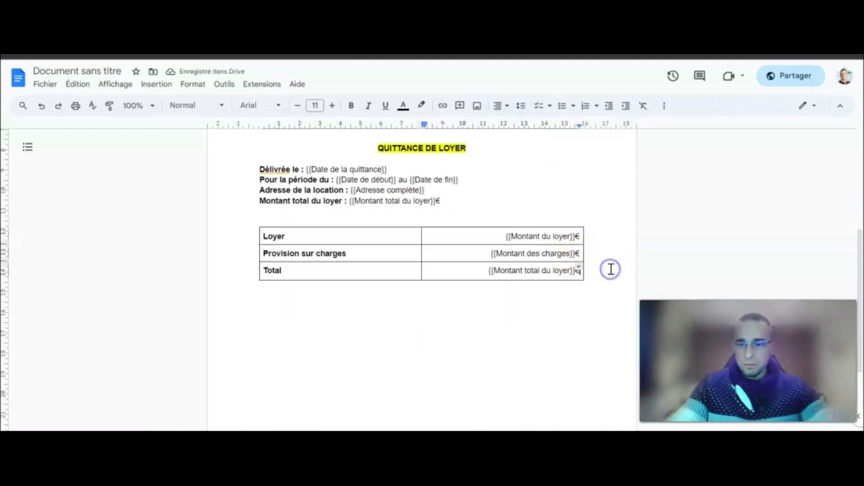
{"action": "left_click", "coordinate": [264, 301]}
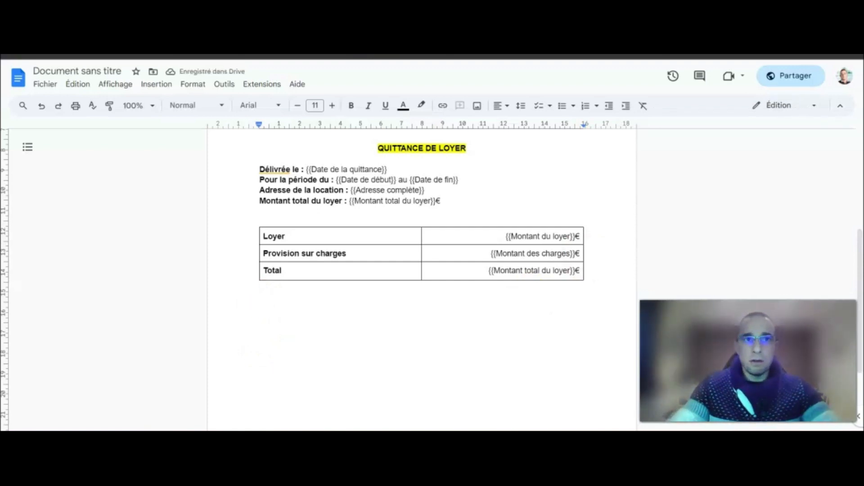
{"action": "left_click", "coordinate": [270, 299]}
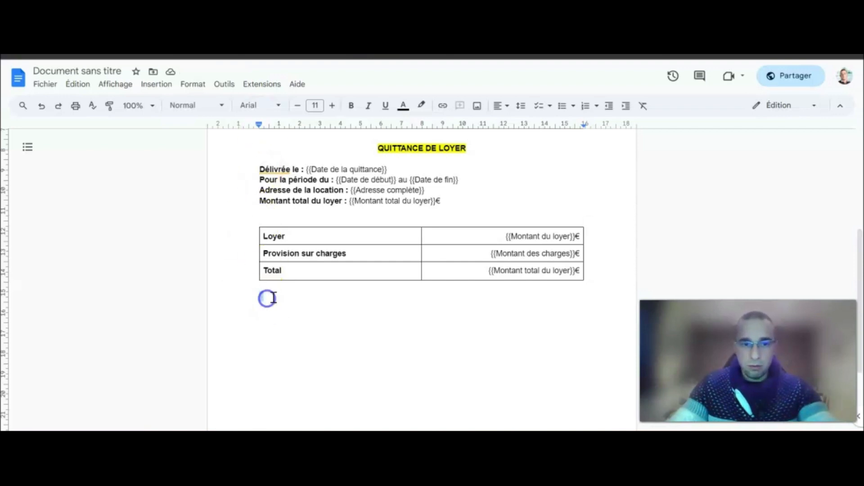
{"action": "key", "text": "ctrl+v"}
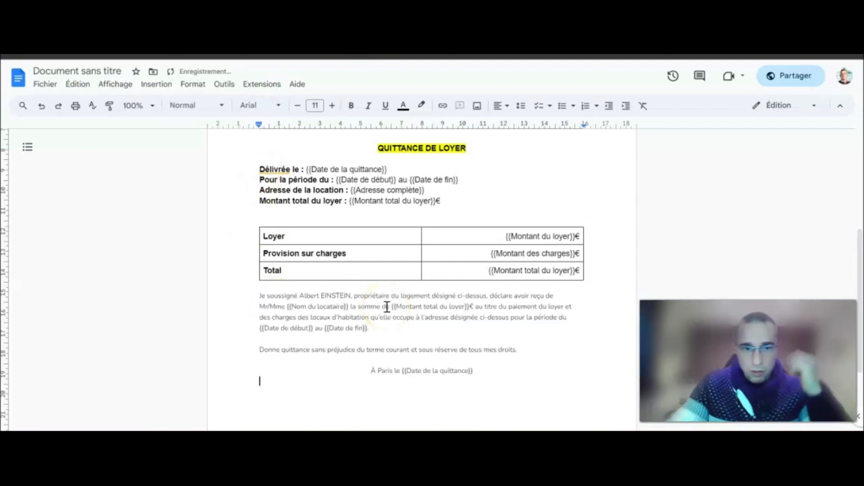
{"action": "scroll", "coordinate": [386, 304], "scroll_direction": "down", "scroll_amount": 2}
{"action": "scroll", "coordinate": [324, 232], "scroll_direction": "up", "scroll_amount": 5}
{"action": "scroll", "coordinate": [320, 202], "scroll_direction": "down", "scroll_amount": 5}
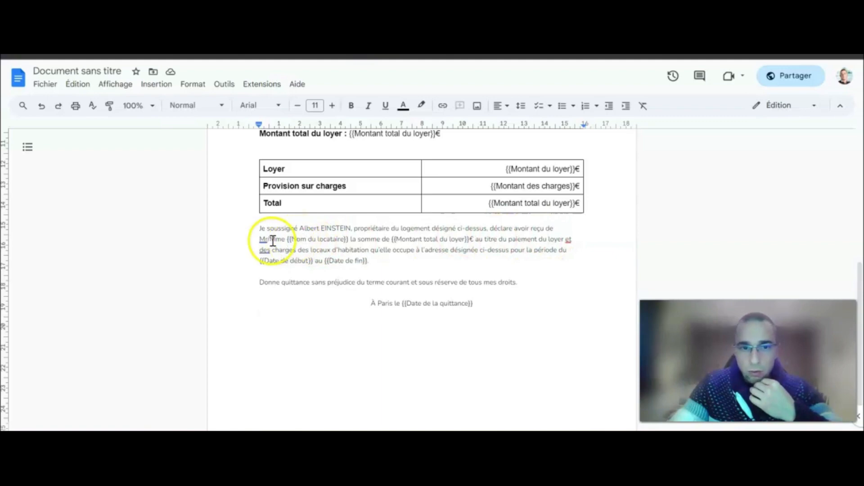
{"action": "scroll", "coordinate": [346, 247], "scroll_direction": "up", "scroll_amount": 3}
{"action": "scroll", "coordinate": [351, 298], "scroll_direction": "up", "scroll_amount": 4}
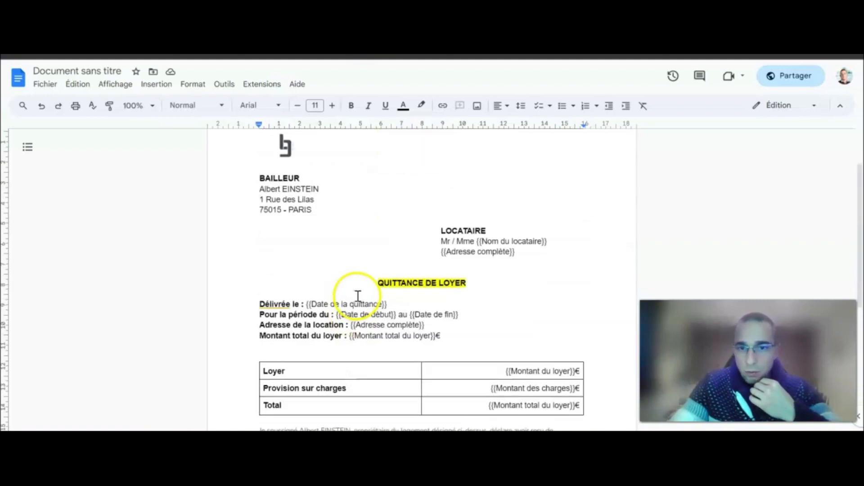
{"action": "scroll", "coordinate": [357, 296], "scroll_direction": "down", "scroll_amount": 2}
Cross-check the tenant name, total rent and period placeholders between the declaration and header.
{"action": "left_click_drag", "start_coordinate": [553, 176], "coordinate": [496, 172]}
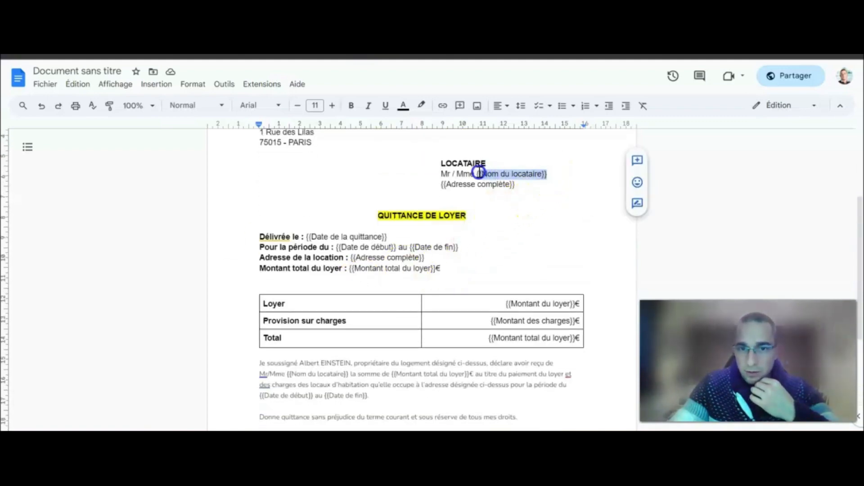
{"action": "left_click_drag", "start_coordinate": [348, 374], "coordinate": [291, 374]}
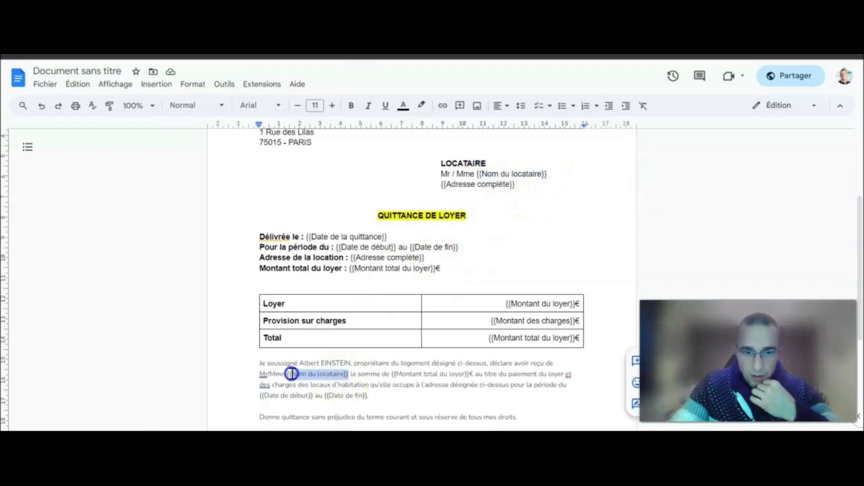
{"action": "scroll", "coordinate": [380, 366], "scroll_direction": "down", "scroll_amount": 2}
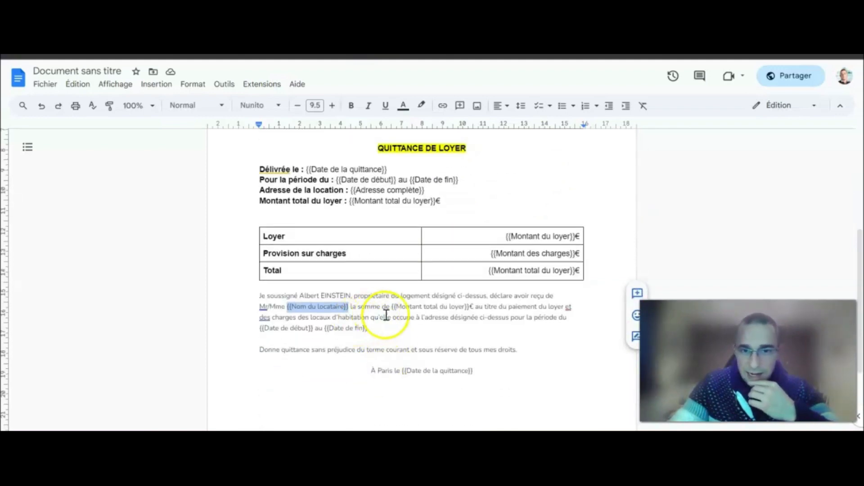
{"action": "left_click_drag", "start_coordinate": [391, 306], "coordinate": [471, 306]}
{"action": "left_click_drag", "start_coordinate": [441, 201], "coordinate": [348, 201]}
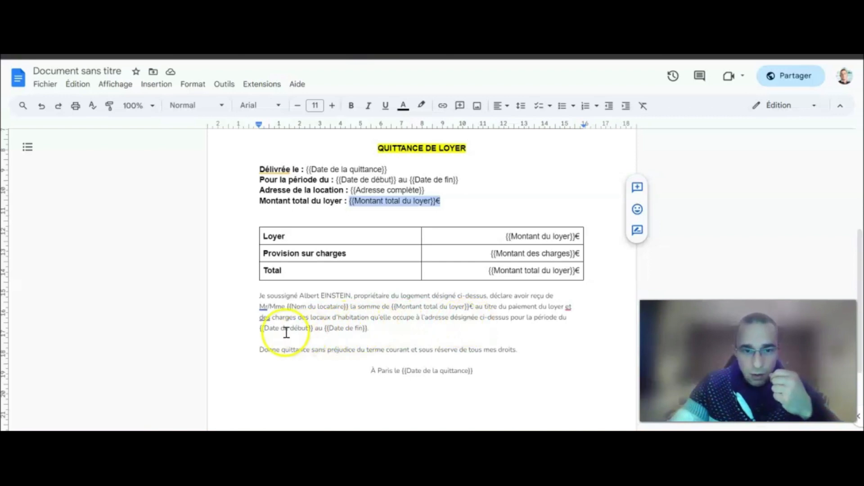
{"action": "left_click_drag", "start_coordinate": [374, 328], "coordinate": [264, 331]}
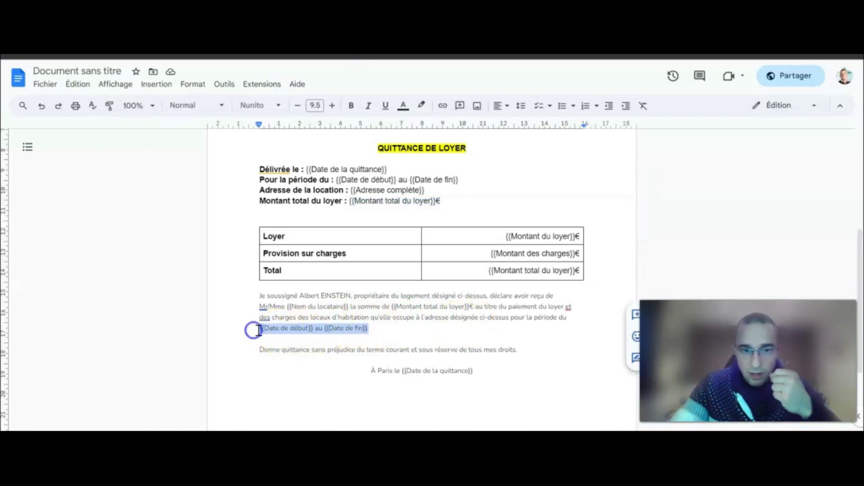
{"action": "left_click_drag", "start_coordinate": [458, 181], "coordinate": [336, 179]}
Check the {{Date de la quittance}} placeholder in both the 'À Paris le' and 'Délivrée le' lines.
{"action": "scroll", "coordinate": [443, 220], "scroll_direction": "down", "scroll_amount": 3}
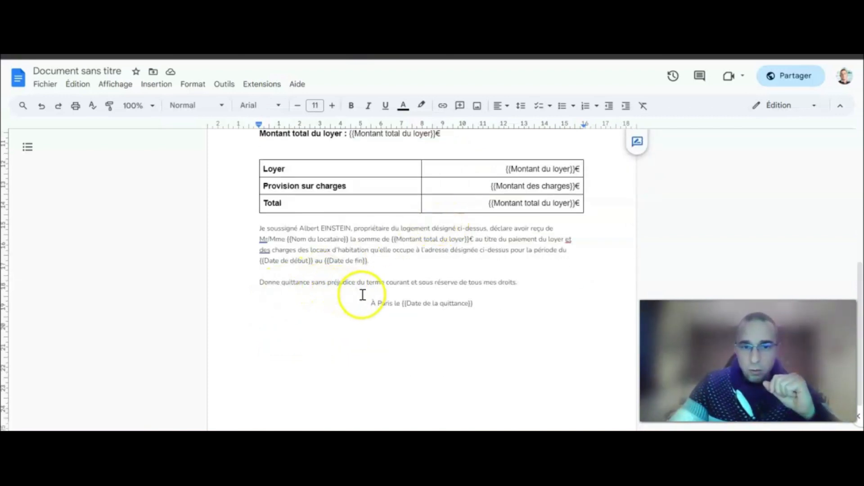
{"action": "left_click", "coordinate": [483, 299]}
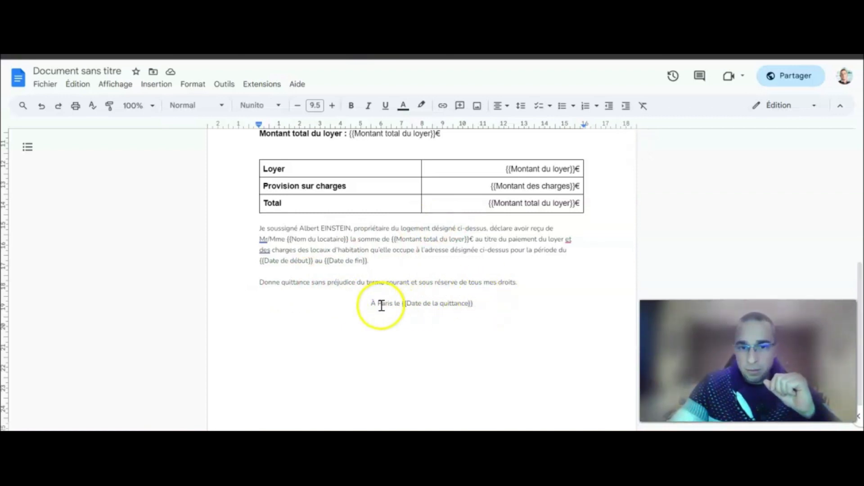
{"action": "left_click_drag", "start_coordinate": [473, 304], "coordinate": [403, 306]}
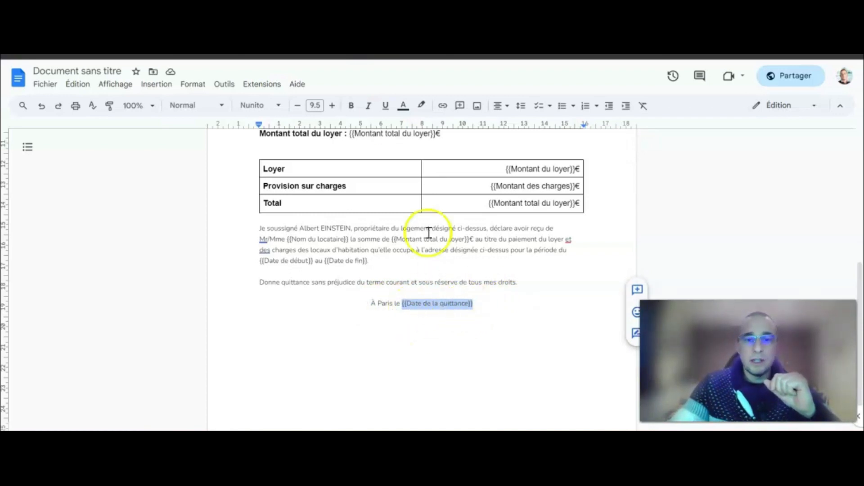
{"action": "scroll", "coordinate": [475, 304], "scroll_direction": "up", "scroll_amount": 3}
{"action": "left_click_drag", "start_coordinate": [398, 169], "coordinate": [305, 170]}
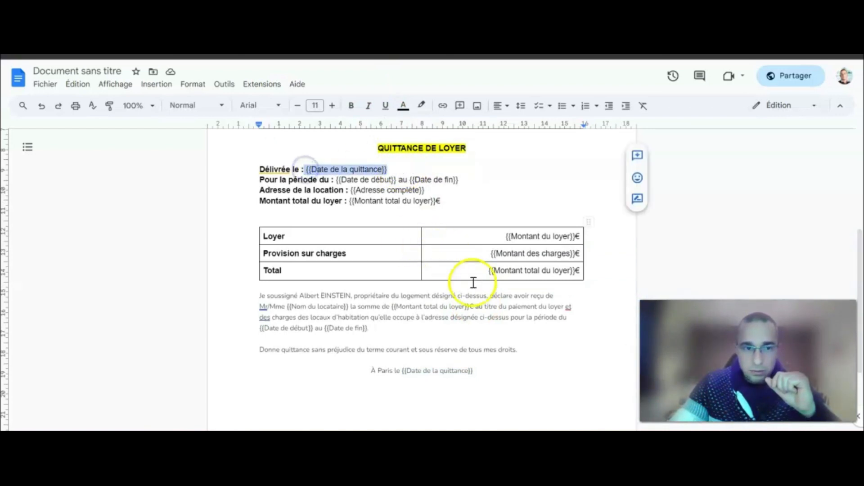
{"action": "scroll", "coordinate": [512, 303], "scroll_direction": "down", "scroll_amount": 3}
{"action": "scroll", "coordinate": [509, 306], "scroll_direction": "down", "scroll_amount": 2}
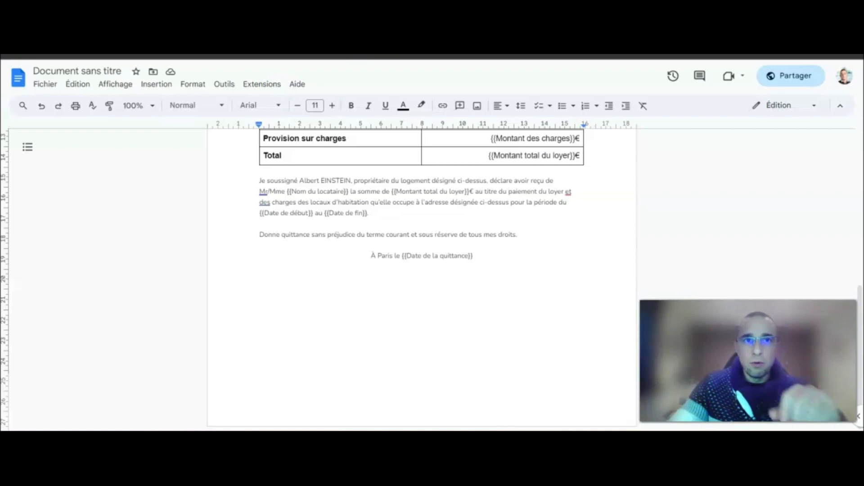
Paste the 'Votre Signature Ici' line and closing paragraph below 'À Paris le'.
{"action": "left_click", "coordinate": [468, 287]}
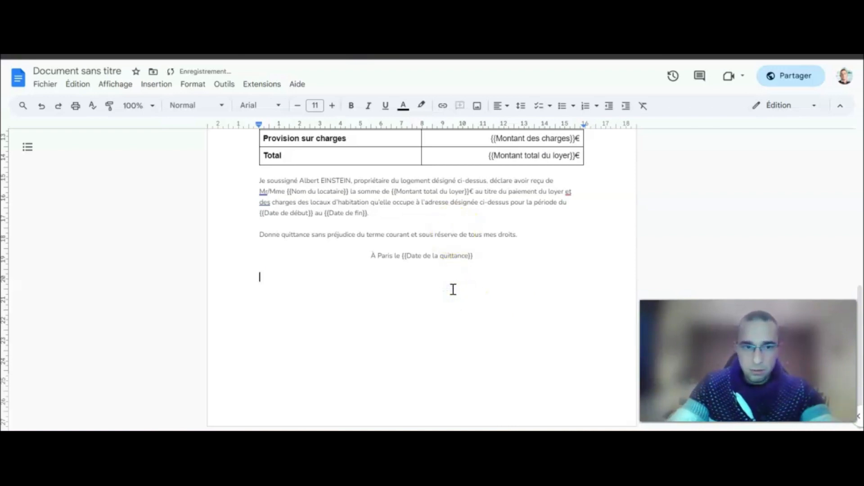
{"action": "type", "text": "Votre Signature Ici   Cette quittance annule tous les reçus qui auraient pu être établis précédemment en cas de paiement partiel du montant du présent terme. Elle est à conserver pendant cinq ans par le locataire (article 2224 du Code civil)."}
{"action": "left_click", "coordinate": [575, 284]}
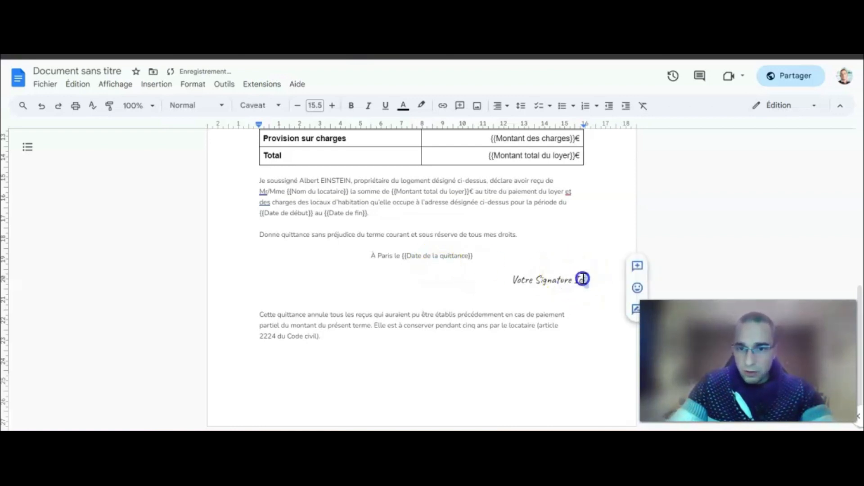
{"action": "left_click_drag", "start_coordinate": [584, 279], "coordinate": [512, 279]}
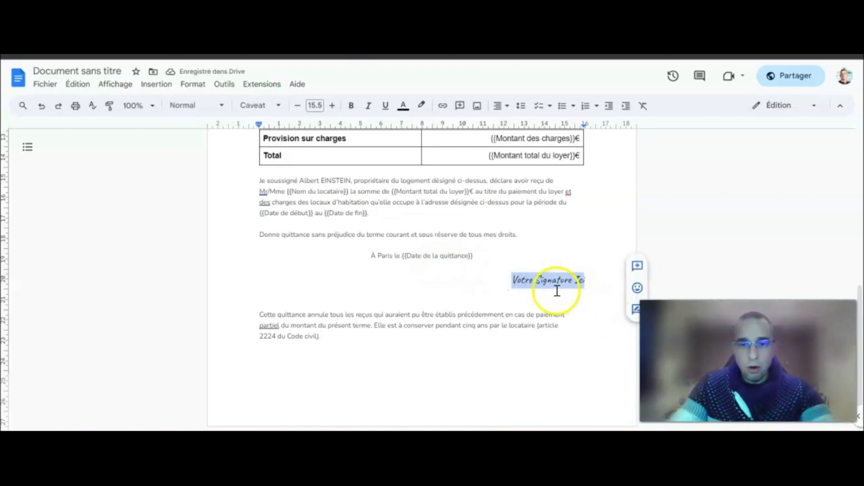
{"action": "left_click", "coordinate": [18, 430]}
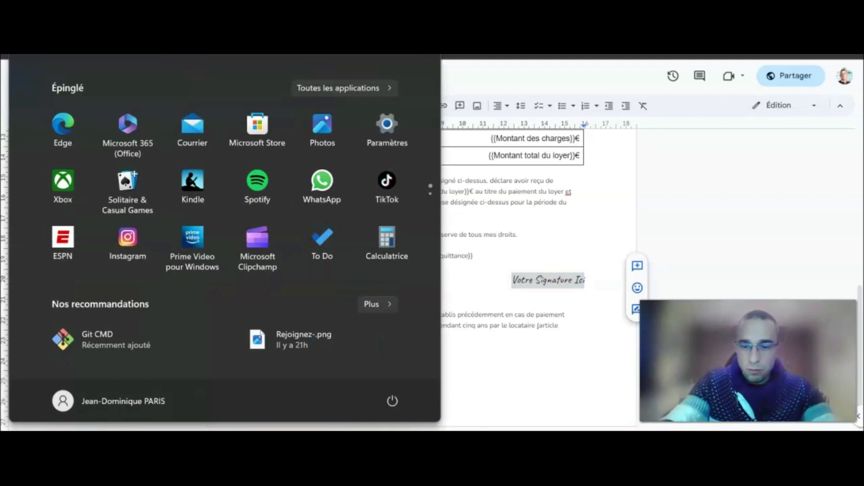
{"action": "type", "text": "p"}
{"action": "key", "text": "Return"}
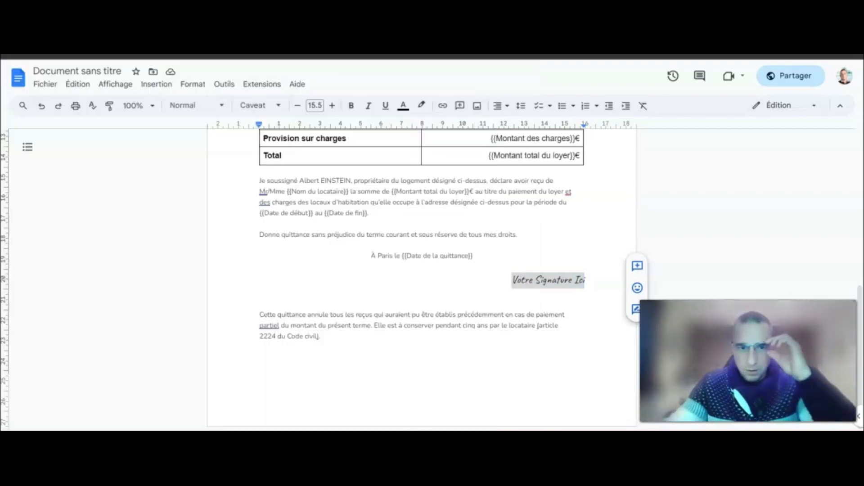
{"action": "mouse_move", "coordinate": [318, 261]}
{"action": "left_mouse_down"}
{"action": "mouse_move", "coordinate": [435, 235]}
{"action": "mouse_move", "coordinate": [543, 227]}
{"action": "mouse_move", "coordinate": [459, 271]}
{"action": "left_mouse_up"}
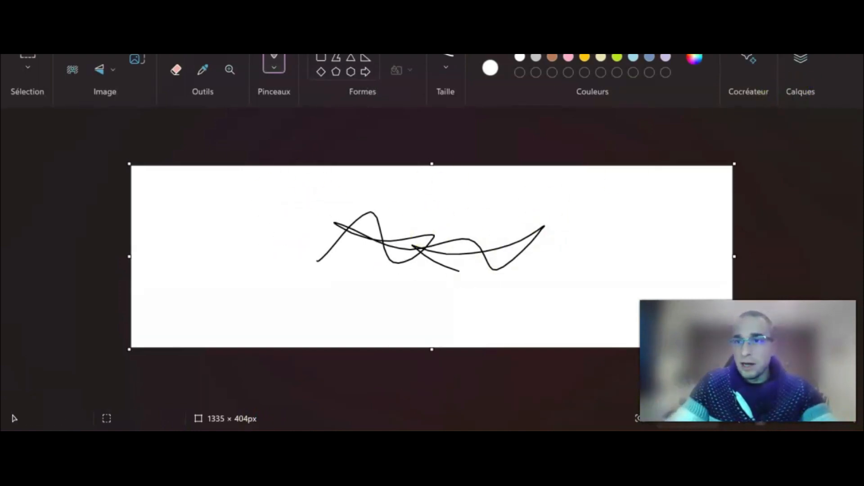
{"action": "key", "text": "alt+F4"}
{"action": "left_click", "coordinate": [459, 268]}
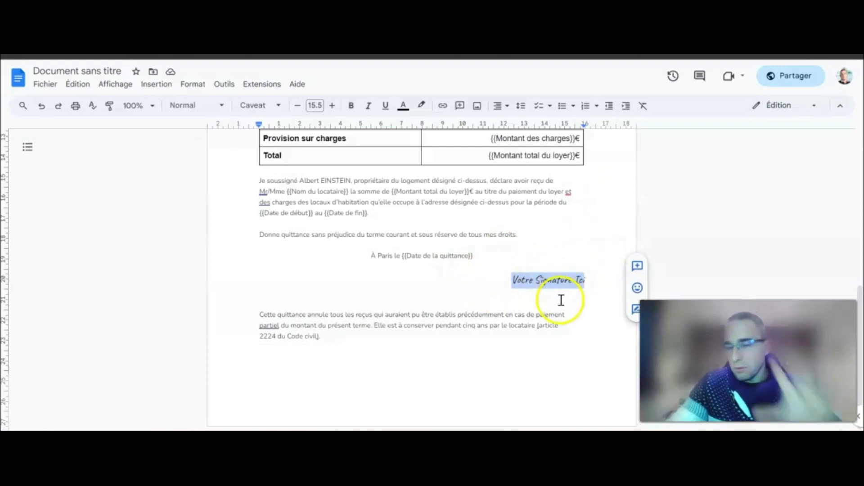
Review the finished rent receipt template, from its placeholders down to the closing paragraph.
{"action": "left_click", "coordinate": [337, 337]}
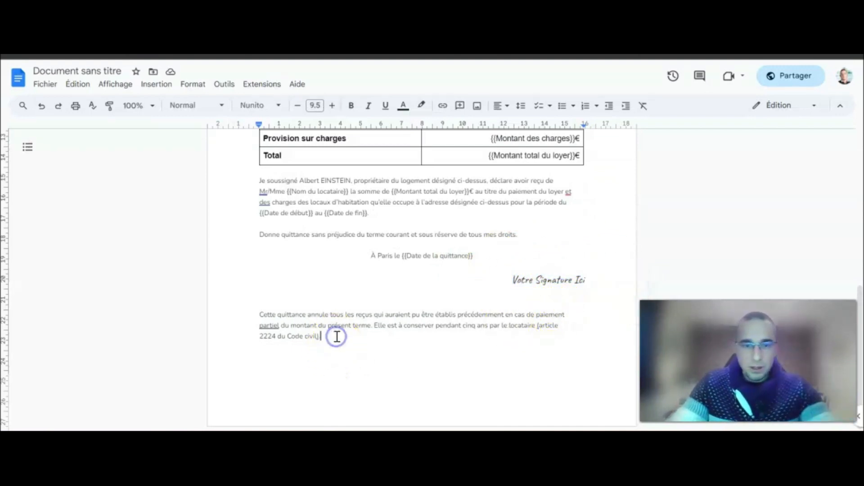
{"action": "left_click_drag", "start_coordinate": [261, 314], "coordinate": [323, 336]}
{"action": "left_click", "coordinate": [323, 336]}
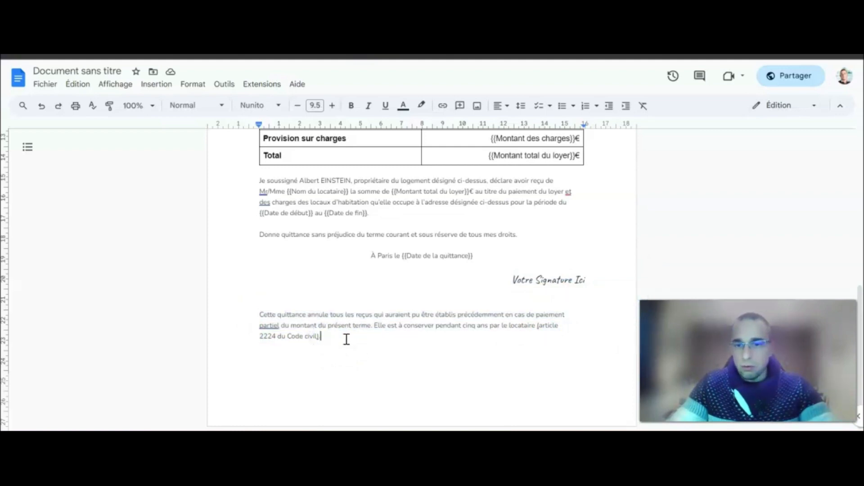
{"action": "scroll", "coordinate": [345, 340], "scroll_direction": "up", "scroll_amount": 7}
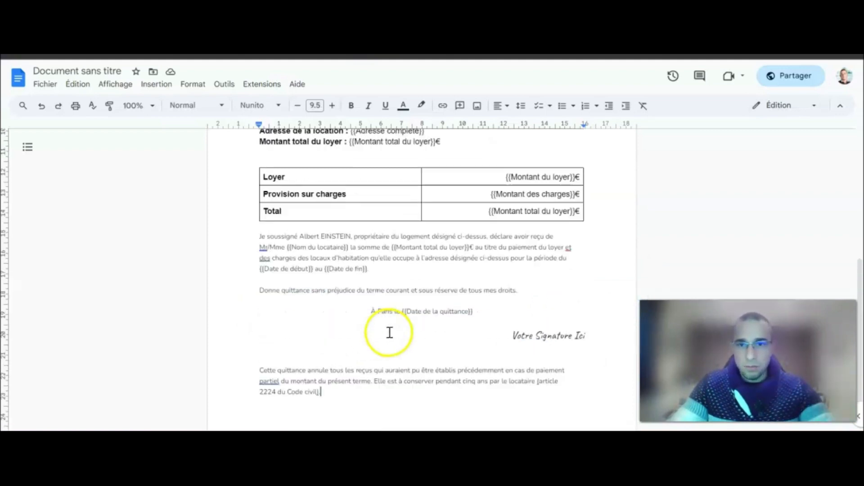
{"action": "scroll", "coordinate": [388, 328], "scroll_direction": "down", "scroll_amount": 2}
{"action": "scroll", "coordinate": [418, 321], "scroll_direction": "down", "scroll_amount": 6}
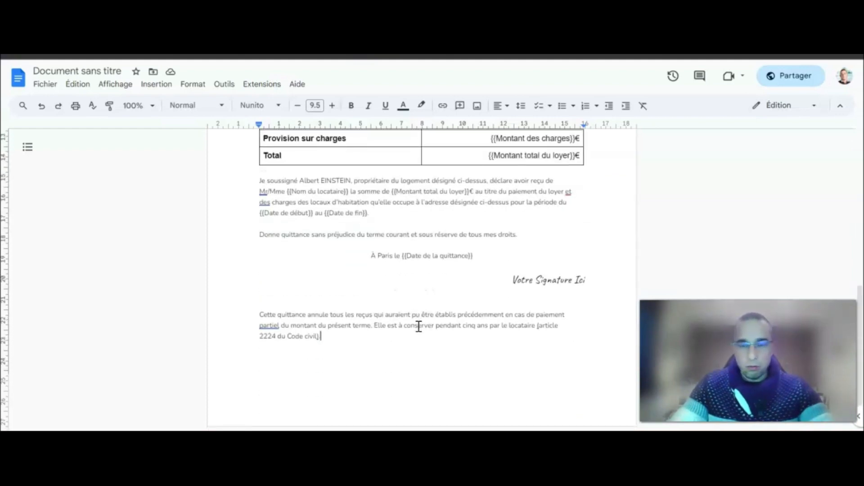
{"action": "scroll", "coordinate": [412, 329], "scroll_direction": "up", "scroll_amount": 7}
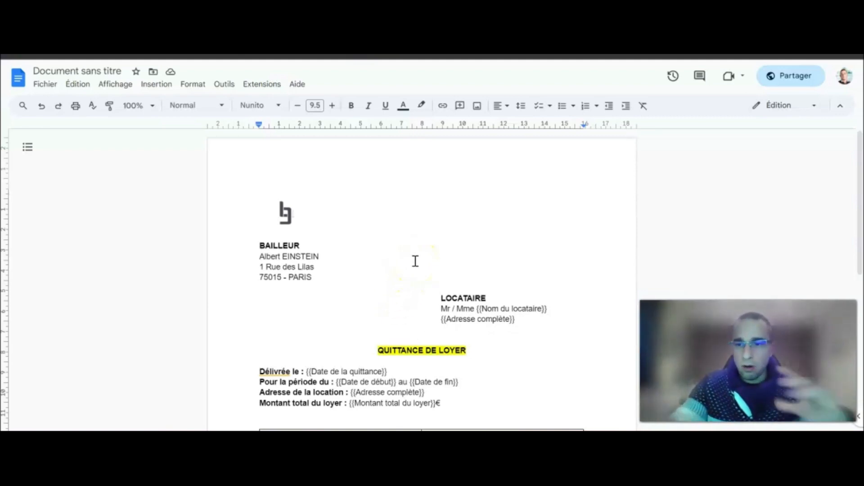
{"action": "scroll", "coordinate": [415, 261], "scroll_direction": "down", "scroll_amount": 2}
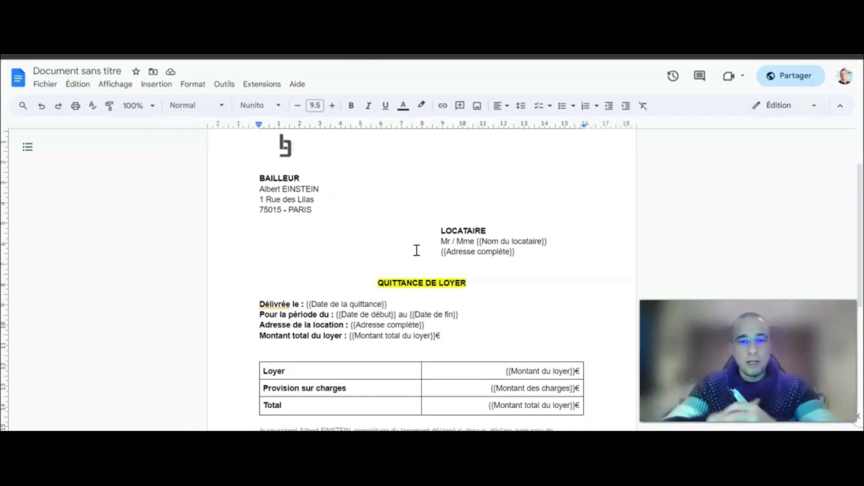
{"action": "scroll", "coordinate": [428, 267], "scroll_direction": "down", "scroll_amount": 5}
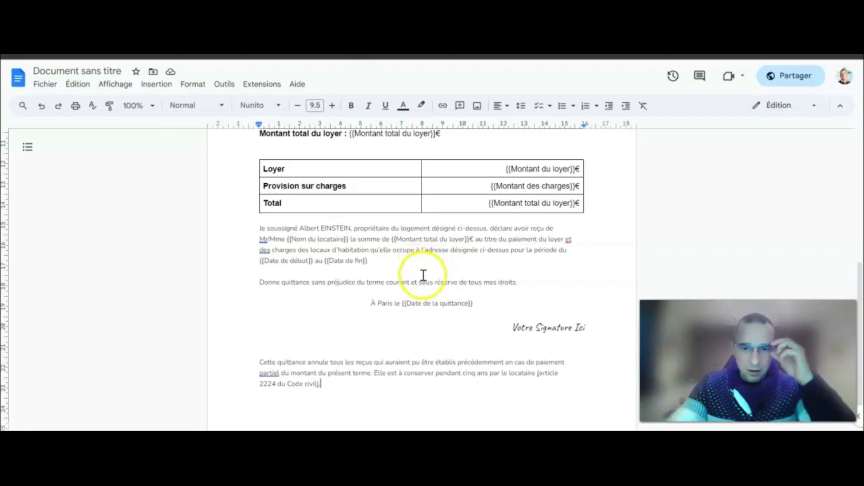
{"action": "scroll", "coordinate": [423, 272], "scroll_direction": "up", "scroll_amount": 3}
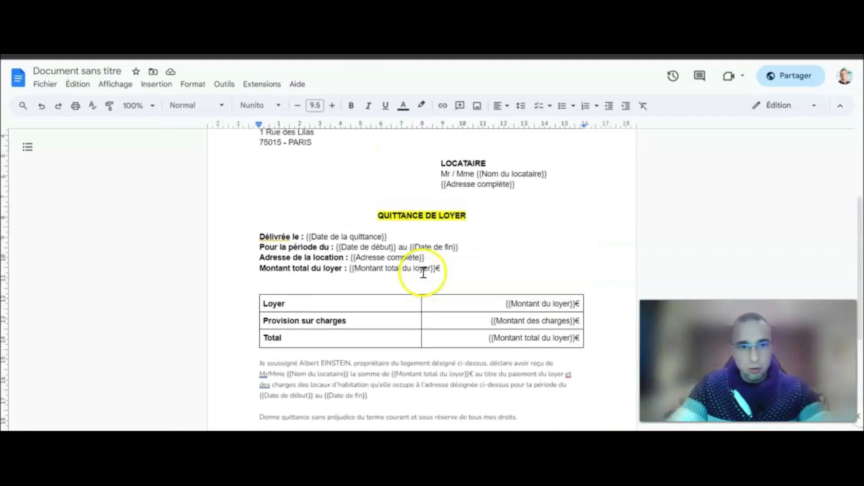
{"action": "scroll", "coordinate": [423, 272], "scroll_direction": "up", "scroll_amount": 3}
{"action": "scroll", "coordinate": [426, 273], "scroll_direction": "down", "scroll_amount": 3}
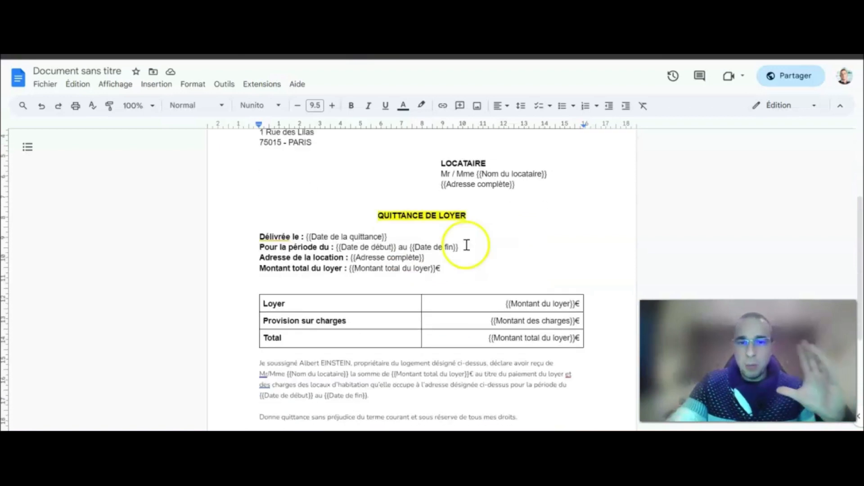
{"action": "left_click_drag", "start_coordinate": [553, 173], "coordinate": [460, 184]}
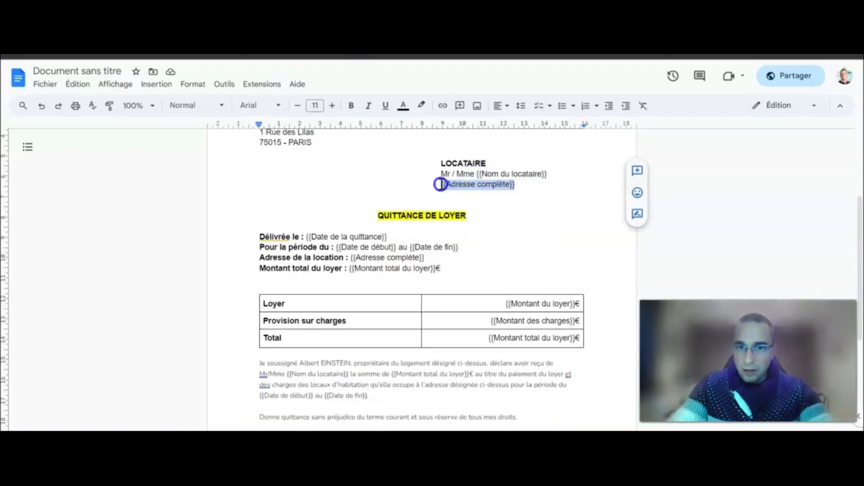
{"action": "left_click_drag", "start_coordinate": [389, 237], "coordinate": [305, 237]}
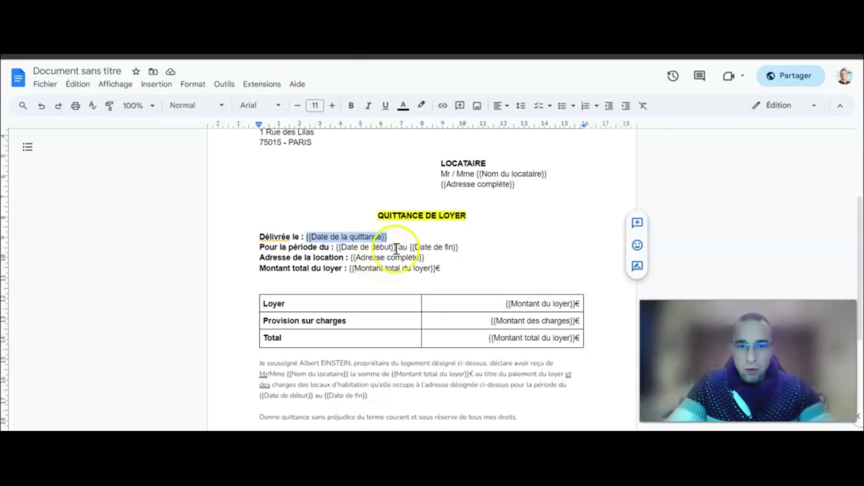
{"action": "left_click_drag", "start_coordinate": [461, 247], "coordinate": [353, 243]}
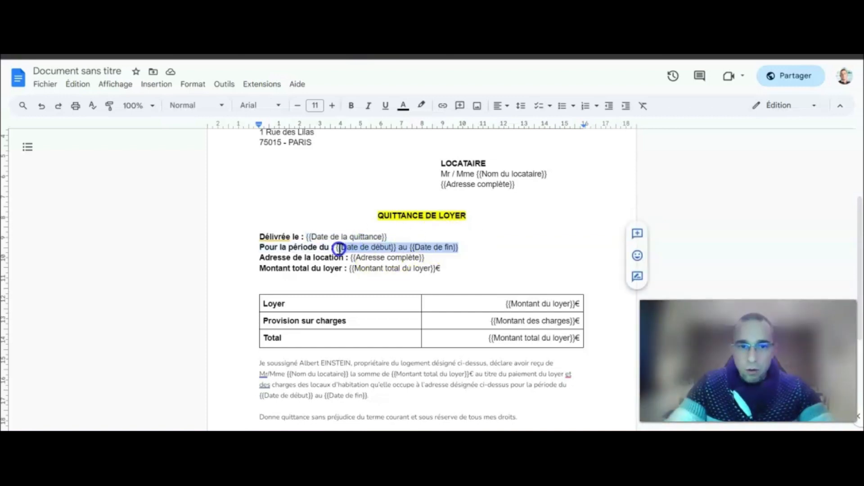
{"action": "left_click_drag", "start_coordinate": [423, 257], "coordinate": [380, 258]}
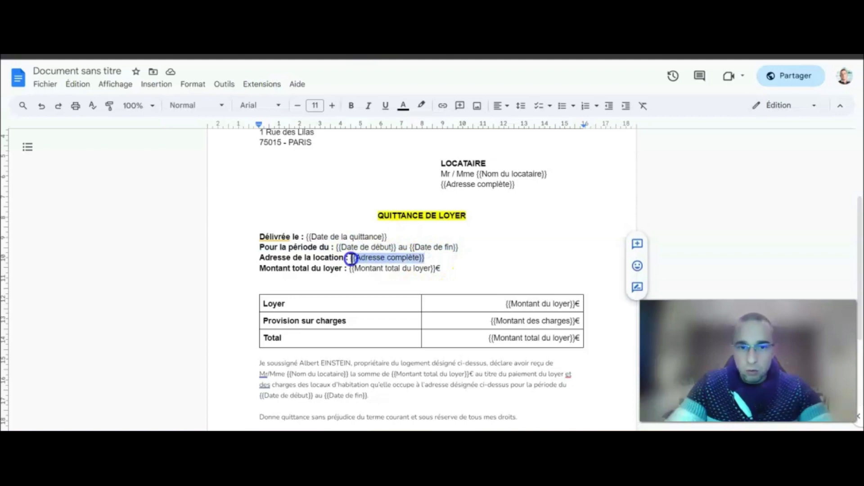
{"action": "left_click_drag", "start_coordinate": [468, 270], "coordinate": [387, 268]}
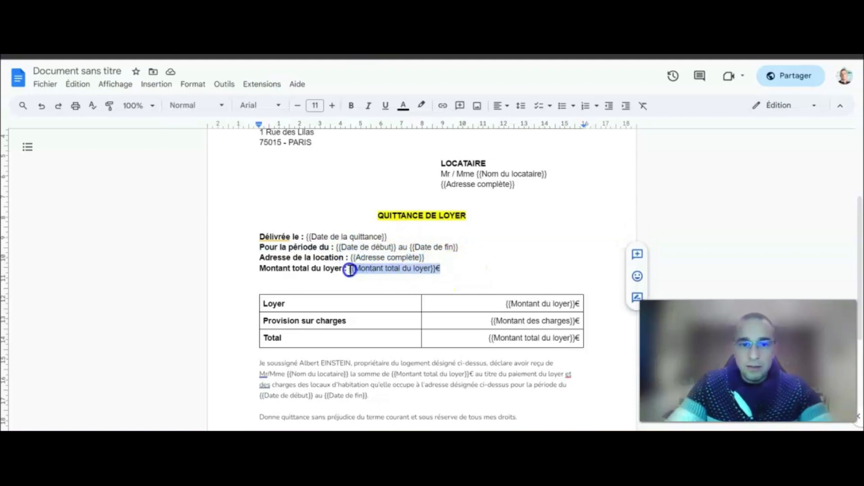
{"action": "left_click", "coordinate": [457, 268]}
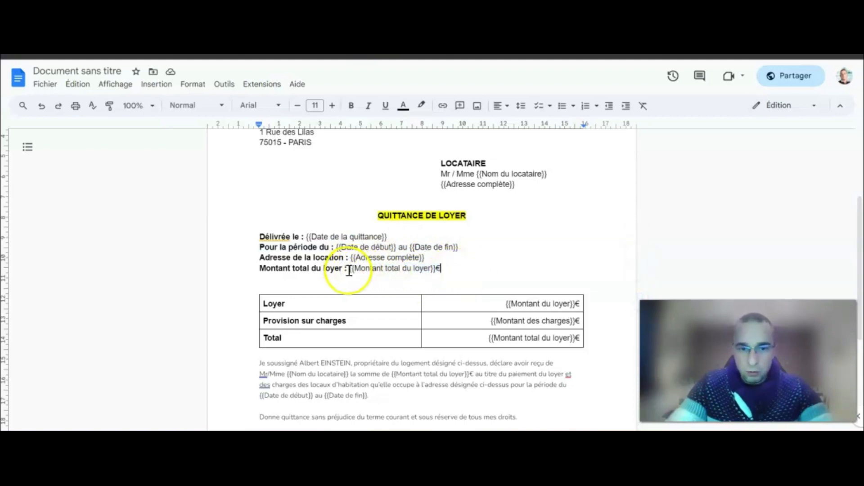
{"action": "left_click_drag", "start_coordinate": [350, 270], "coordinate": [356, 269]}
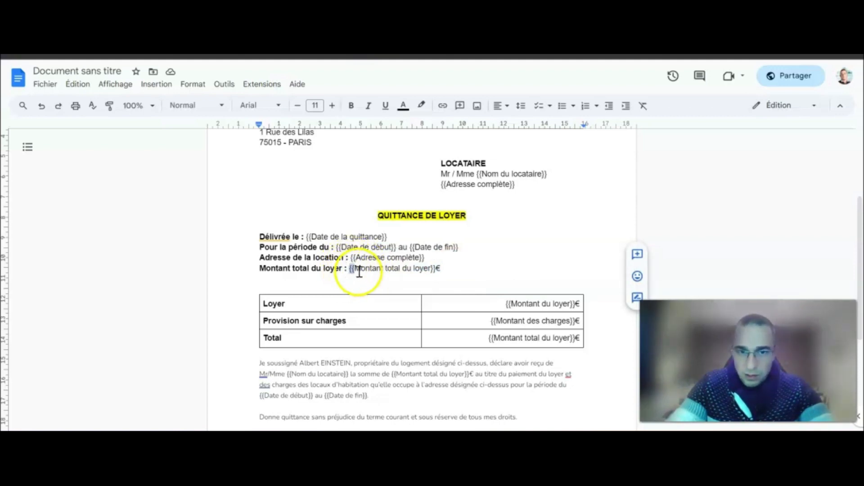
{"action": "left_click", "coordinate": [464, 270]}
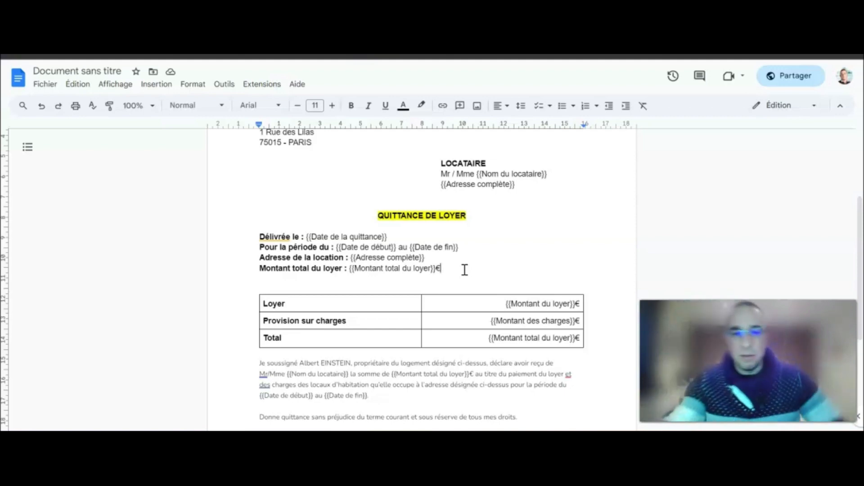
Confirm the document title and go to its Quittances de loyer Drive folder.
{"action": "scroll", "coordinate": [439, 245], "scroll_direction": "up", "scroll_amount": 3}
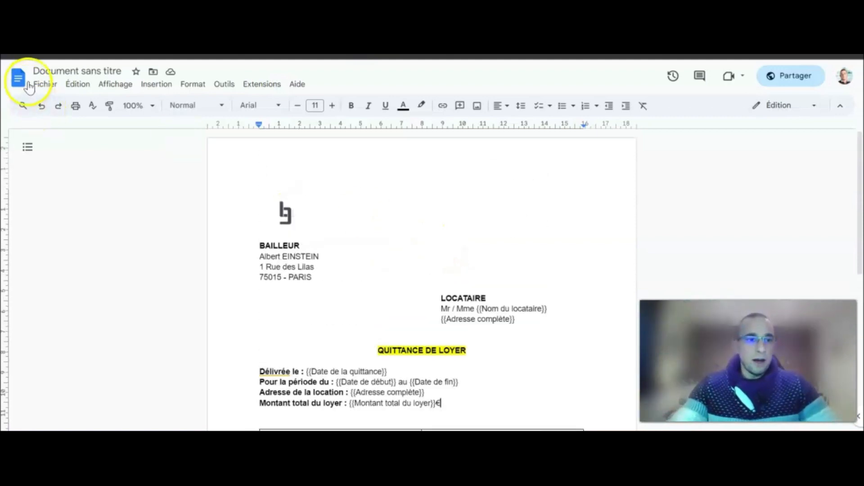
{"action": "left_click", "coordinate": [59, 71]}
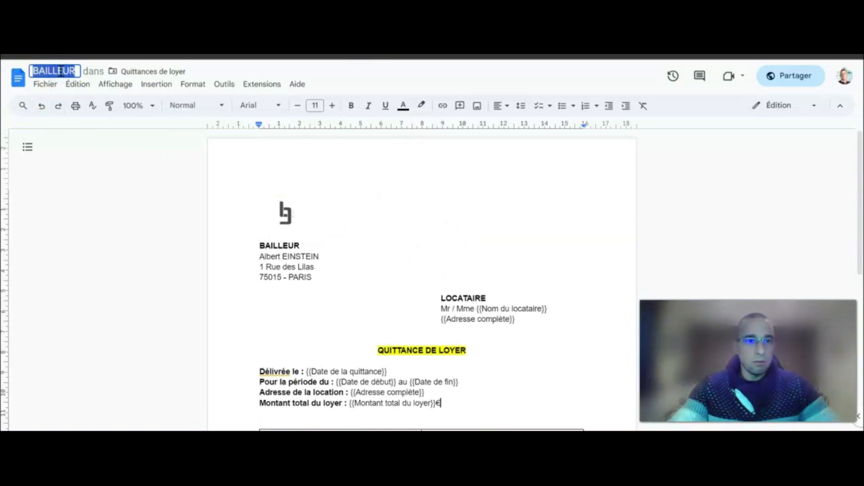
{"action": "key", "text": "Return"}
{"action": "left_click", "coordinate": [18, 78]}
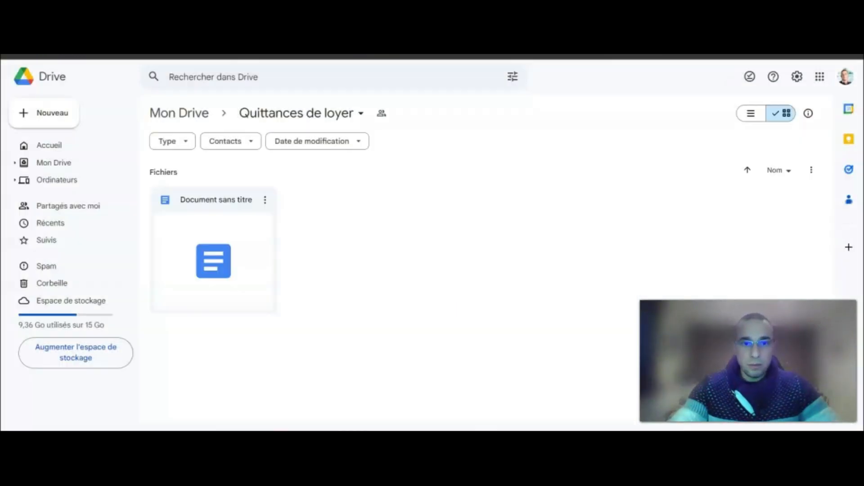
{"action": "left_click", "coordinate": [251, 210]}
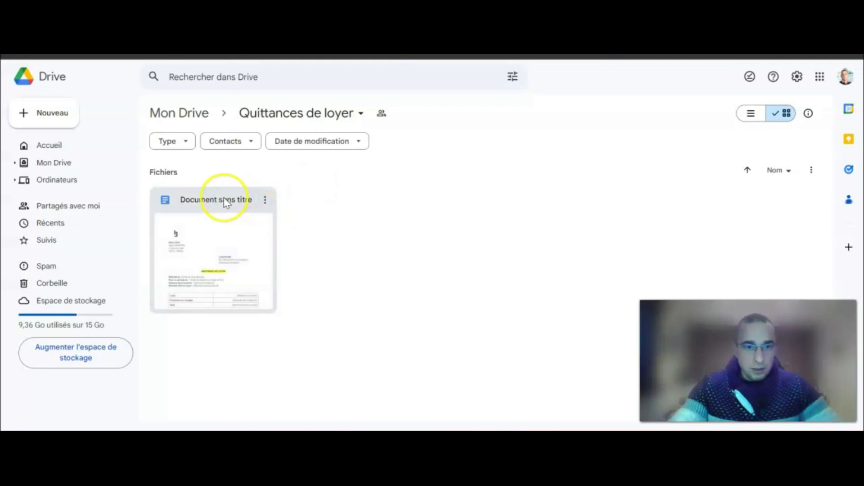
Rename the template file to 'Modèle de Quittance'.
{"action": "left_click", "coordinate": [265, 200]}
{"action": "left_click", "coordinate": [342, 260]}
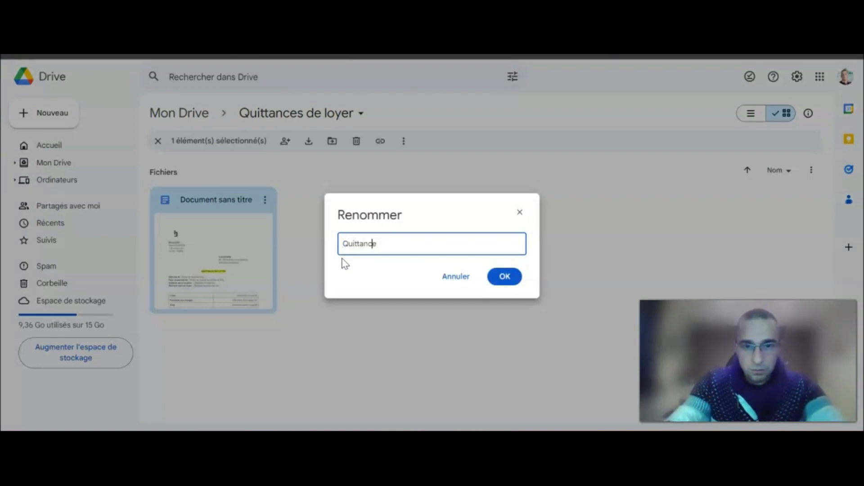
{"action": "key", "text": "BackSpace"}
{"action": "type", "text": "T"}
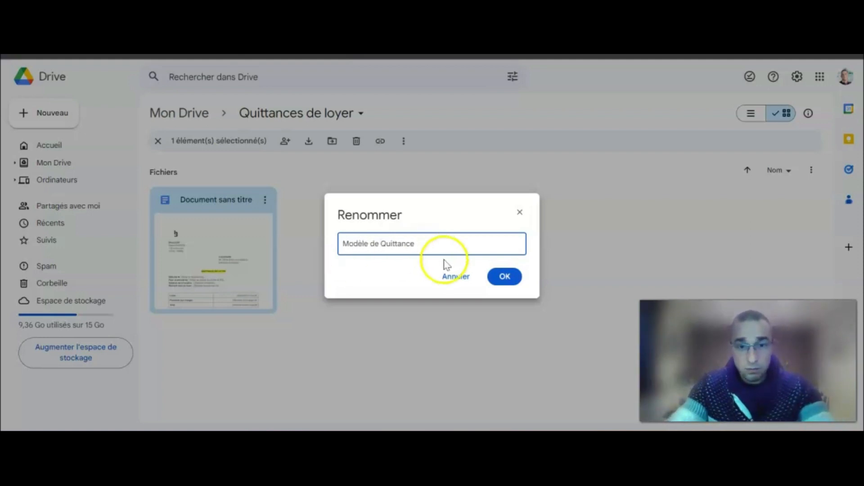
{"action": "left_click", "coordinate": [505, 276]}
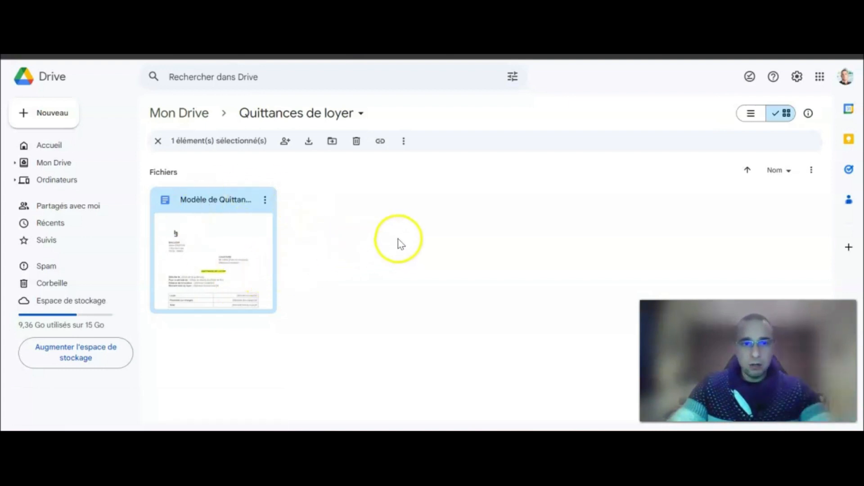
Create a new folder named 'Quittances (ALL)' inside Quittances de loyer.
{"action": "left_click", "coordinate": [33, 113]}
{"action": "left_click", "coordinate": [100, 114]}
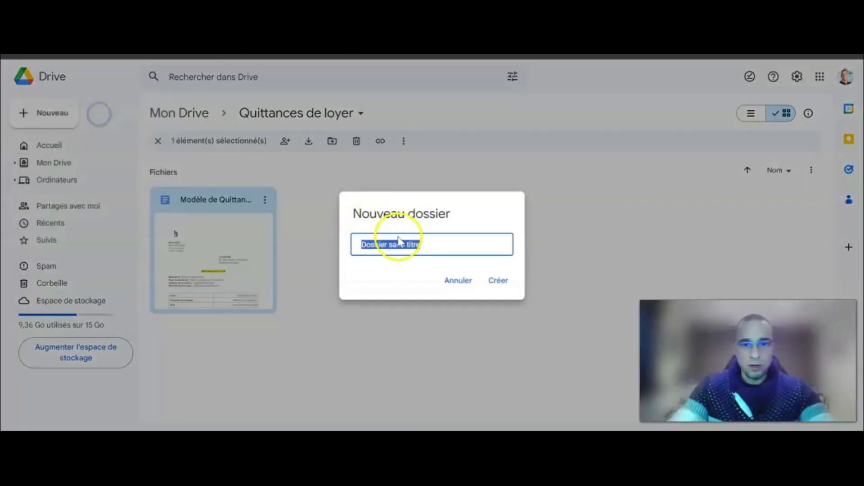
{"action": "type", "text": "Quittances (ALL"}
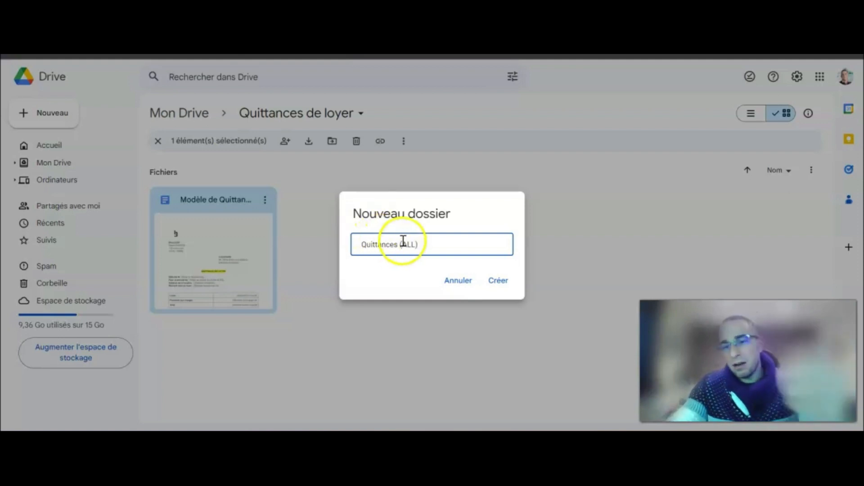
{"action": "left_click", "coordinate": [501, 288]}
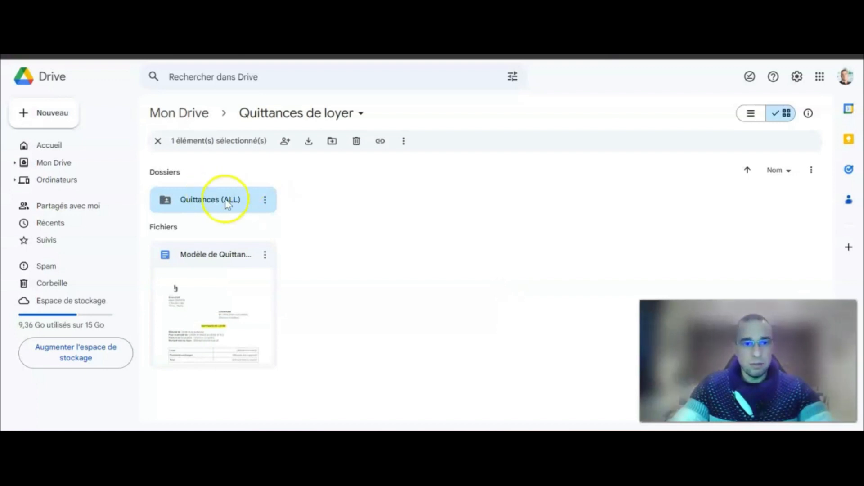
Share the Quittances (ALL) folder as editable by anyone with the link, then open it.
{"action": "left_click", "coordinate": [265, 200]}
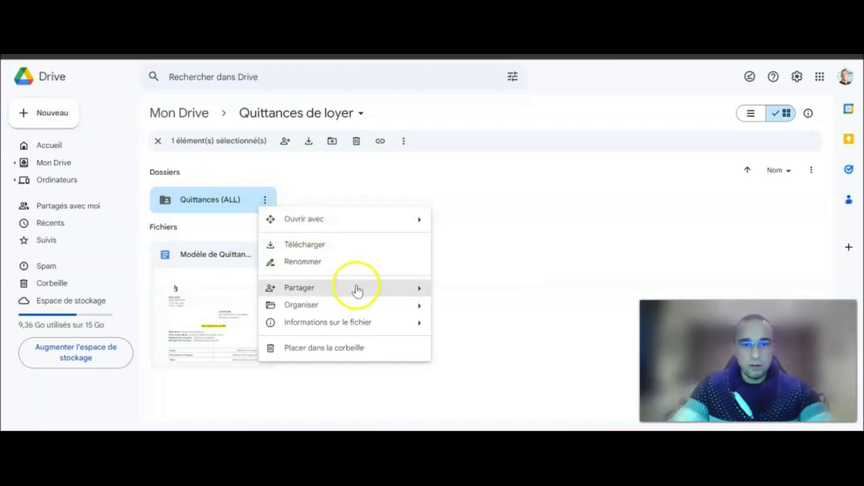
{"action": "mouse_move", "coordinate": [357, 290]}
{"action": "left_click", "coordinate": [470, 295]}
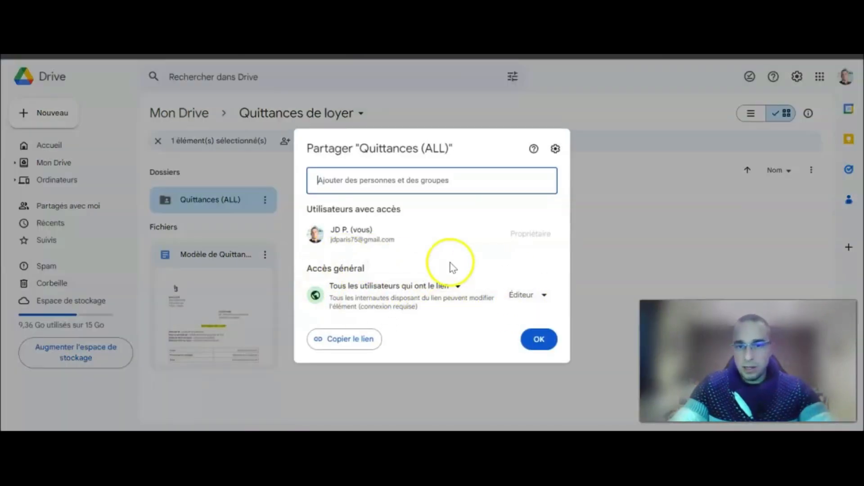
{"action": "left_click", "coordinate": [539, 342]}
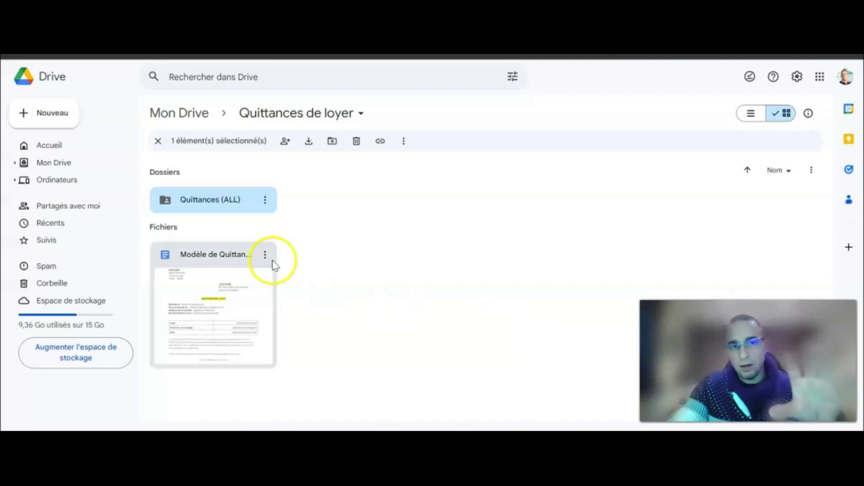
{"action": "double_click", "coordinate": [224, 203]}
{"action": "left_click", "coordinate": [272, 115]}
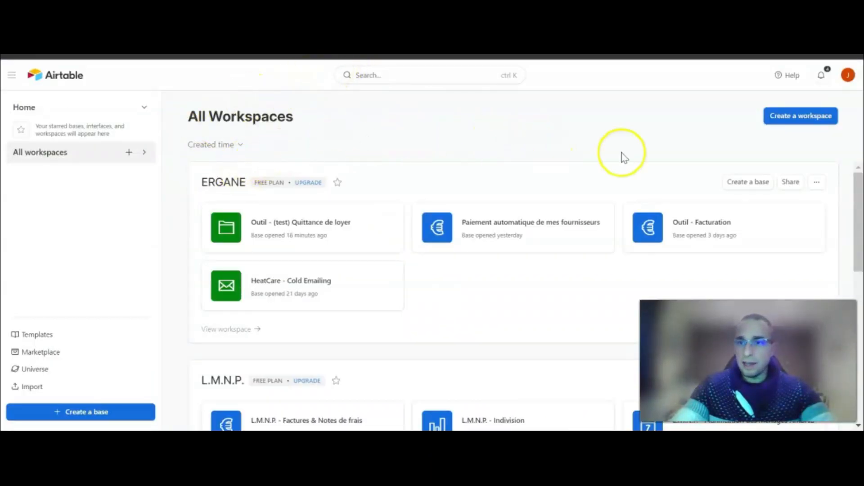
Create a blank base in the ERGANE workspace and name it 'Outil - Quittances de loyer'.
{"action": "left_click", "coordinate": [742, 186]}
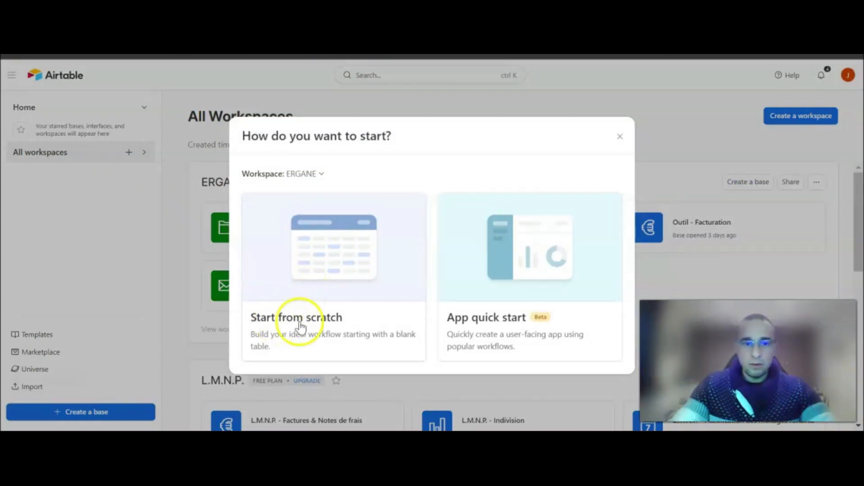
{"action": "left_click", "coordinate": [318, 299]}
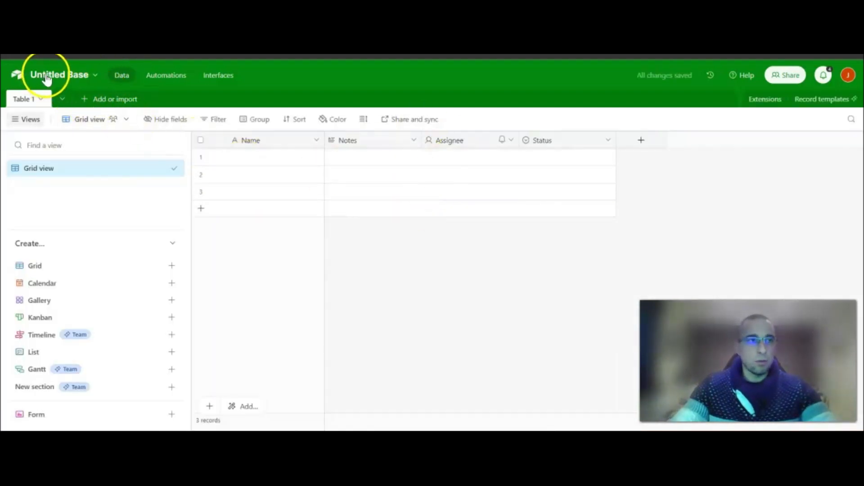
{"action": "left_click", "coordinate": [18, 75]}
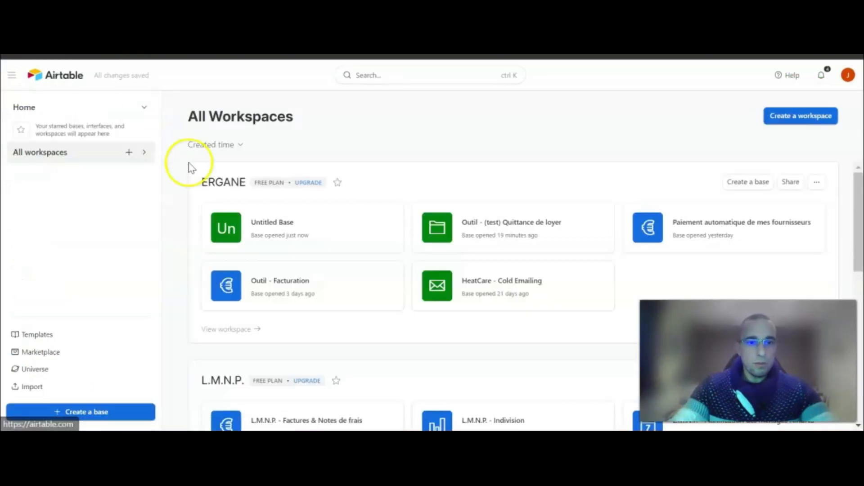
{"action": "left_click", "coordinate": [279, 224]}
{"action": "left_click", "coordinate": [65, 76]}
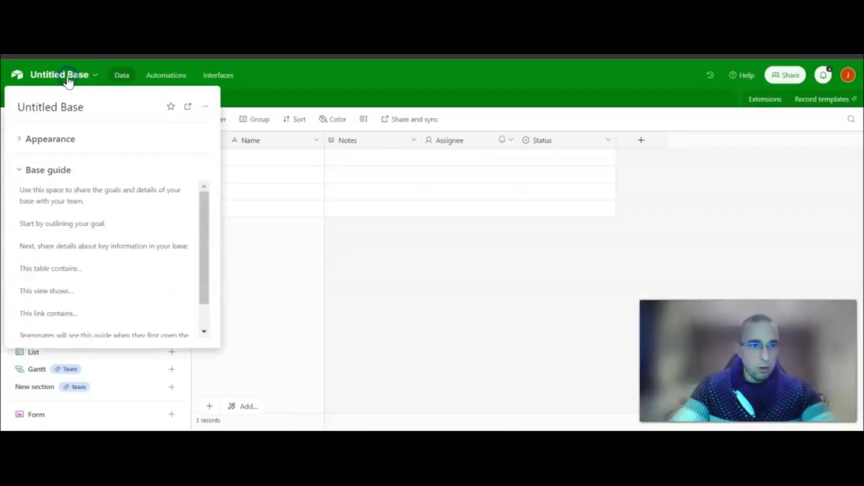
{"action": "left_click", "coordinate": [72, 108]}
{"action": "type", "text": "Outil - Quittances de loyer"}
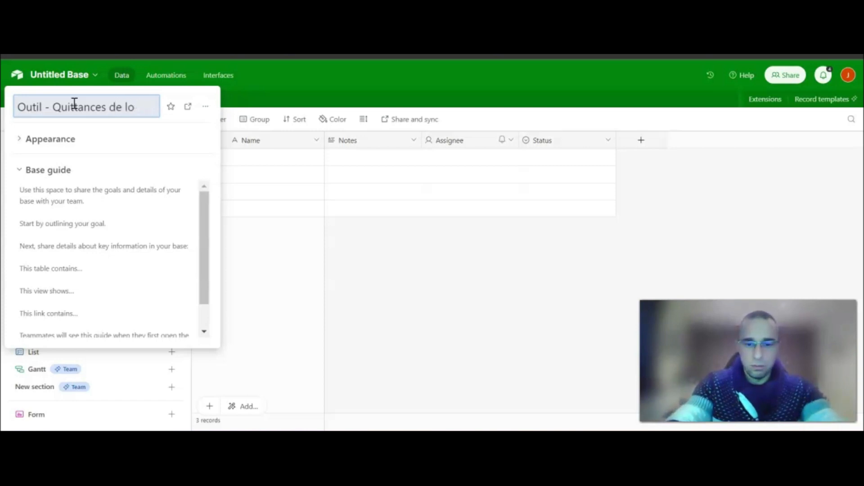
Give the base a magenta colour and a folder icon.
{"action": "left_click", "coordinate": [32, 144]}
{"action": "left_click", "coordinate": [104, 179]}
{"action": "left_click", "coordinate": [162, 179]}
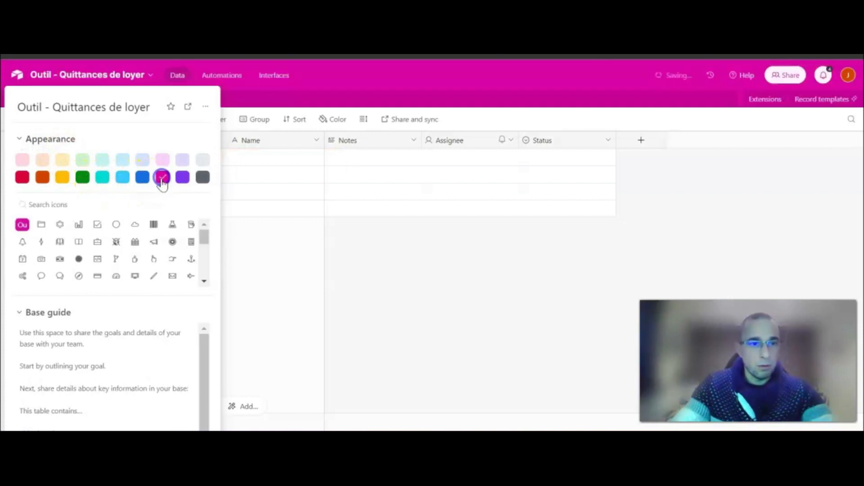
{"action": "left_click", "coordinate": [42, 226]}
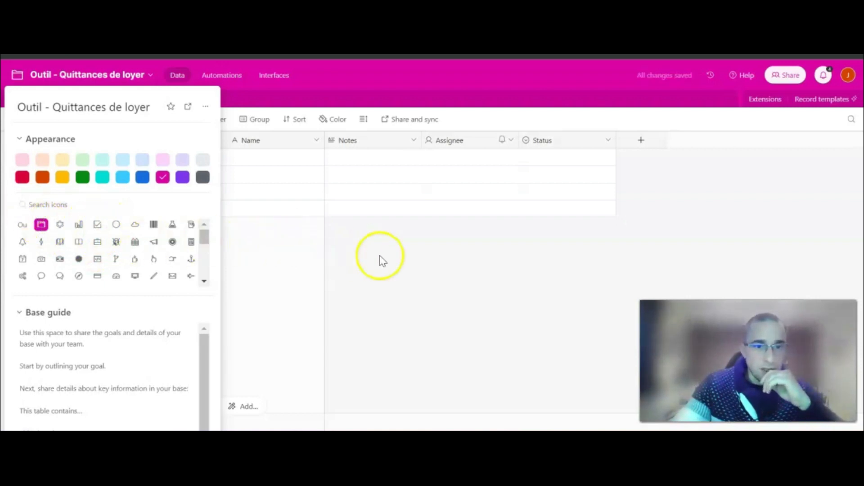
{"action": "left_click", "coordinate": [402, 261]}
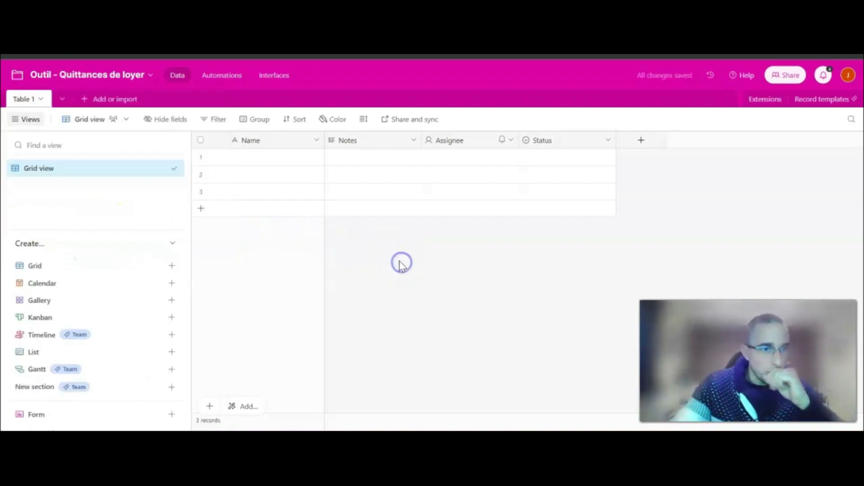
Rename Table 1 to 'Locataire' and its grid view to 'Liste des mes locataires'.
{"action": "left_click", "coordinate": [27, 102]}
{"action": "left_click", "coordinate": [27, 103]}
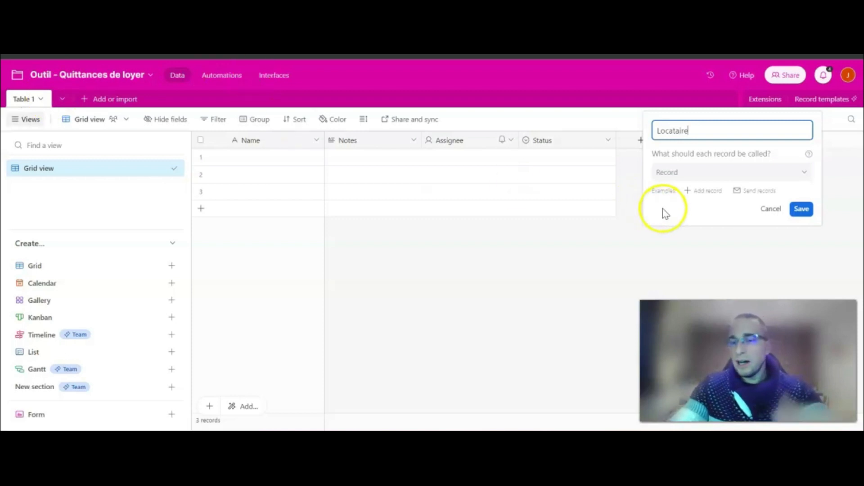
{"action": "left_click", "coordinate": [800, 211]}
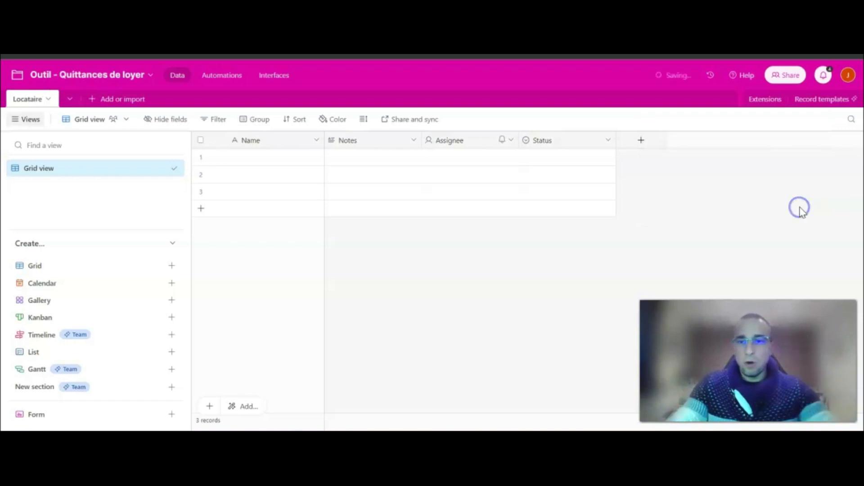
{"action": "double_click", "coordinate": [48, 170]}
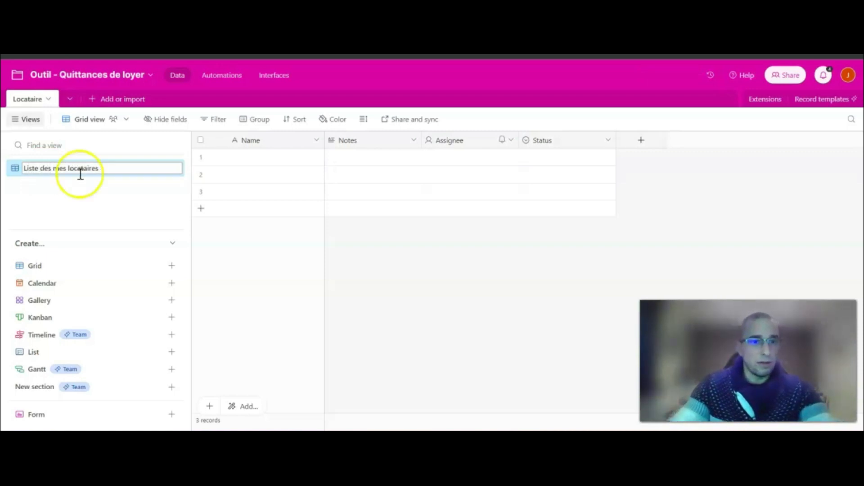
{"action": "left_click", "coordinate": [416, 252]}
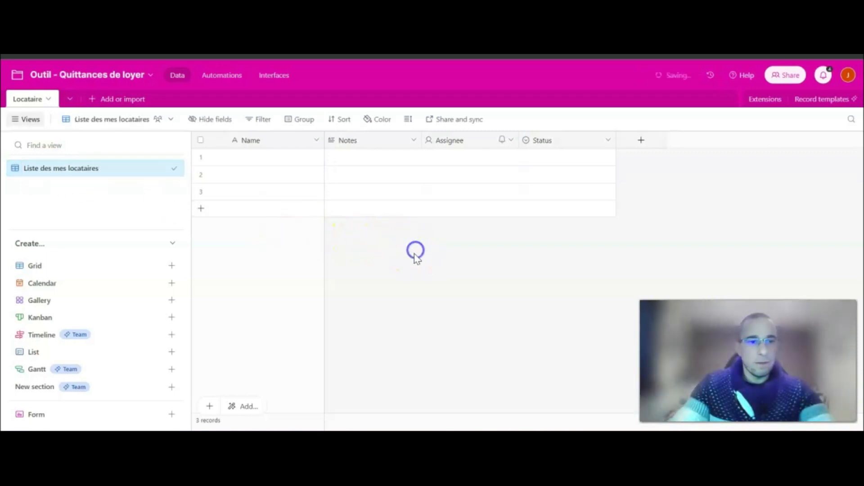
Turn the primary Name field into an E-mail field of Email type.
{"action": "double_click", "coordinate": [250, 141]}
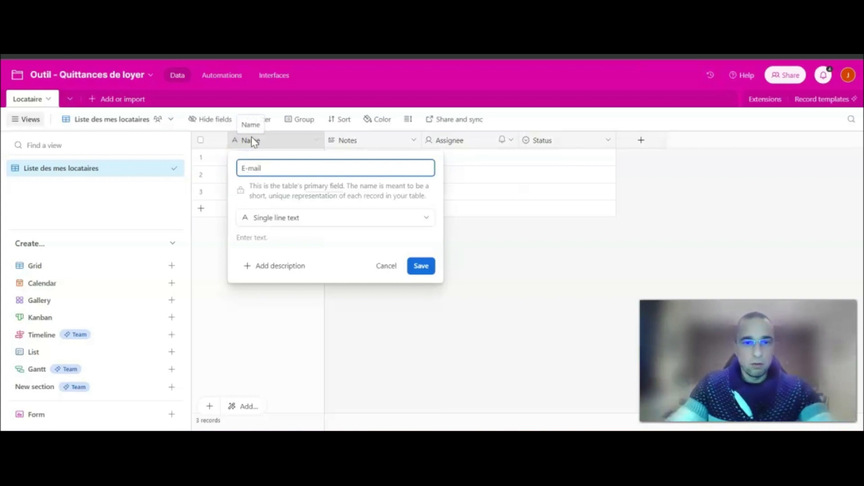
{"action": "left_click", "coordinate": [288, 220]}
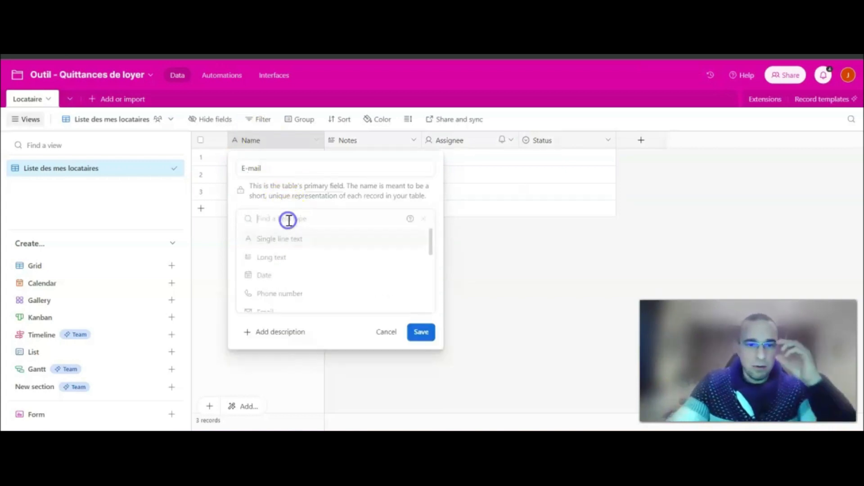
{"action": "scroll", "coordinate": [292, 266], "scroll_direction": "down", "scroll_amount": 2}
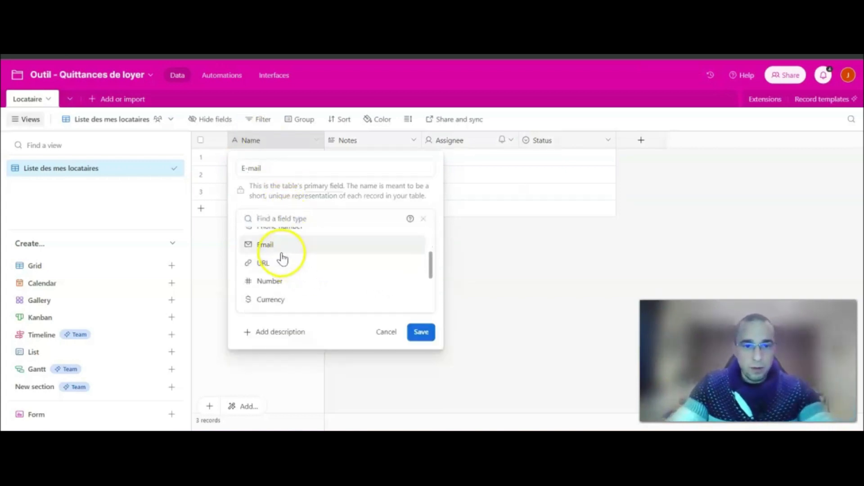
{"action": "left_click", "coordinate": [281, 252]}
{"action": "left_click", "coordinate": [425, 267]}
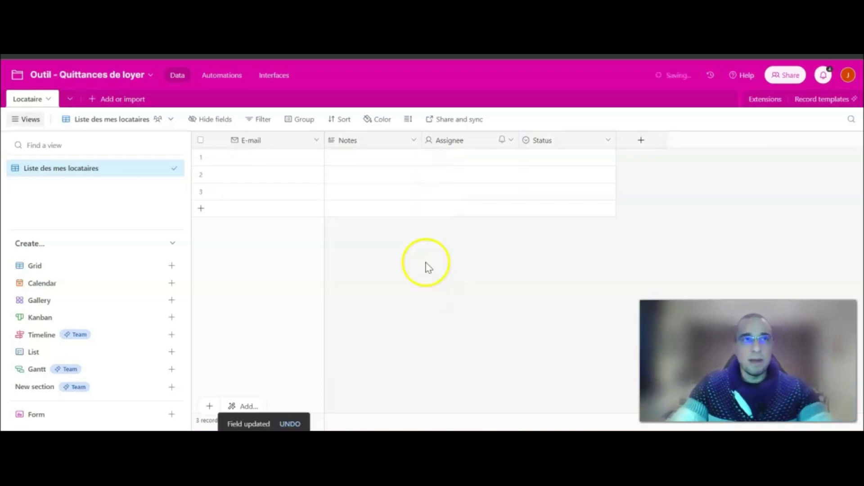
Rename Notes to 'Prénom' and Assignee to 'Nom', both single line text fields.
{"action": "double_click", "coordinate": [353, 137]}
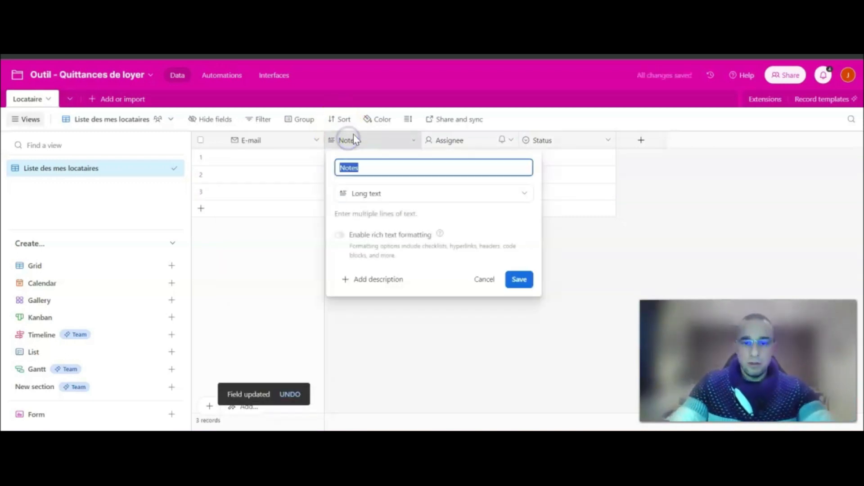
{"action": "type", "text": "Prénom"}
{"action": "left_click", "coordinate": [380, 193]}
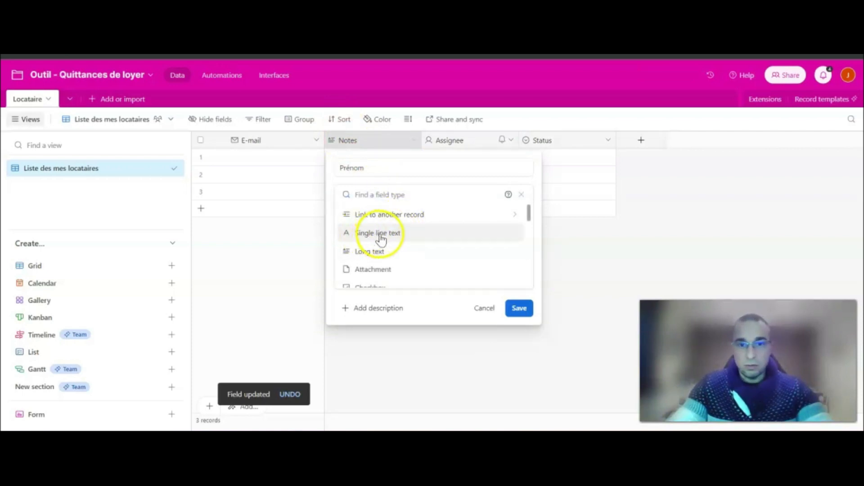
{"action": "left_click", "coordinate": [381, 234]}
{"action": "left_click", "coordinate": [520, 274]}
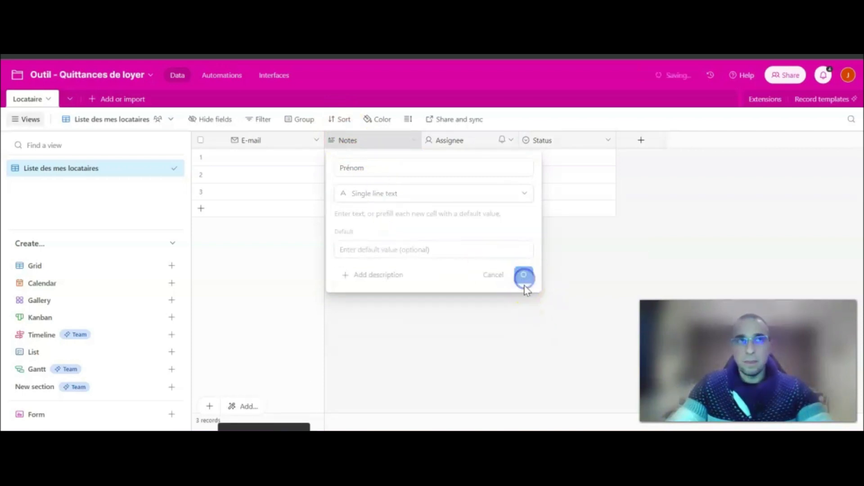
{"action": "double_click", "coordinate": [448, 139]}
{"action": "type", "text": "Nom"}
{"action": "left_click", "coordinate": [439, 194]}
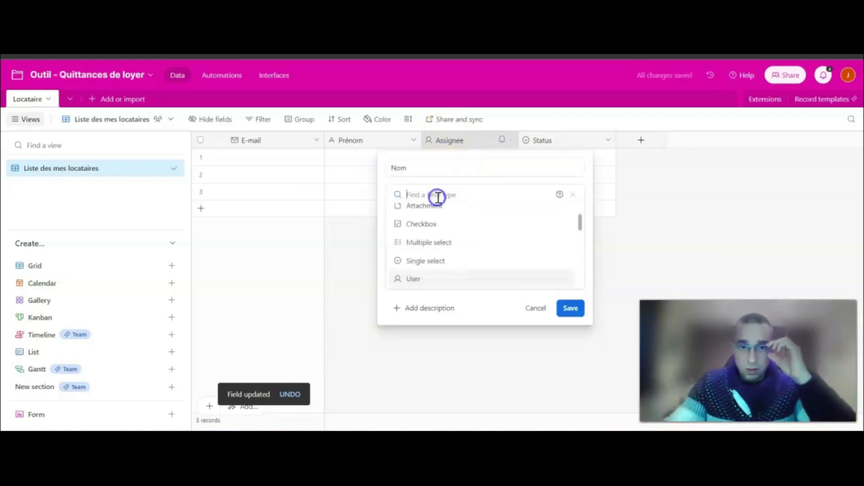
{"action": "scroll", "coordinate": [445, 238], "scroll_direction": "up", "scroll_amount": 3}
{"action": "left_click", "coordinate": [445, 234]}
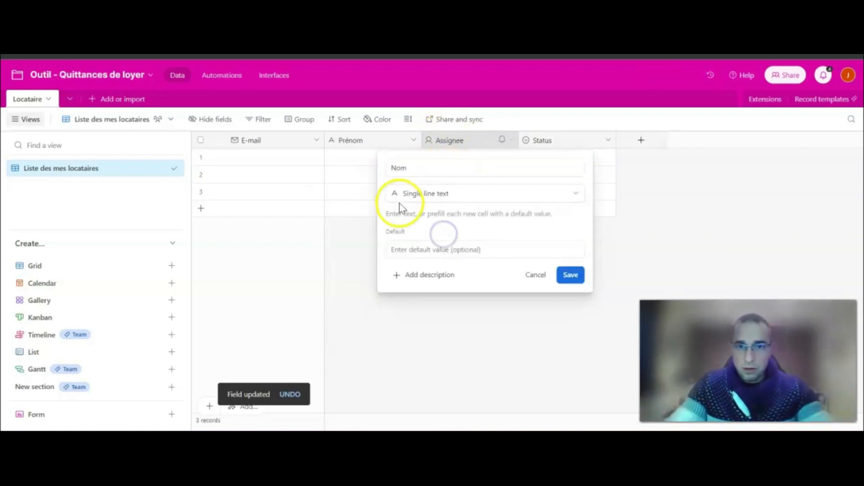
{"action": "left_click", "coordinate": [570, 275]}
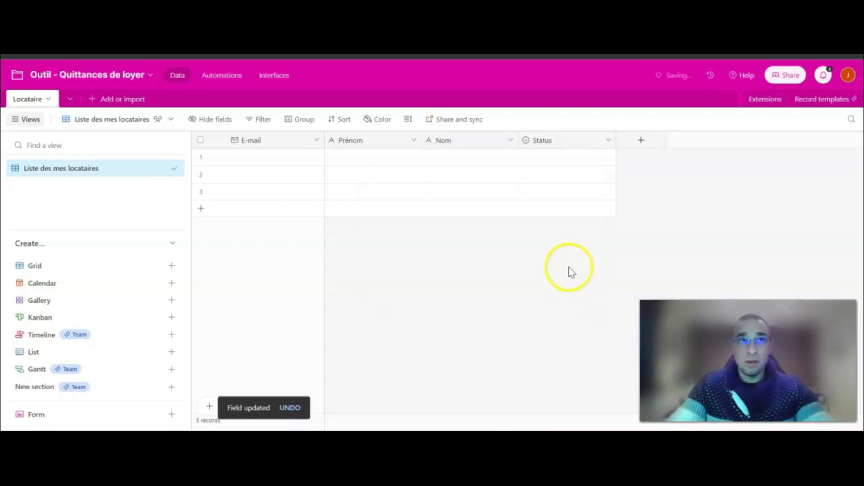
Change the Status field into a single line text field named 'Adresse'.
{"action": "double_click", "coordinate": [558, 141]}
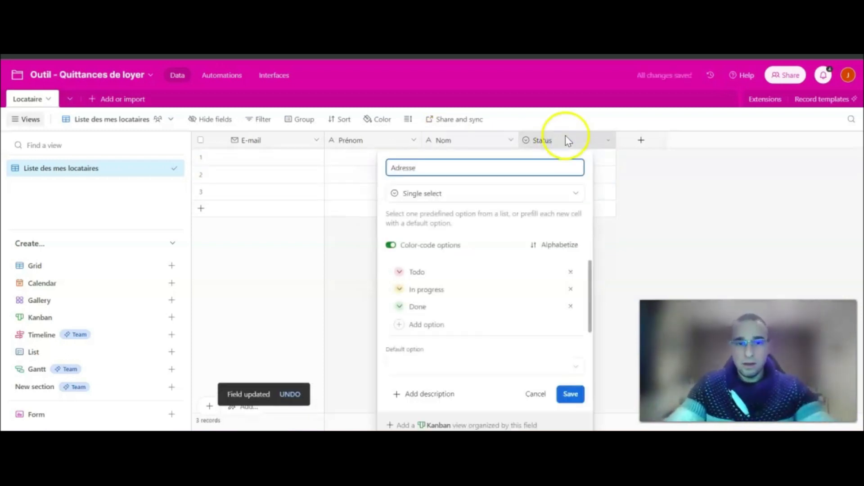
{"action": "left_click", "coordinate": [468, 194]}
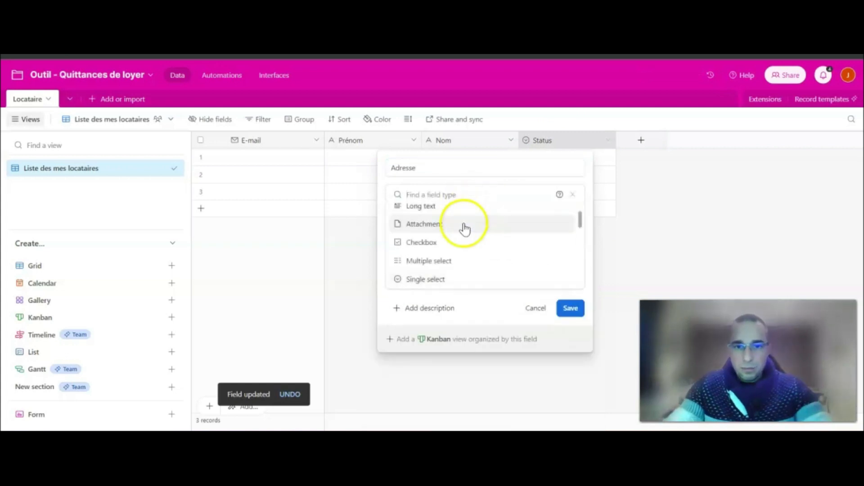
{"action": "scroll", "coordinate": [453, 243], "scroll_direction": "up", "scroll_amount": 2}
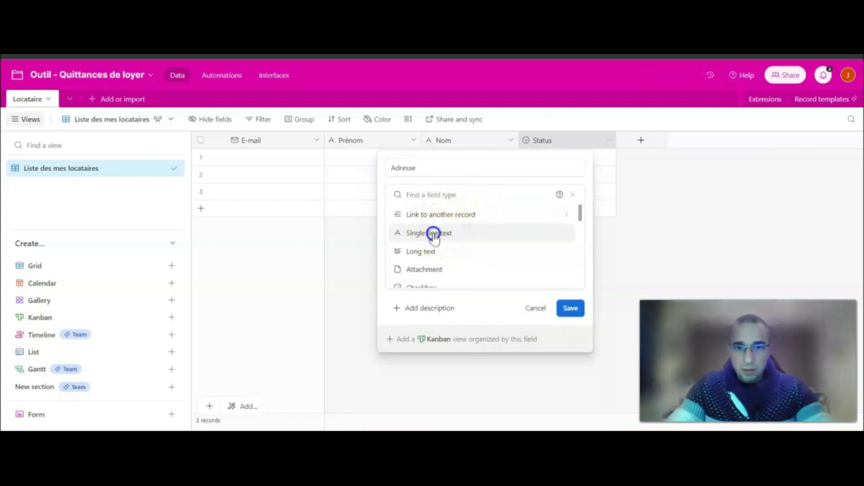
{"action": "left_click", "coordinate": [433, 233]}
{"action": "left_click", "coordinate": [570, 275]}
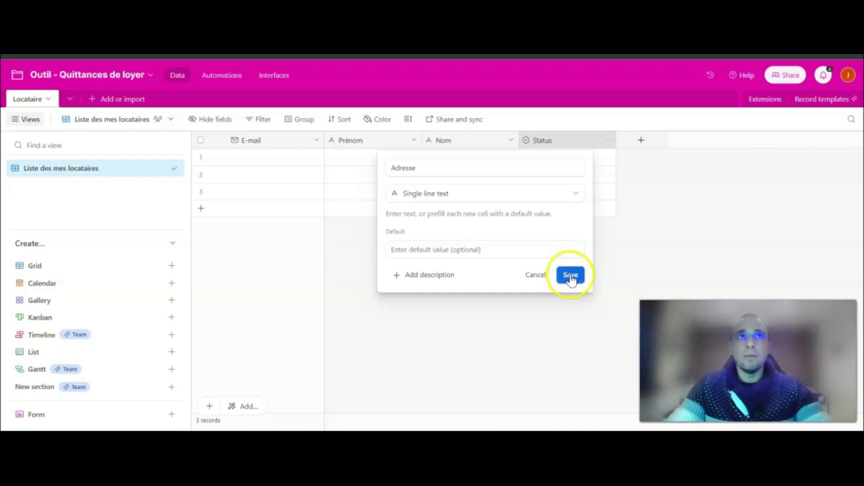
Add 'Code postal' and 'Ville' single line text fields.
{"action": "left_click", "coordinate": [641, 142]}
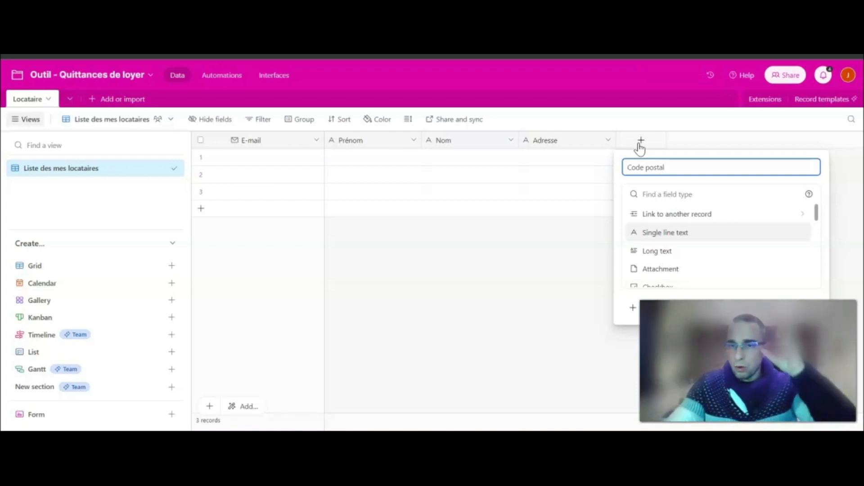
{"action": "left_click", "coordinate": [681, 237]}
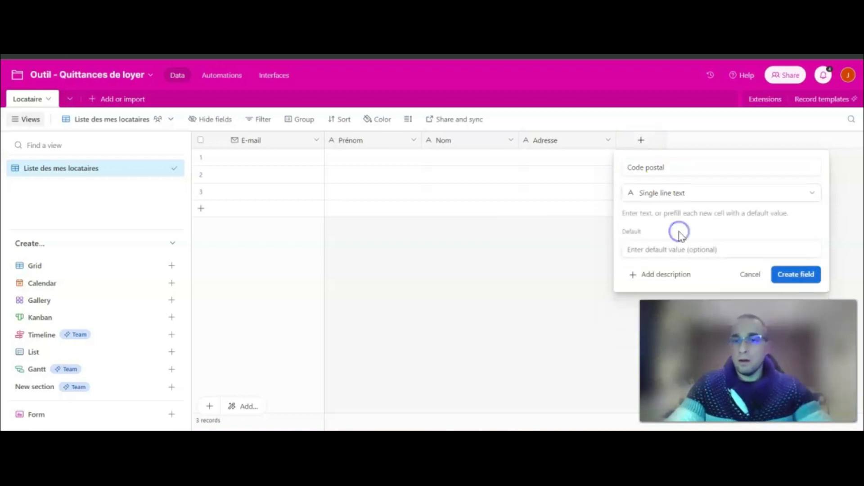
{"action": "left_click", "coordinate": [791, 275]}
{"action": "left_click", "coordinate": [737, 143]}
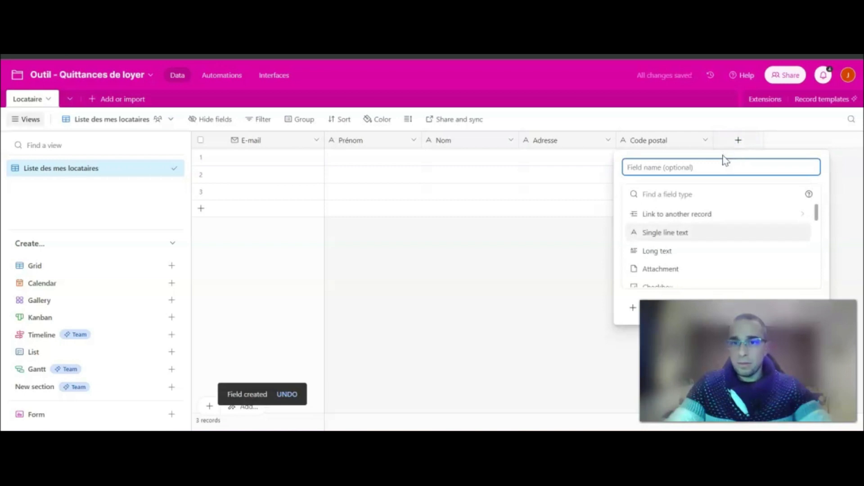
{"action": "left_click", "coordinate": [723, 230]}
{"action": "left_click", "coordinate": [791, 275]}
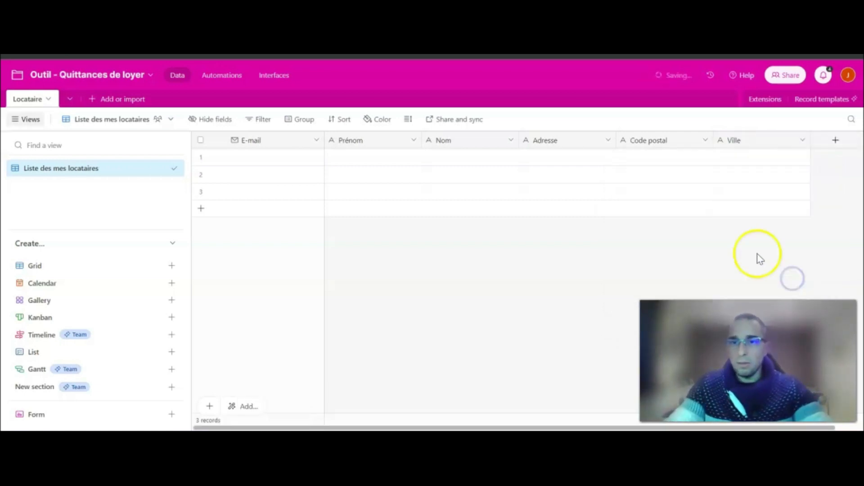
Start a new 'Adresse complète' field of Formula type.
{"action": "left_click", "coordinate": [836, 143]}
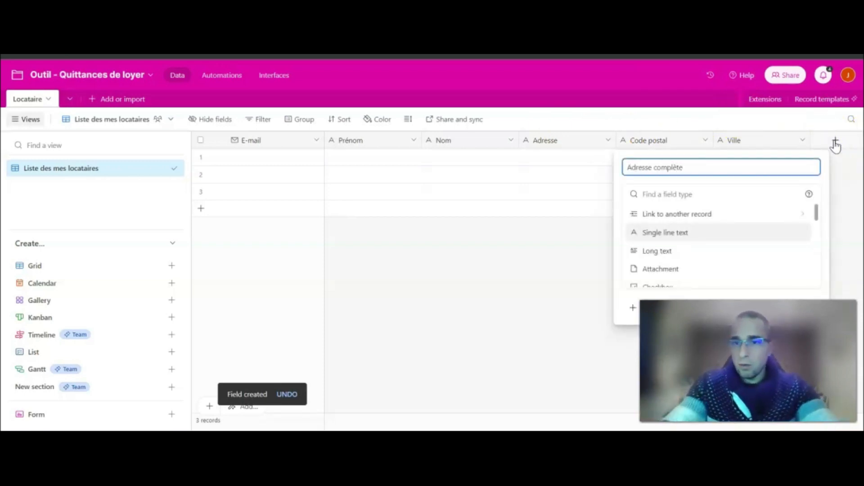
{"action": "scroll", "coordinate": [702, 247], "scroll_direction": "down", "scroll_amount": 6}
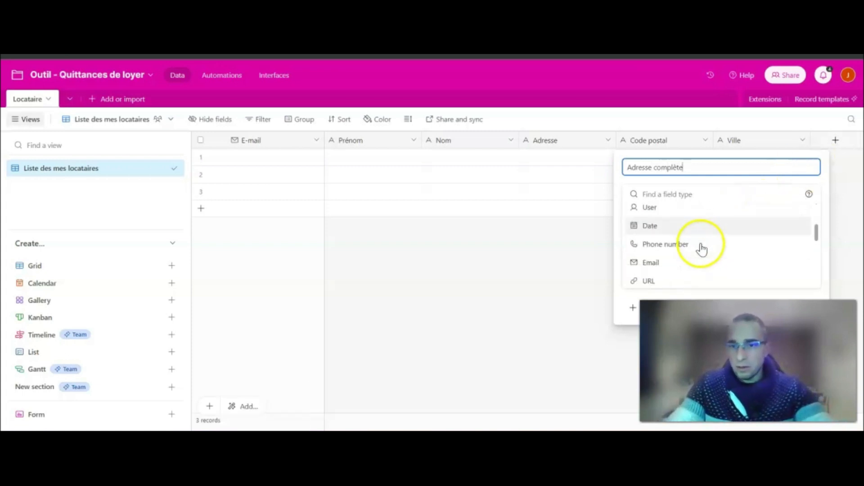
{"action": "scroll", "coordinate": [684, 238], "scroll_direction": "down", "scroll_amount": 2}
{"action": "scroll", "coordinate": [673, 234], "scroll_direction": "up", "scroll_amount": 2}
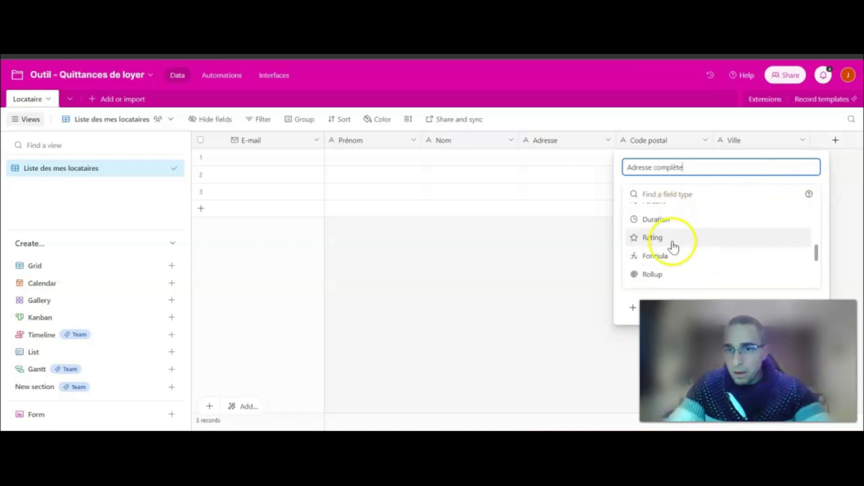
{"action": "left_click", "coordinate": [671, 257]}
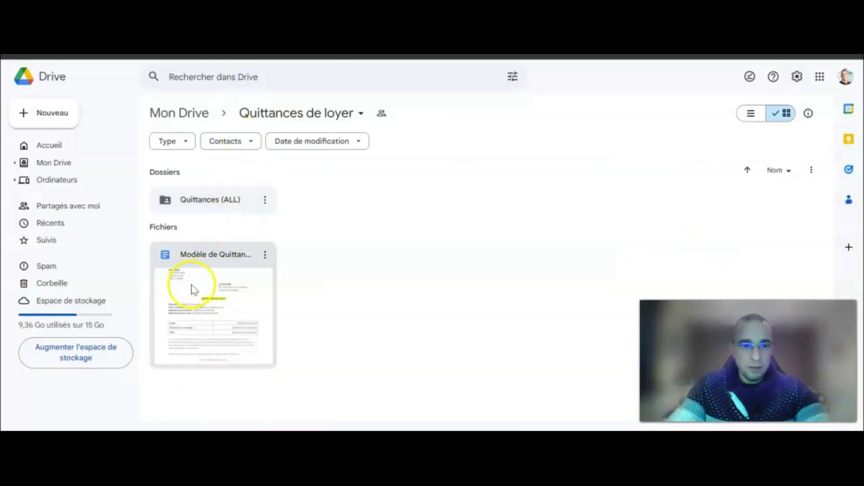
Open the Modèle de Quittance template to check its placeholders, then return to Airtable.
{"action": "double_click", "coordinate": [204, 285]}
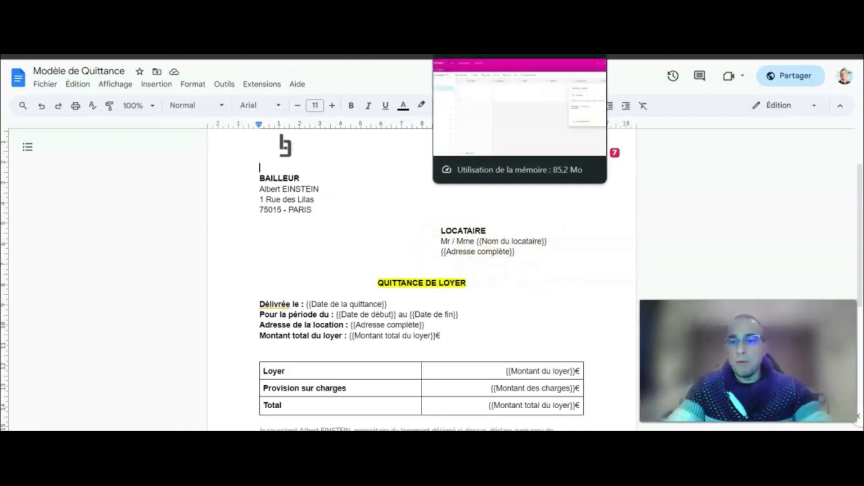
{"action": "left_click", "coordinate": [473, 49]}
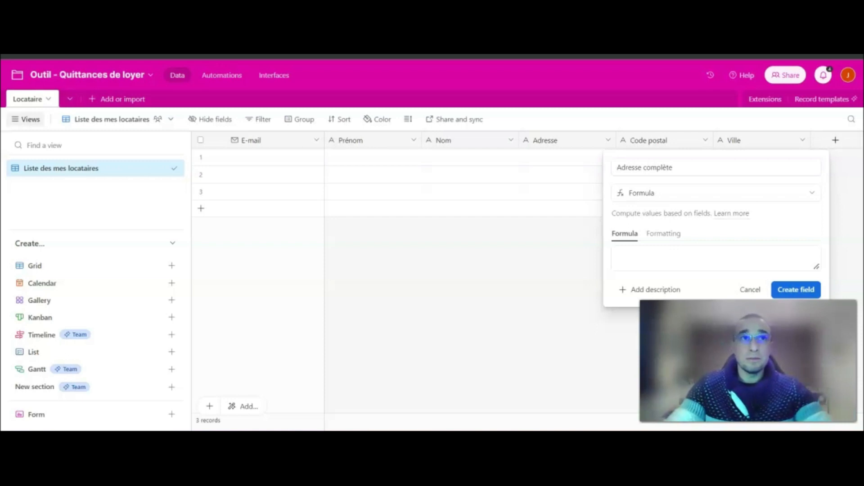
Begin the Adresse complète formula with the Adresse field followed by & "\n" &.
{"action": "left_click", "coordinate": [662, 259]}
{"action": "type", "text": "Adresse"}
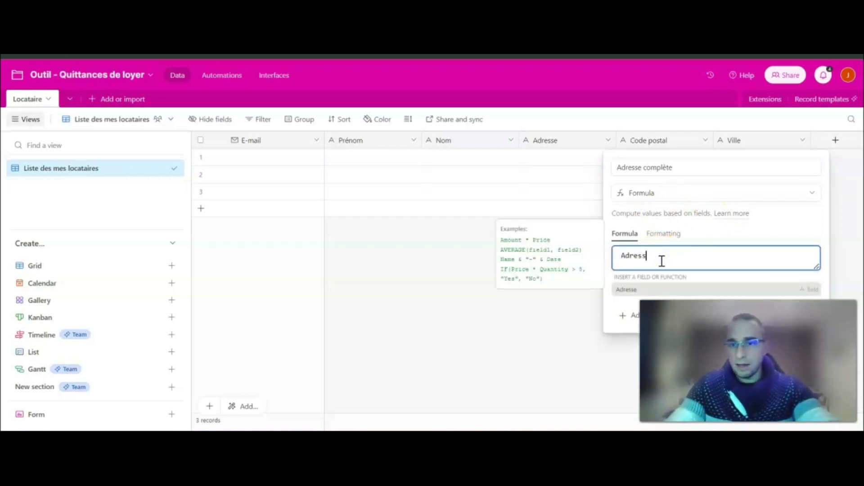
{"action": "left_click", "coordinate": [637, 292]}
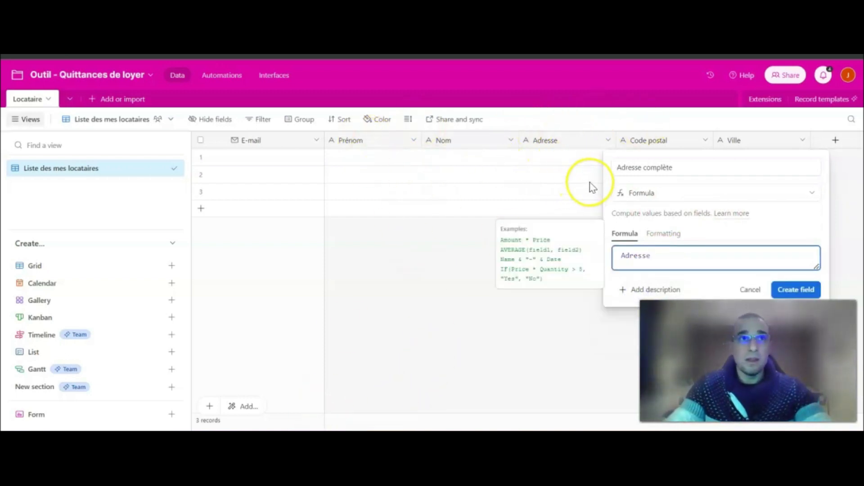
{"action": "key", "text": "Return"}
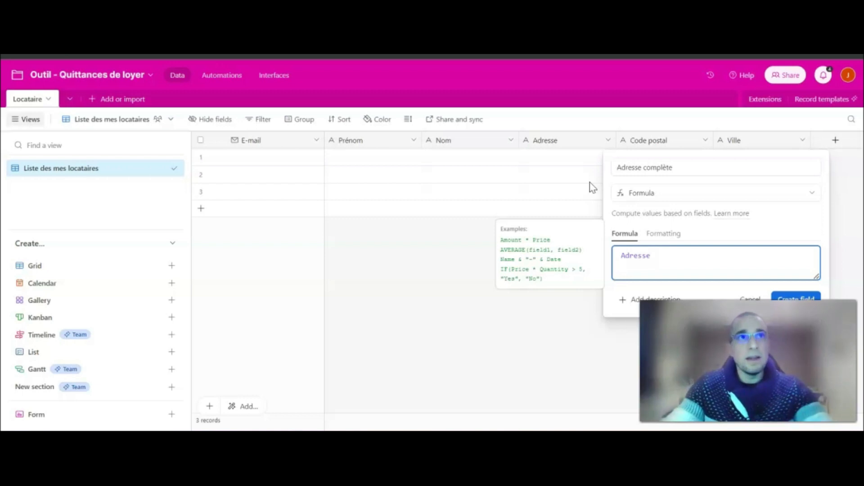
{"action": "type", "text": "&"}
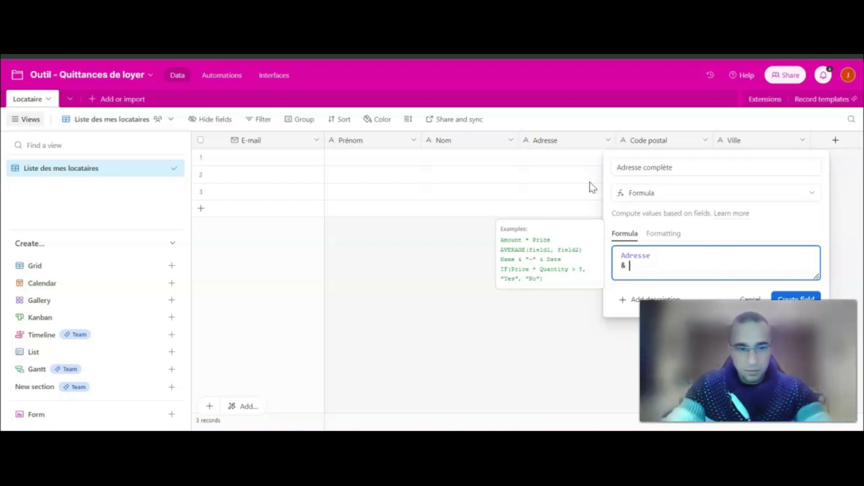
{"action": "type", "text": " \""}
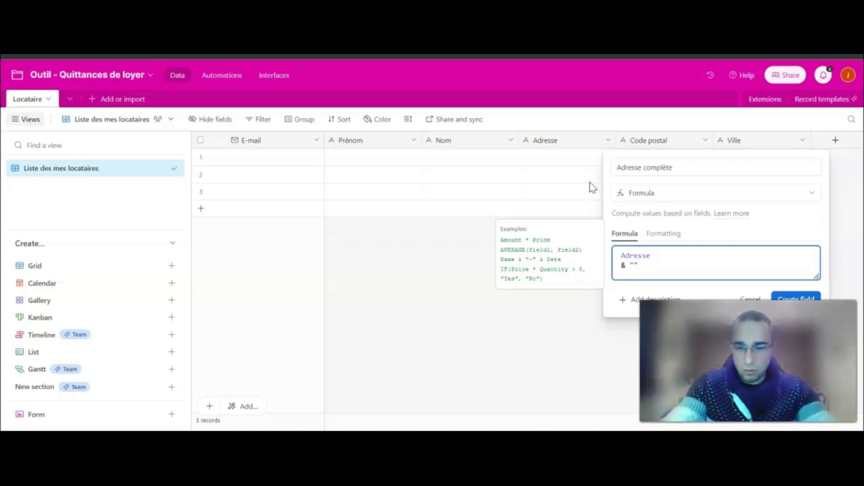
{"action": "type", "text": "\\n"}
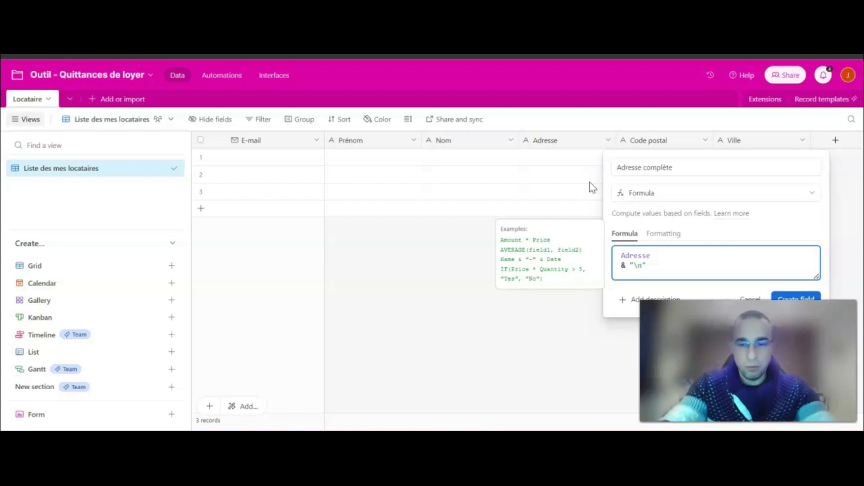
{"action": "type", "text": "\""}
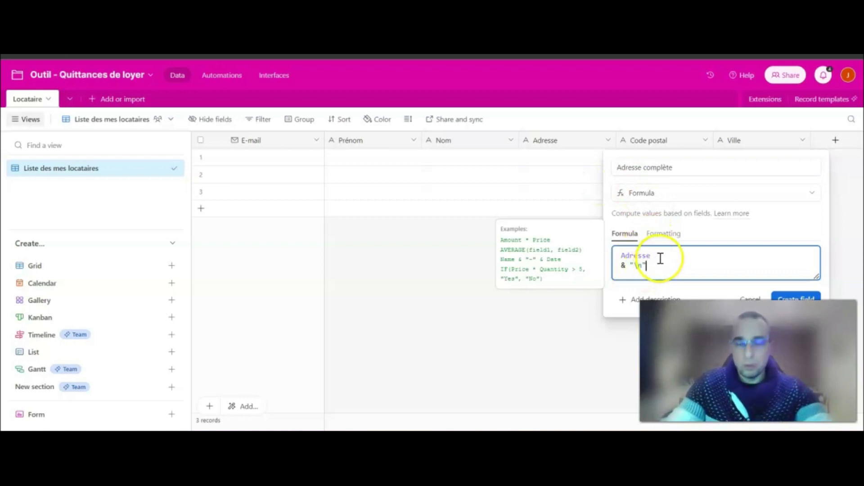
{"action": "type", "text": "&"}
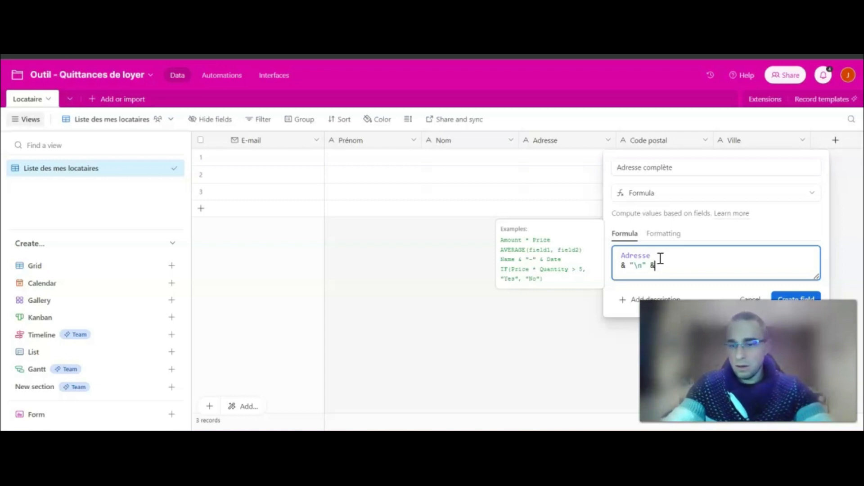
{"action": "key", "text": "Return"}
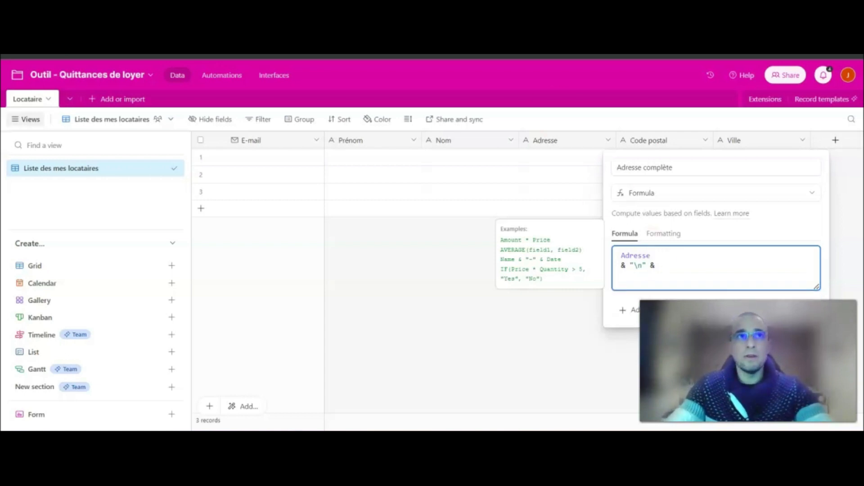
Finish the formula with {Code postal} & " - " & Ville and create the field.
{"action": "type", "text": "code"}
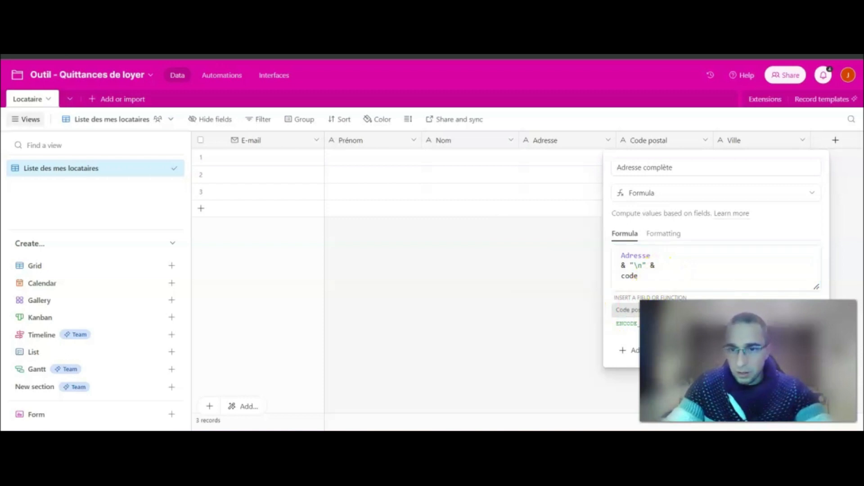
{"action": "left_click", "coordinate": [646, 285]}
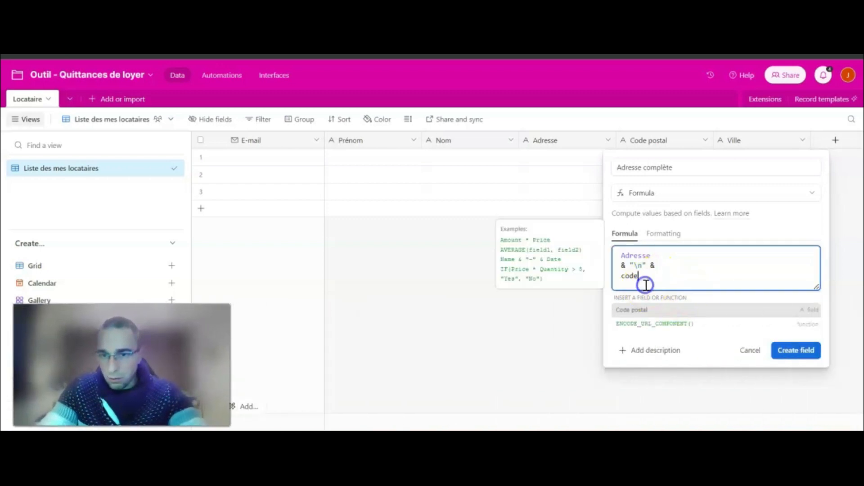
{"action": "left_click", "coordinate": [644, 309]}
{"action": "left_click", "coordinate": [696, 274]}
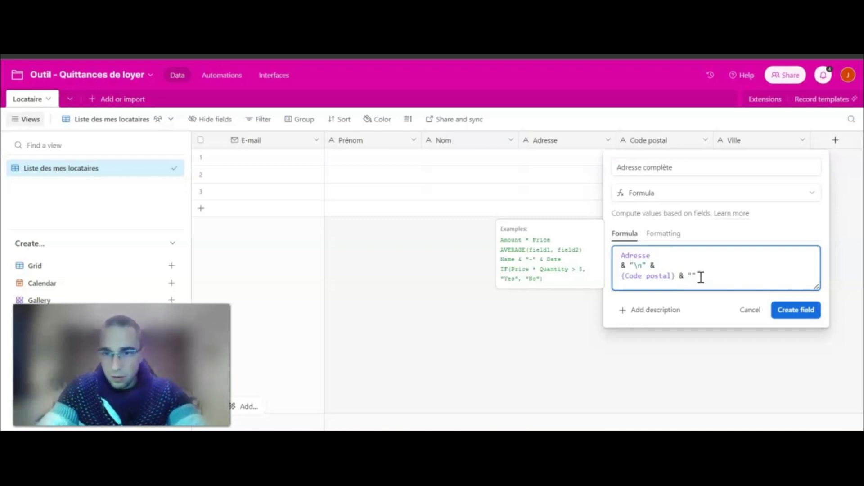
{"action": "type", "text": "- \""}
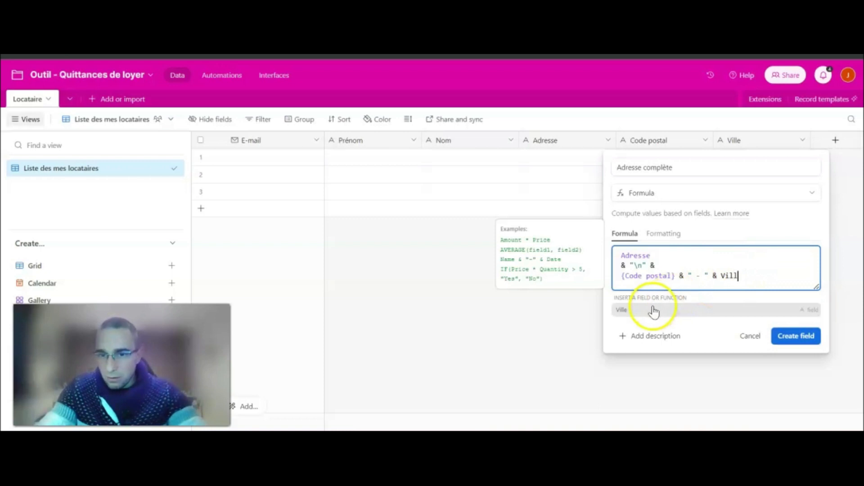
{"action": "left_click", "coordinate": [653, 309]}
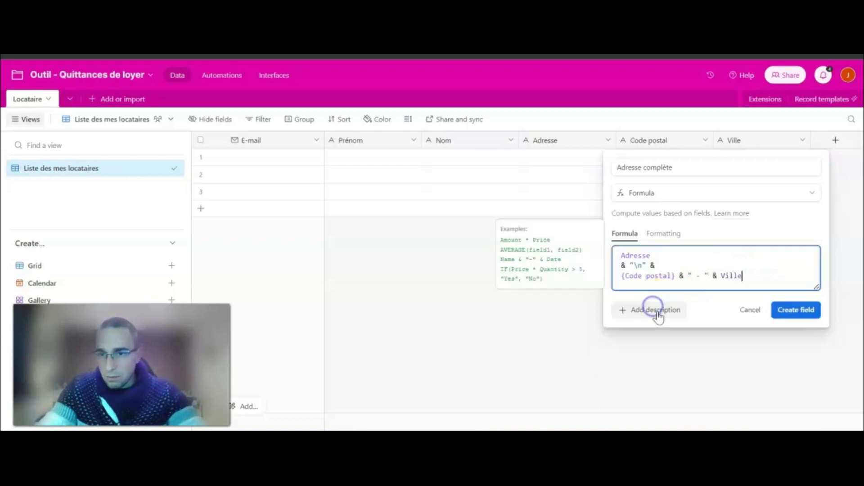
{"action": "left_click", "coordinate": [796, 315]}
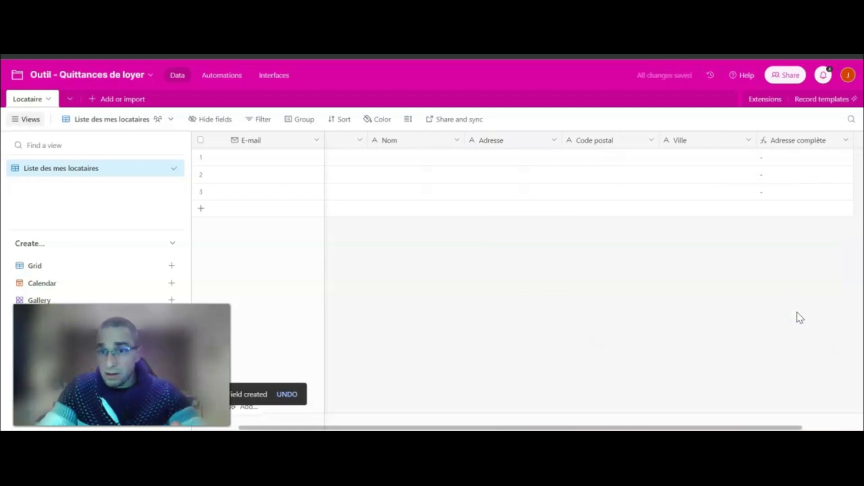
{"action": "left_click", "coordinate": [500, 157]}
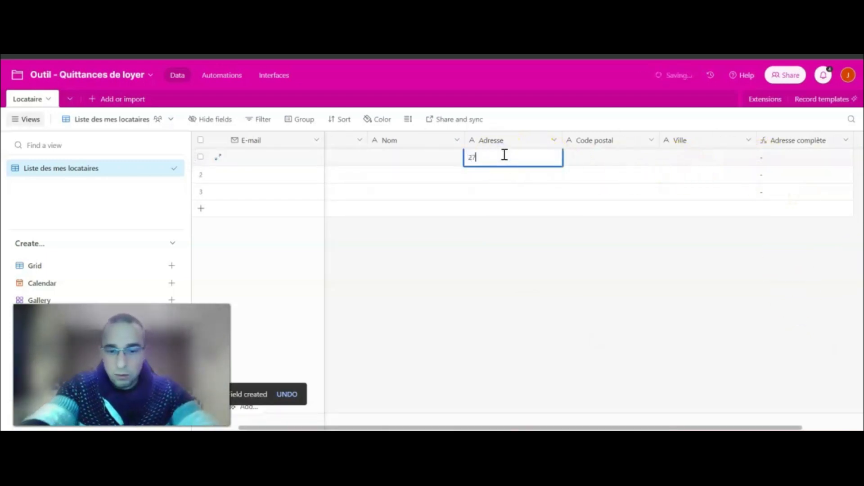
{"action": "left_click", "coordinate": [587, 161]}
{"action": "left_click", "coordinate": [584, 161]}
{"action": "type", "text": "78000"}
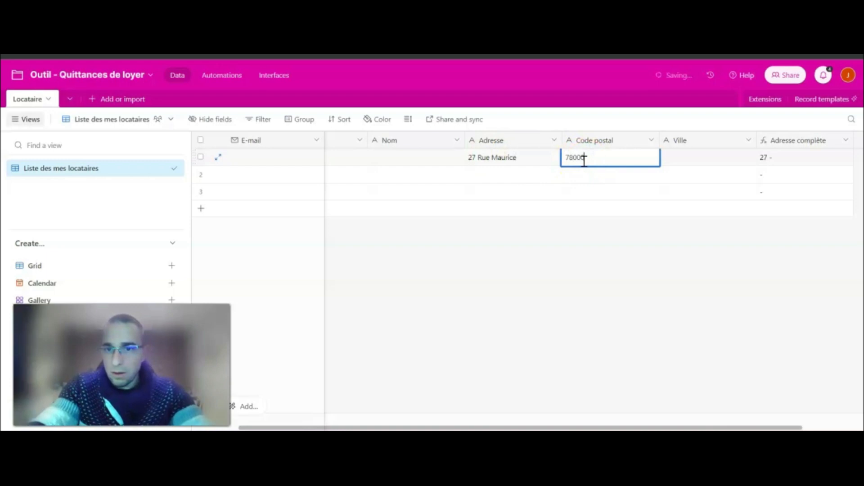
{"action": "double_click", "coordinate": [685, 158]}
{"action": "type", "text": "vER"}
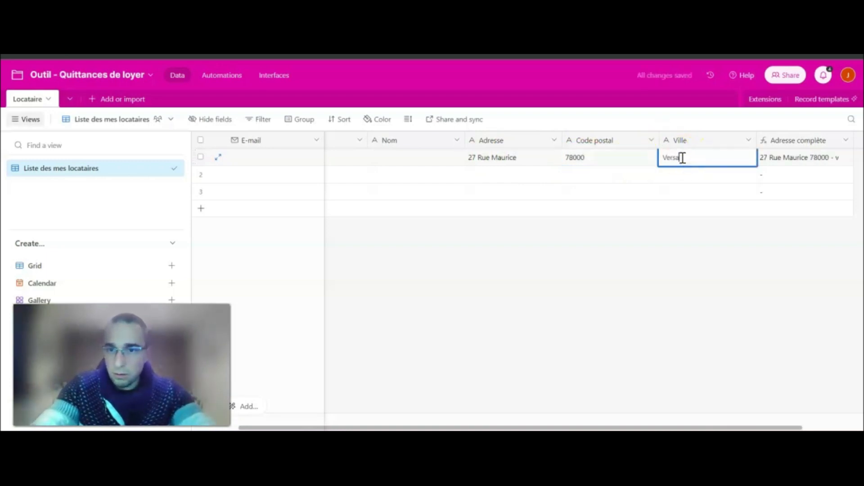
{"action": "left_click", "coordinate": [654, 266]}
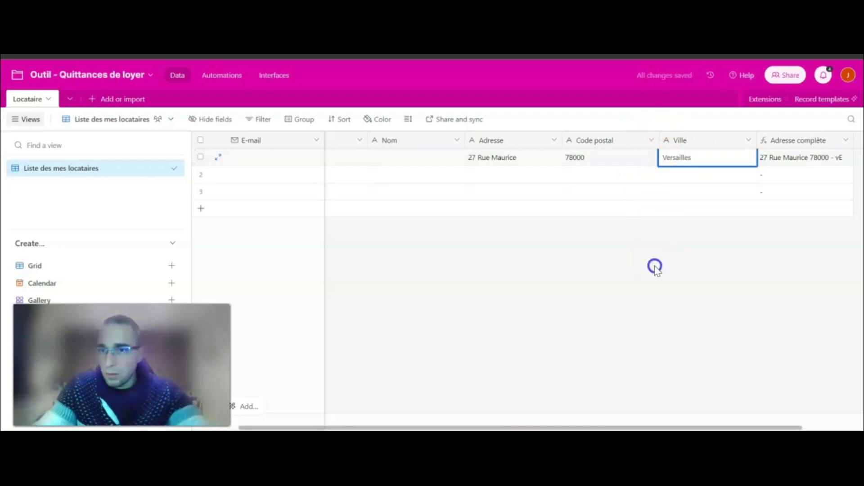
Set the grid row height to Medium so addresses wrap onto two lines.
{"action": "left_click_drag", "start_coordinate": [568, 427], "coordinate": [627, 427]}
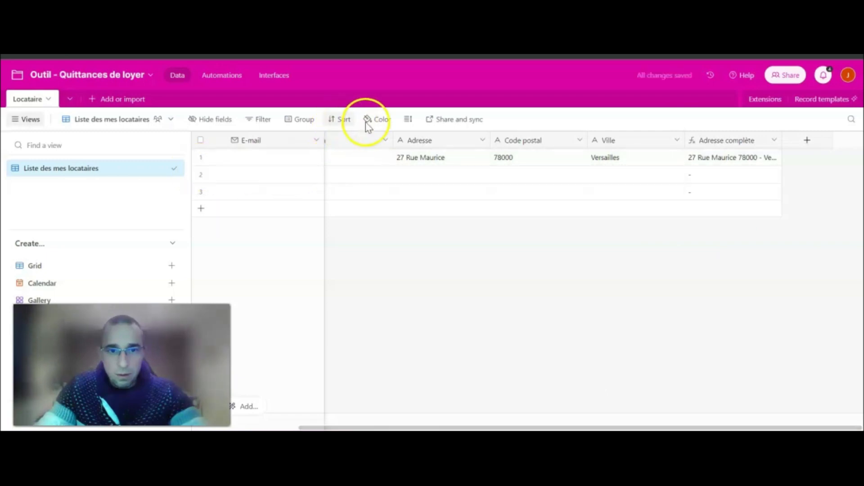
{"action": "left_click", "coordinate": [408, 120]}
{"action": "left_click", "coordinate": [442, 170]}
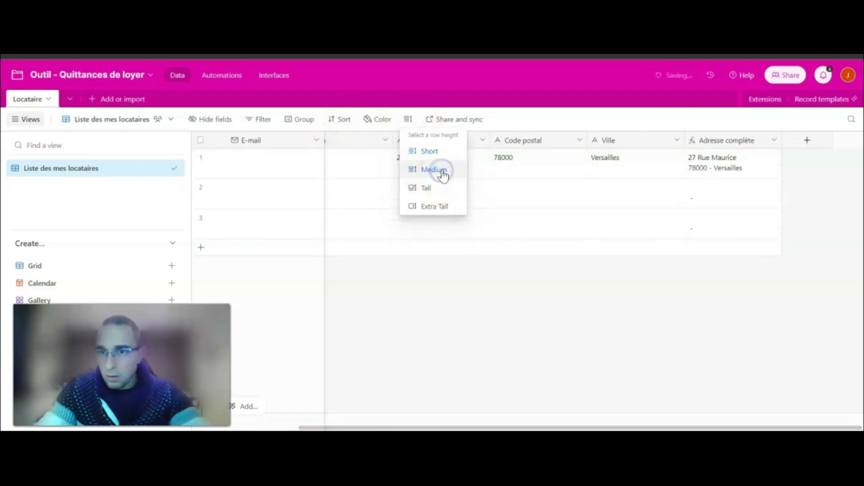
{"action": "left_click", "coordinate": [532, 285]}
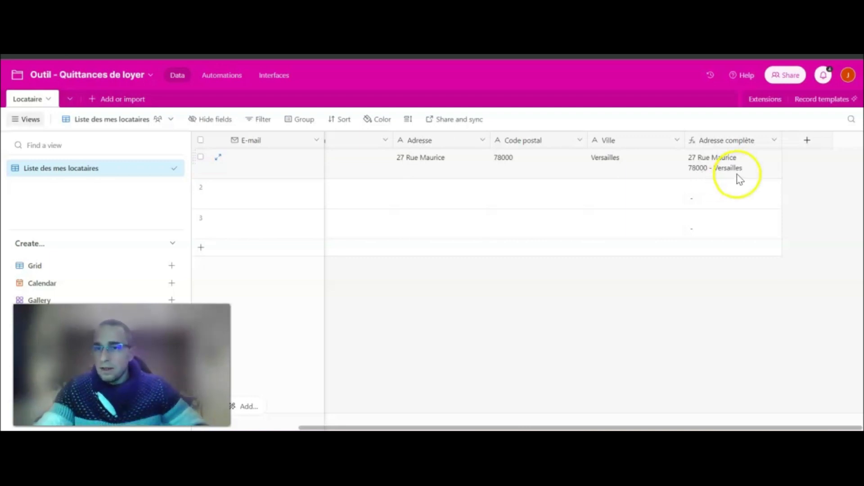
Reopen the Adresse complète formula, review its Adresse and Code postal references, and save it unchanged.
{"action": "double_click", "coordinate": [736, 141]}
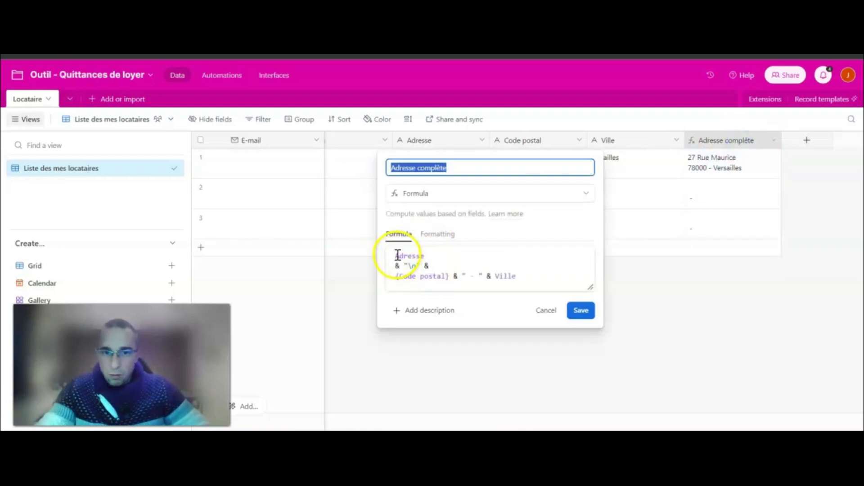
{"action": "left_click_drag", "start_coordinate": [396, 255], "coordinate": [426, 255]}
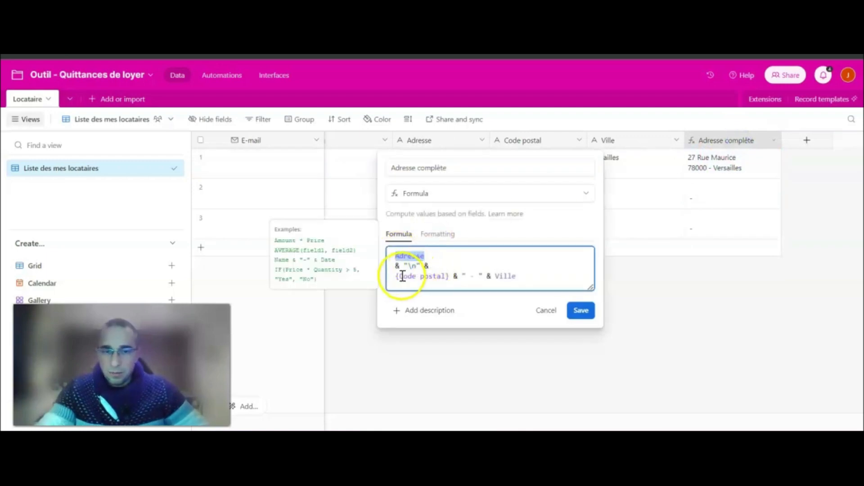
{"action": "left_click_drag", "start_coordinate": [396, 276], "coordinate": [519, 275]}
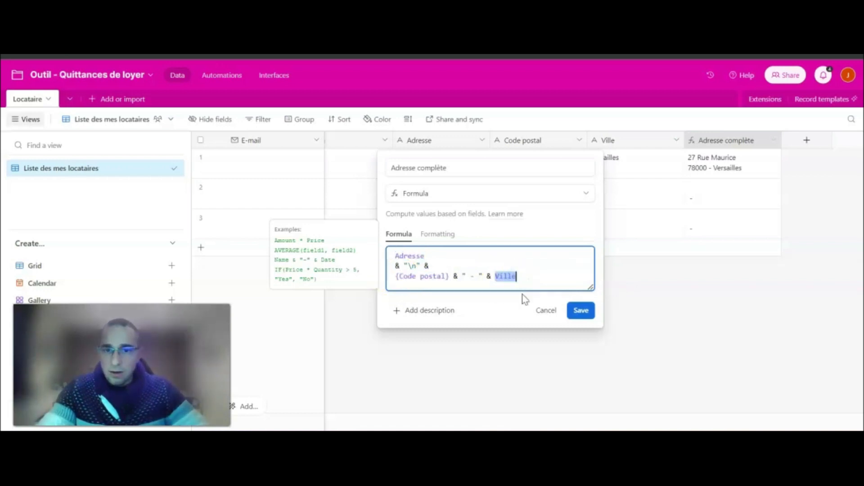
{"action": "left_click", "coordinate": [583, 310]}
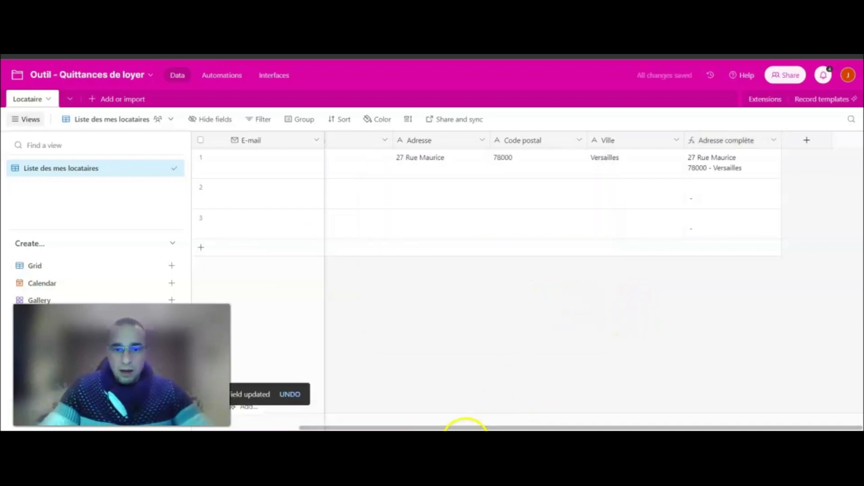
{"action": "left_click_drag", "start_coordinate": [473, 426], "coordinate": [293, 427]}
Select the first three records and delete them.
{"action": "left_click", "coordinate": [201, 156]}
{"action": "left_click", "coordinate": [201, 186]}
{"action": "left_click", "coordinate": [201, 220]}
{"action": "right_click", "coordinate": [209, 223]}
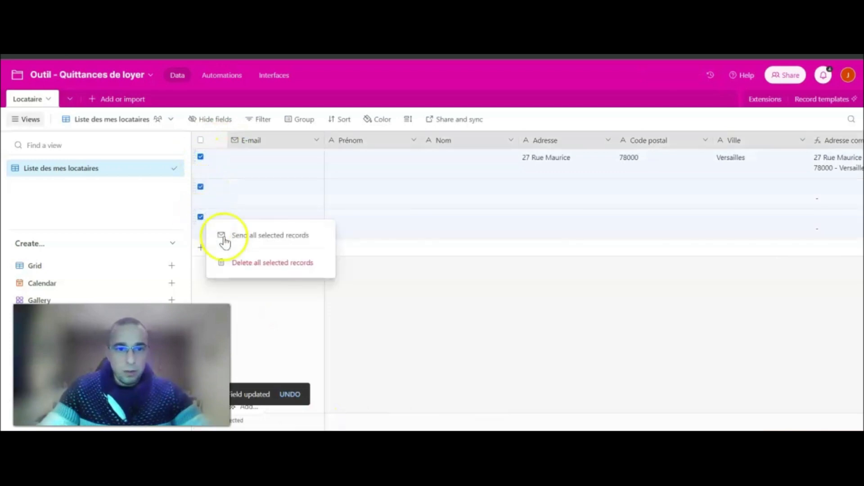
{"action": "left_click", "coordinate": [260, 262]}
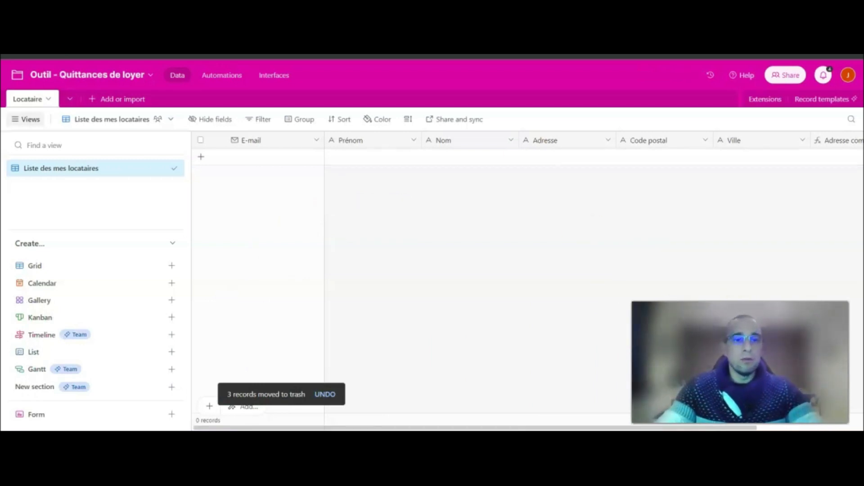
Create a new form view named 'Formulaire de saisie des locataires'.
{"action": "mouse_move", "coordinate": [145, 307]}
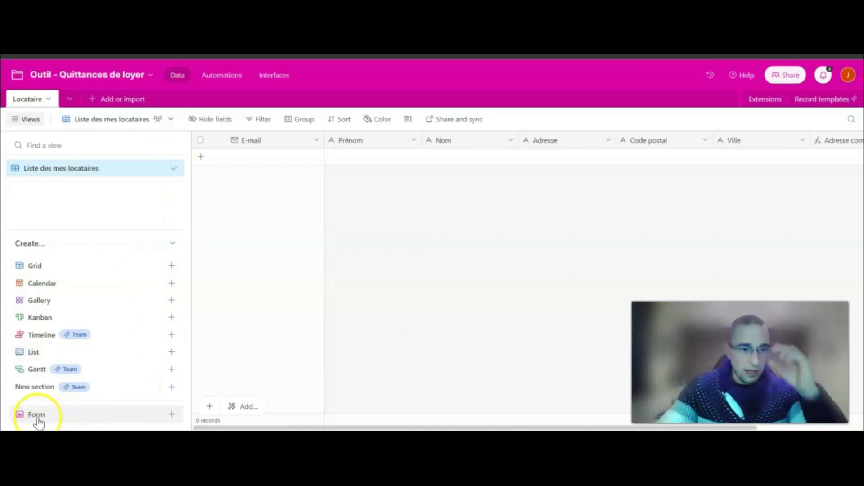
{"action": "left_click", "coordinate": [172, 414]}
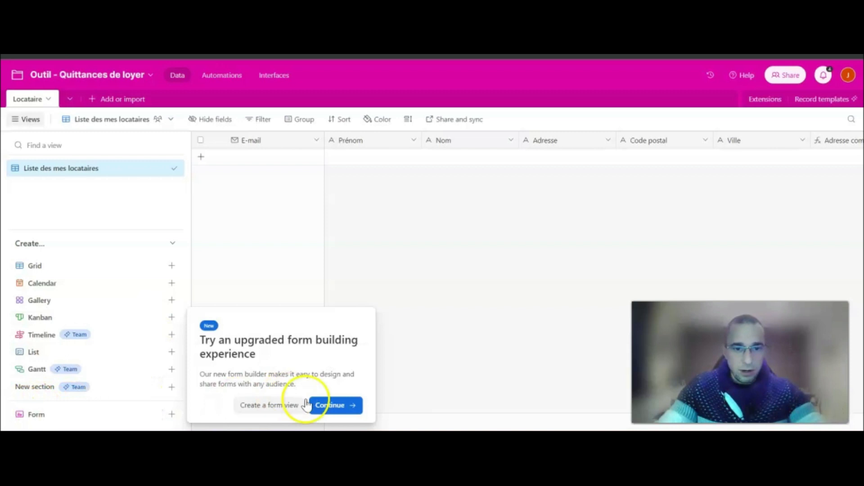
{"action": "left_click", "coordinate": [270, 406]}
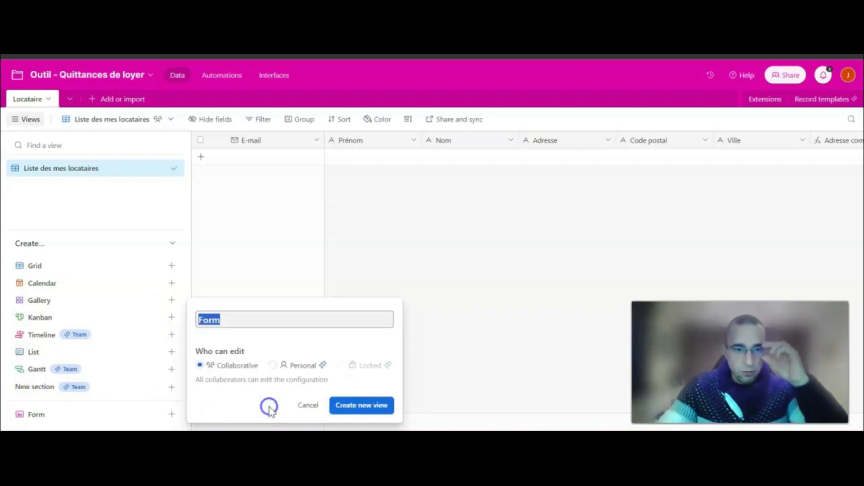
{"action": "left_click", "coordinate": [244, 314]}
{"action": "type", "text": "ula"}
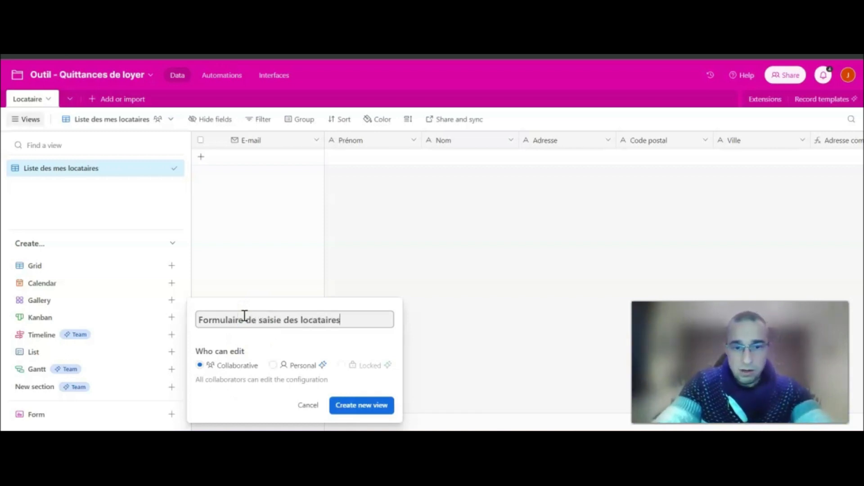
{"action": "type", "text": "ire de saisie des locataires"}
{"action": "left_click", "coordinate": [361, 405]}
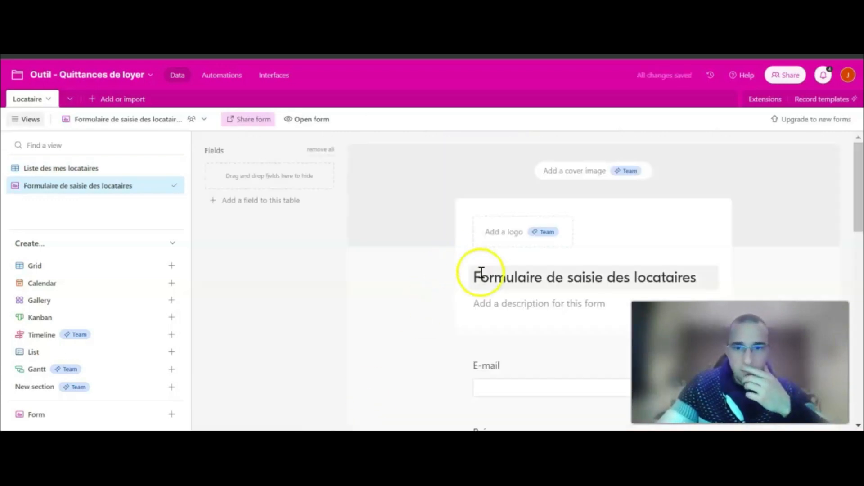
Replace the after-submit message with a French confirmation and enable another-response and 5-second blank-form reset.
{"action": "scroll", "coordinate": [411, 288], "scroll_direction": "down", "scroll_amount": 2}
{"action": "scroll", "coordinate": [412, 289], "scroll_direction": "down", "scroll_amount": 2}
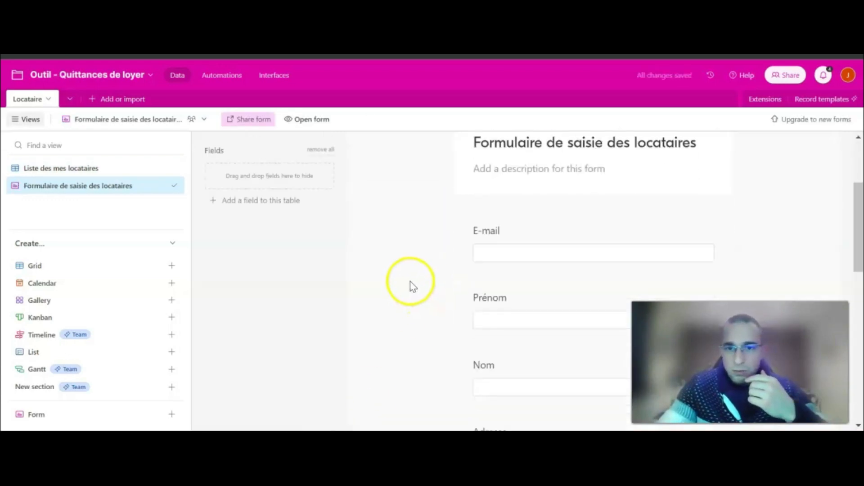
{"action": "scroll", "coordinate": [518, 246], "scroll_direction": "down", "scroll_amount": 4}
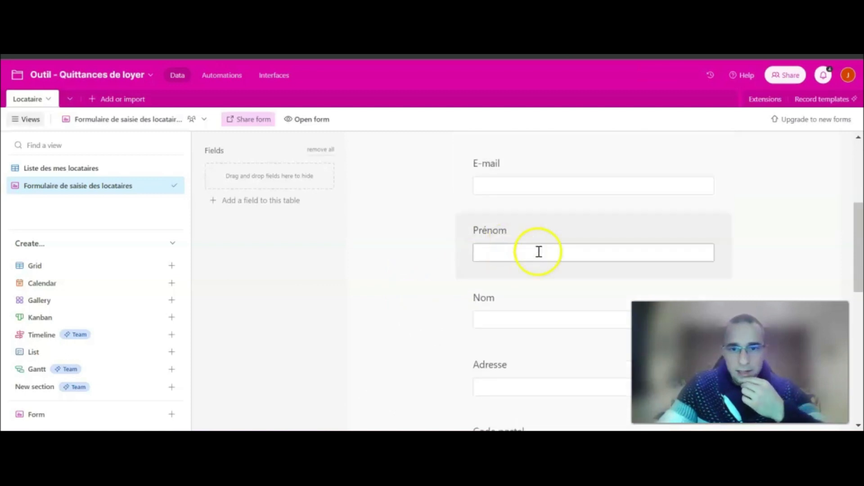
{"action": "scroll", "coordinate": [519, 250], "scroll_direction": "down", "scroll_amount": 5}
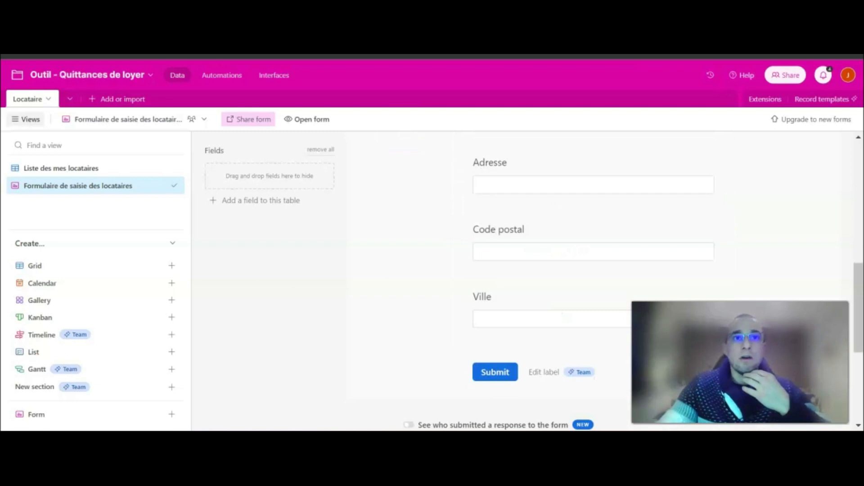
{"action": "scroll", "coordinate": [451, 288], "scroll_direction": "down", "scroll_amount": 7}
{"action": "scroll", "coordinate": [445, 288], "scroll_direction": "down", "scroll_amount": 1}
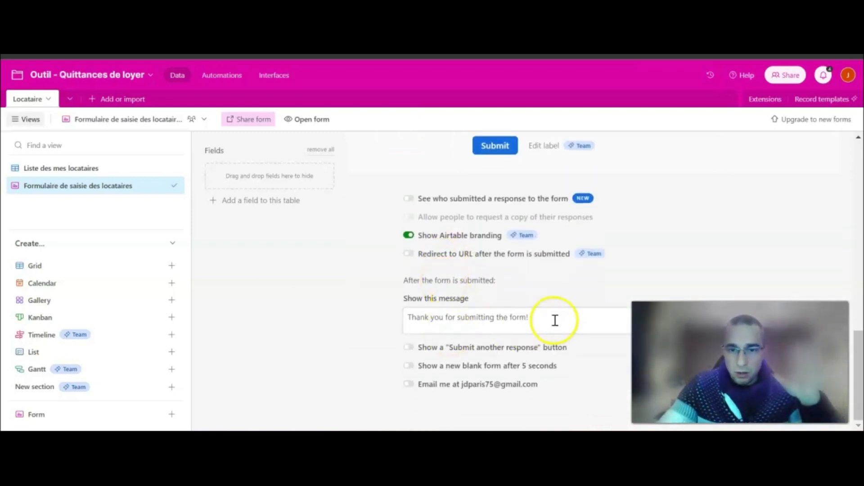
{"action": "left_click_drag", "start_coordinate": [554, 320], "coordinate": [401, 310]}
{"action": "type", "text": "Votre locataire à bien été ajo"}
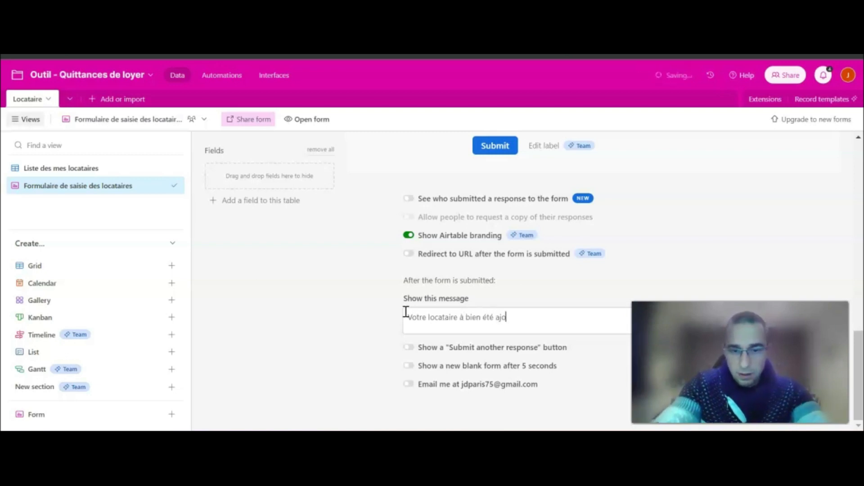
{"action": "type", "text": "uté à la base de données !"}
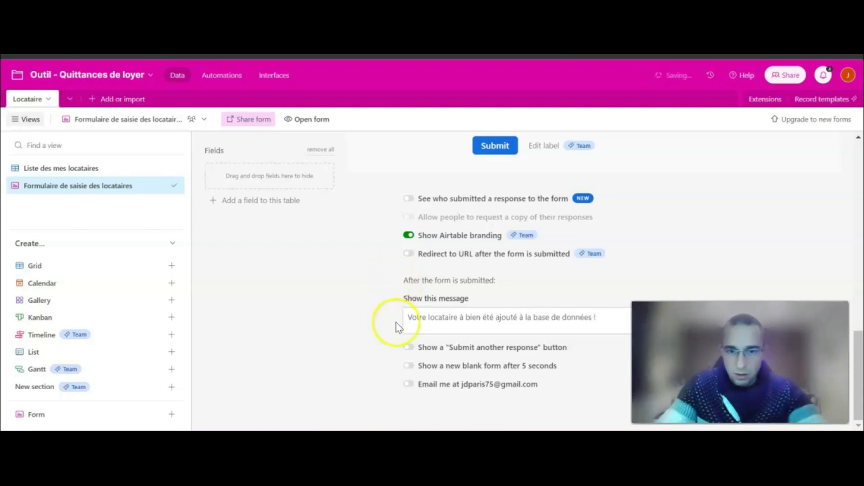
{"action": "left_click", "coordinate": [409, 348]}
{"action": "left_click", "coordinate": [408, 366]}
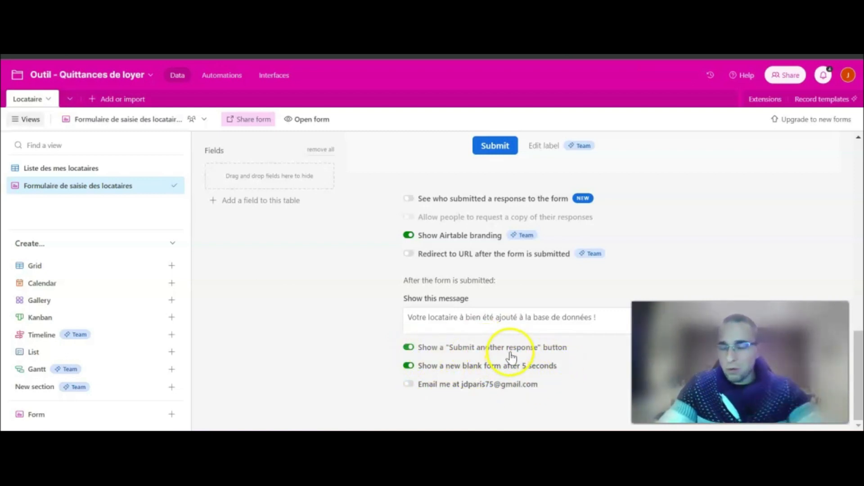
Open the live form for filling in, then return to the tenant list grid.
{"action": "scroll", "coordinate": [430, 290], "scroll_direction": "up", "scroll_amount": 15}
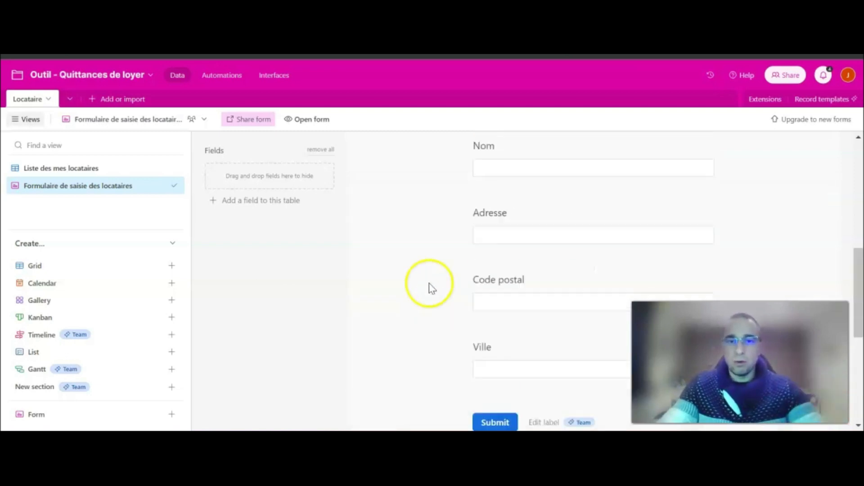
{"action": "scroll", "coordinate": [430, 269], "scroll_direction": "up", "scroll_amount": 1}
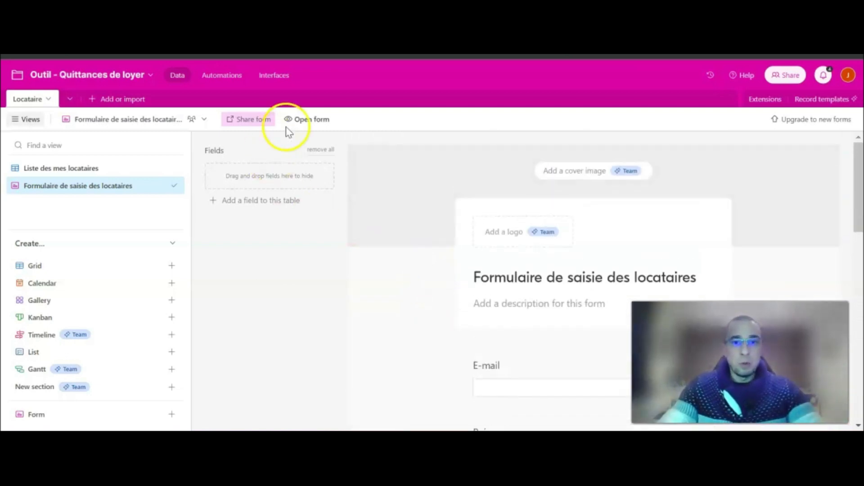
{"action": "left_click", "coordinate": [307, 127]}
{"action": "left_click", "coordinate": [386, 120]}
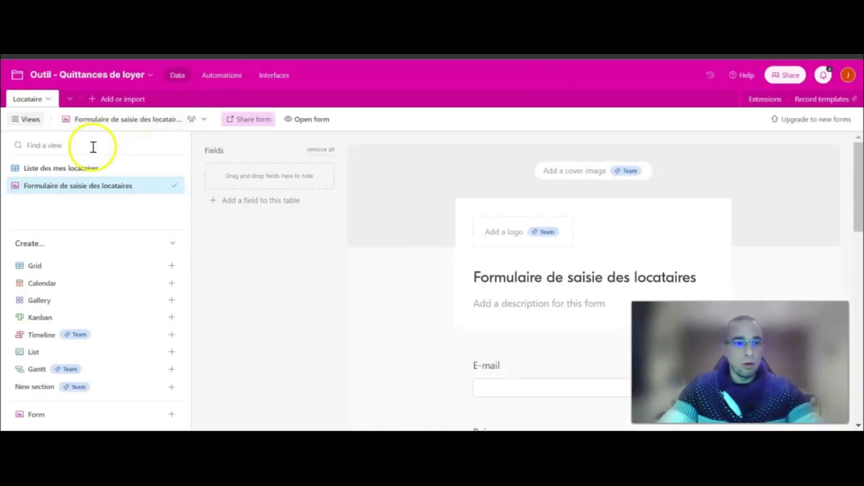
{"action": "left_click", "coordinate": [77, 167]}
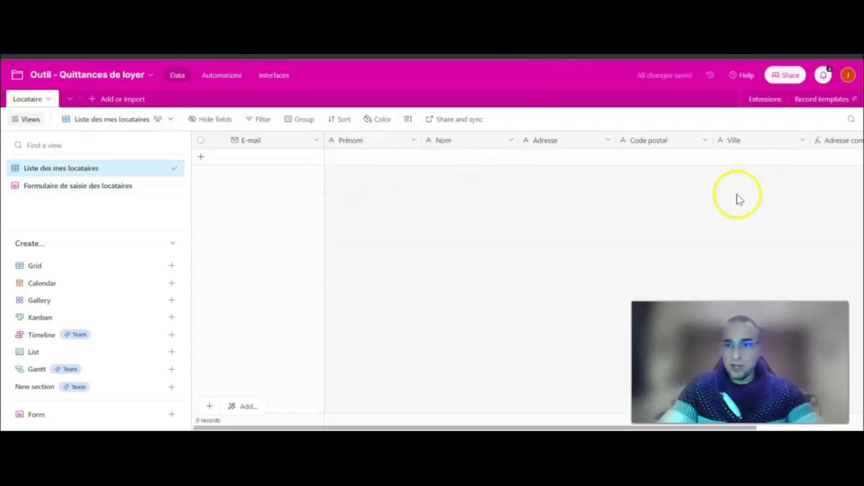
Enter the test tenant's e-mail, first name and last name in the live form.
{"action": "left_click_drag", "start_coordinate": [465, 428], "coordinate": [571, 428]}
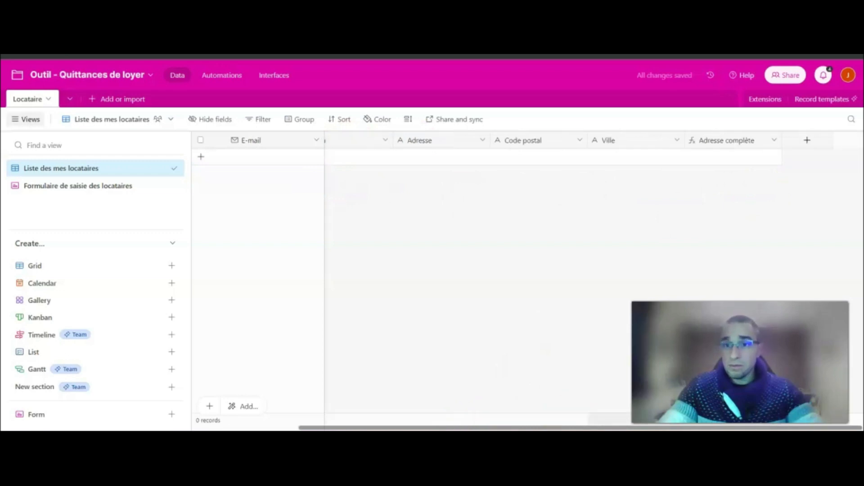
{"action": "left_click_drag", "start_coordinate": [504, 428], "coordinate": [398, 428]}
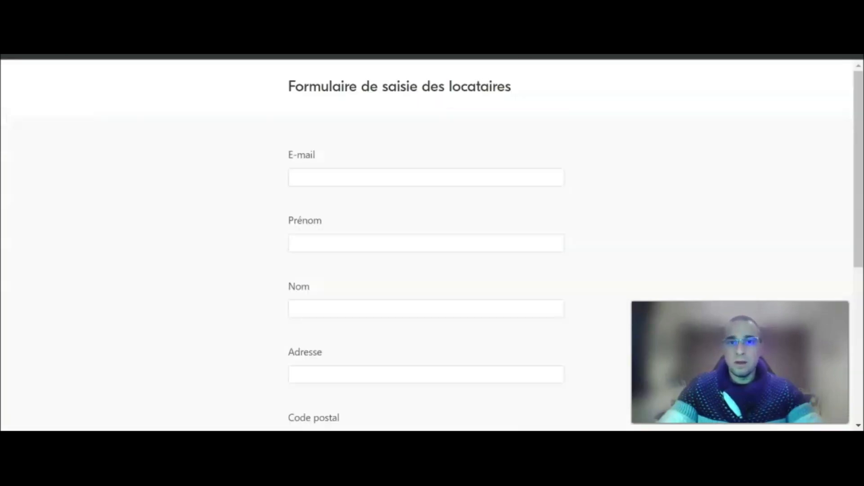
{"action": "left_click", "coordinate": [360, 176]}
{"action": "left_click", "coordinate": [356, 174]}
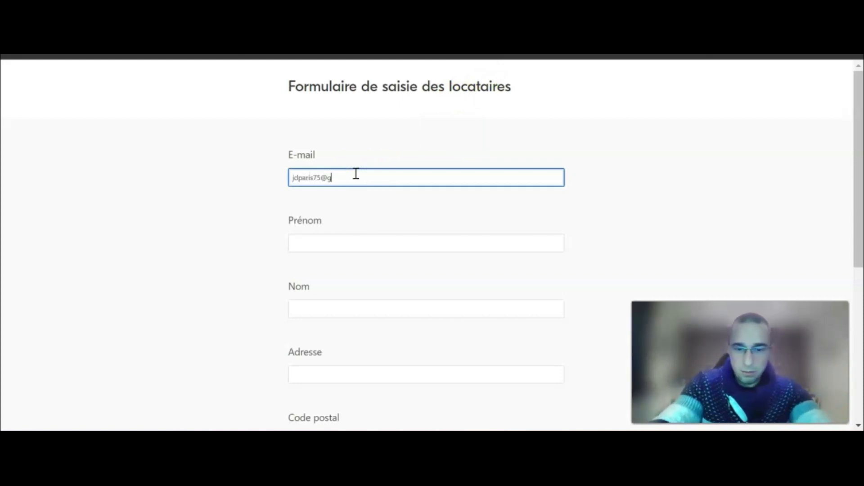
{"action": "key", "text": "Tab"}
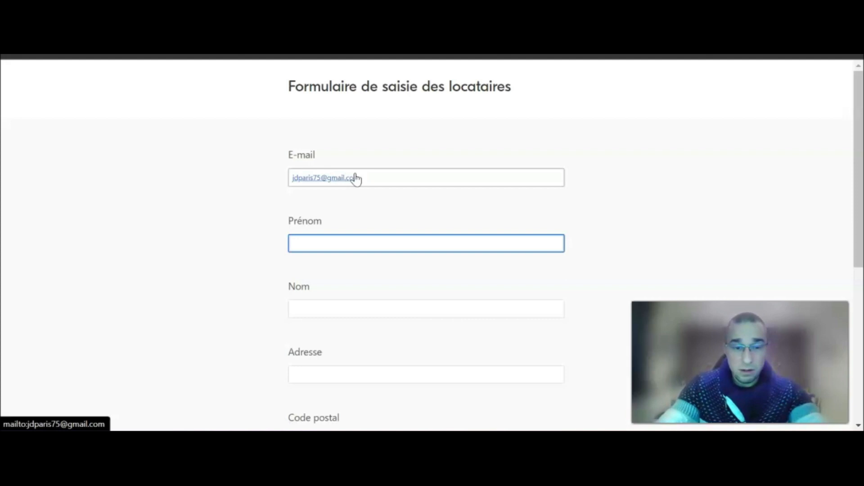
{"action": "key", "text": "Tab"}
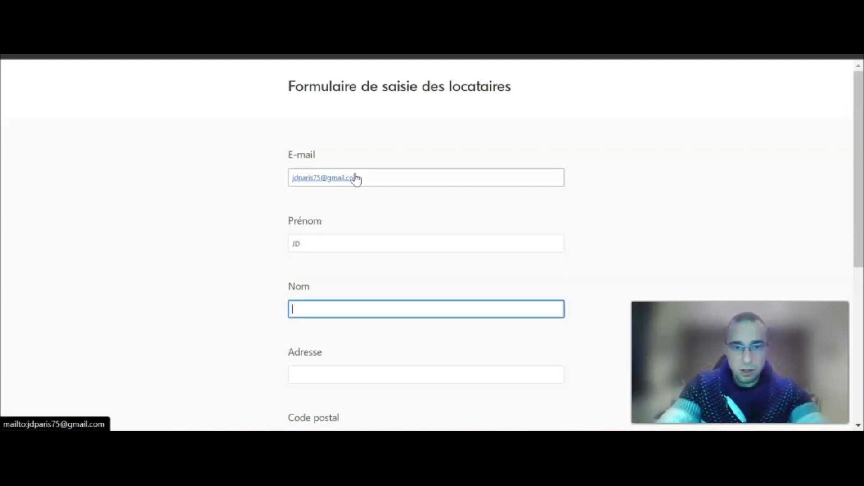
{"action": "type", "text": "P"}
{"action": "scroll", "coordinate": [303, 293], "scroll_direction": "down", "scroll_amount": 3}
Enter the tenant's address, postal code and city Versailles, then submit the form.
{"action": "left_click", "coordinate": [319, 241]}
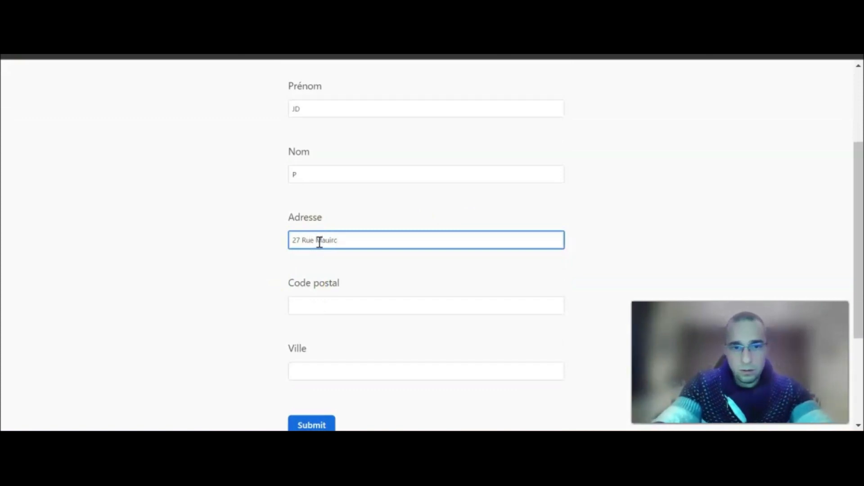
{"action": "key", "text": "Tab"}
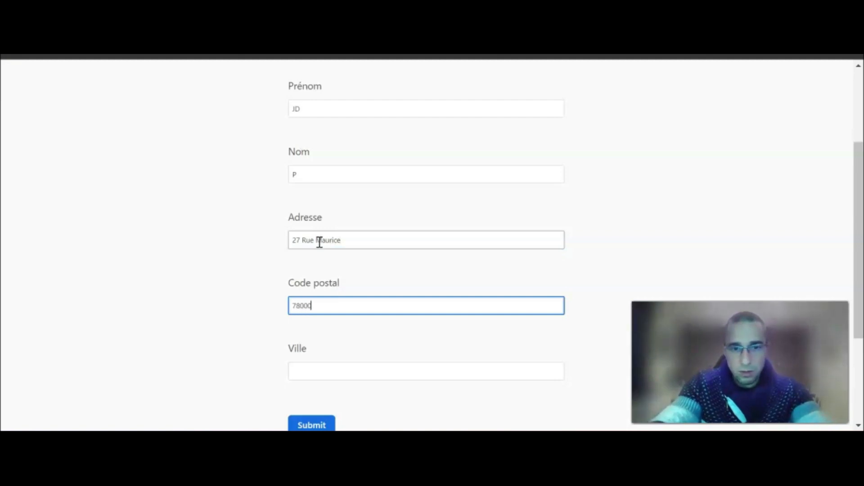
{"action": "key", "text": "Tab"}
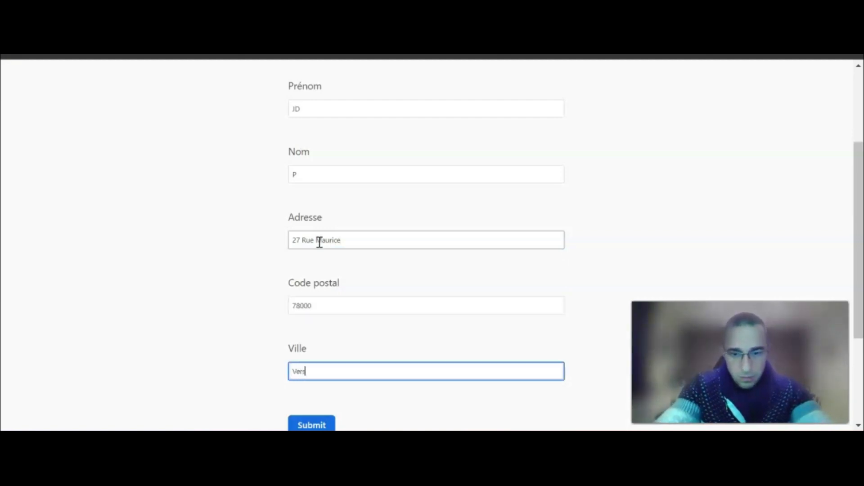
{"action": "type", "text": "Versailles"}
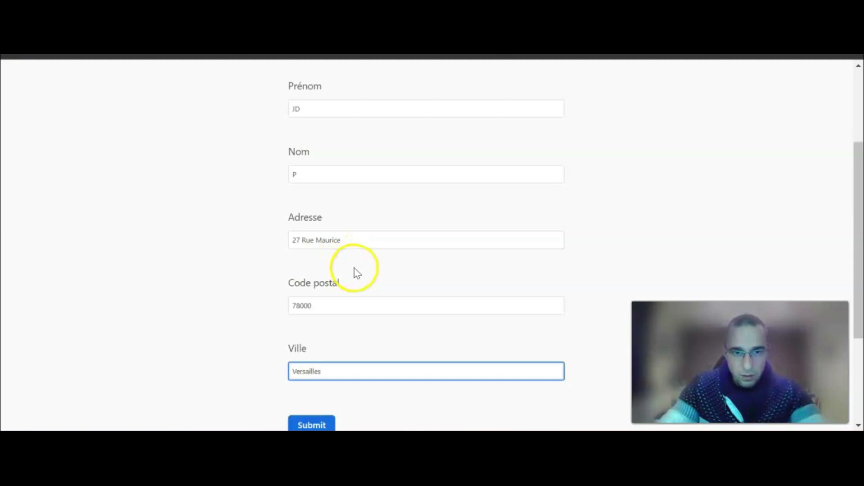
{"action": "scroll", "coordinate": [360, 266], "scroll_direction": "down", "scroll_amount": 3}
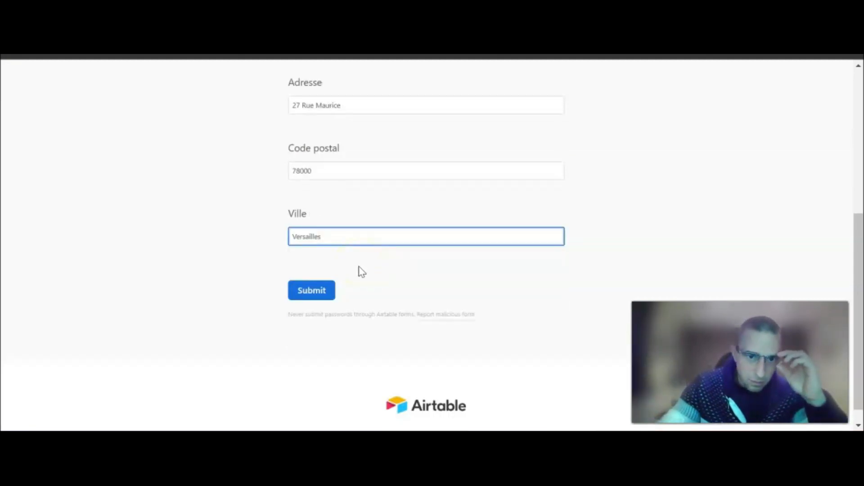
{"action": "left_click", "coordinate": [313, 292]}
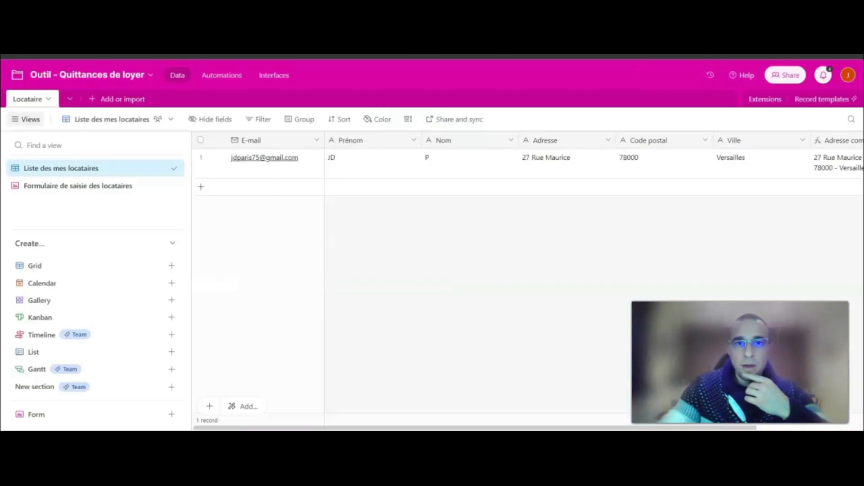
Scroll the grid to check the new record's two-line Adresse complète, then show the base's tables.
{"action": "mouse_move", "coordinate": [321, 427]}
{"action": "left_mouse_down"}
{"action": "mouse_move", "coordinate": [426, 427]}
{"action": "mouse_move", "coordinate": [321, 427]}
{"action": "left_mouse_up"}
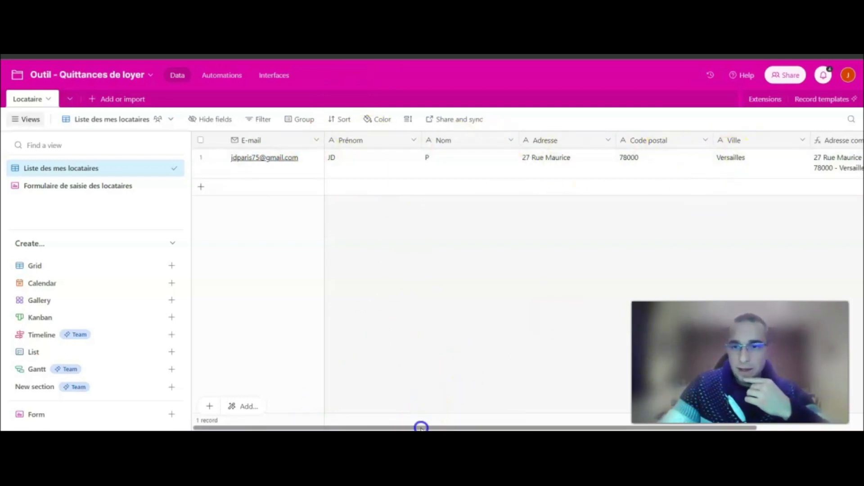
{"action": "left_click_drag", "start_coordinate": [421, 427], "coordinate": [596, 426]}
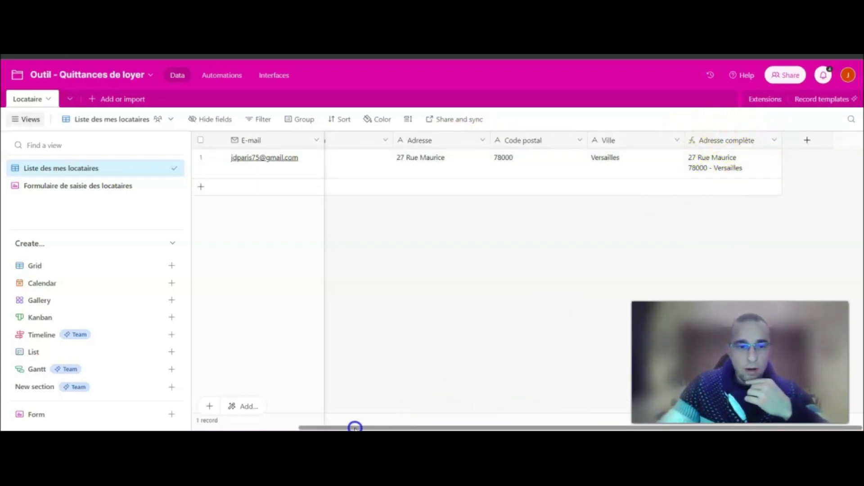
{"action": "left_click_drag", "start_coordinate": [347, 426], "coordinate": [230, 427]}
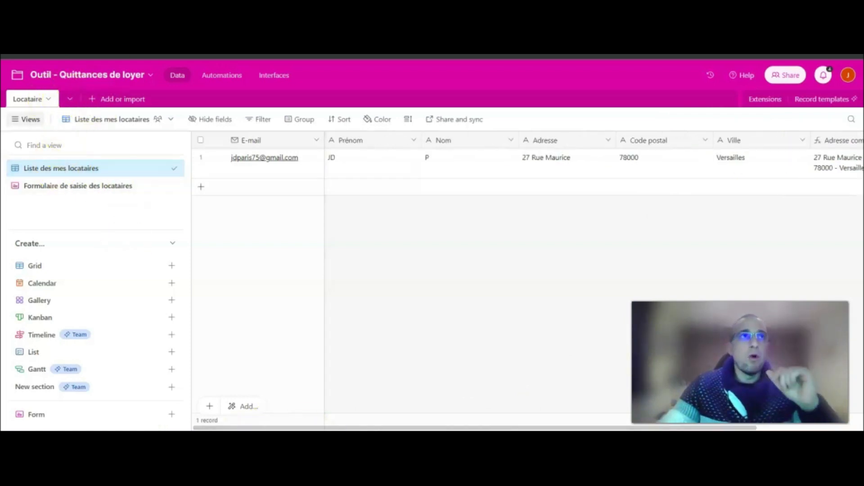
{"action": "left_click", "coordinate": [70, 99]}
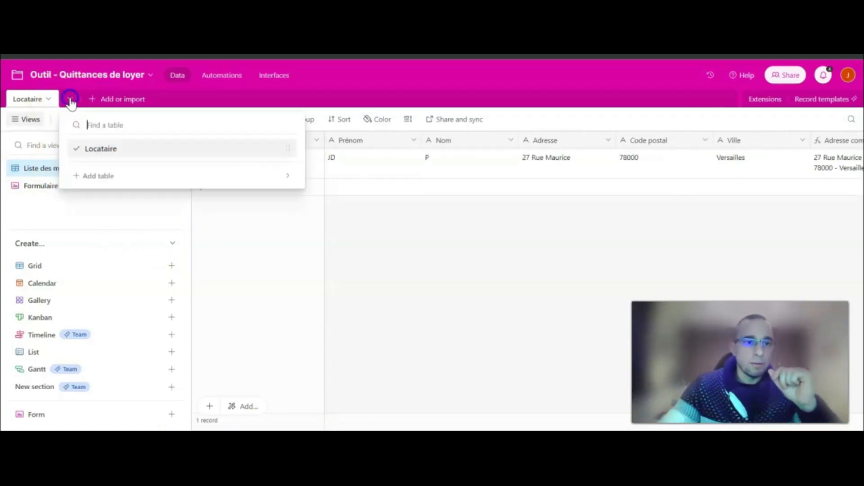
Create blank table Quittances, move it before Locataire, and rename its grid view Liste des quittances.
{"action": "left_click", "coordinate": [107, 178]}
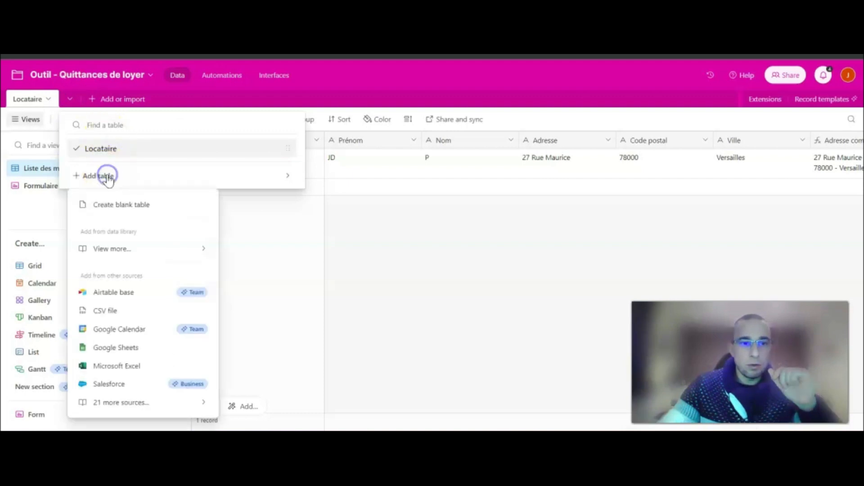
{"action": "left_click", "coordinate": [141, 206]}
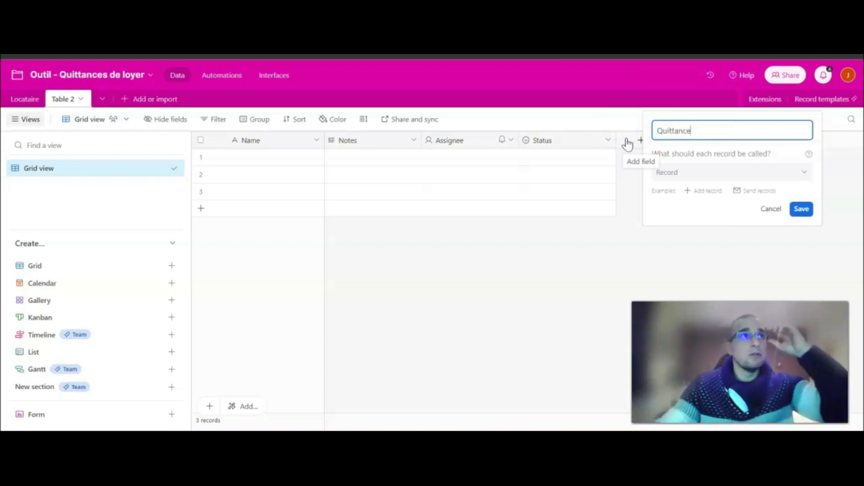
{"action": "type", "text": "s"}
{"action": "left_click", "coordinate": [801, 209]}
{"action": "left_click_drag", "start_coordinate": [71, 104], "coordinate": [16, 100]}
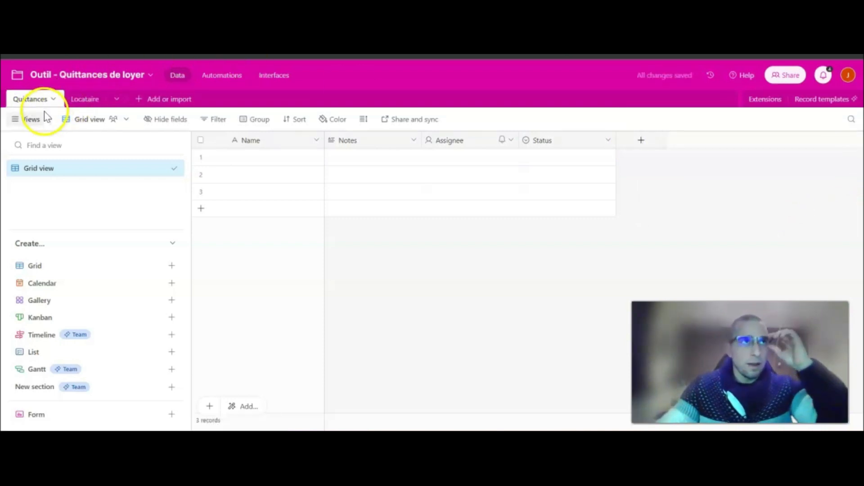
{"action": "double_click", "coordinate": [59, 169]}
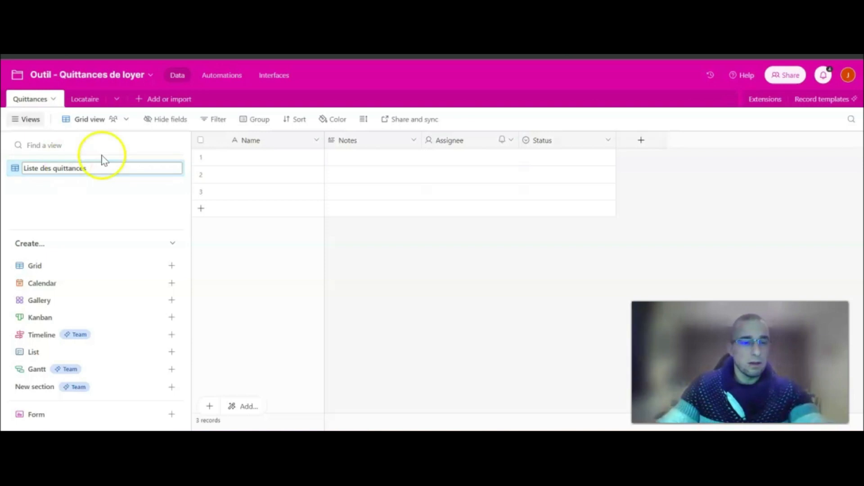
{"action": "left_click", "coordinate": [395, 253]}
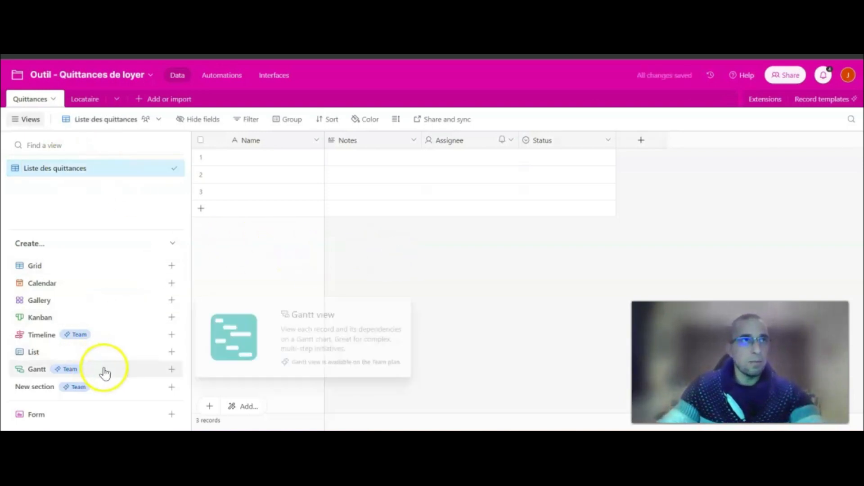
Turn the primary Name field into an Autonumber field named ID.
{"action": "double_click", "coordinate": [266, 142]}
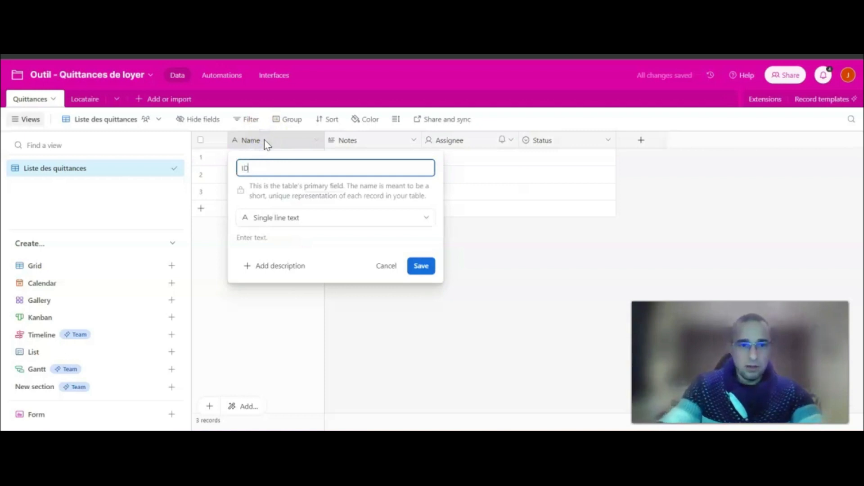
{"action": "left_click", "coordinate": [333, 218]}
{"action": "scroll", "coordinate": [333, 274], "scroll_direction": "down", "scroll_amount": 2}
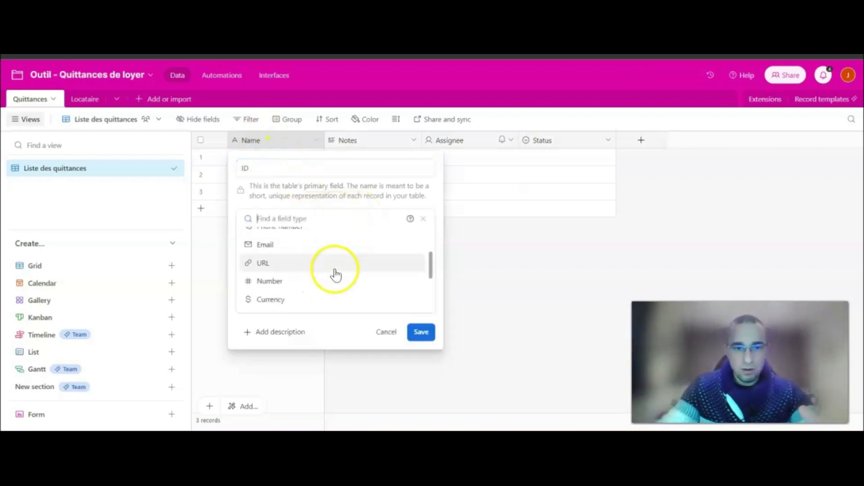
{"action": "scroll", "coordinate": [335, 274], "scroll_direction": "down", "scroll_amount": 4}
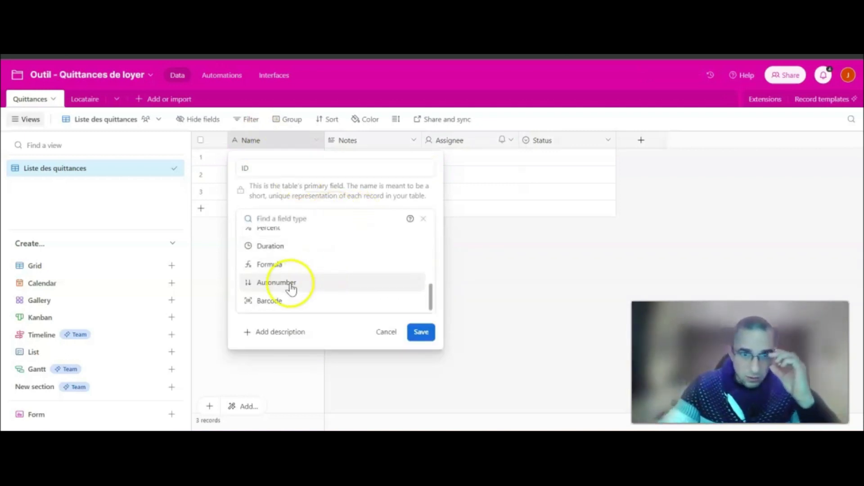
{"action": "left_click", "coordinate": [292, 289]}
{"action": "left_click", "coordinate": [421, 274]}
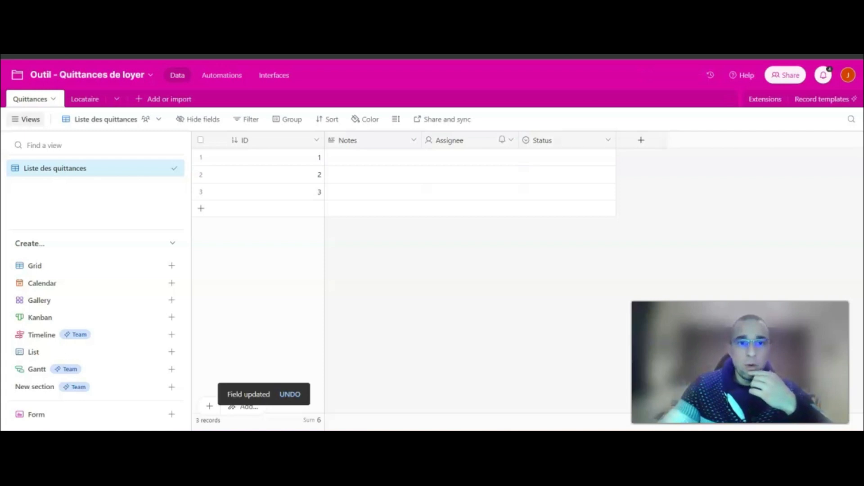
Delete the Notes, Assignee and Status fields.
{"action": "left_click", "coordinate": [414, 140]}
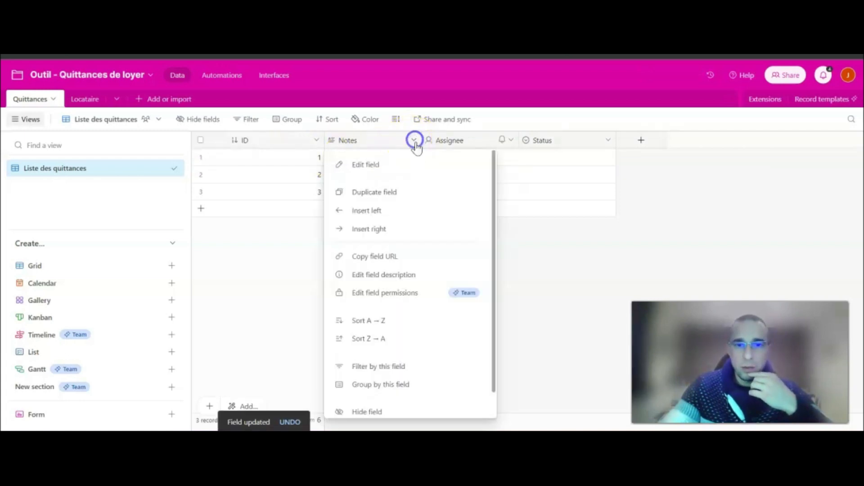
{"action": "scroll", "coordinate": [395, 380], "scroll_direction": "down", "scroll_amount": 1}
{"action": "left_click", "coordinate": [402, 403]}
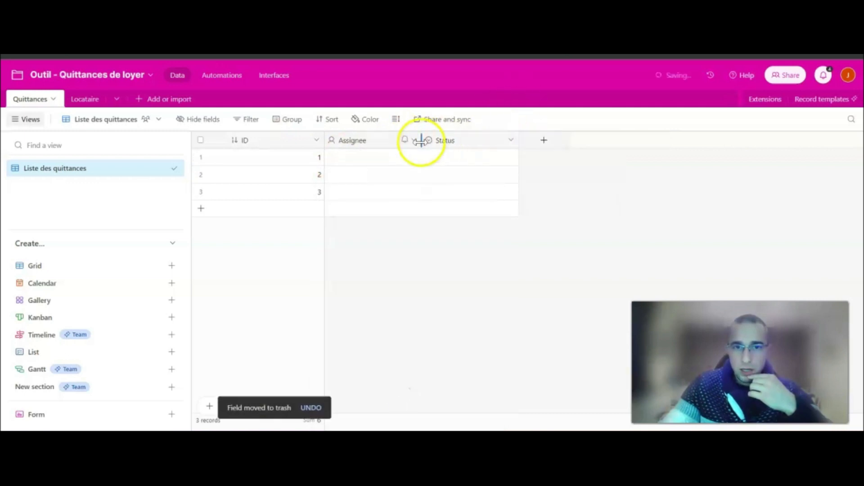
{"action": "left_click", "coordinate": [413, 140]}
{"action": "scroll", "coordinate": [396, 360], "scroll_direction": "down", "scroll_amount": 1}
{"action": "left_click", "coordinate": [380, 402]}
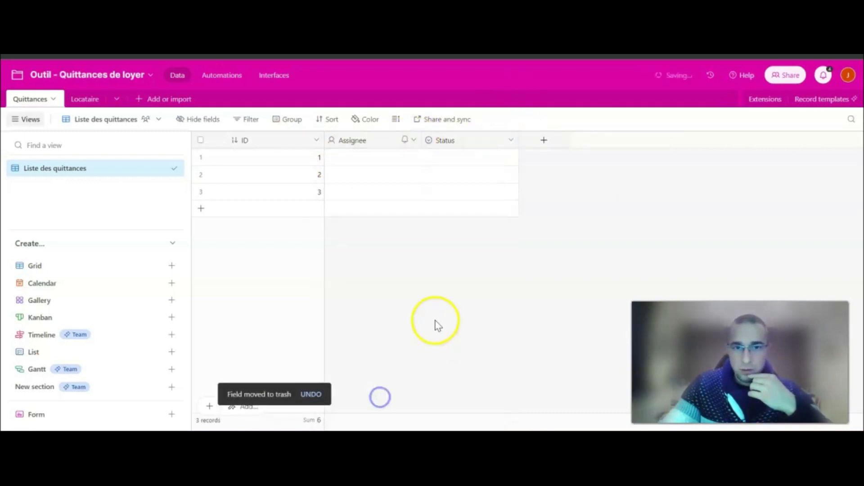
{"action": "left_click", "coordinate": [414, 141]}
{"action": "scroll", "coordinate": [396, 396], "scroll_direction": "down", "scroll_amount": 1}
{"action": "left_click", "coordinate": [396, 405]}
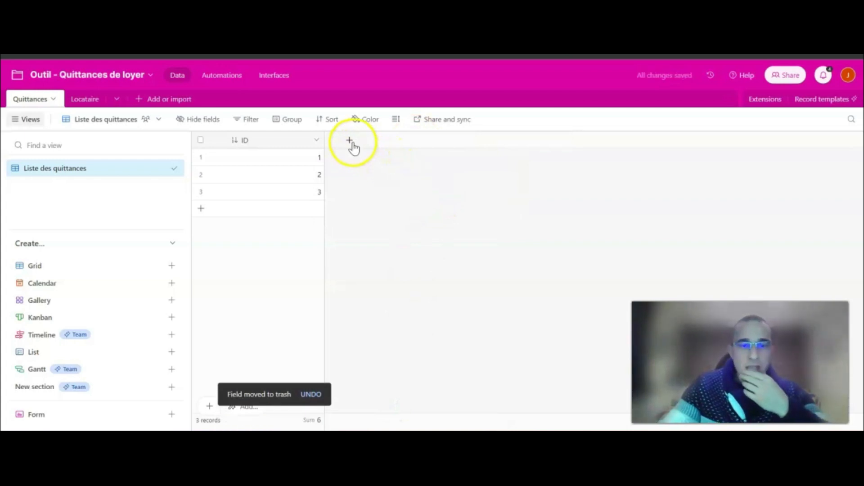
Add a Locataire field linking each receipt to records in the Locataire table.
{"action": "left_click", "coordinate": [349, 143]}
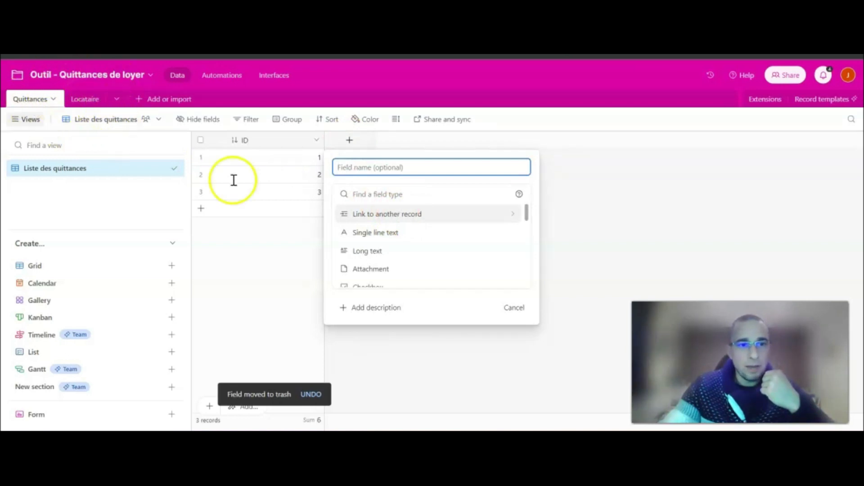
{"action": "left_click", "coordinate": [403, 219]}
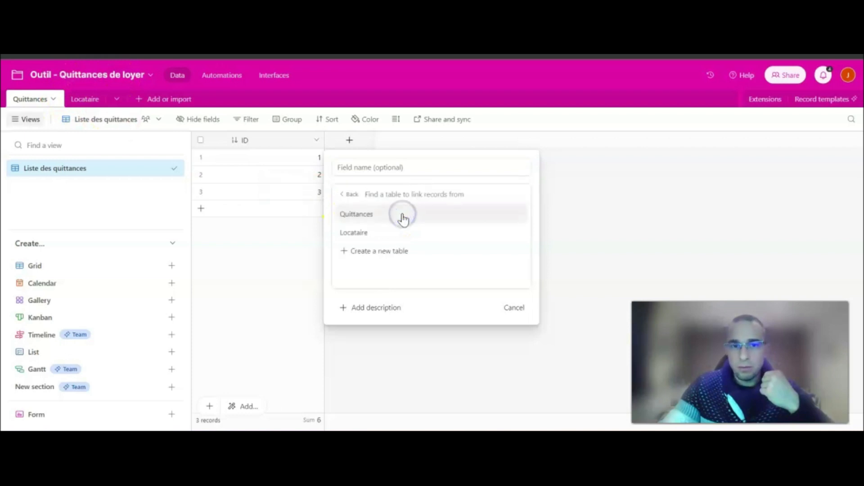
{"action": "left_click", "coordinate": [377, 234]}
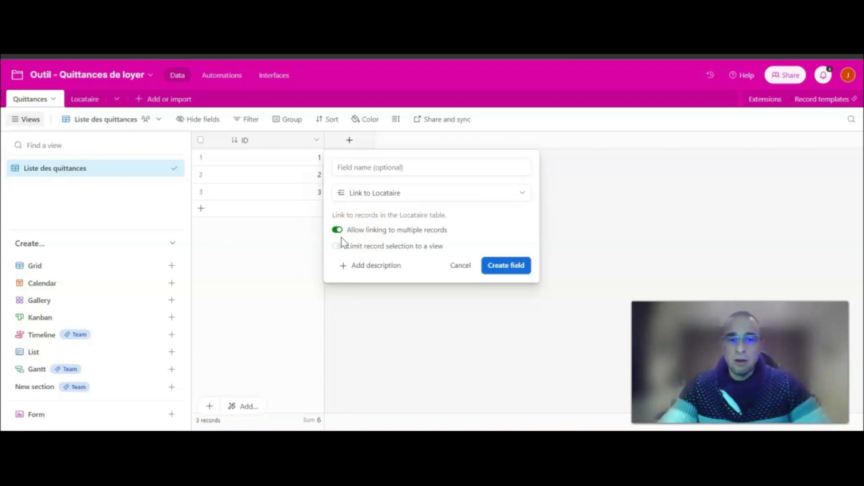
{"action": "left_click", "coordinate": [508, 269]}
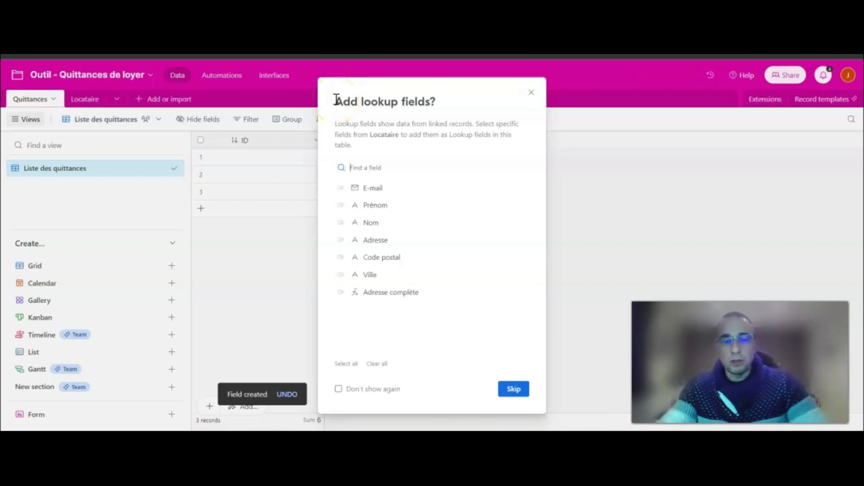
Add lookups of E-mail, Prénom, Nom, Adresse, Code postal, Ville and Adresse complète.
{"action": "left_click", "coordinate": [341, 188]}
{"action": "left_click", "coordinate": [341, 205]}
{"action": "left_click", "coordinate": [340, 222]}
{"action": "left_click", "coordinate": [341, 240]}
{"action": "left_click", "coordinate": [340, 257]}
{"action": "left_click", "coordinate": [340, 275]}
{"action": "left_click", "coordinate": [341, 293]}
{"action": "left_click", "coordinate": [509, 392]}
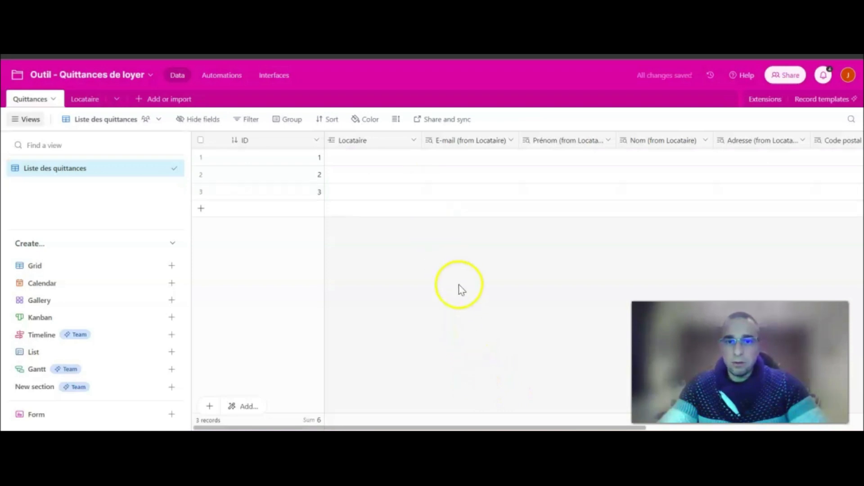
Glance at the Locataire records, then return to the Quittances table.
{"action": "left_click", "coordinate": [86, 100]}
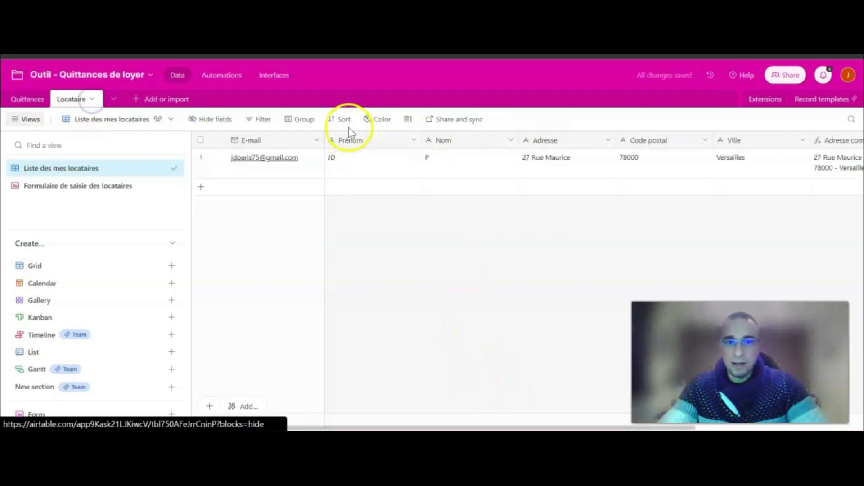
{"action": "left_click", "coordinate": [27, 99]}
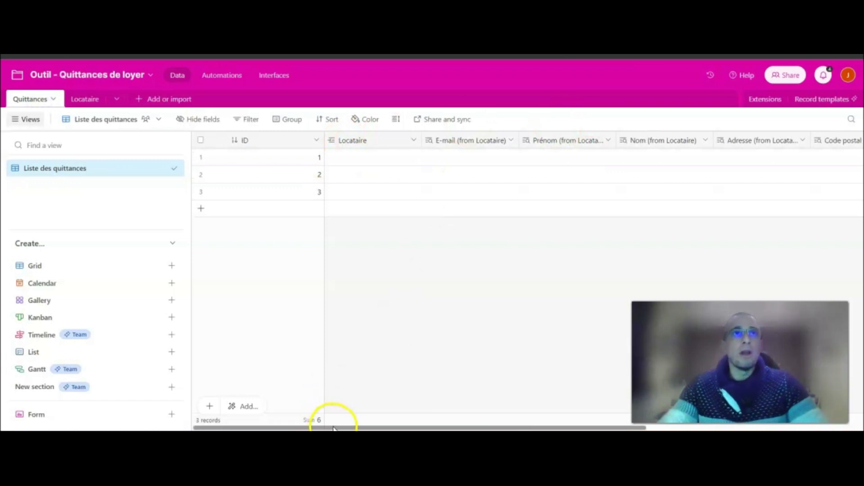
{"action": "left_click_drag", "start_coordinate": [335, 427], "coordinate": [552, 427]}
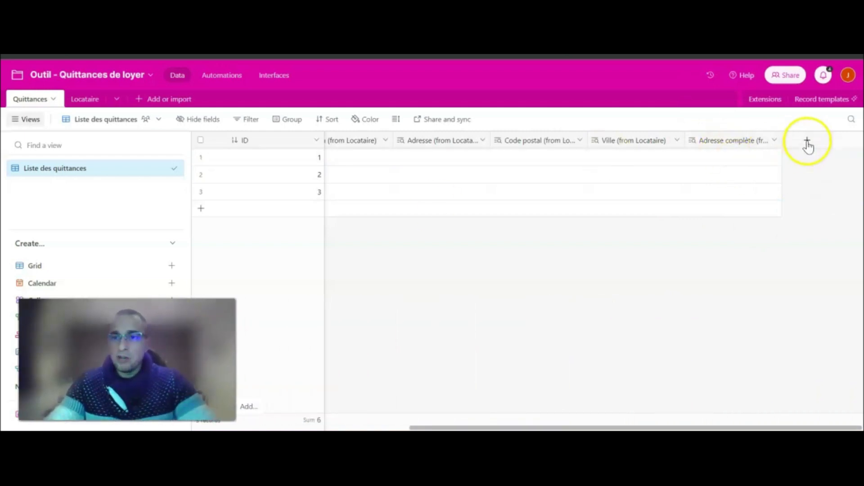
Add a Created time field named Created using Friendly date format without time.
{"action": "left_click", "coordinate": [808, 142]}
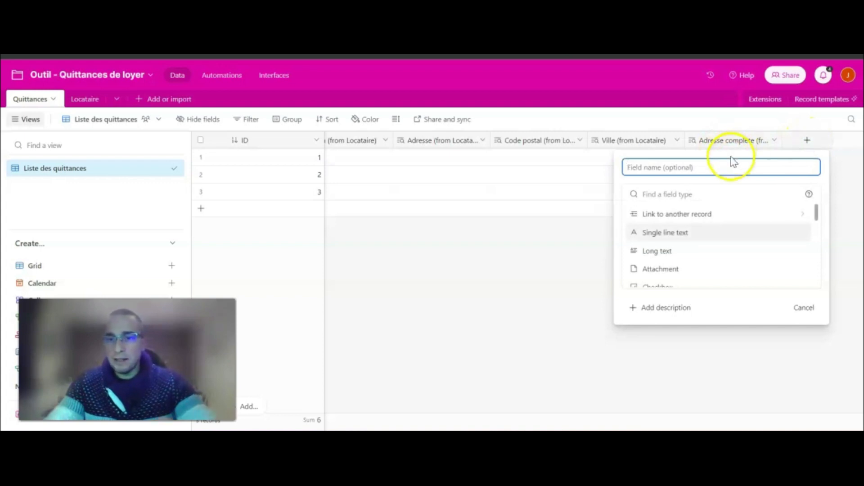
{"action": "type", "text": "Created"}
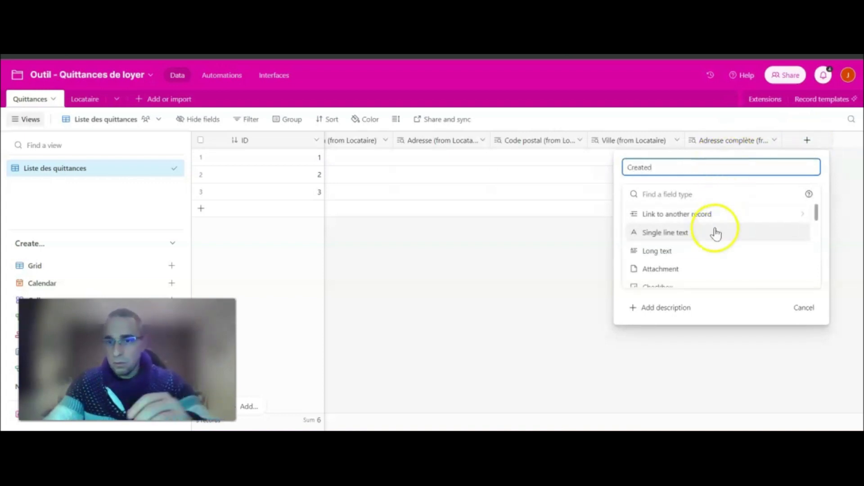
{"action": "scroll", "coordinate": [699, 264], "scroll_direction": "down", "scroll_amount": 2}
{"action": "scroll", "coordinate": [698, 266], "scroll_direction": "down", "scroll_amount": 5}
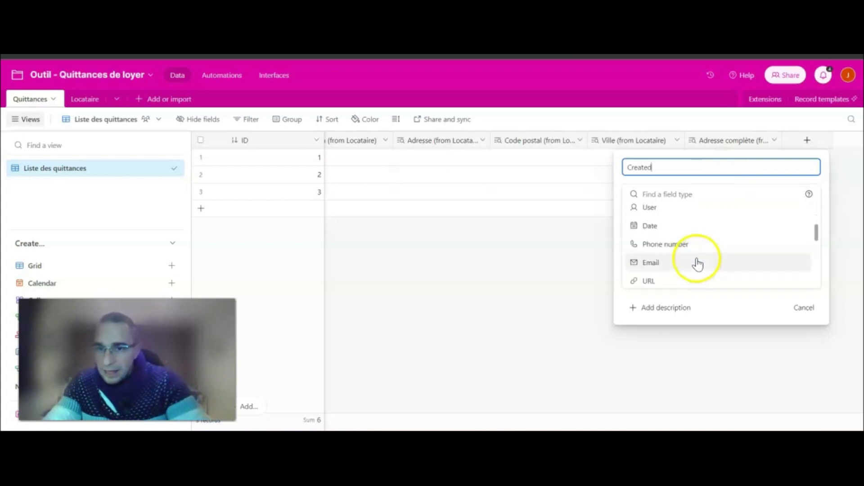
{"action": "scroll", "coordinate": [685, 264], "scroll_direction": "down", "scroll_amount": 2}
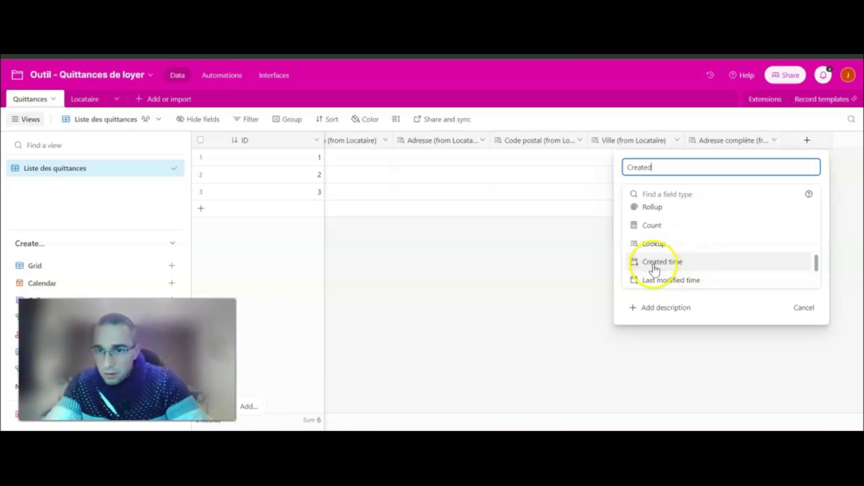
{"action": "left_click", "coordinate": [684, 264]}
{"action": "left_click", "coordinate": [658, 251]}
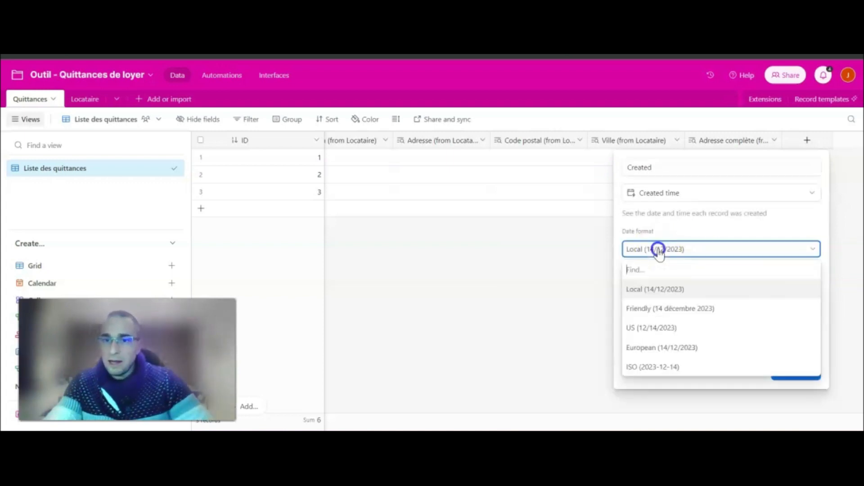
{"action": "left_click", "coordinate": [667, 307]}
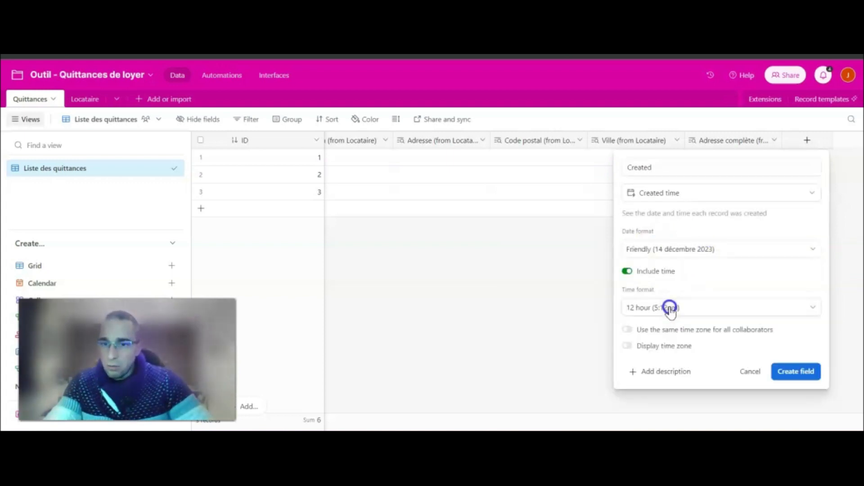
{"action": "left_click", "coordinate": [627, 271]}
{"action": "left_click", "coordinate": [793, 332]}
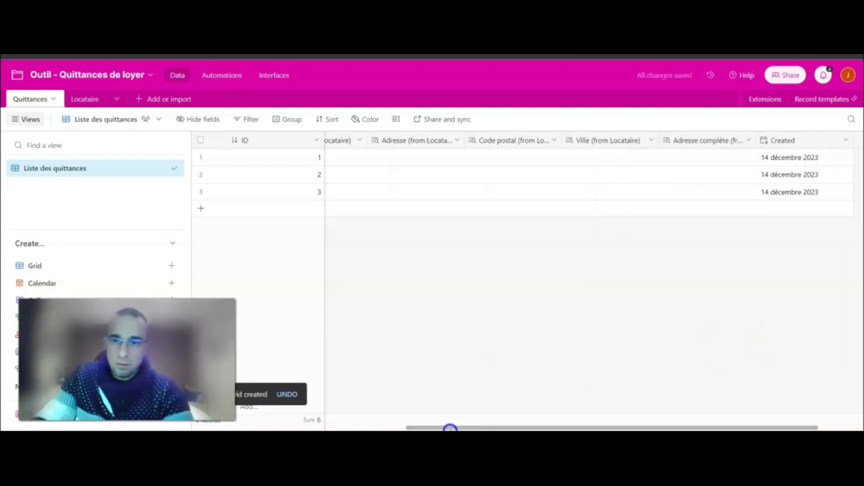
{"action": "left_click_drag", "start_coordinate": [792, 428], "coordinate": [850, 428]}
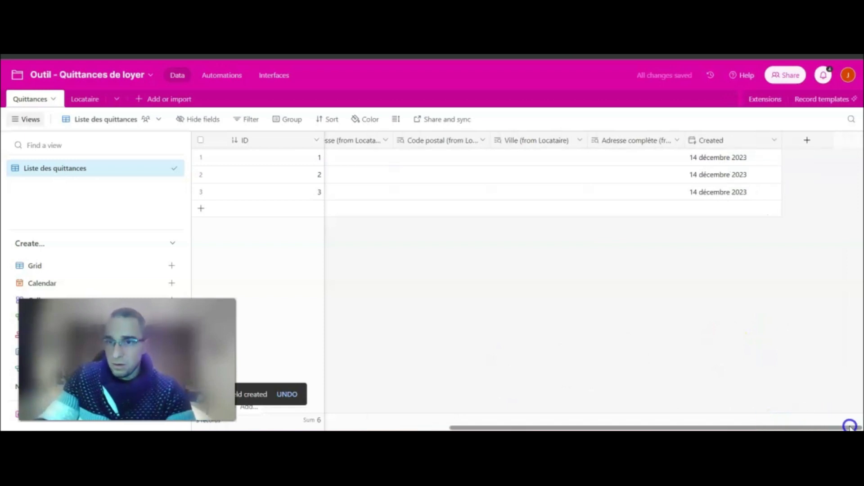
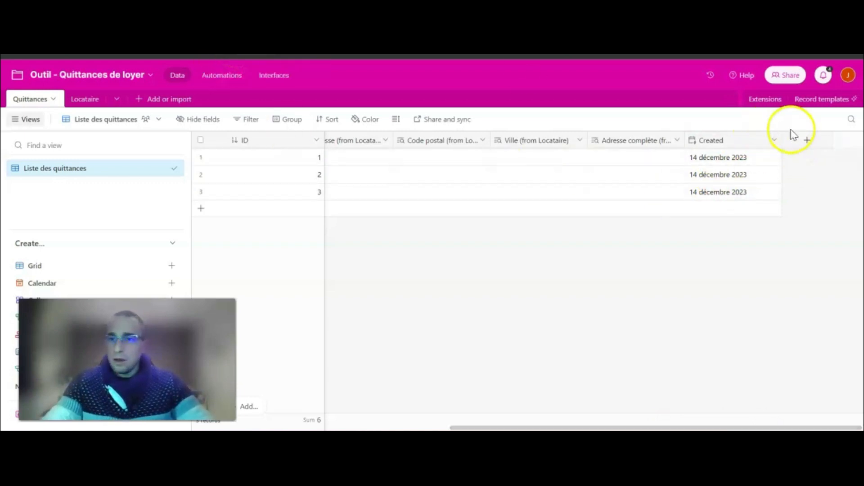
Add a Période du date field using the Friendly date format.
{"action": "left_click", "coordinate": [806, 139]}
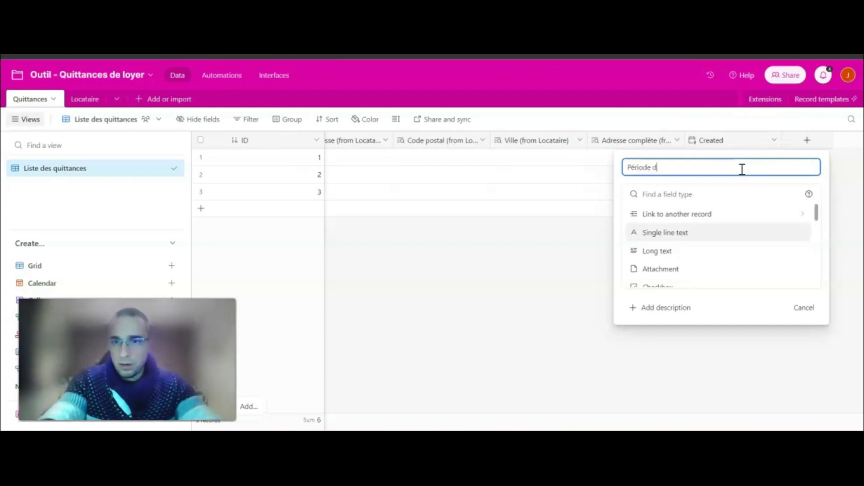
{"action": "scroll", "coordinate": [693, 243], "scroll_direction": "down", "scroll_amount": 3}
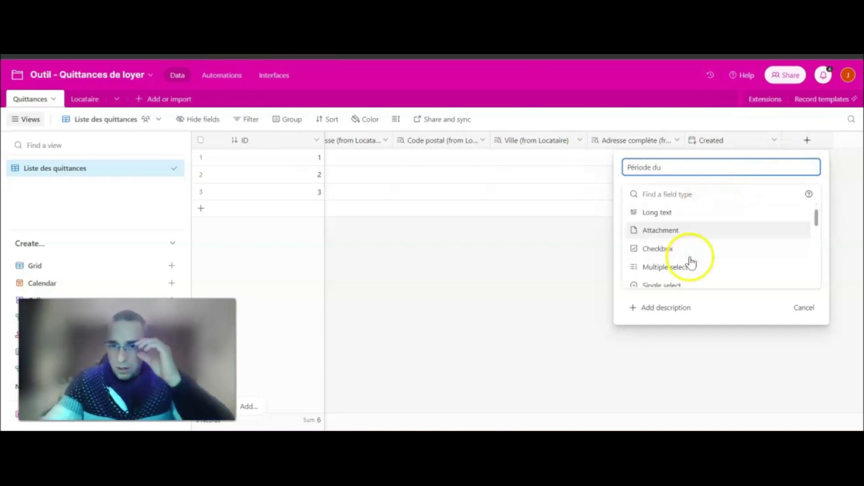
{"action": "scroll", "coordinate": [682, 269], "scroll_direction": "down", "scroll_amount": 2}
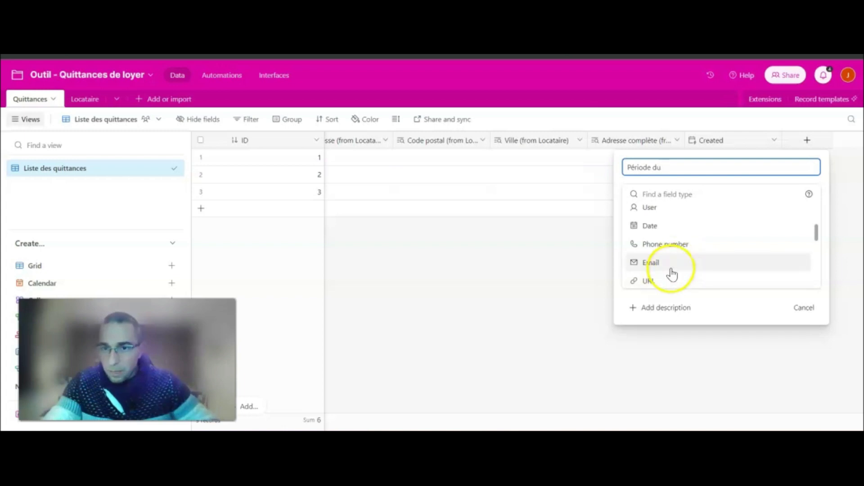
{"action": "left_click", "coordinate": [667, 225]}
{"action": "left_click", "coordinate": [655, 247]}
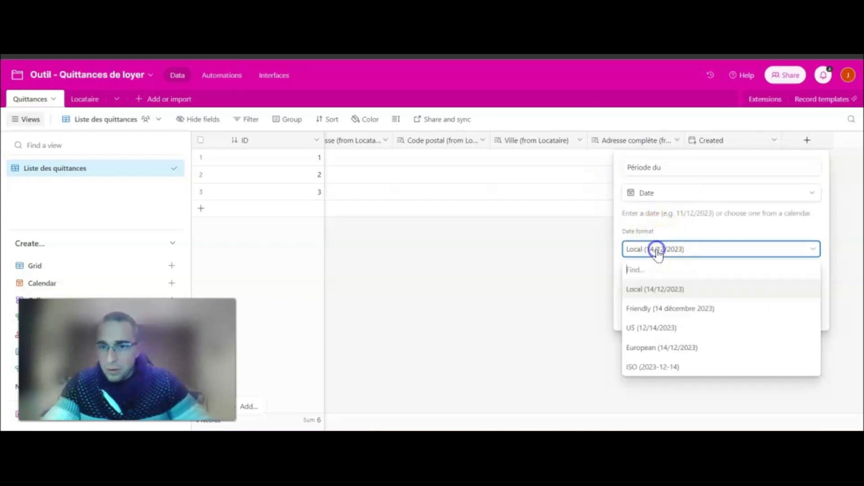
{"action": "left_click", "coordinate": [677, 308]}
{"action": "left_click", "coordinate": [796, 312]}
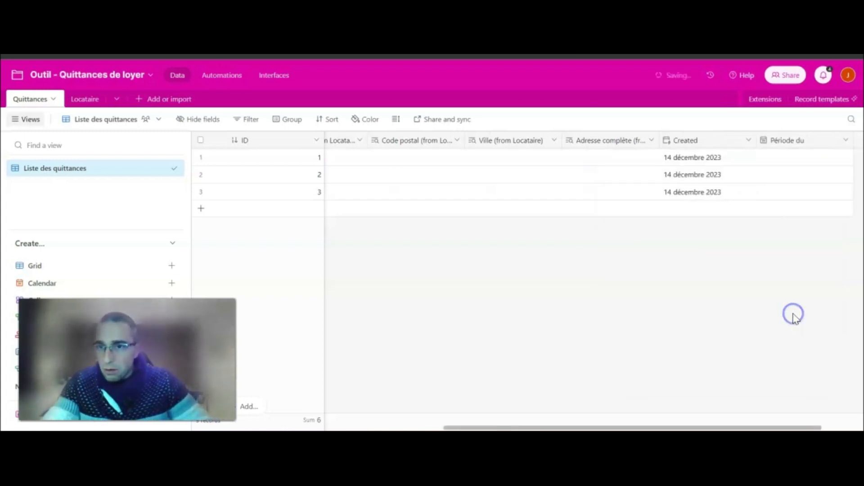
{"action": "left_click_drag", "start_coordinate": [689, 427], "coordinate": [787, 420]}
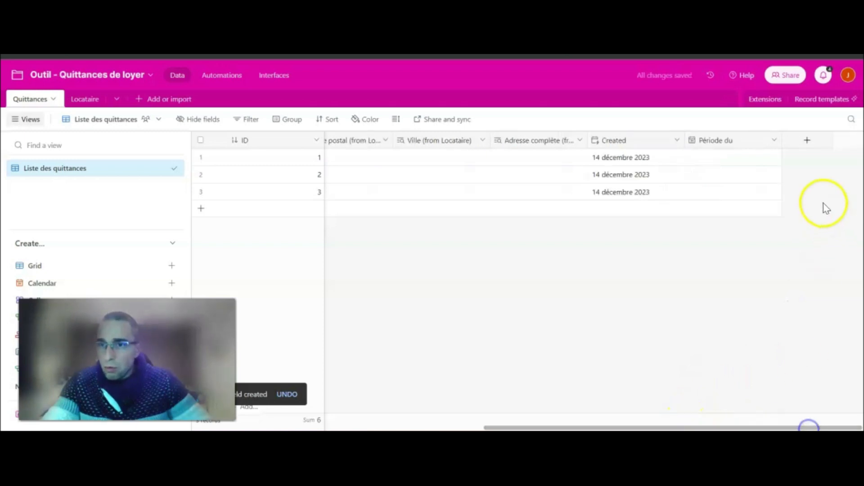
Add an au date field, also in the Friendly date format.
{"action": "left_click", "coordinate": [807, 140]}
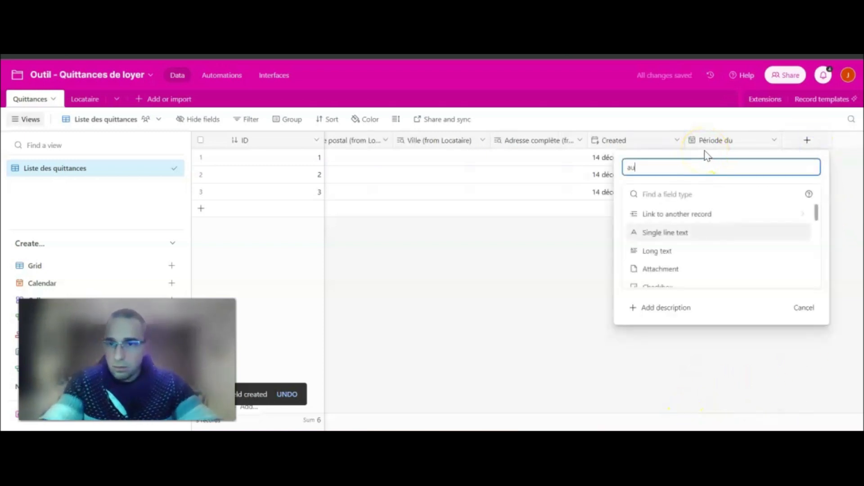
{"action": "scroll", "coordinate": [696, 245], "scroll_direction": "down", "scroll_amount": 2}
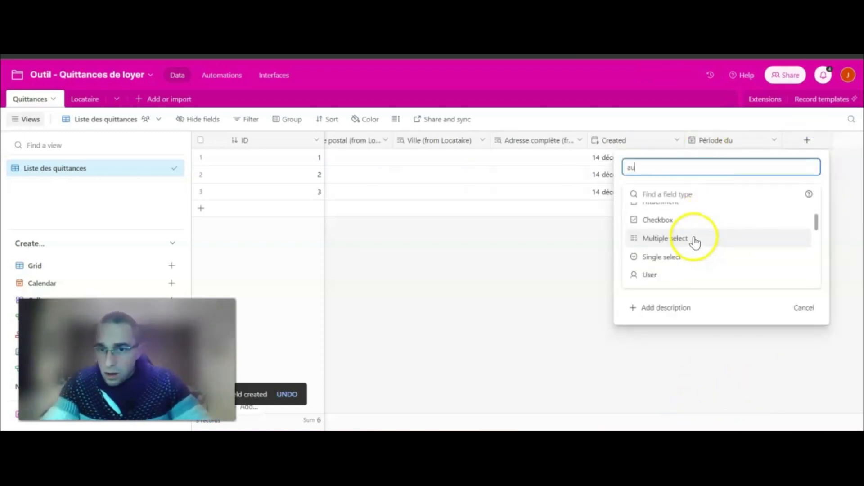
{"action": "scroll", "coordinate": [695, 243], "scroll_direction": "down", "scroll_amount": 2}
{"action": "left_click", "coordinate": [656, 228]}
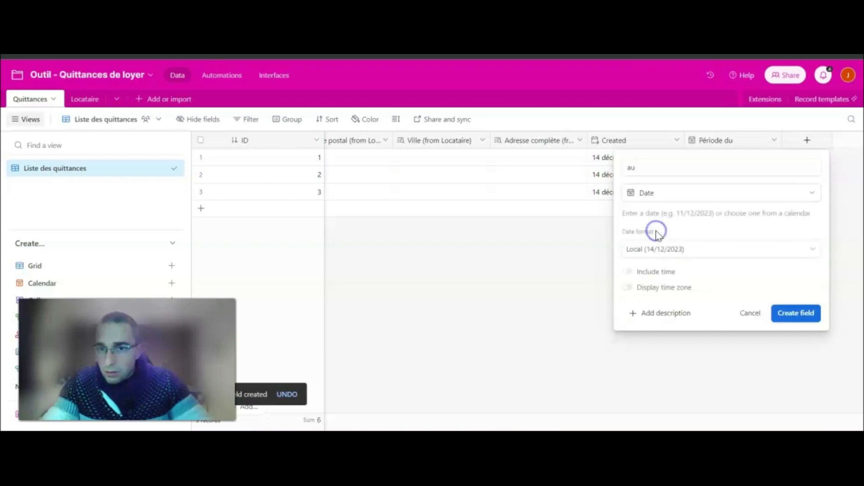
{"action": "left_click", "coordinate": [666, 249]}
{"action": "left_click", "coordinate": [669, 309]}
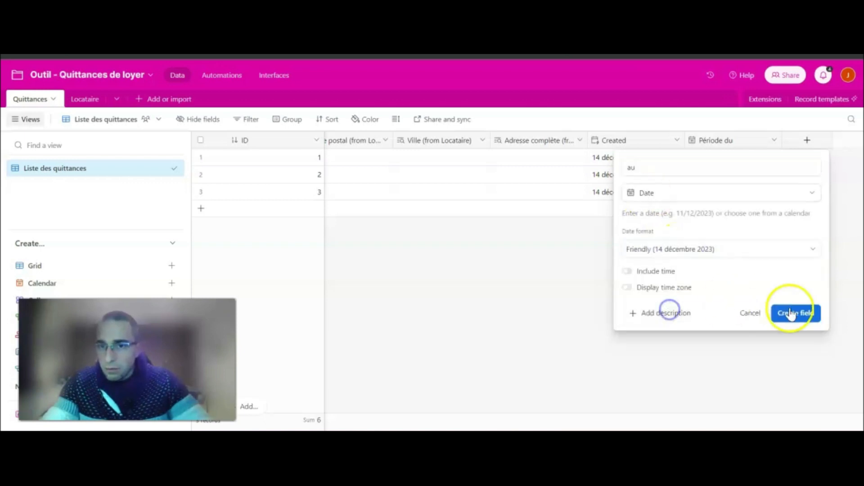
{"action": "left_click", "coordinate": [805, 315]}
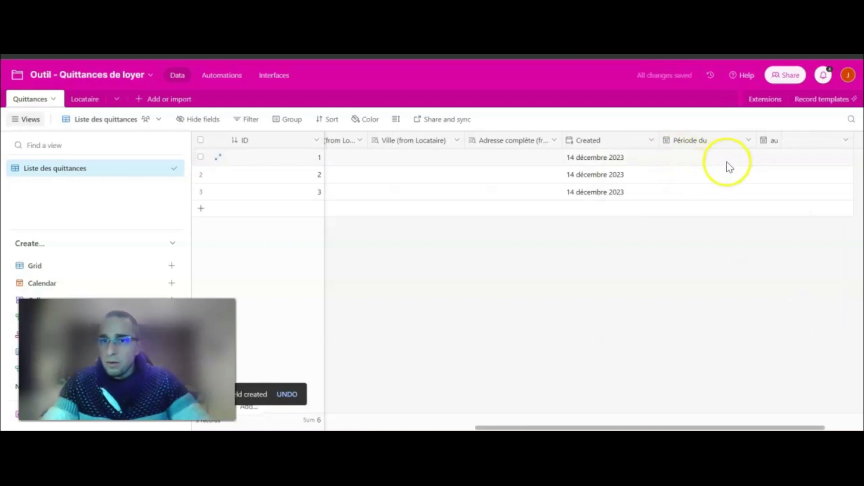
{"action": "left_click_drag", "start_coordinate": [817, 427], "coordinate": [860, 426]}
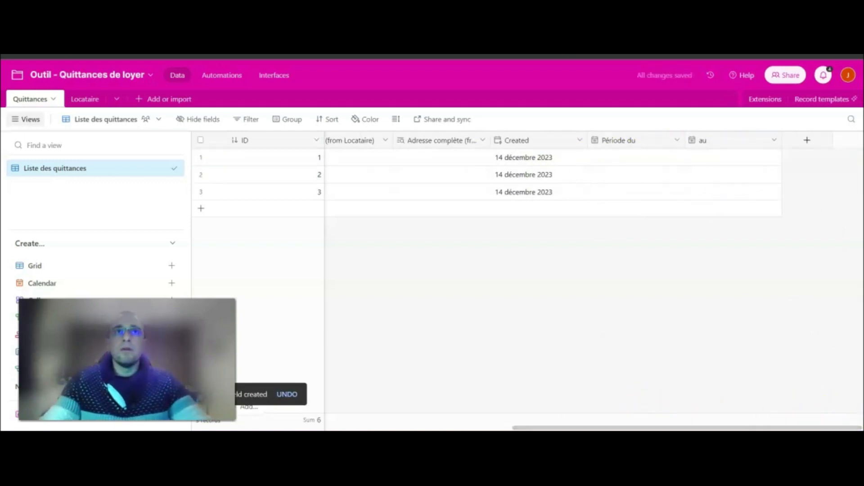
Add a Montant du loyer currency field in € with no thousands separator.
{"action": "left_click", "coordinate": [808, 141]}
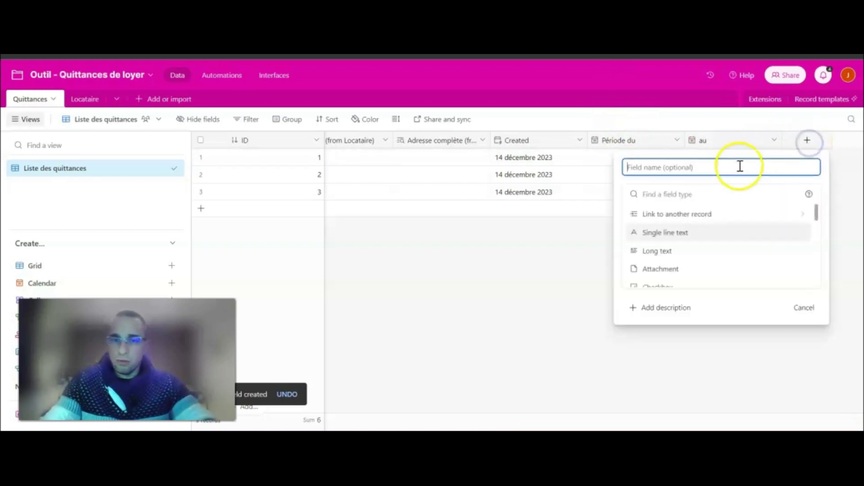
{"action": "type", "text": "Montant du"}
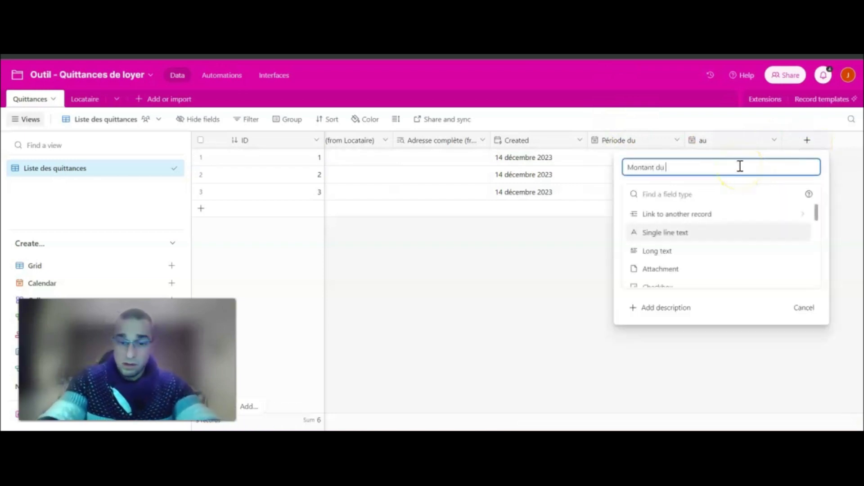
{"action": "type", "text": " loyer"}
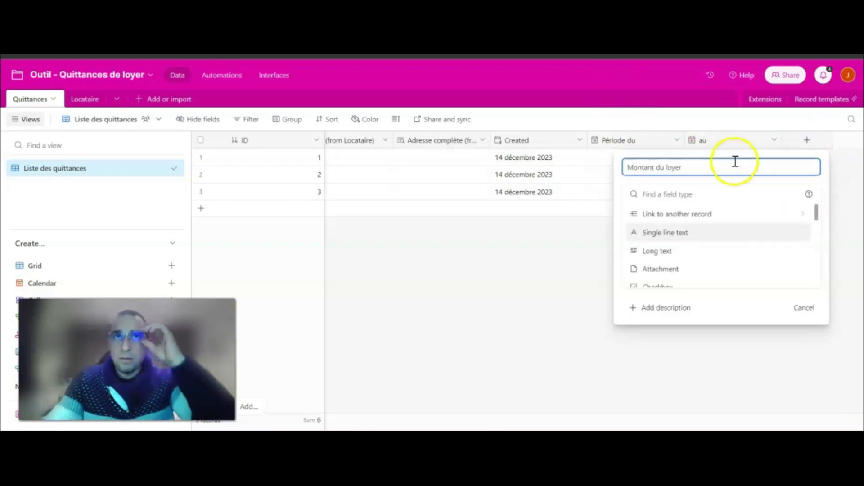
{"action": "scroll", "coordinate": [696, 262], "scroll_direction": "down", "scroll_amount": 5}
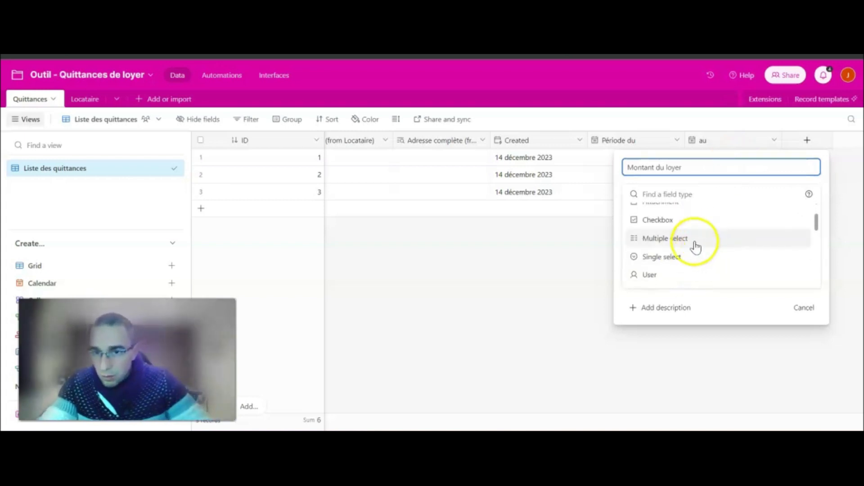
{"action": "scroll", "coordinate": [689, 252], "scroll_direction": "down", "scroll_amount": 3}
{"action": "left_click", "coordinate": [649, 250]}
{"action": "left_click", "coordinate": [636, 321]}
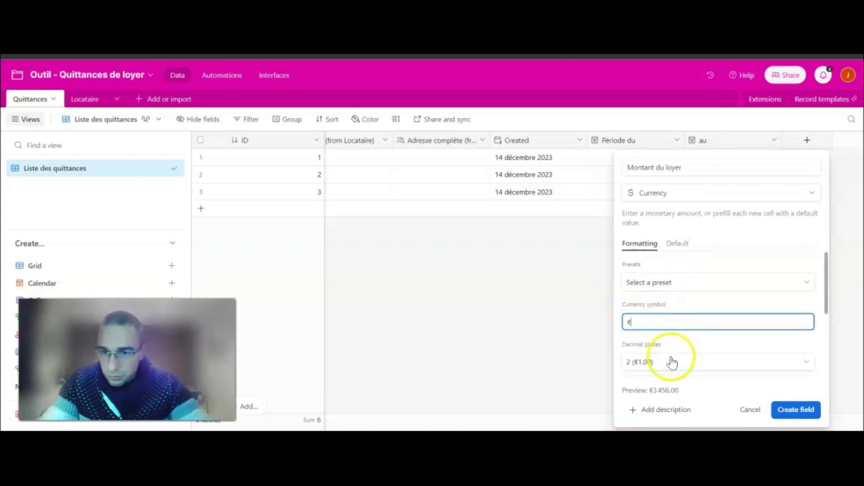
{"action": "scroll", "coordinate": [671, 356], "scroll_direction": "down", "scroll_amount": 2}
{"action": "left_click", "coordinate": [628, 353]}
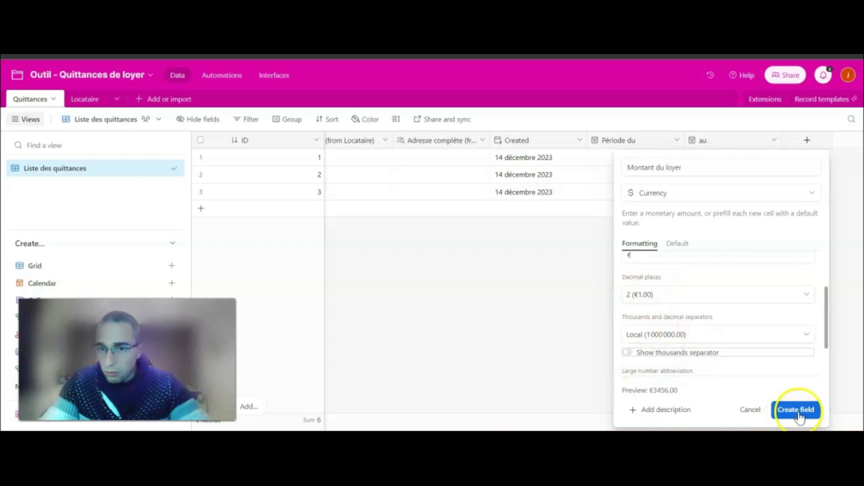
{"action": "left_click", "coordinate": [798, 410]}
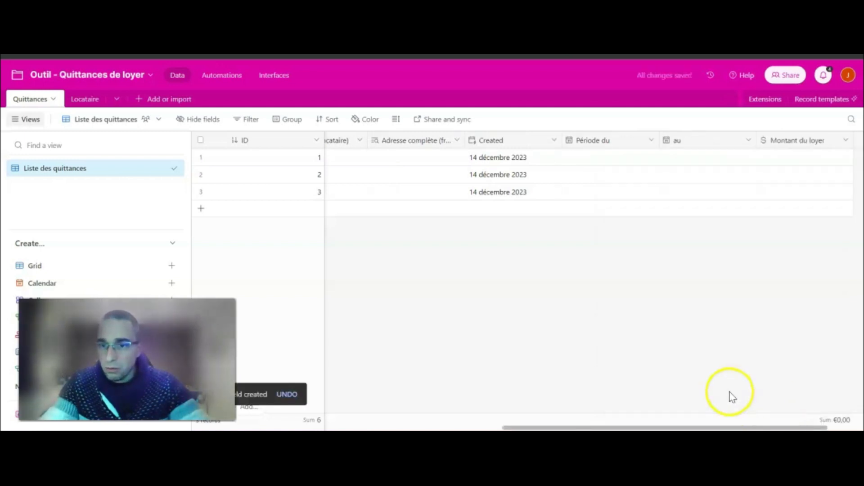
{"action": "left_click_drag", "start_coordinate": [744, 427], "coordinate": [828, 428]}
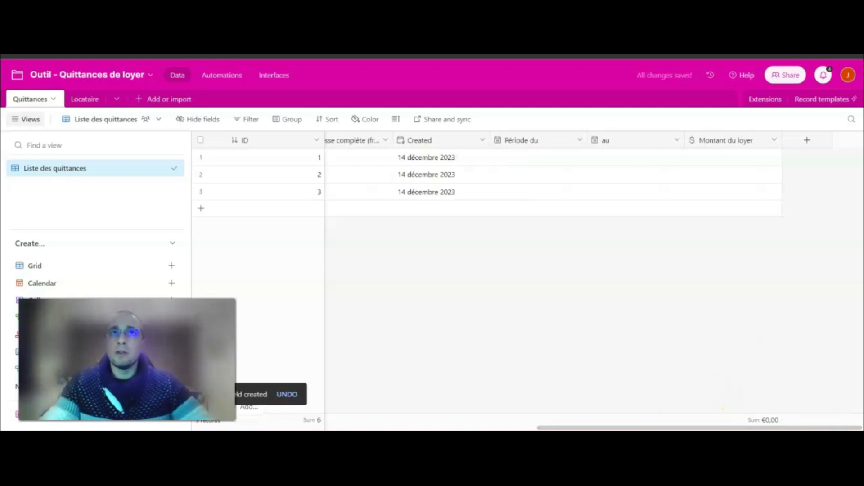
Add a Montant des charges currency field in € with no thousands separator.
{"action": "left_click", "coordinate": [800, 140]}
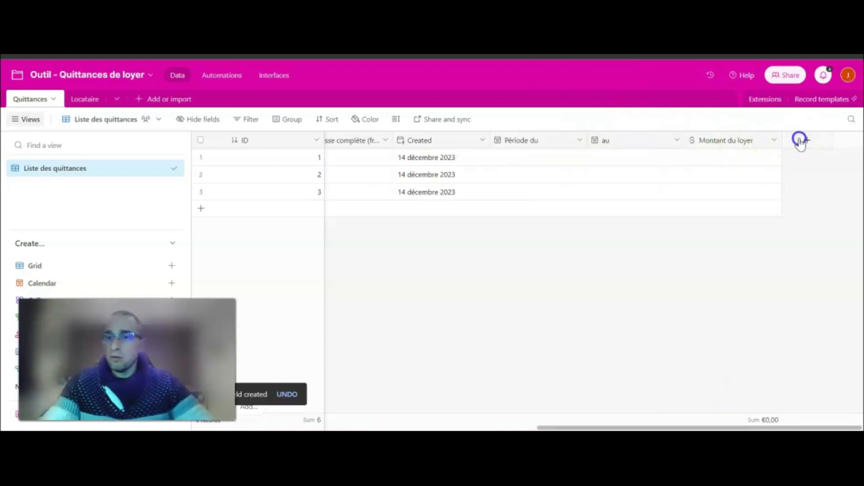
{"action": "type", "text": "Montant des "}
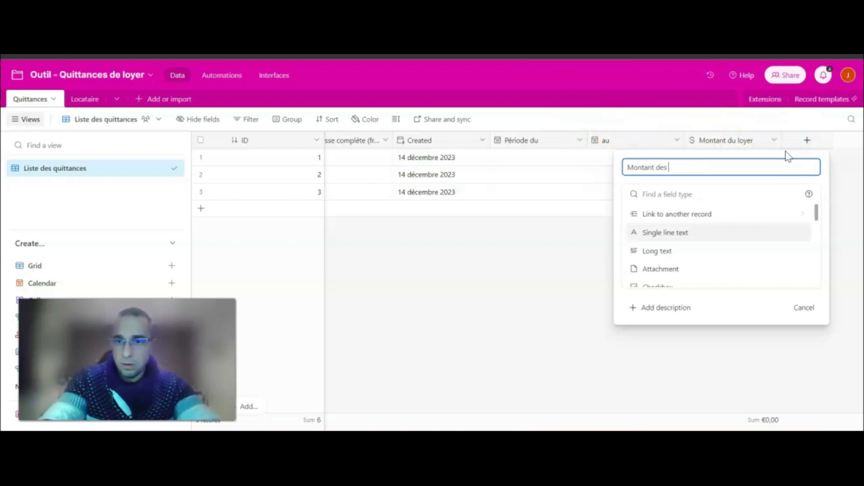
{"action": "type", "text": "charges"}
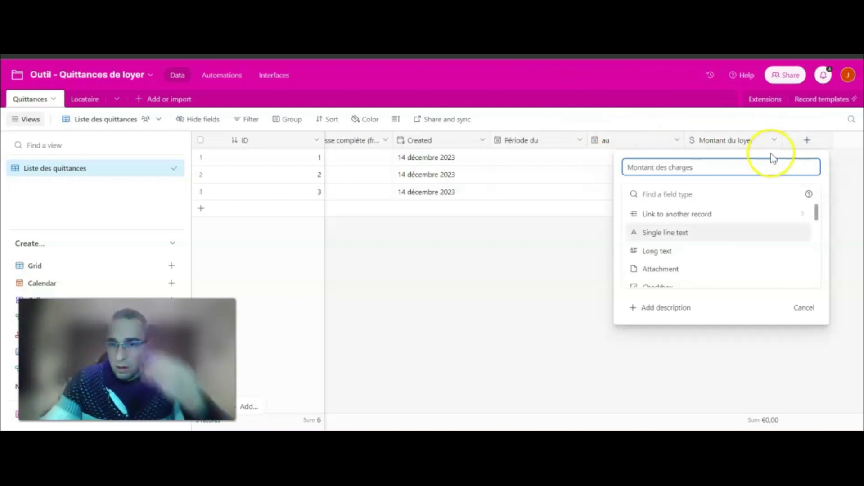
{"action": "scroll", "coordinate": [694, 232], "scroll_direction": "down", "scroll_amount": 2}
{"action": "scroll", "coordinate": [675, 236], "scroll_direction": "down", "scroll_amount": 4}
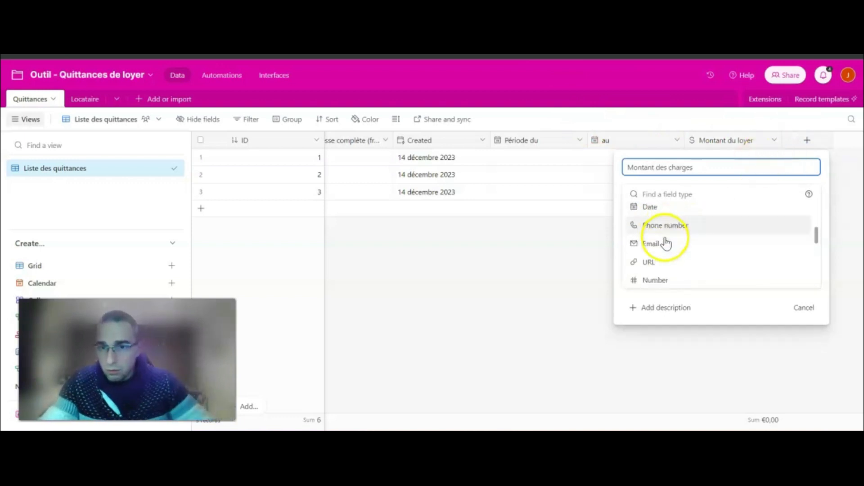
{"action": "left_click", "coordinate": [674, 254]}
{"action": "left_click", "coordinate": [619, 320]}
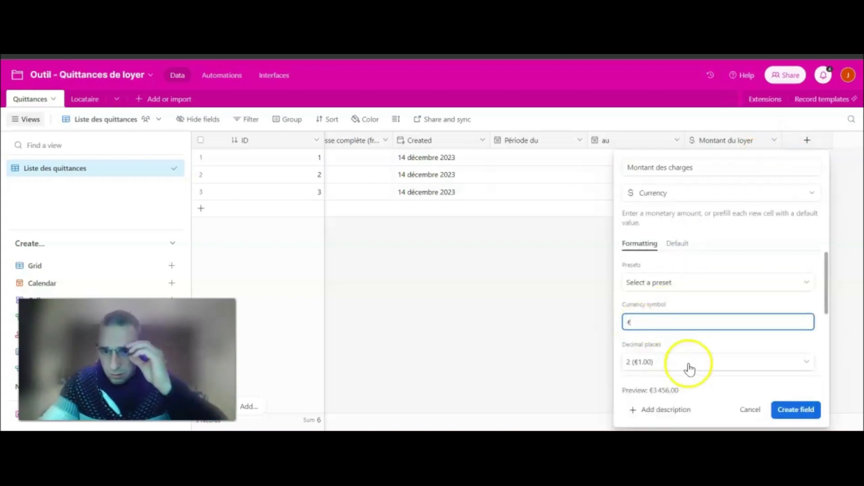
{"action": "scroll", "coordinate": [689, 369], "scroll_direction": "down", "scroll_amount": 2}
{"action": "left_click", "coordinate": [627, 352]}
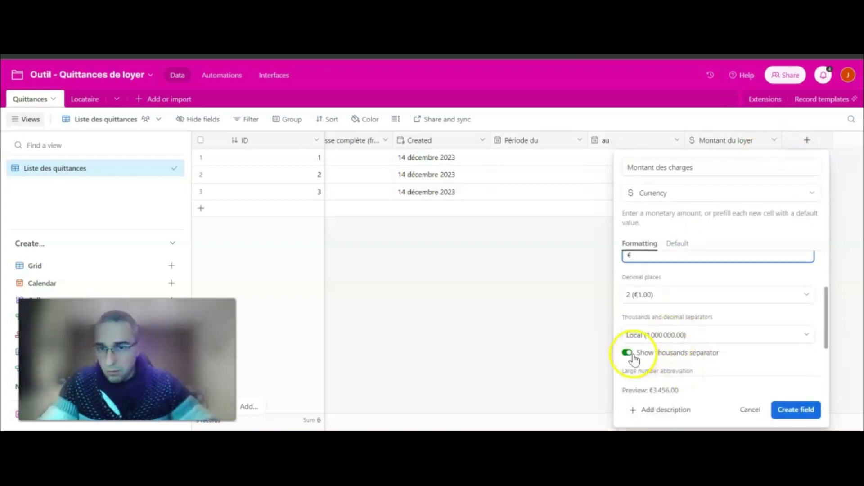
{"action": "left_click", "coordinate": [806, 410]}
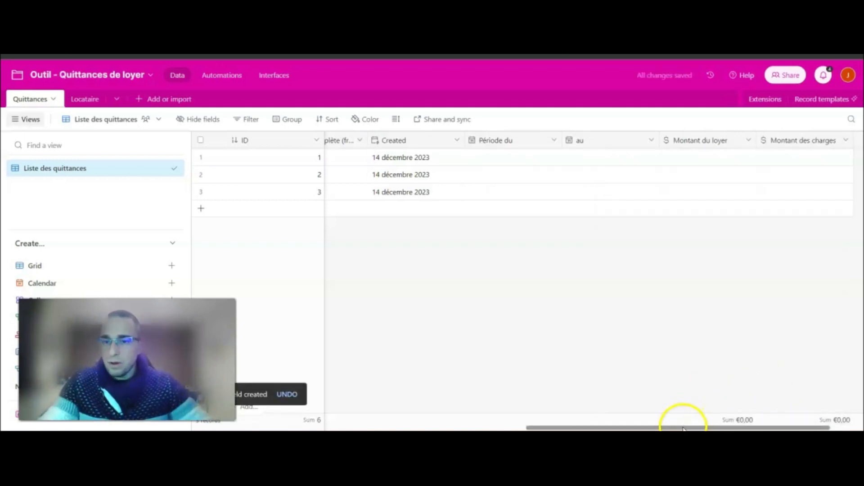
{"action": "left_click_drag", "start_coordinate": [683, 428], "coordinate": [771, 427]}
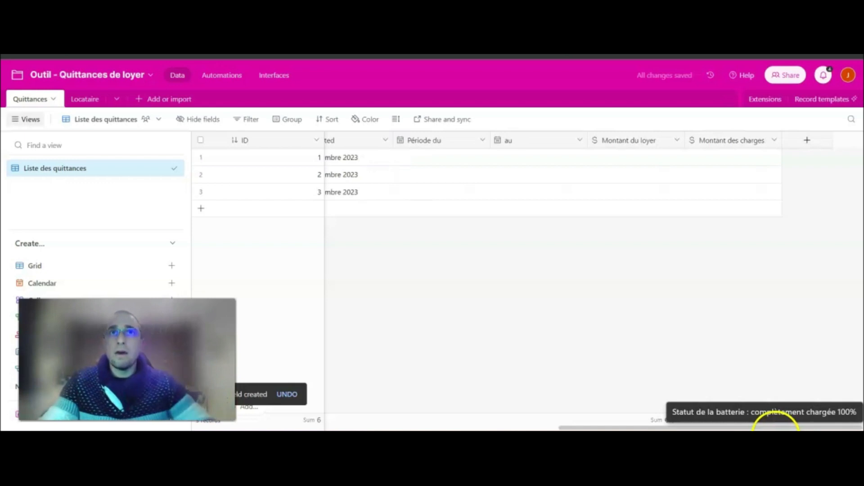
Create a field named Quittance of type Attachment in the Quittances table.
{"action": "left_click", "coordinate": [807, 139]}
{"action": "type", "text": "Quittance"}
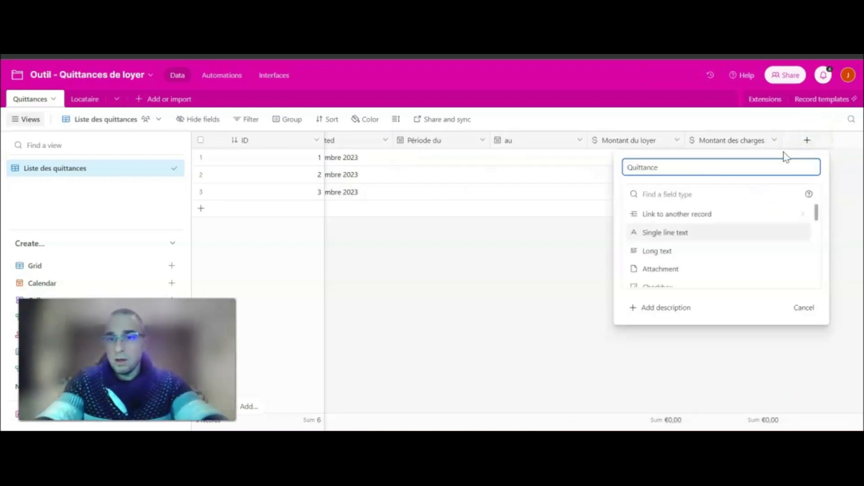
{"action": "scroll", "coordinate": [673, 252], "scroll_direction": "down", "scroll_amount": 2}
{"action": "scroll", "coordinate": [689, 247], "scroll_direction": "up", "scroll_amount": 2}
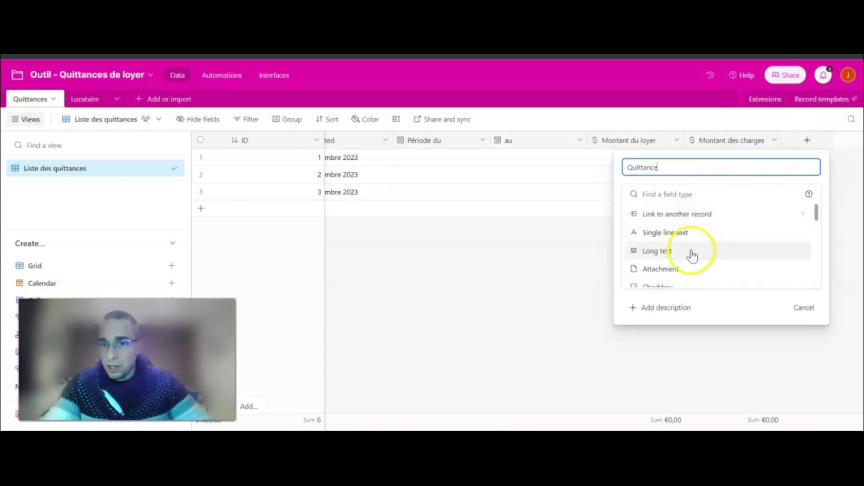
{"action": "left_click", "coordinate": [645, 270]}
{"action": "left_click", "coordinate": [793, 249]}
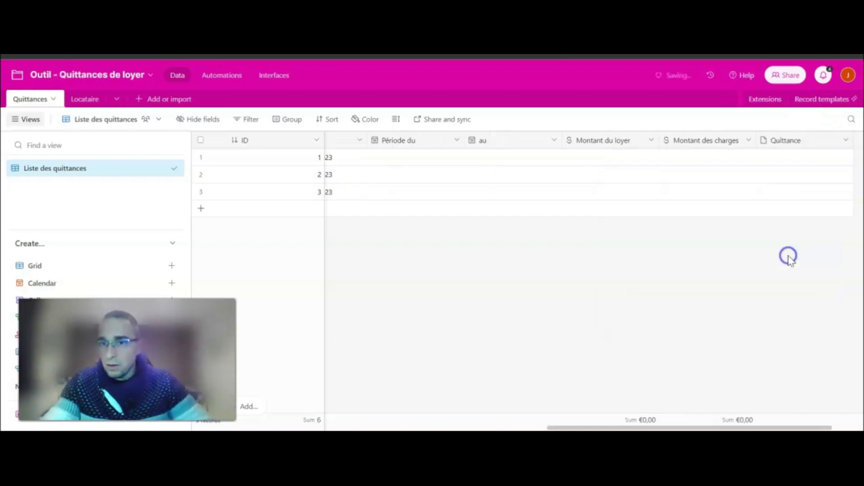
{"action": "left_click_drag", "start_coordinate": [642, 427], "coordinate": [693, 430]}
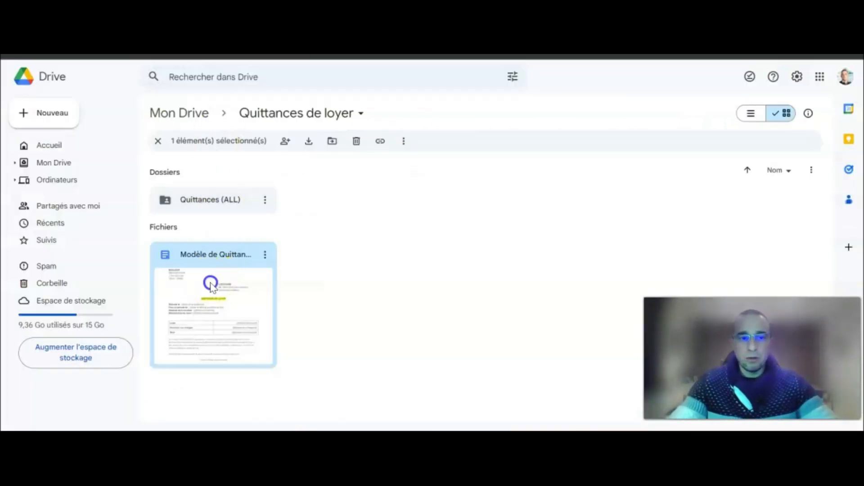
Open the Modèle de Quittance document from Drive and scroll through it.
{"action": "double_click", "coordinate": [210, 285]}
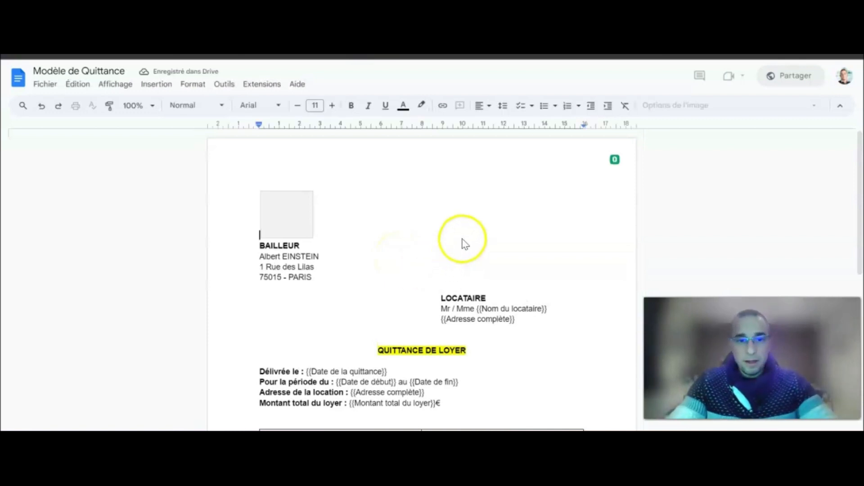
{"action": "scroll", "coordinate": [468, 240], "scroll_direction": "down", "scroll_amount": 2}
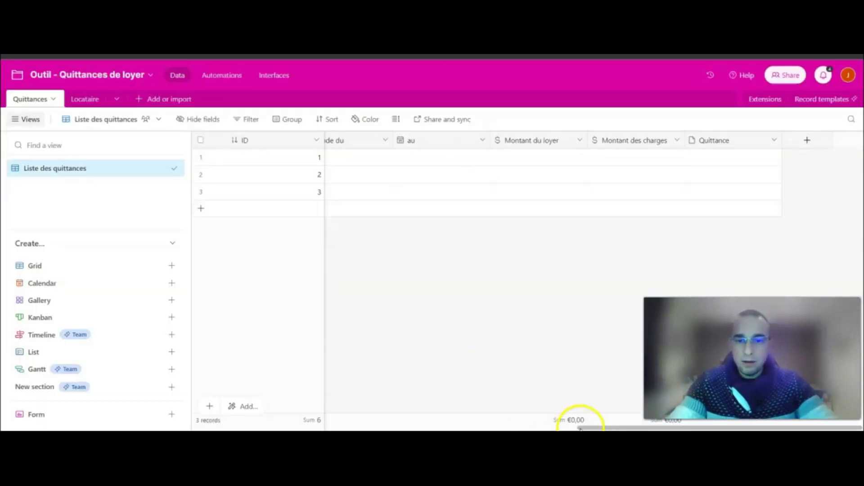
Compare the Quittances and Locataire fields with the template, ending on the Modèle de Quittance document.
{"action": "left_click_drag", "start_coordinate": [599, 426], "coordinate": [188, 420]}
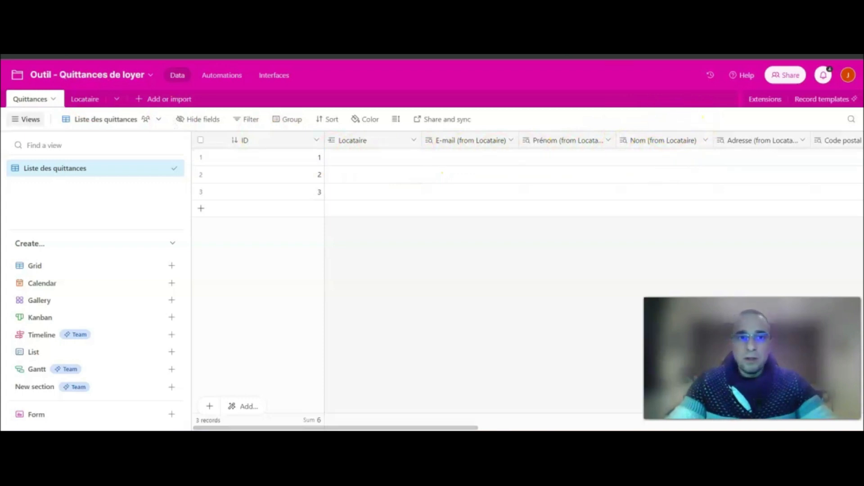
{"action": "left_click", "coordinate": [261, 55]}
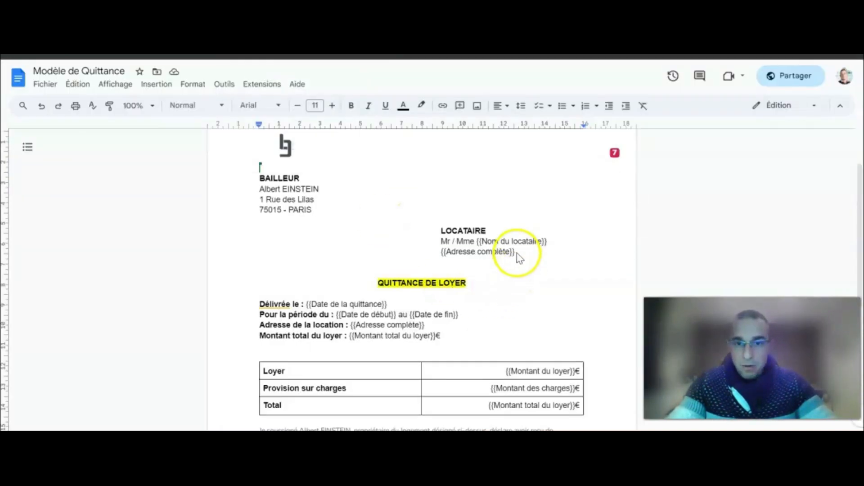
{"action": "key", "text": "ctrl+shift+Tab"}
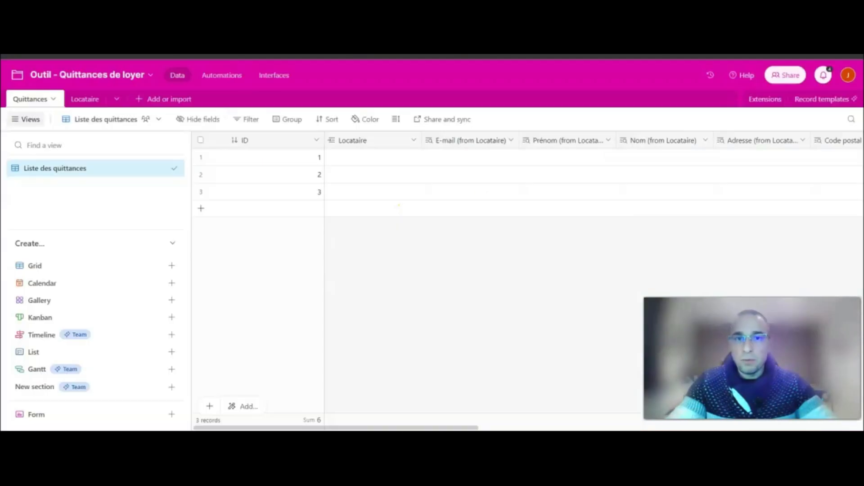
{"action": "left_click_drag", "start_coordinate": [434, 429], "coordinate": [669, 428]}
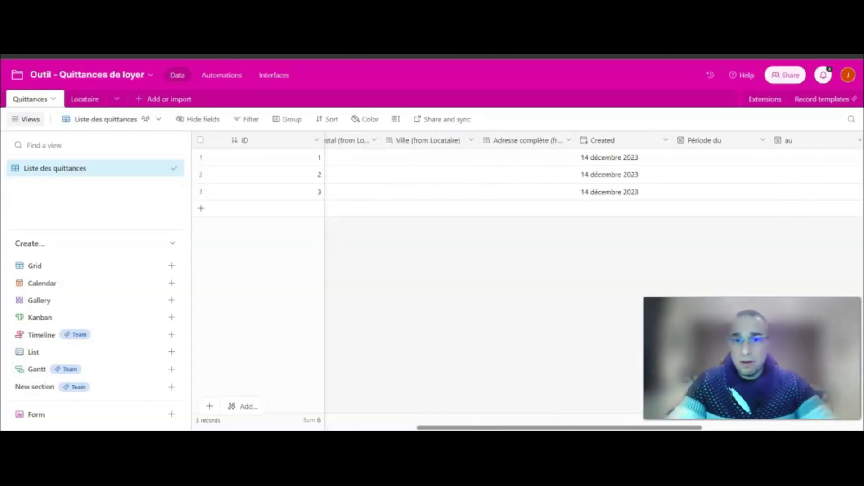
{"action": "left_click", "coordinate": [77, 100]}
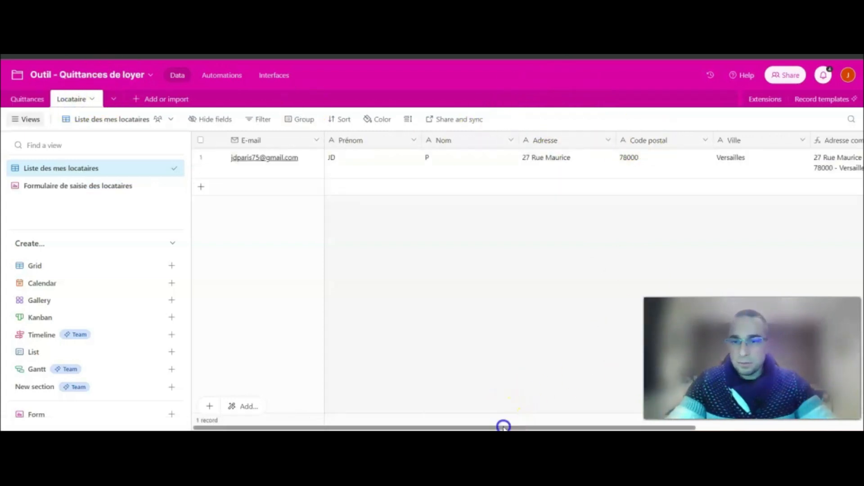
{"action": "left_click_drag", "start_coordinate": [503, 426], "coordinate": [610, 426]}
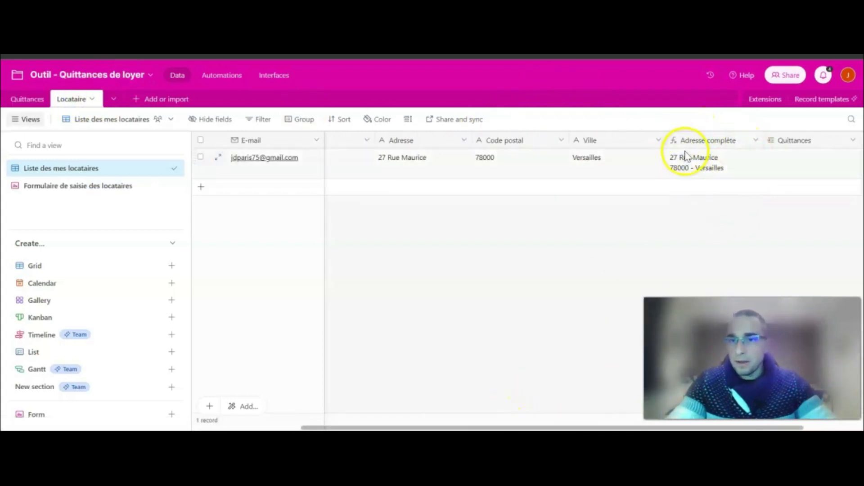
{"action": "left_click", "coordinate": [18, 100]}
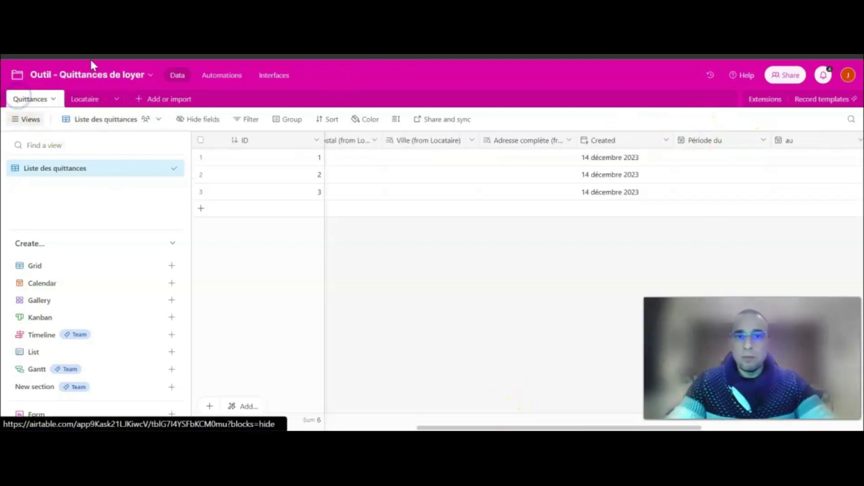
{"action": "key", "text": "ctrl+Tab"}
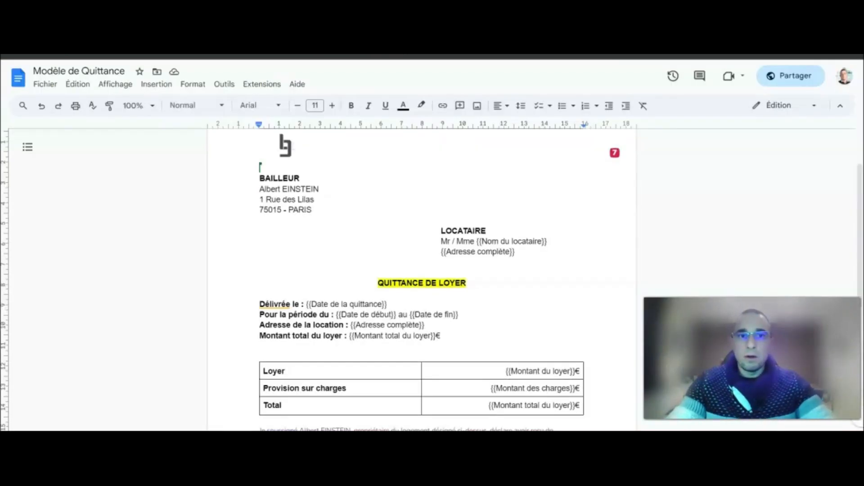
Check the template placeholders like {{Nom du locataire}} against the Airtable Quittances columns.
{"action": "scroll", "coordinate": [500, 253], "scroll_direction": "down", "scroll_amount": 2}
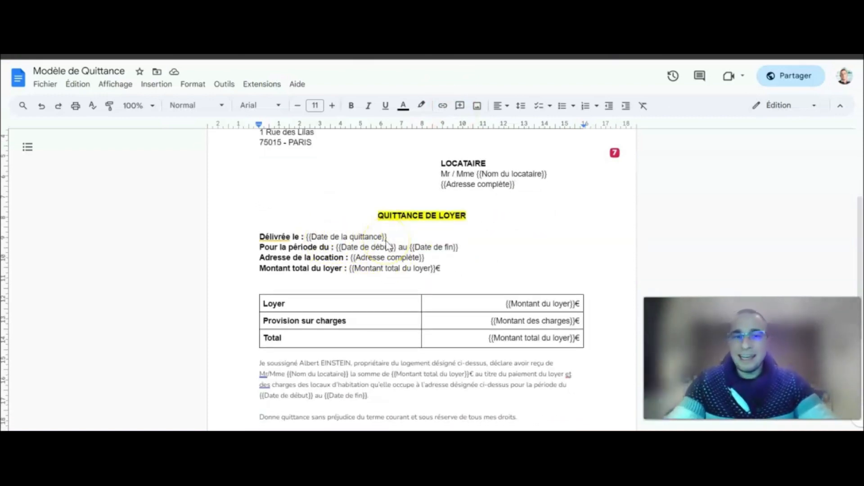
{"action": "key", "text": "ctrl+Tab"}
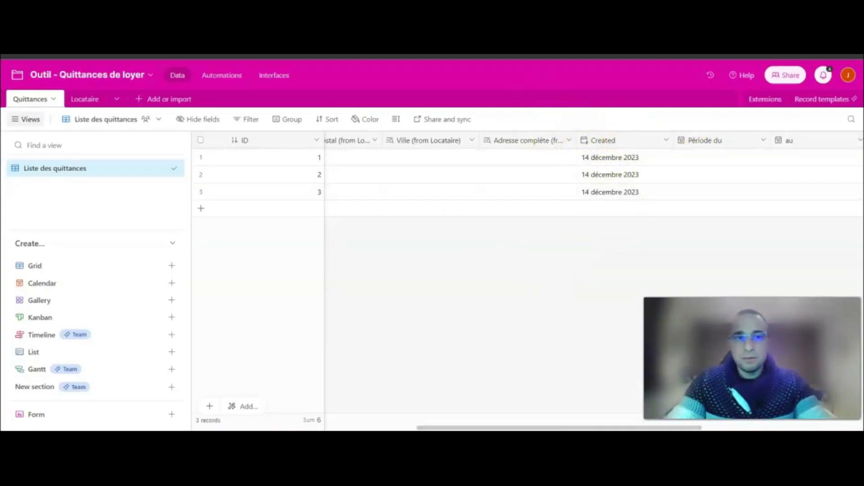
{"action": "key", "text": "ctrl+shift+Tab"}
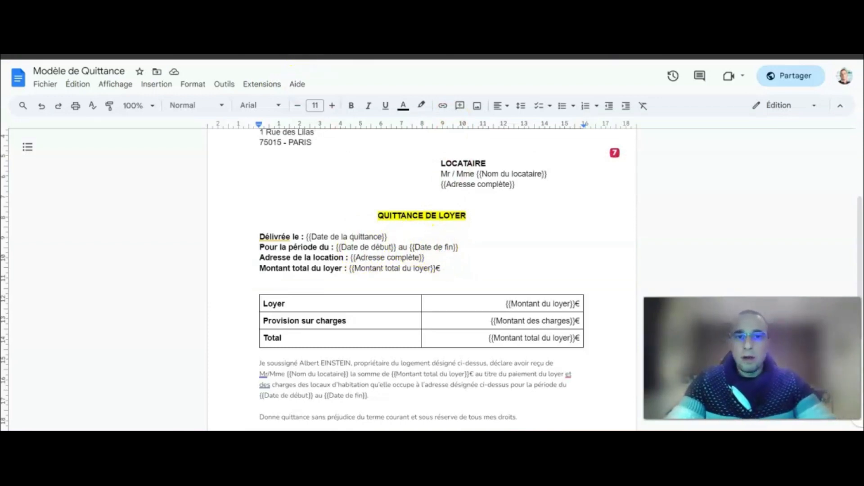
{"action": "left_click", "coordinate": [291, 56]}
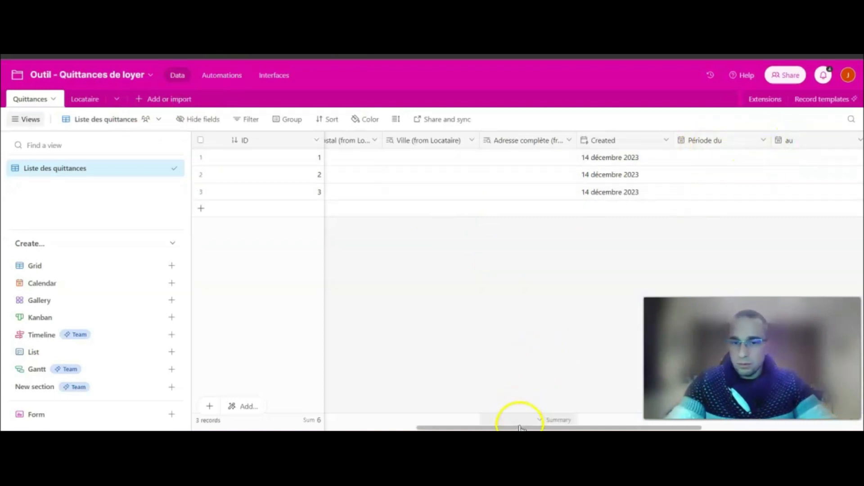
{"action": "left_click_drag", "start_coordinate": [517, 427], "coordinate": [677, 427]}
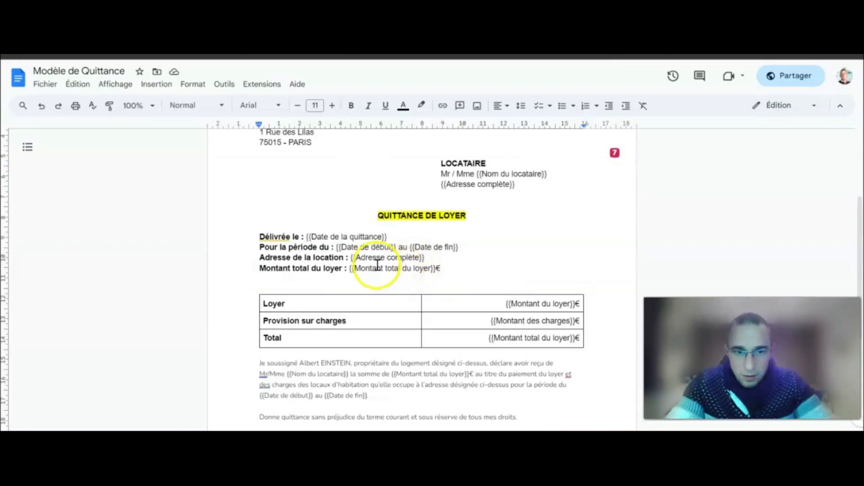
{"action": "scroll", "coordinate": [369, 268], "scroll_direction": "down", "scroll_amount": 2}
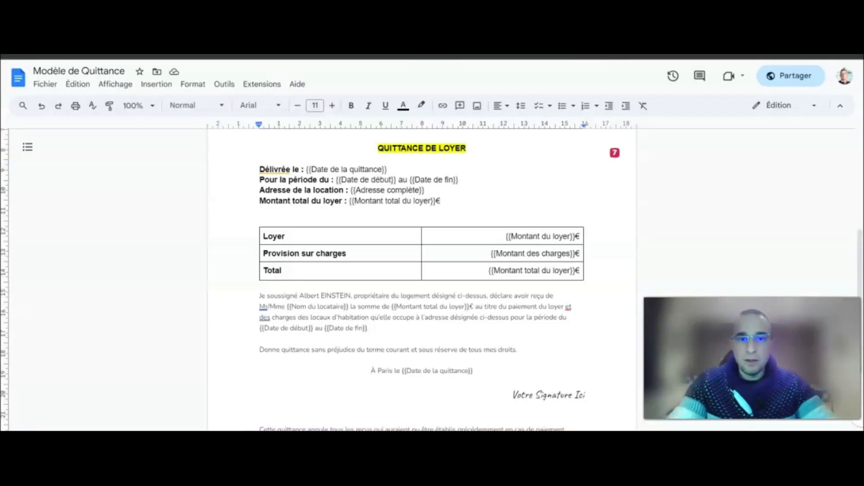
{"action": "scroll", "coordinate": [503, 256], "scroll_direction": "down", "scroll_amount": 2}
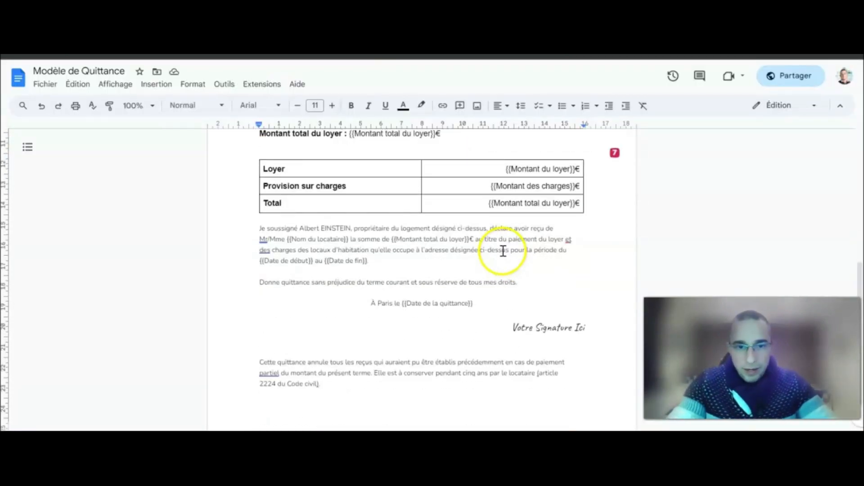
{"action": "scroll", "coordinate": [503, 250], "scroll_direction": "down", "scroll_amount": 1}
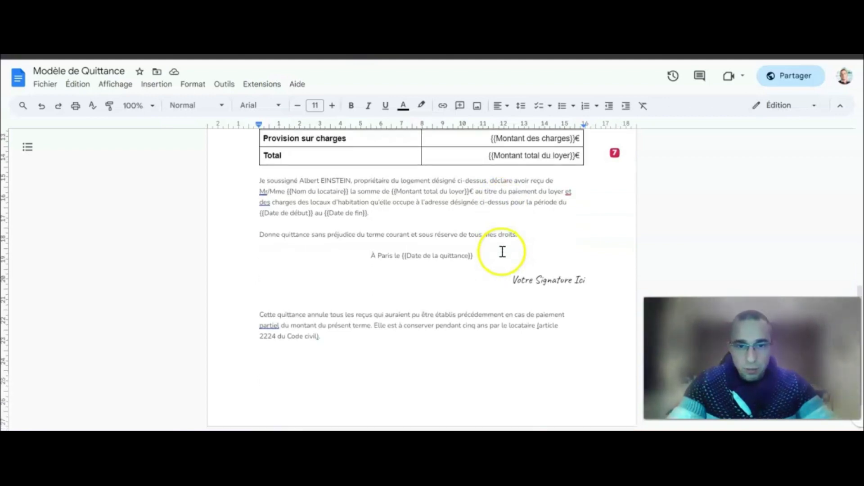
{"action": "scroll", "coordinate": [503, 252], "scroll_direction": "up", "scroll_amount": 4}
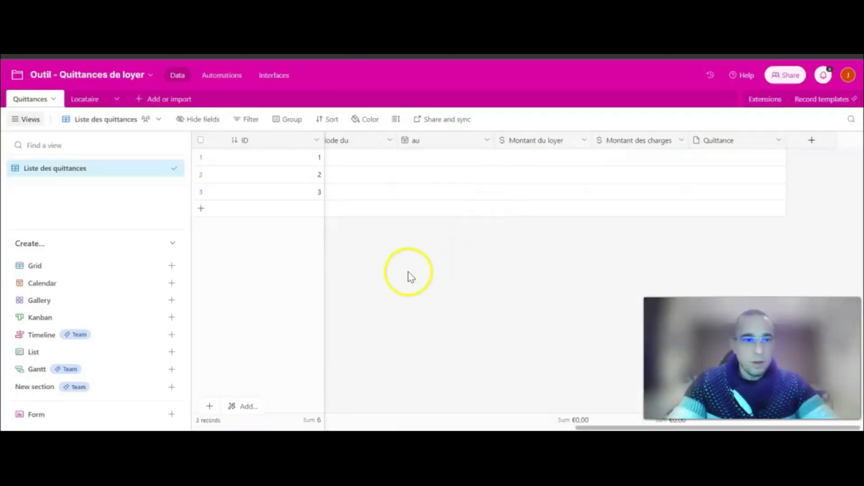
Create a classic form view named 'Formulaire de saisie des quittances' on Quittances.
{"action": "left_click_drag", "start_coordinate": [603, 427], "coordinate": [81, 428]}
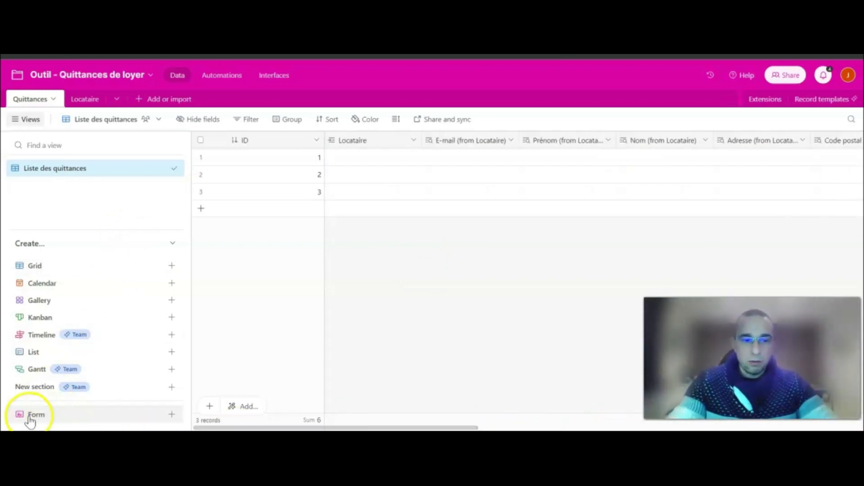
{"action": "left_click", "coordinate": [173, 417]}
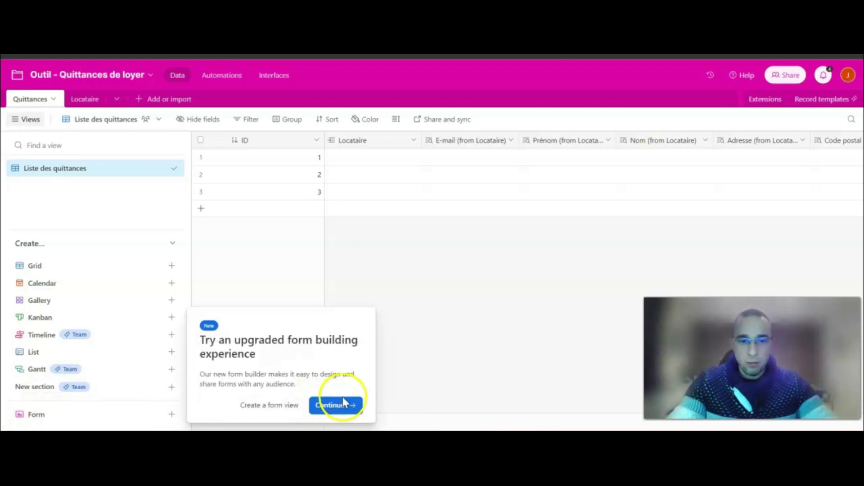
{"action": "left_click", "coordinate": [273, 405]}
{"action": "left_click", "coordinate": [248, 321]}
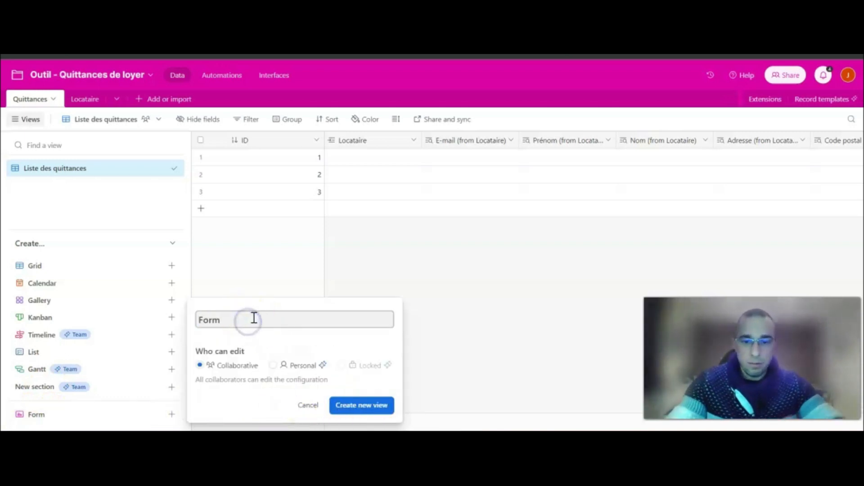
{"action": "type", "text": "ulaire de saisie des quit"}
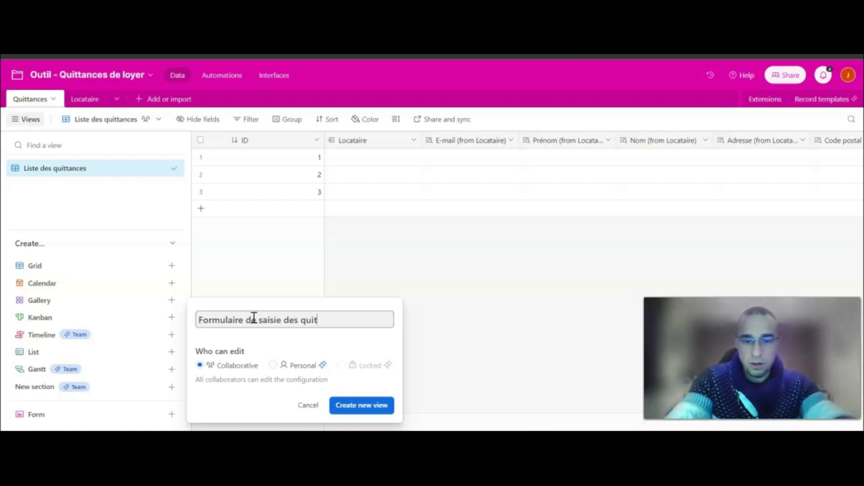
{"action": "left_click", "coordinate": [364, 405]}
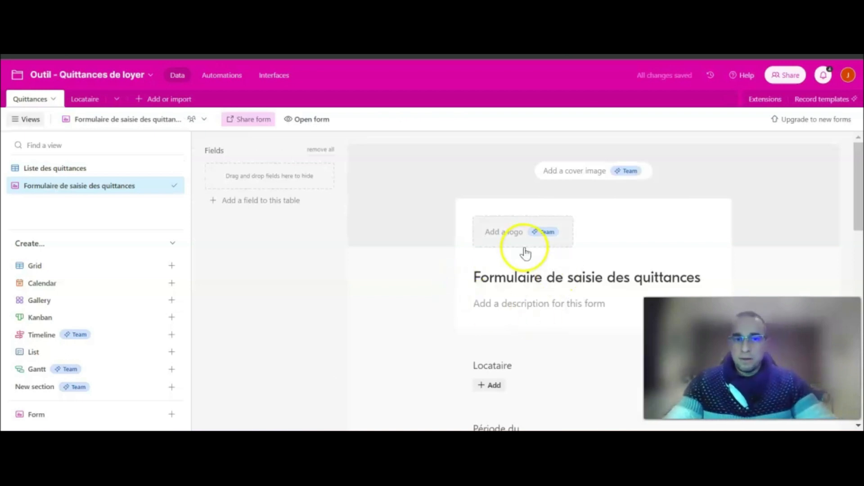
{"action": "scroll", "coordinate": [540, 252], "scroll_direction": "down", "scroll_amount": 3}
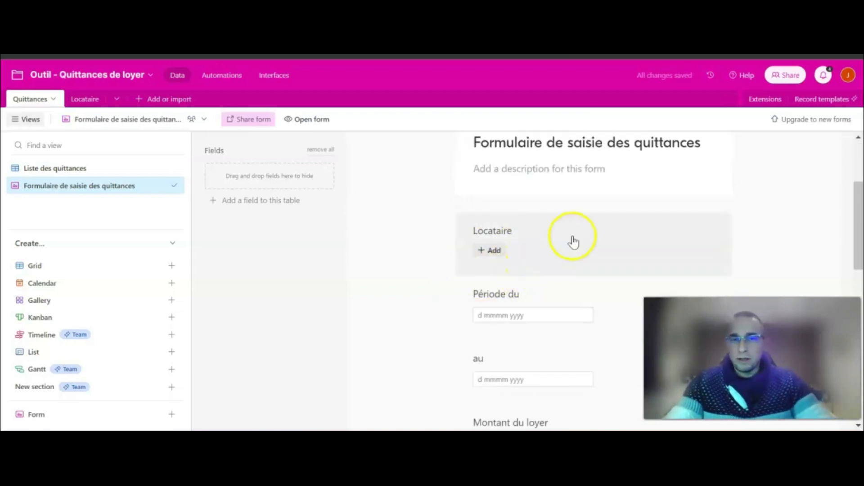
{"action": "scroll", "coordinate": [501, 289], "scroll_direction": "down", "scroll_amount": 3}
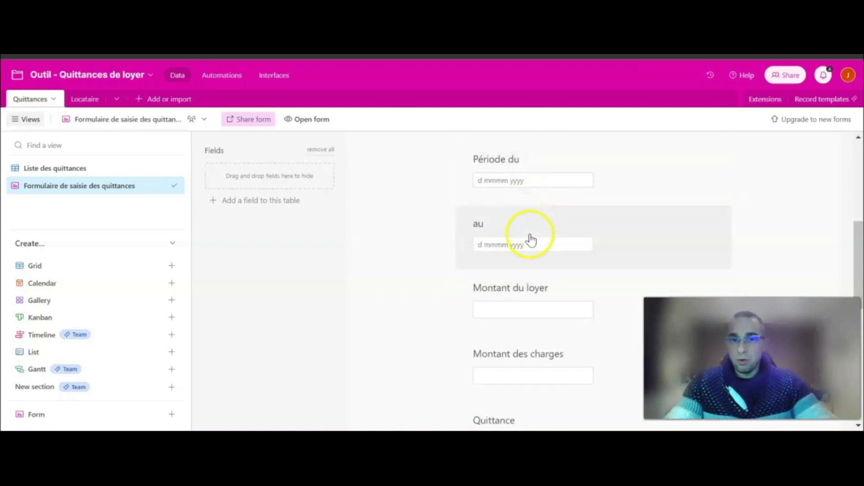
{"action": "scroll", "coordinate": [540, 234], "scroll_direction": "down", "scroll_amount": 2}
{"action": "scroll", "coordinate": [542, 289], "scroll_direction": "down", "scroll_amount": 1}
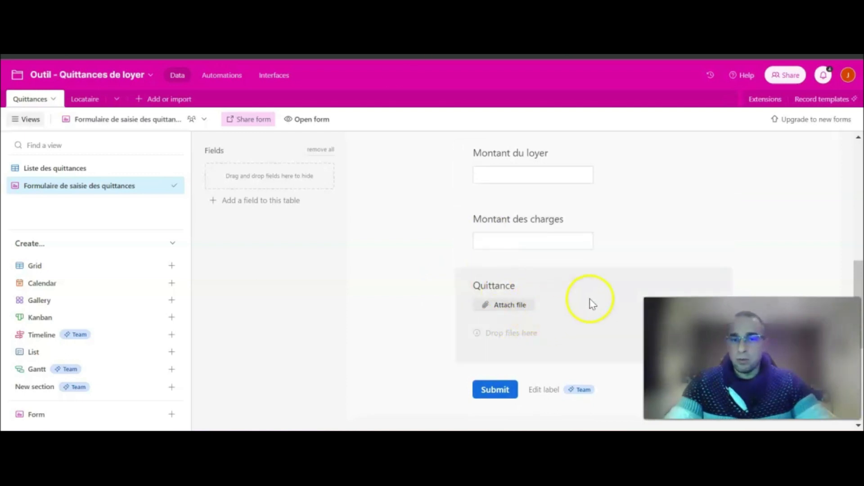
{"action": "left_click", "coordinate": [599, 290]}
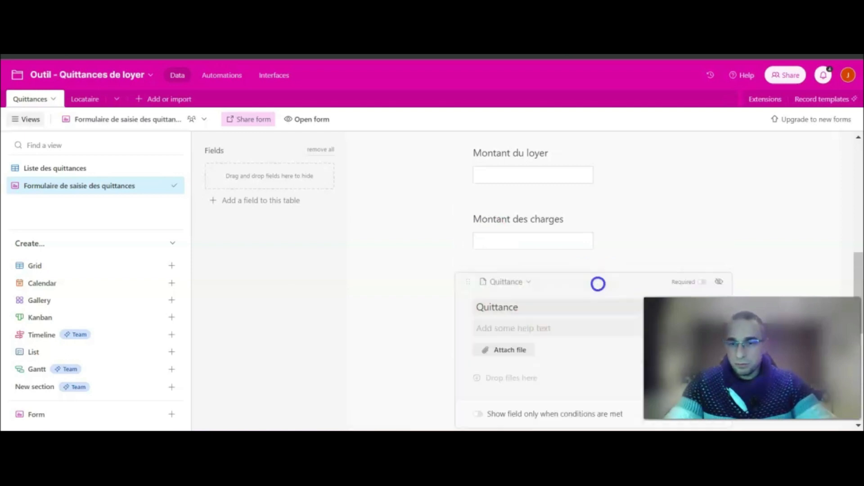
{"action": "left_click", "coordinate": [720, 285]}
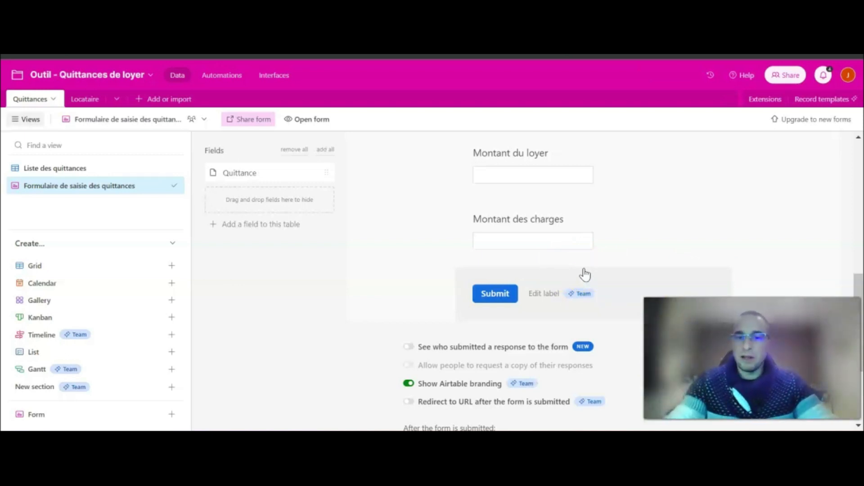
{"action": "scroll", "coordinate": [563, 279], "scroll_direction": "down", "scroll_amount": 4}
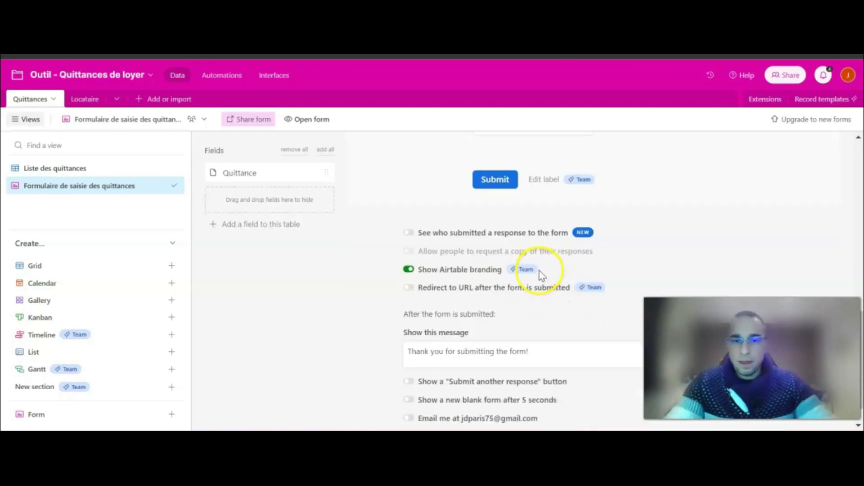
{"action": "left_click_drag", "start_coordinate": [531, 317], "coordinate": [408, 324]}
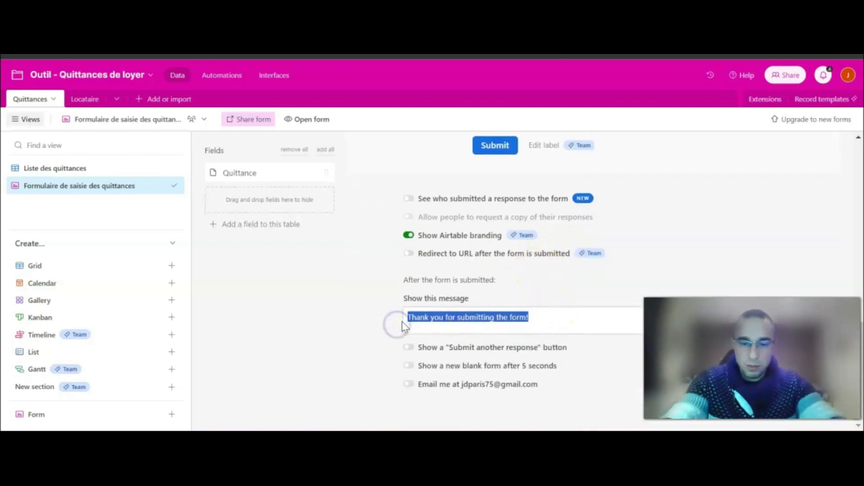
{"action": "type", "text": "Vot"}
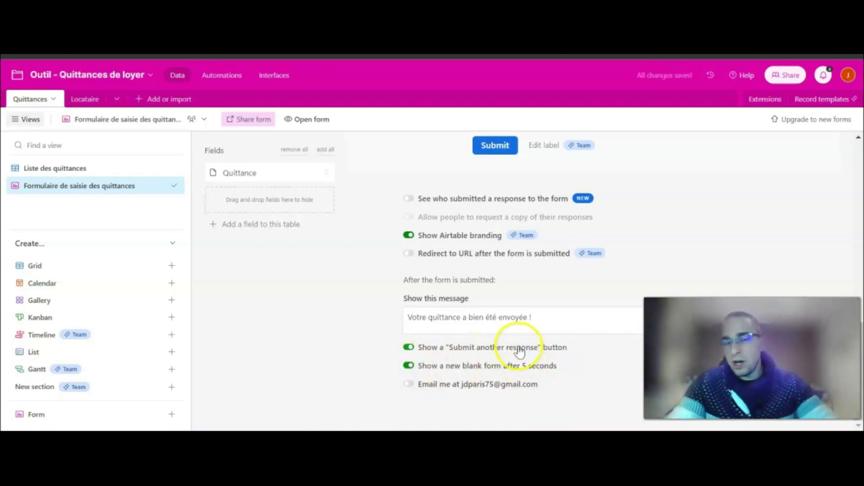
{"action": "scroll", "coordinate": [591, 293], "scroll_direction": "up", "scroll_amount": 8}
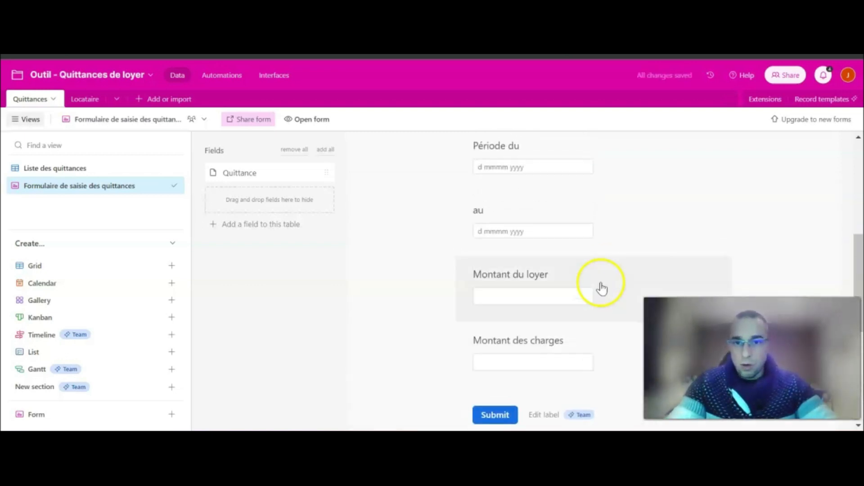
{"action": "scroll", "coordinate": [604, 286], "scroll_direction": "up", "scroll_amount": 4}
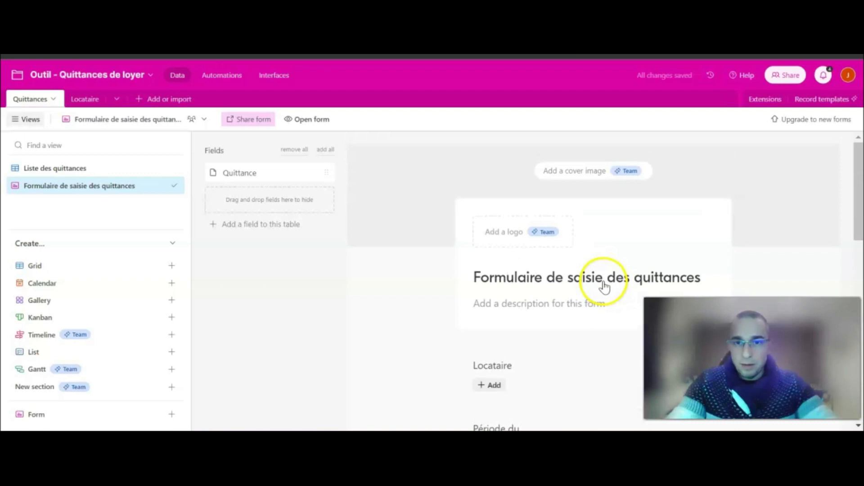
Open the live form and select the tenant in the Locataire field.
{"action": "left_click", "coordinate": [308, 120]}
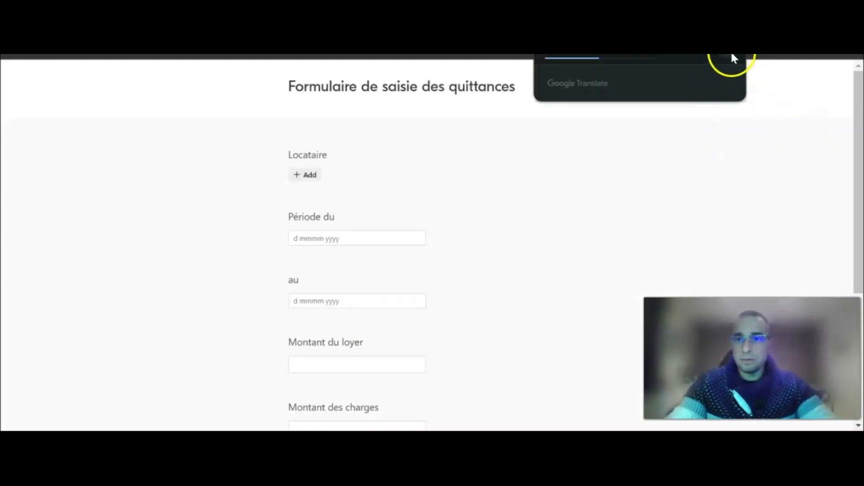
{"action": "left_click", "coordinate": [308, 177]}
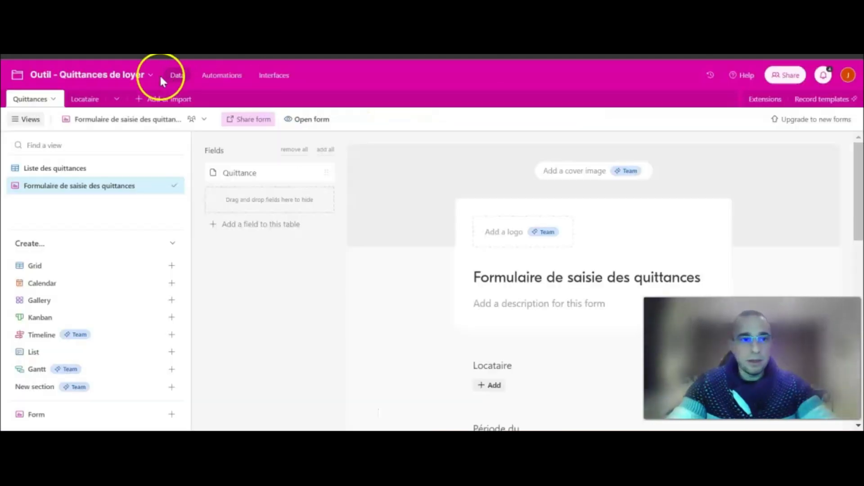
{"action": "left_click", "coordinate": [84, 100]}
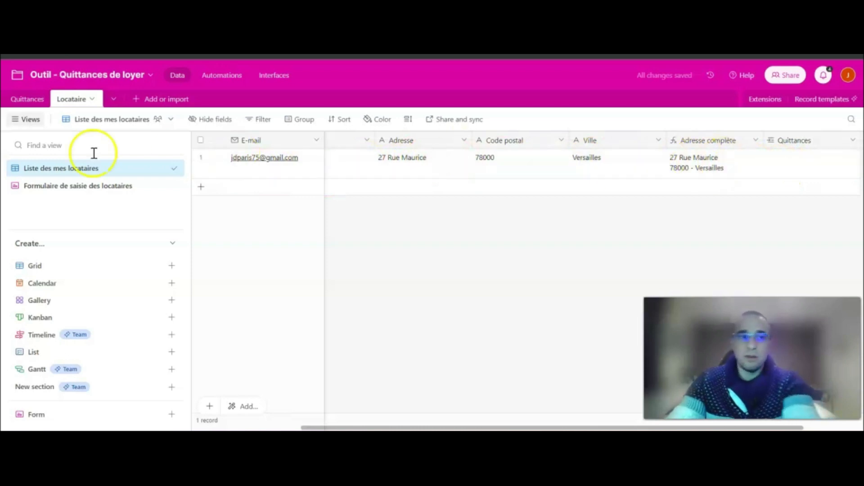
{"action": "left_click", "coordinate": [28, 99]}
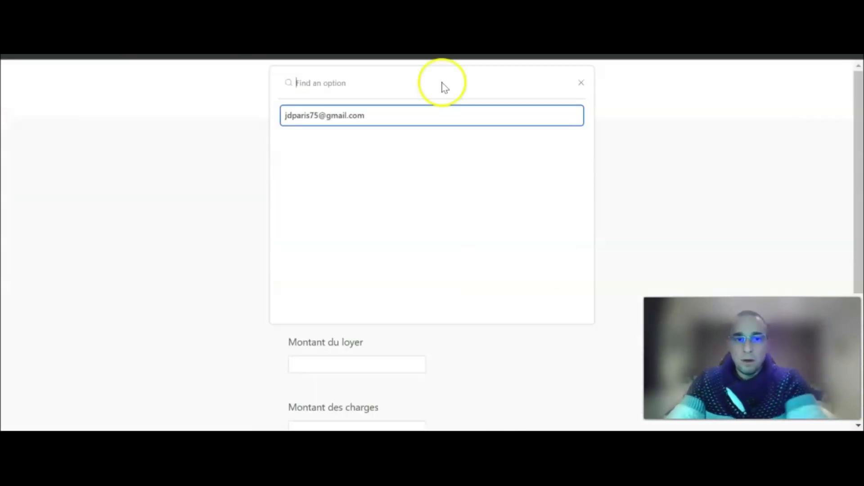
{"action": "left_click", "coordinate": [355, 116]}
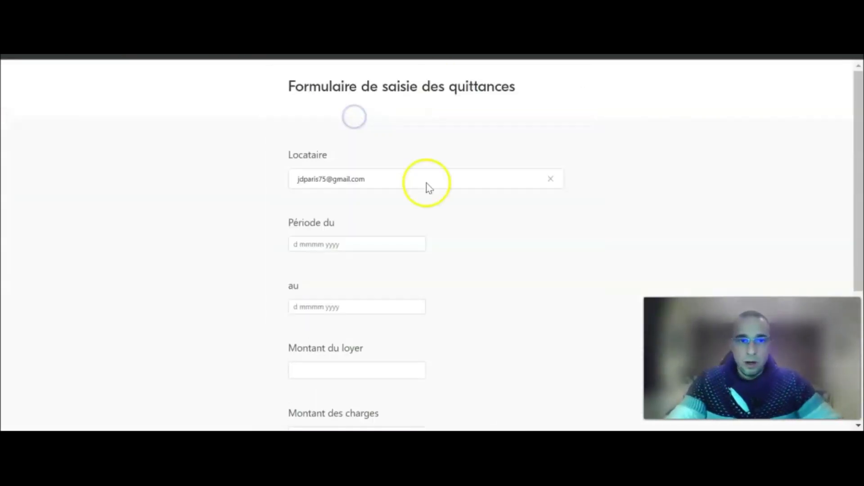
Set the period 1–31 December 2023, rent 500 and charges 80, then submit.
{"action": "scroll", "coordinate": [420, 183], "scroll_direction": "down", "scroll_amount": 3}
{"action": "left_click", "coordinate": [439, 176]}
{"action": "left_click", "coordinate": [317, 108]}
{"action": "left_click", "coordinate": [391, 162]}
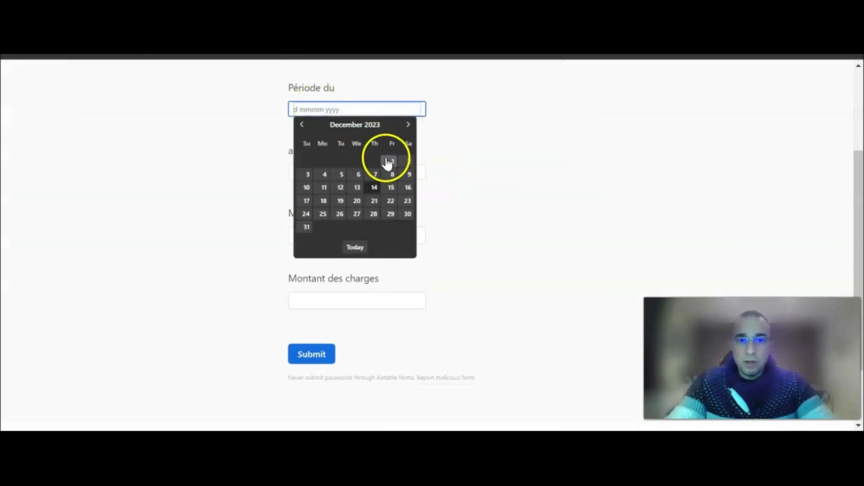
{"action": "left_click", "coordinate": [320, 170]}
{"action": "left_click", "coordinate": [311, 295]}
{"action": "left_click", "coordinate": [333, 236]}
{"action": "type", "text": "500"}
{"action": "left_click", "coordinate": [320, 300]}
{"action": "type", "text": "8"}
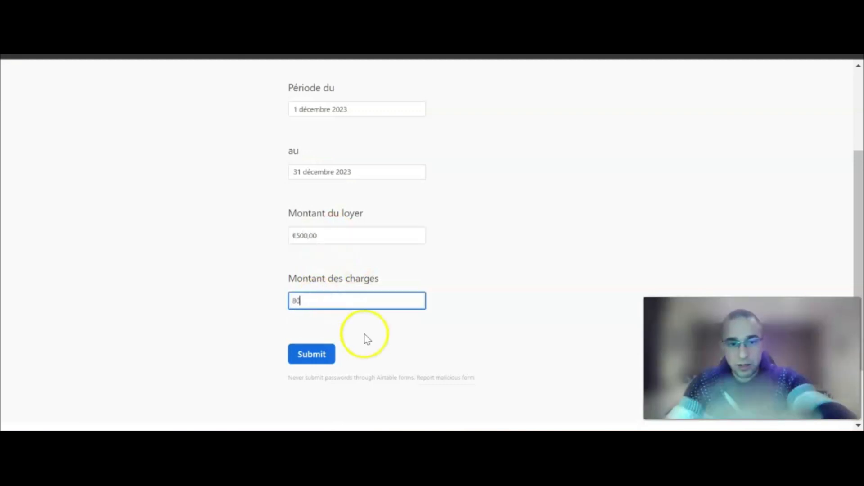
{"action": "type", "text": "0"}
{"action": "left_click", "coordinate": [388, 348]}
{"action": "left_click", "coordinate": [313, 354]}
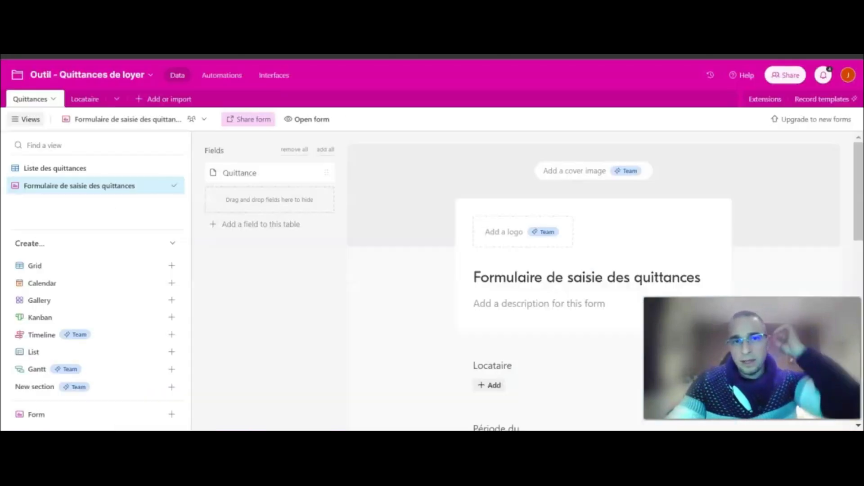
Select the old receipt records in Liste des quittances and delete them.
{"action": "left_click", "coordinate": [70, 170]}
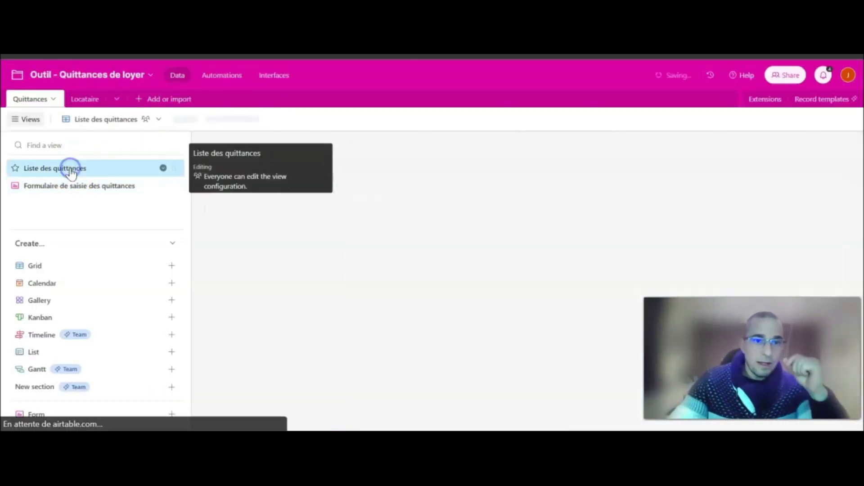
{"action": "left_click", "coordinate": [201, 191]}
{"action": "left_click", "coordinate": [201, 174]}
{"action": "right_click", "coordinate": [203, 163]}
{"action": "left_click", "coordinate": [249, 203]}
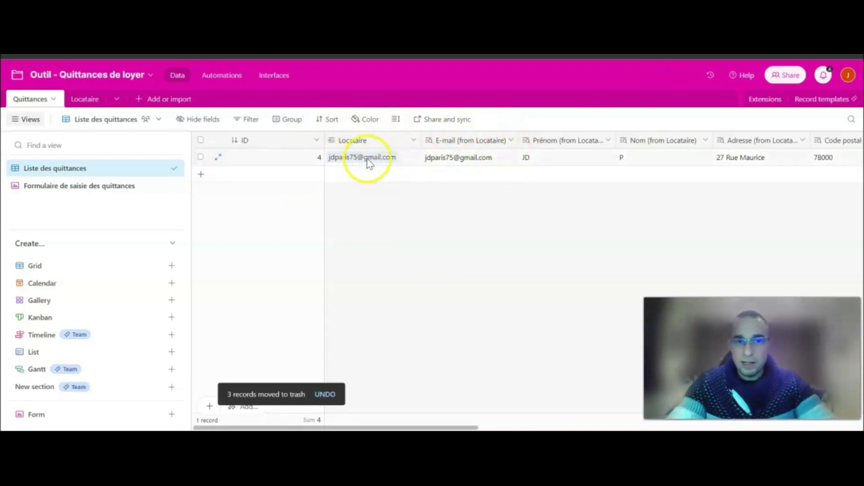
Check the tenant's linked receipts in Locataire and scroll through the Quittances columns.
{"action": "left_click", "coordinate": [75, 101]}
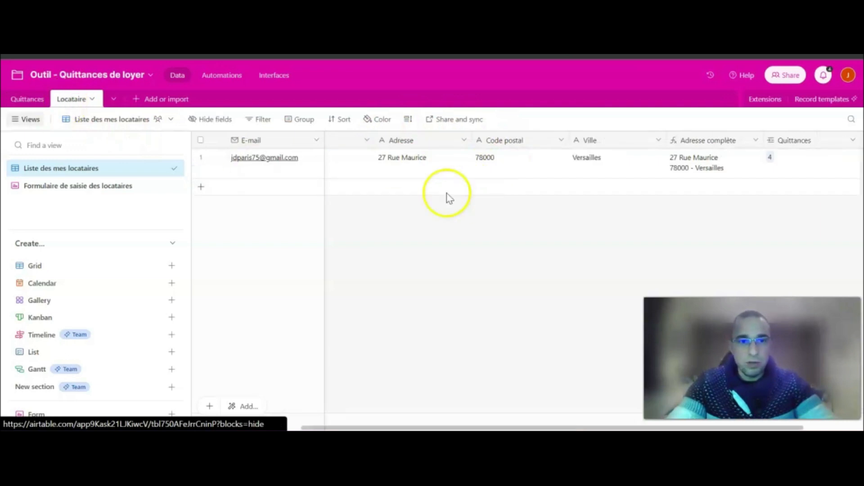
{"action": "left_click", "coordinate": [25, 101]}
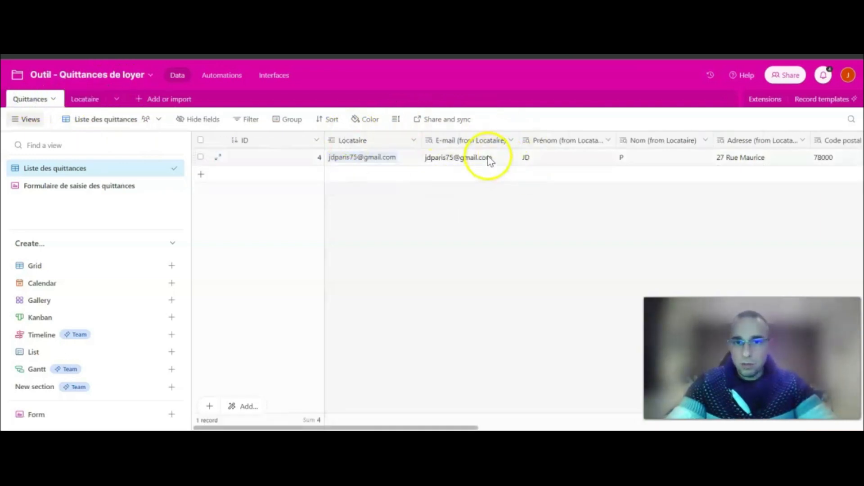
{"action": "left_click_drag", "start_coordinate": [435, 428], "coordinate": [498, 427]}
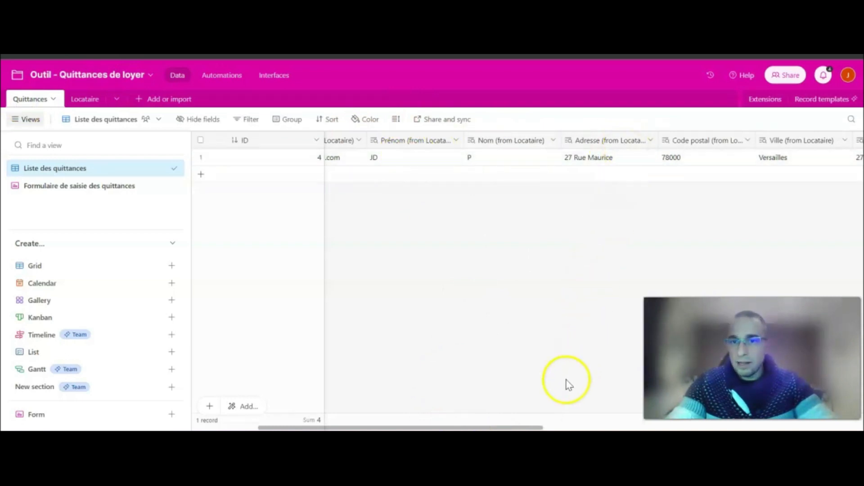
{"action": "left_click_drag", "start_coordinate": [523, 428], "coordinate": [627, 427]}
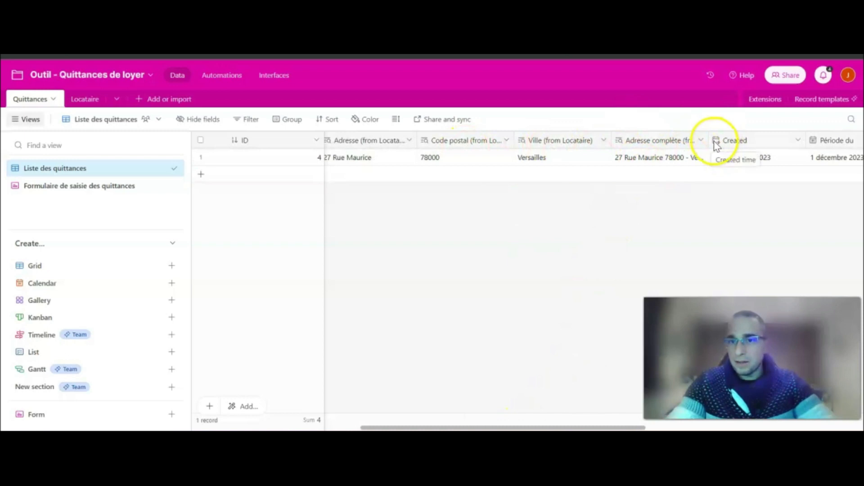
{"action": "left_click", "coordinate": [85, 100]}
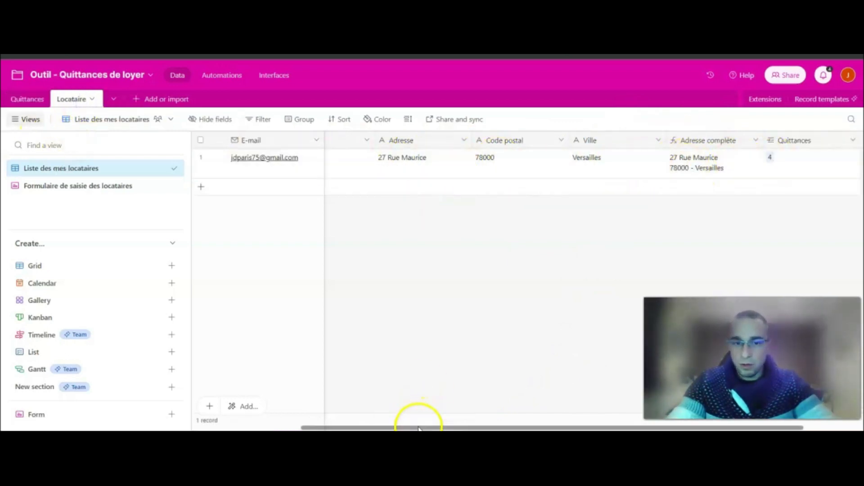
{"action": "left_click_drag", "start_coordinate": [421, 428], "coordinate": [276, 424]}
{"action": "left_click", "coordinate": [28, 100]}
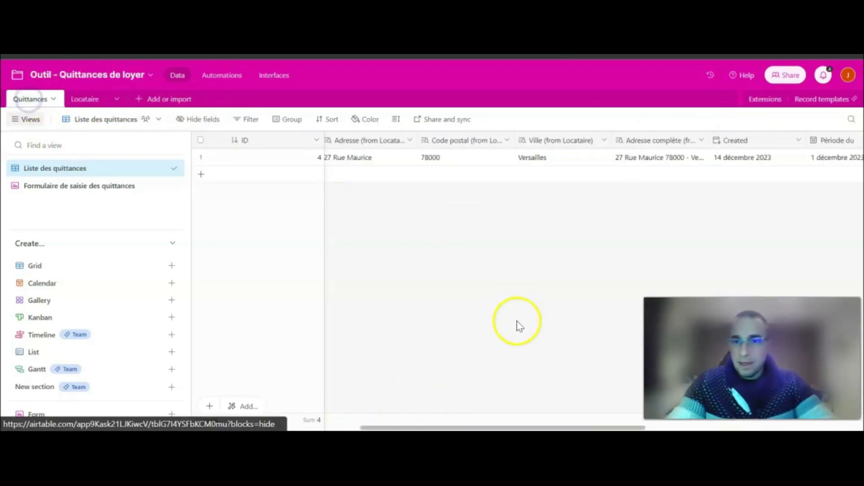
{"action": "left_click_drag", "start_coordinate": [535, 427], "coordinate": [693, 427]}
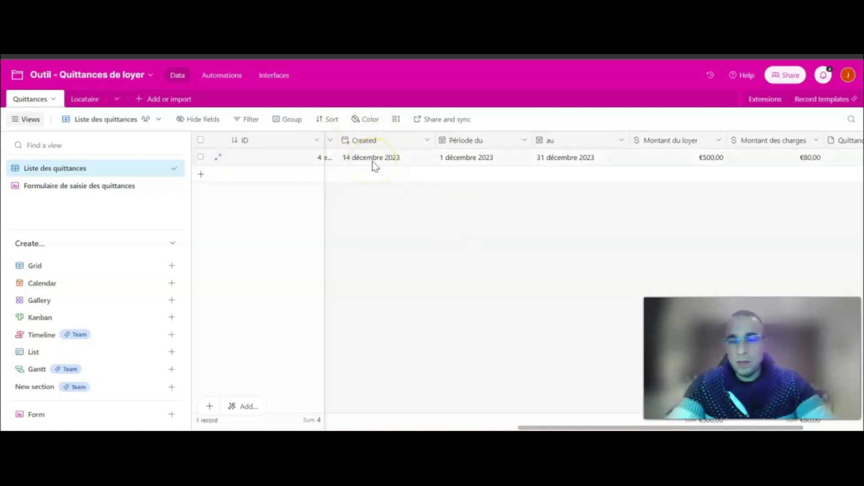
{"action": "left_click_drag", "start_coordinate": [534, 427], "coordinate": [572, 427]}
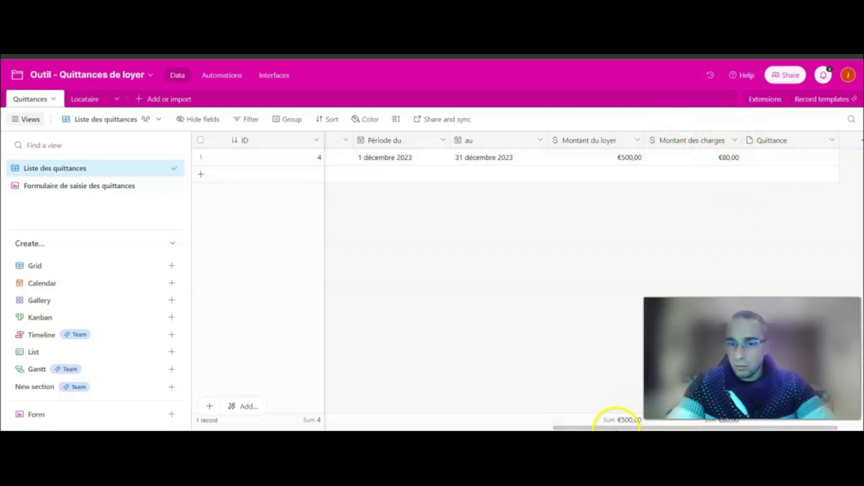
{"action": "mouse_move", "coordinate": [614, 428]}
{"action": "left_mouse_down"}
{"action": "mouse_move", "coordinate": [661, 427]}
{"action": "mouse_move", "coordinate": [613, 428]}
{"action": "left_mouse_up"}
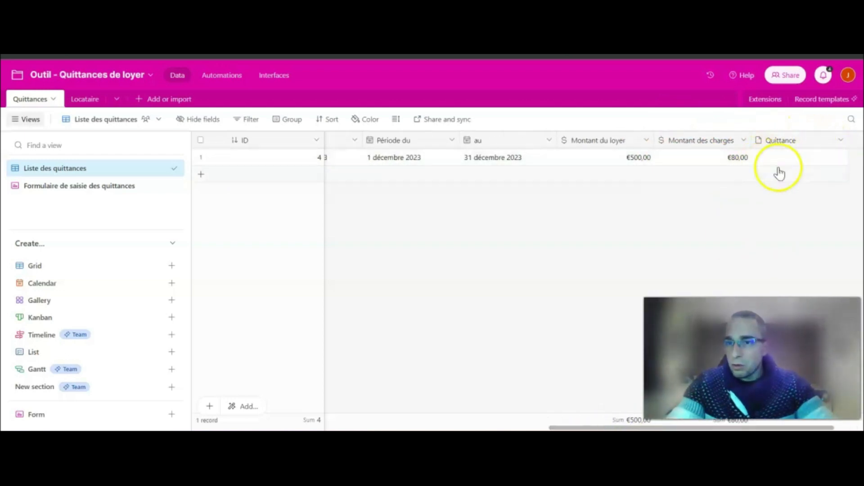
{"action": "left_click_drag", "start_coordinate": [605, 427], "coordinate": [318, 428]}
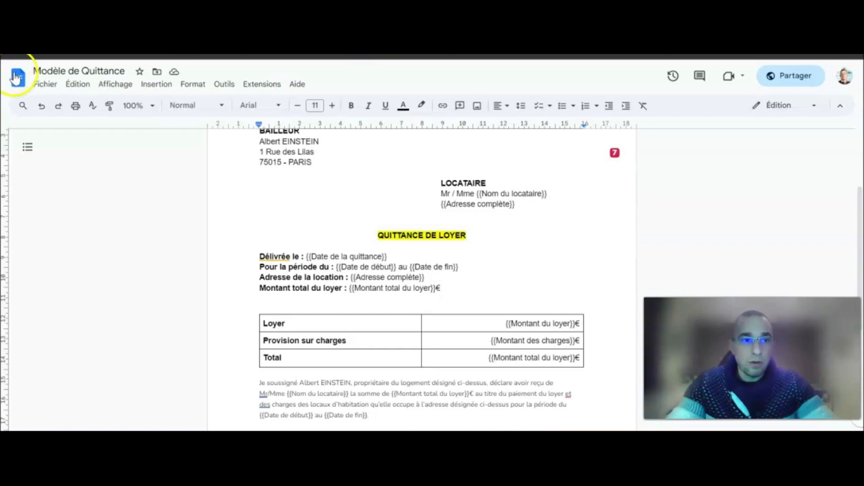
Look inside the Quittances (ALL) Drive folder for generated receipts, then go back to Airtable.
{"action": "left_click", "coordinate": [15, 75]}
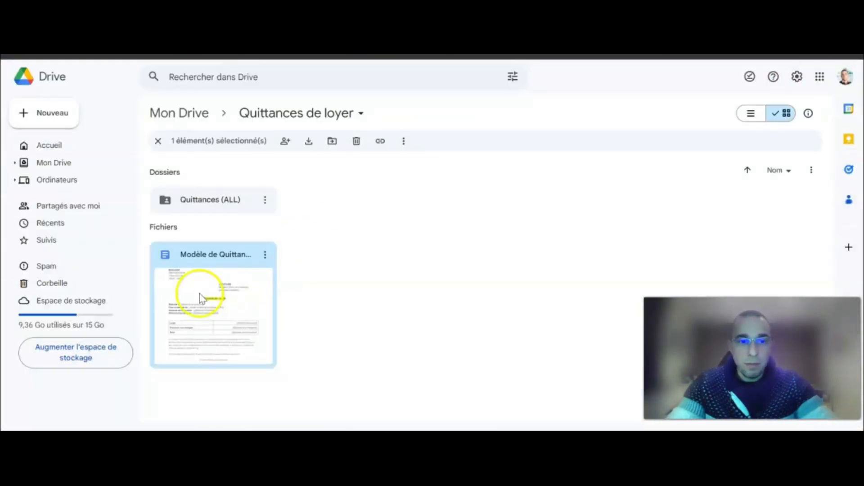
{"action": "double_click", "coordinate": [223, 199]}
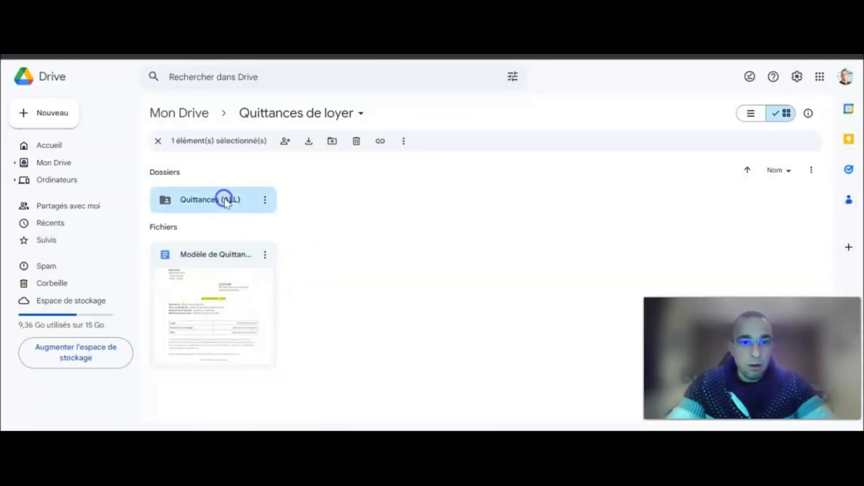
{"action": "left_click", "coordinate": [300, 117]}
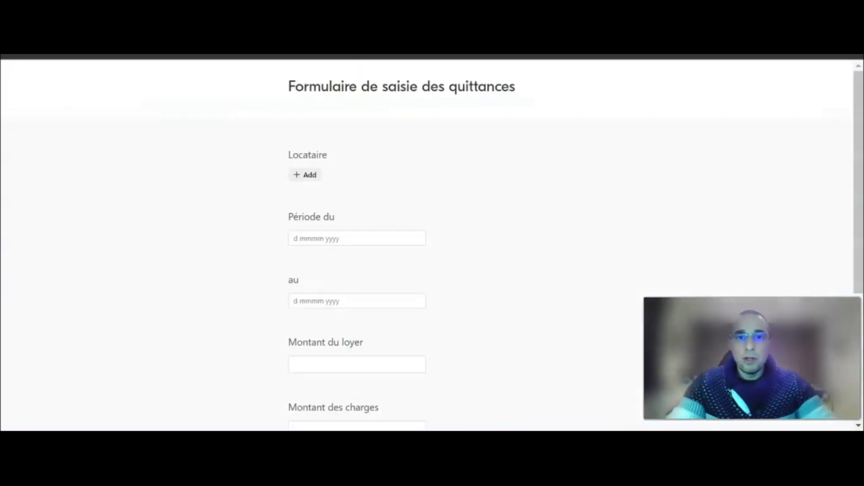
{"action": "key", "text": "ctrl+Tab"}
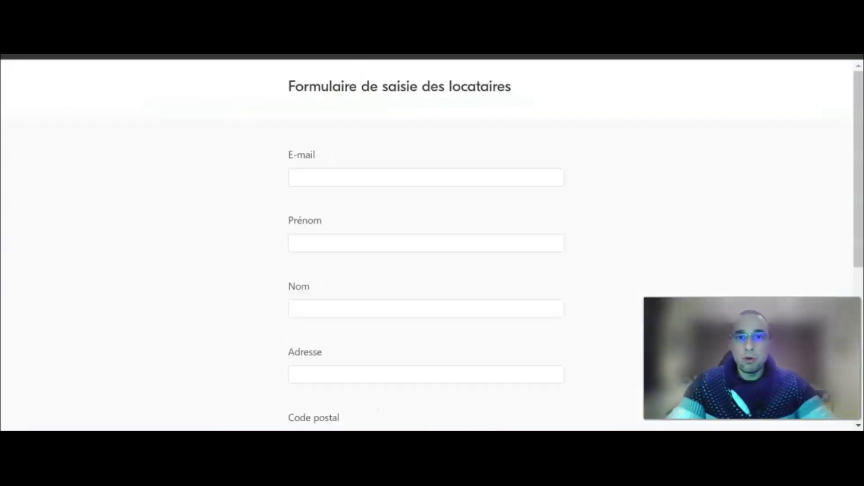
{"action": "key", "text": "ctrl+Tab"}
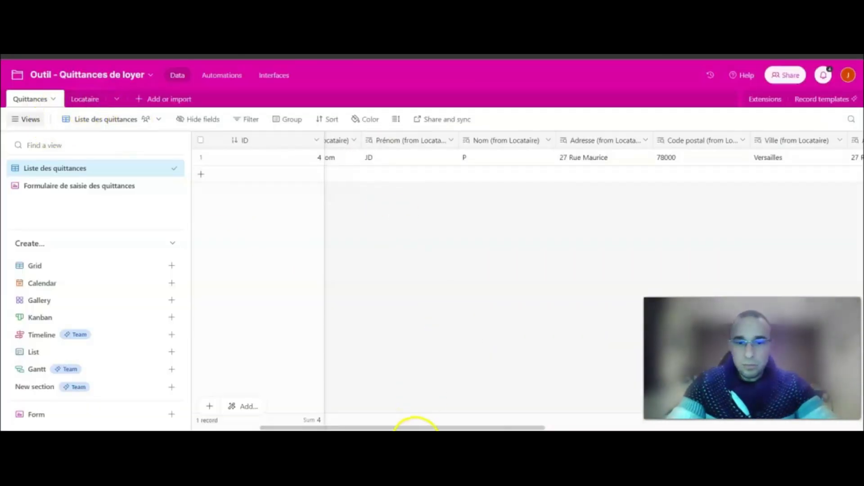
{"action": "left_click_drag", "start_coordinate": [418, 427], "coordinate": [313, 427]}
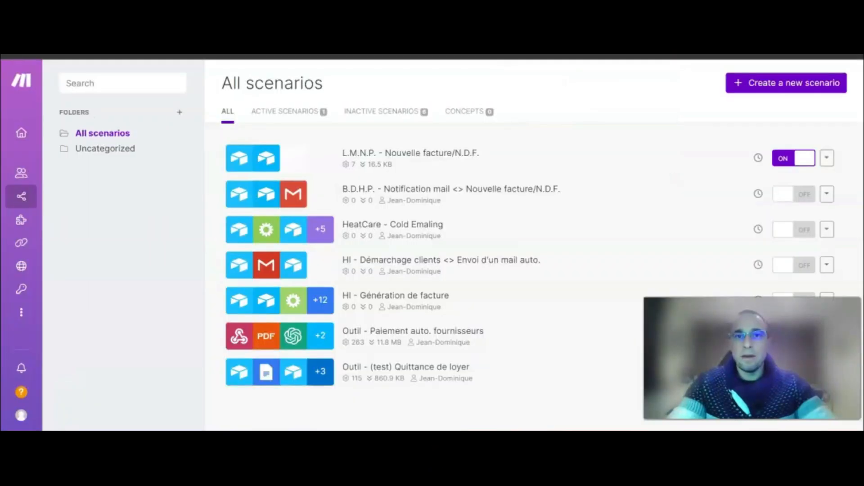
Create and save a new scenario named 'Quittances de loyer', then start adding its first module.
{"action": "left_click", "coordinate": [786, 90]}
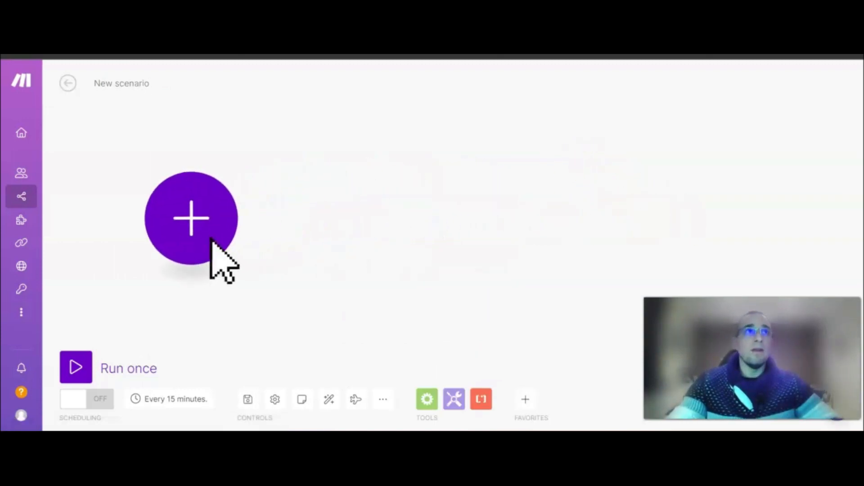
{"action": "left_click", "coordinate": [110, 81]}
{"action": "type", "text": "Quittances de loyer"}
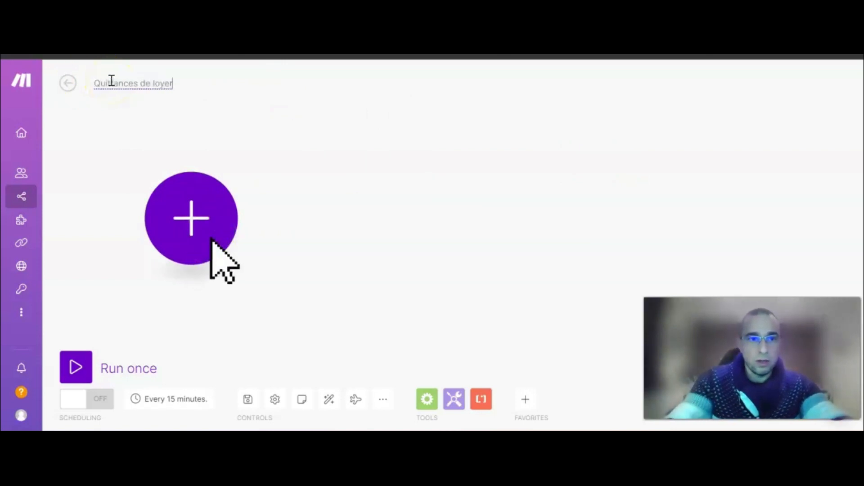
{"action": "key", "text": "Return"}
{"action": "left_click", "coordinate": [241, 400]}
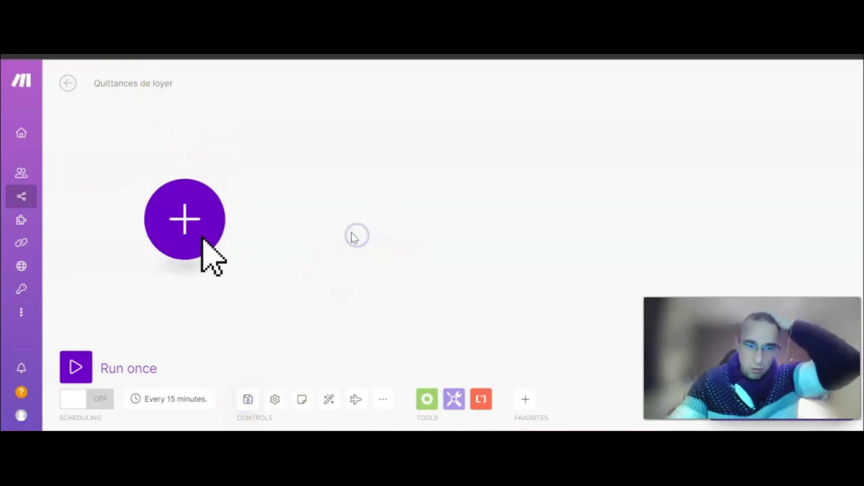
{"action": "left_click", "coordinate": [160, 217]}
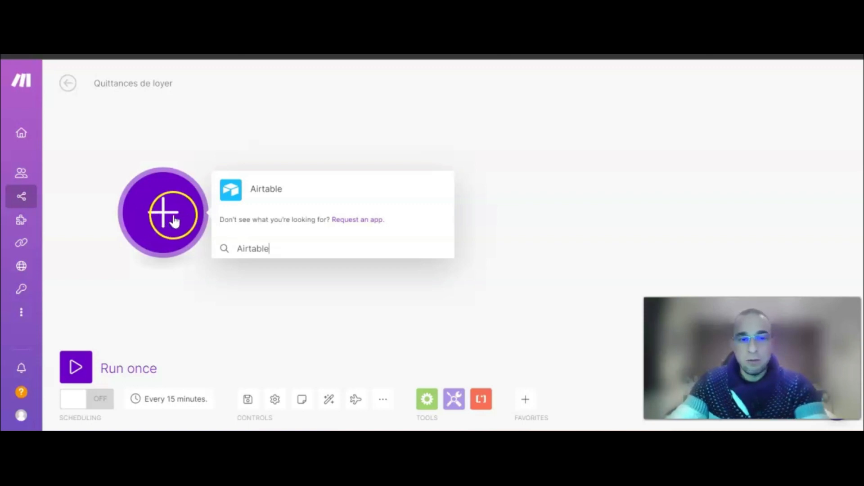
Add an Airtable Watch Records trigger using the existing Airtable connection.
{"action": "left_click", "coordinate": [282, 189]}
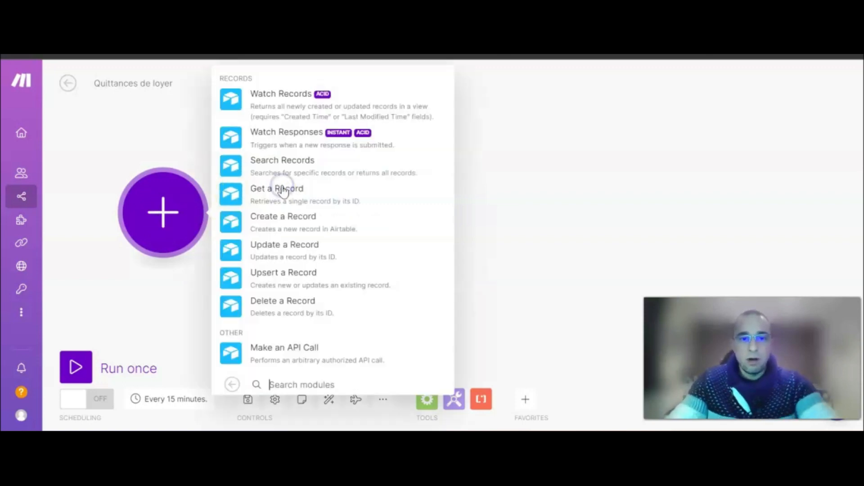
{"action": "left_click", "coordinate": [294, 100]}
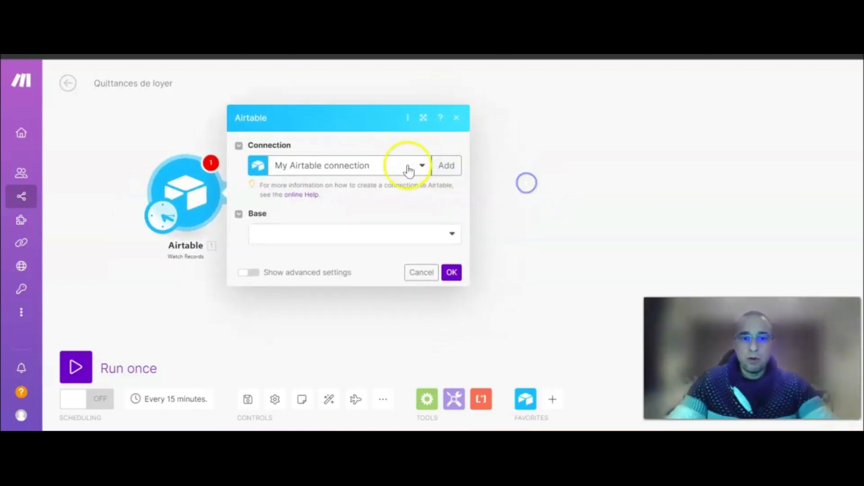
{"action": "left_click", "coordinate": [406, 166]}
{"action": "left_click", "coordinate": [345, 188]}
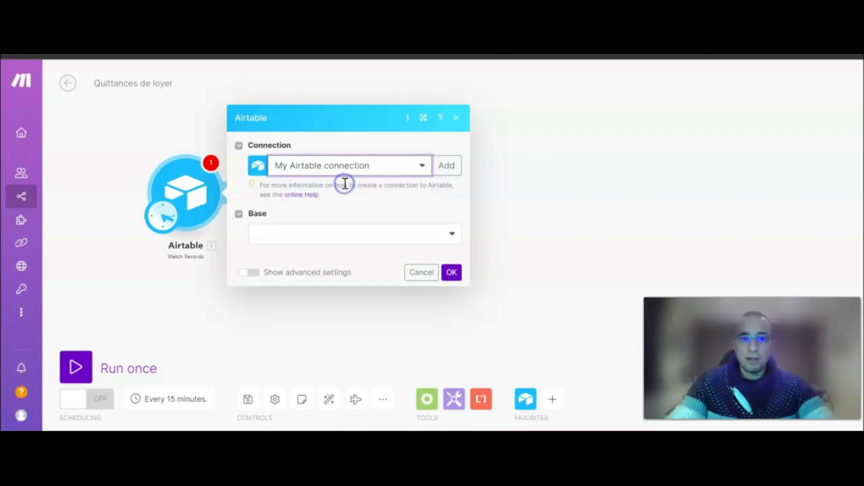
Set the trigger's base to 'Outil - Quittances de loyer' and its table to 'Quittances'.
{"action": "left_click", "coordinate": [292, 233]}
{"action": "scroll", "coordinate": [338, 325], "scroll_direction": "down", "scroll_amount": 3}
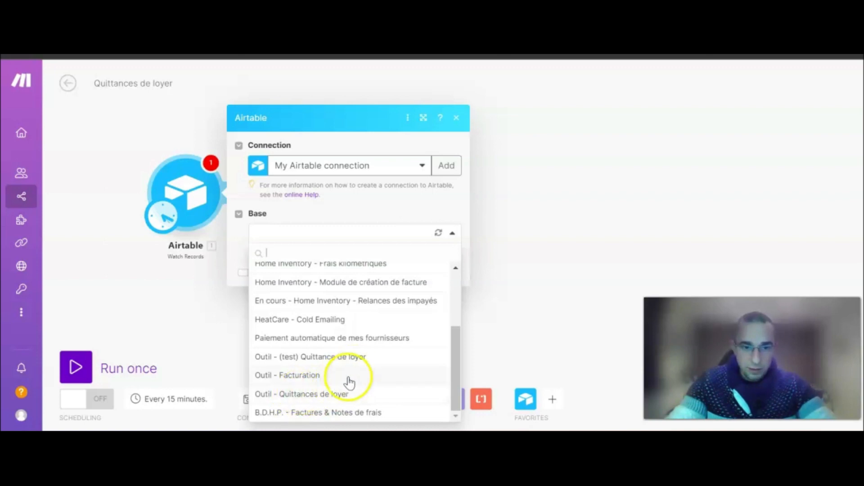
{"action": "left_click", "coordinate": [281, 394]}
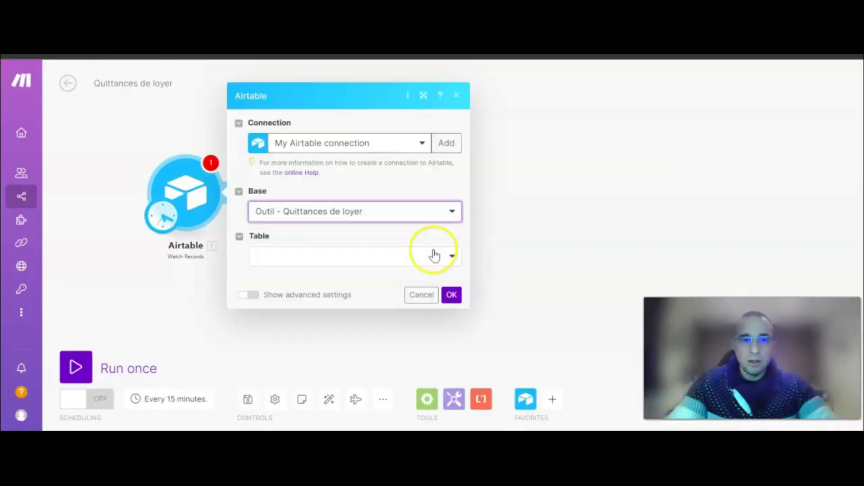
{"action": "left_click", "coordinate": [377, 259]}
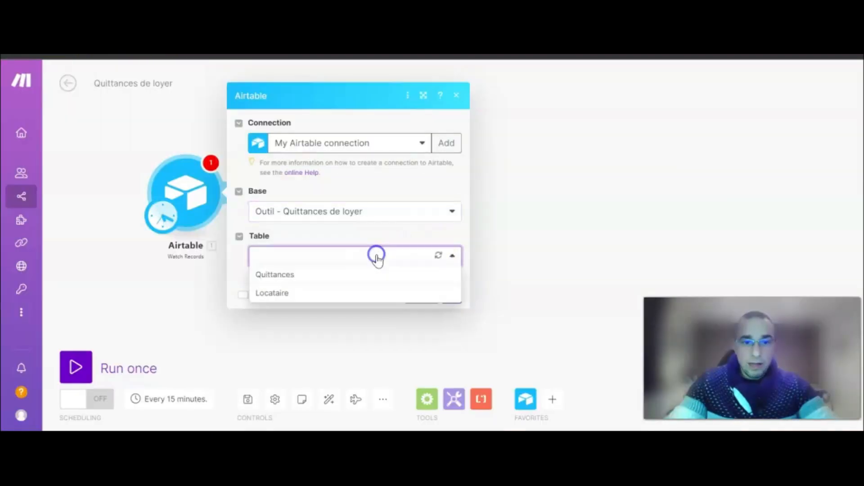
{"action": "left_click", "coordinate": [289, 275]}
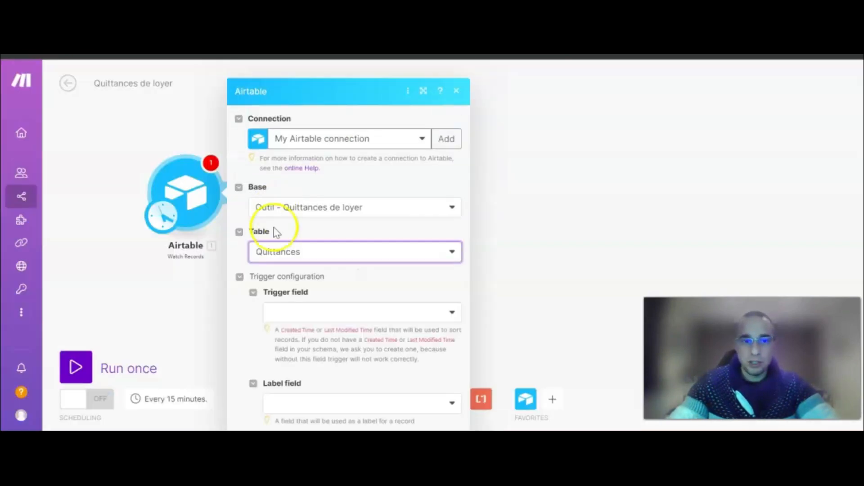
{"action": "scroll", "coordinate": [385, 270], "scroll_direction": "down", "scroll_amount": 3}
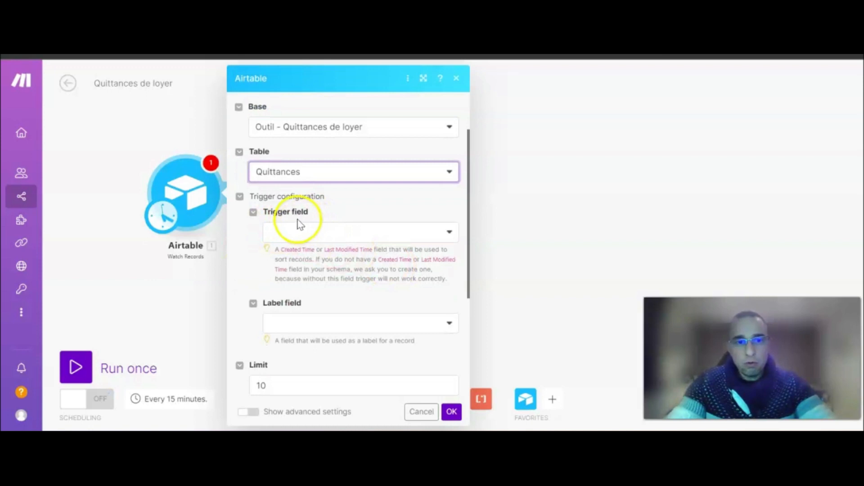
Set the Airtable trigger field to Created and the label field to ID.
{"action": "left_click", "coordinate": [310, 233]}
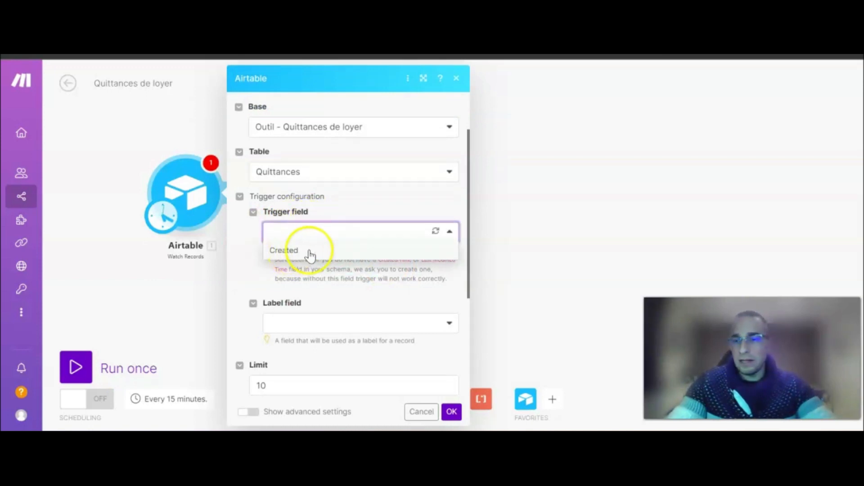
{"action": "left_click", "coordinate": [297, 253]}
{"action": "scroll", "coordinate": [376, 245], "scroll_direction": "down", "scroll_amount": 3}
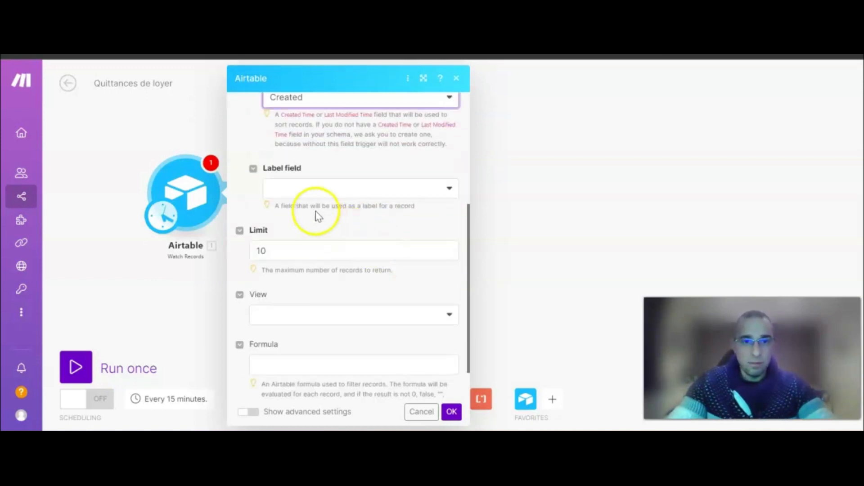
{"action": "left_click", "coordinate": [318, 191]}
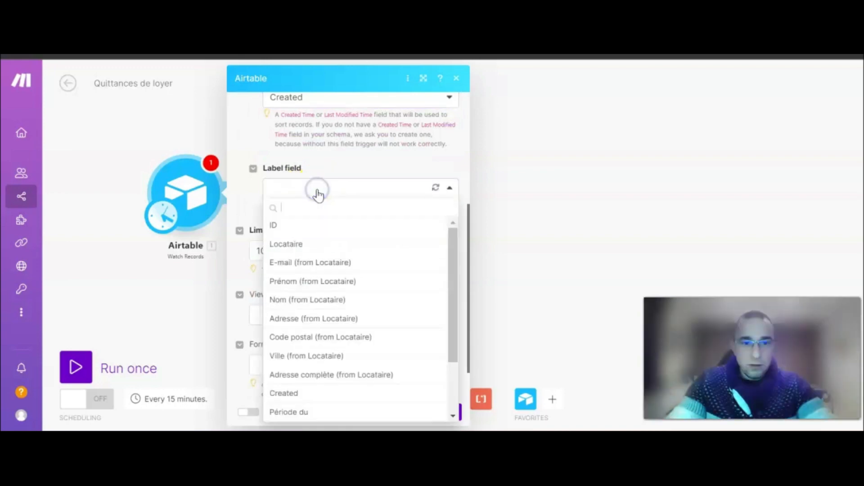
{"action": "left_click", "coordinate": [279, 228]}
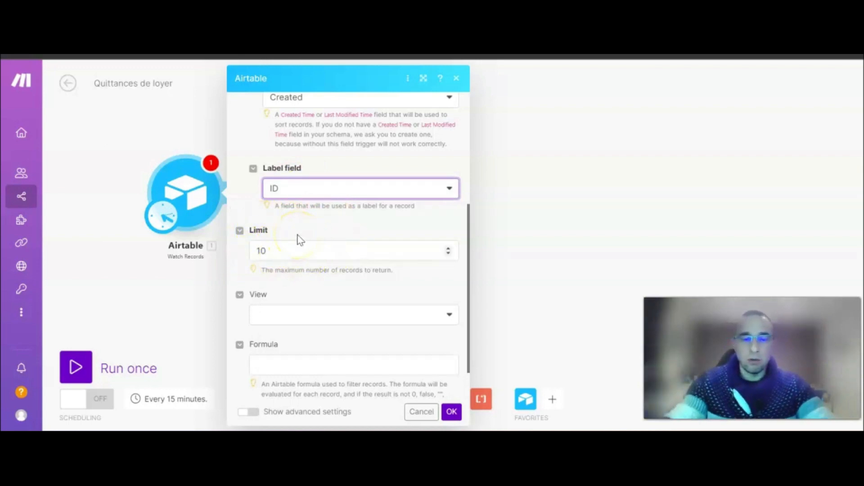
Save the Airtable trigger settings and run the scenario once to fetch records.
{"action": "scroll", "coordinate": [309, 242], "scroll_direction": "down", "scroll_amount": 1}
{"action": "scroll", "coordinate": [324, 247], "scroll_direction": "up", "scroll_amount": 2}
{"action": "scroll", "coordinate": [345, 261], "scroll_direction": "down", "scroll_amount": 2}
{"action": "scroll", "coordinate": [362, 252], "scroll_direction": "up", "scroll_amount": 6}
{"action": "scroll", "coordinate": [367, 248], "scroll_direction": "down", "scroll_amount": 4}
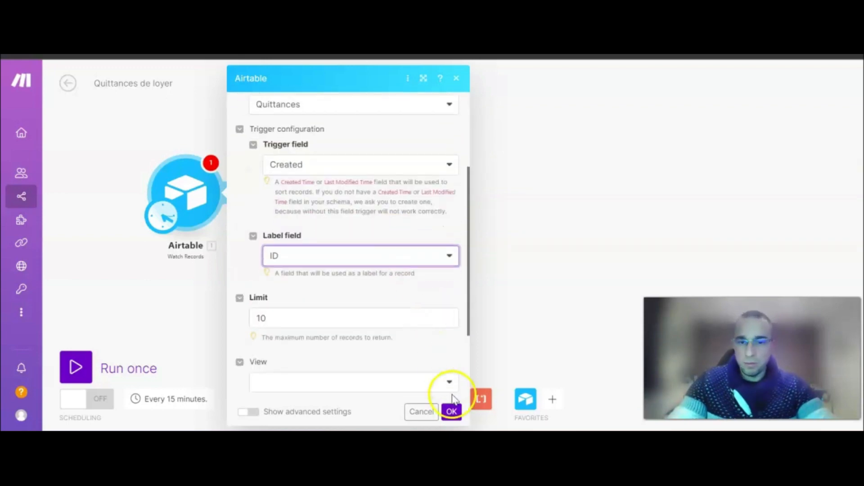
{"action": "left_click", "coordinate": [451, 412]}
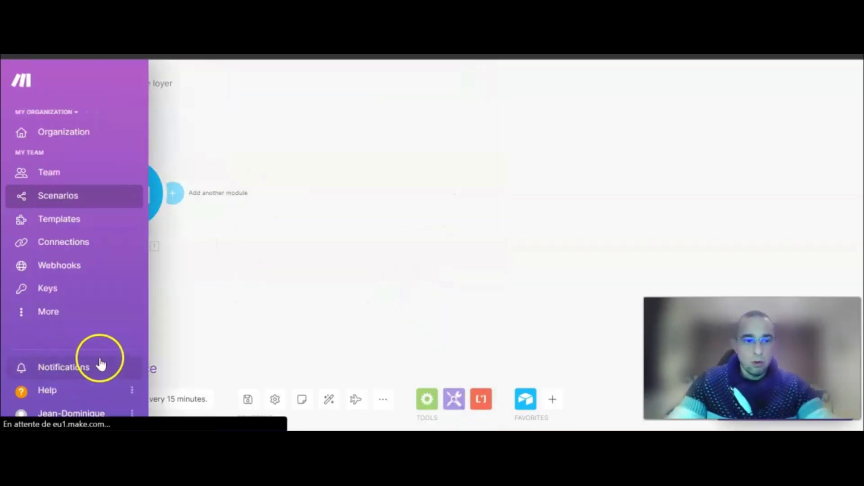
{"action": "left_click", "coordinate": [93, 362]}
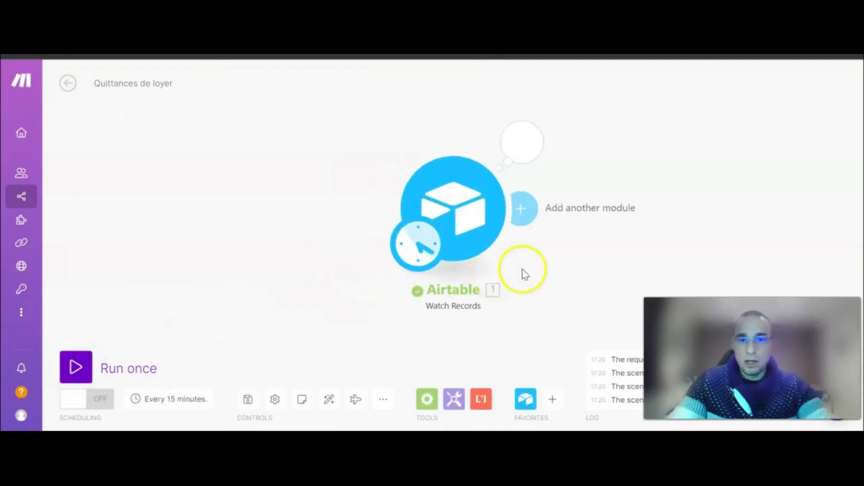
{"action": "left_click", "coordinate": [240, 135]}
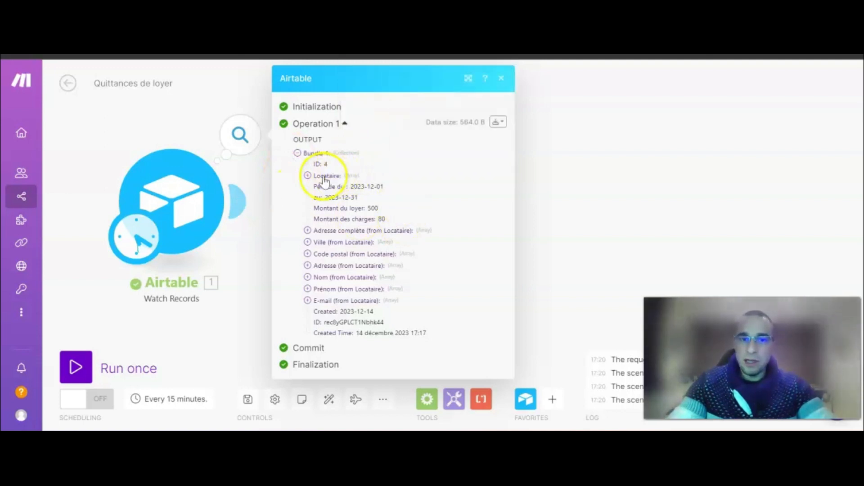
{"action": "left_click", "coordinate": [308, 175]}
{"action": "left_click", "coordinate": [308, 176]}
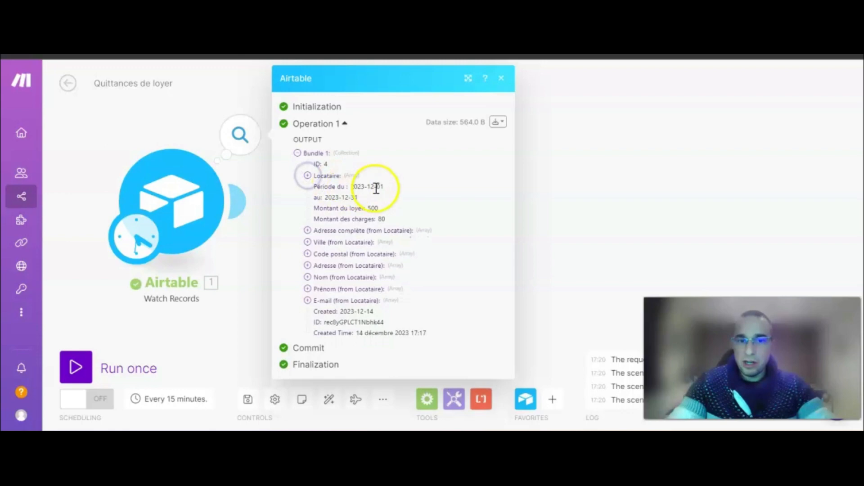
{"action": "left_click", "coordinate": [428, 55]}
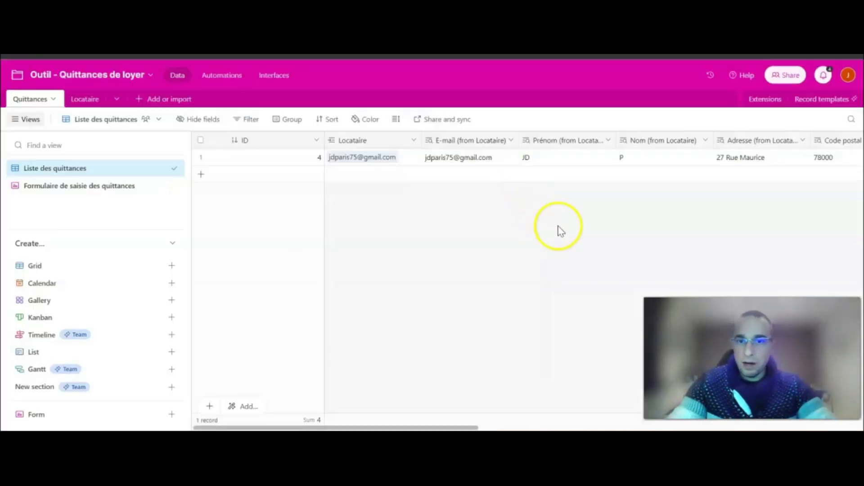
{"action": "left_click_drag", "start_coordinate": [412, 428], "coordinate": [775, 428]}
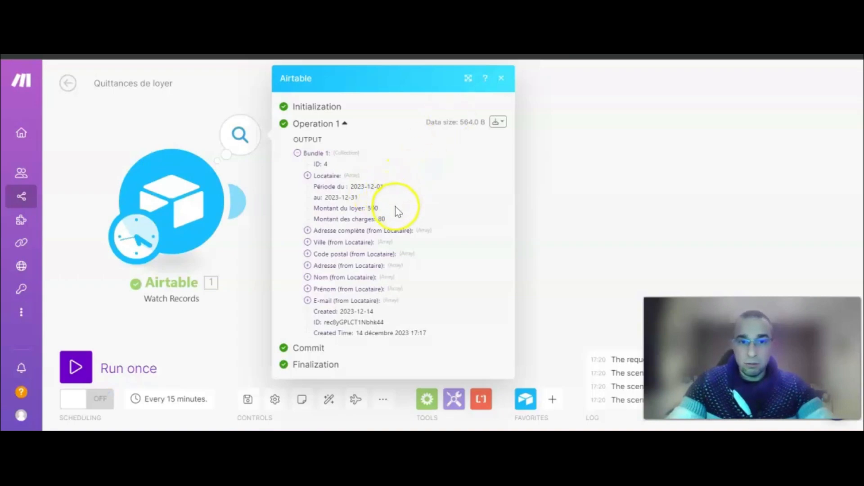
{"action": "left_click_drag", "start_coordinate": [378, 217], "coordinate": [301, 190]}
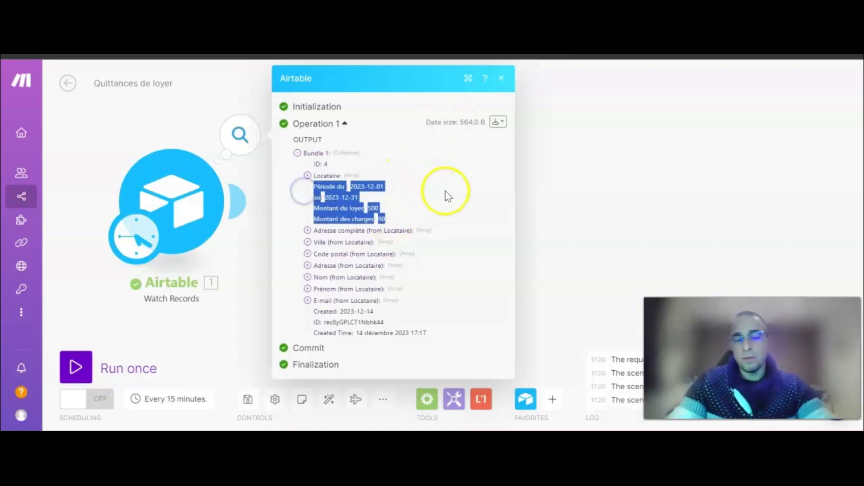
{"action": "left_click", "coordinate": [446, 192]}
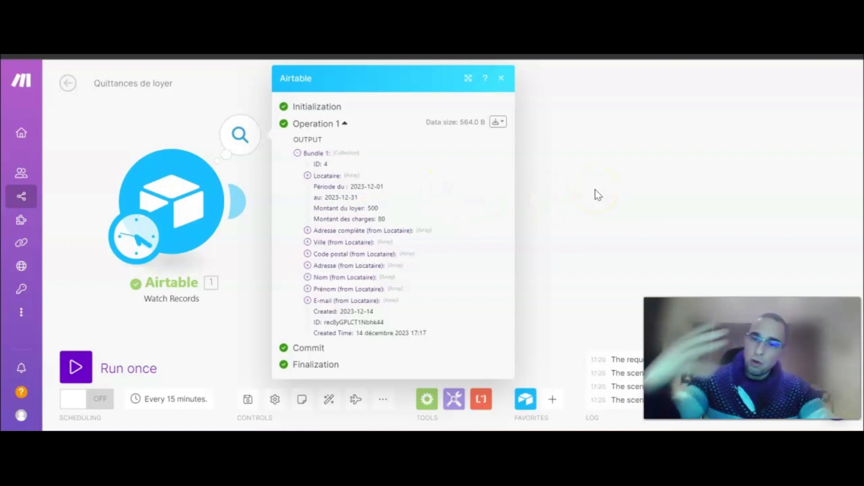
{"action": "left_click", "coordinate": [595, 193]}
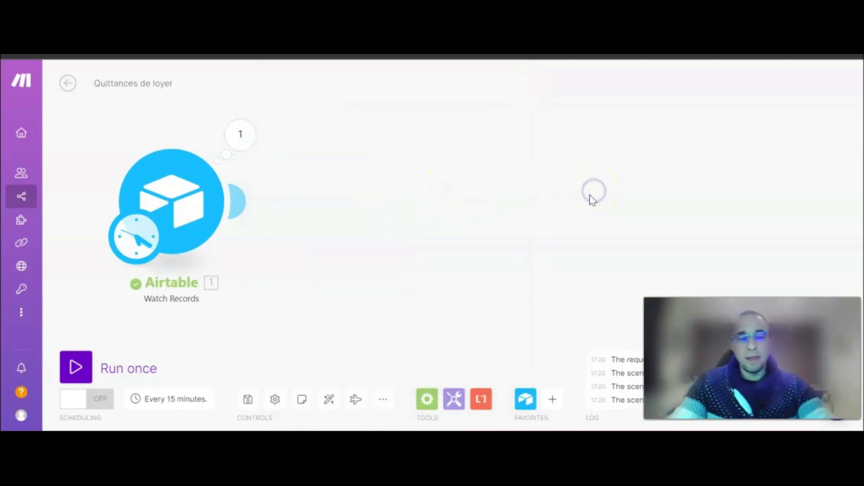
{"action": "left_click_drag", "start_coordinate": [448, 215], "coordinate": [422, 213]}
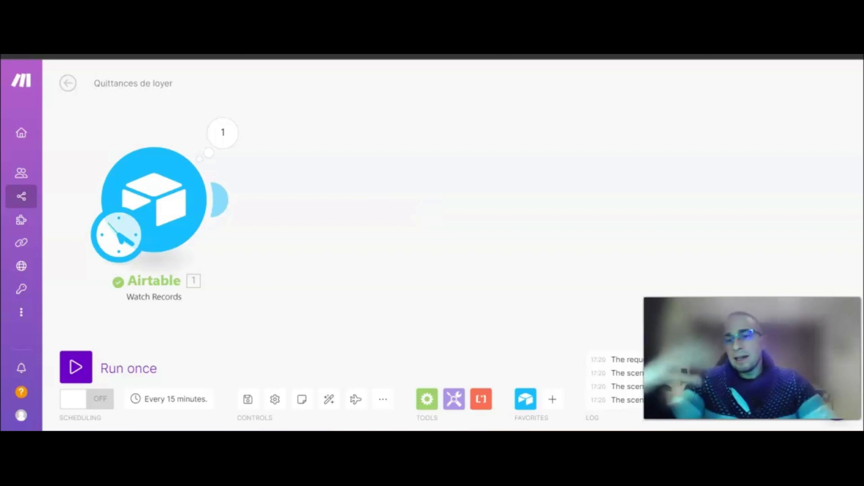
{"action": "mouse_move", "coordinate": [225, 203]}
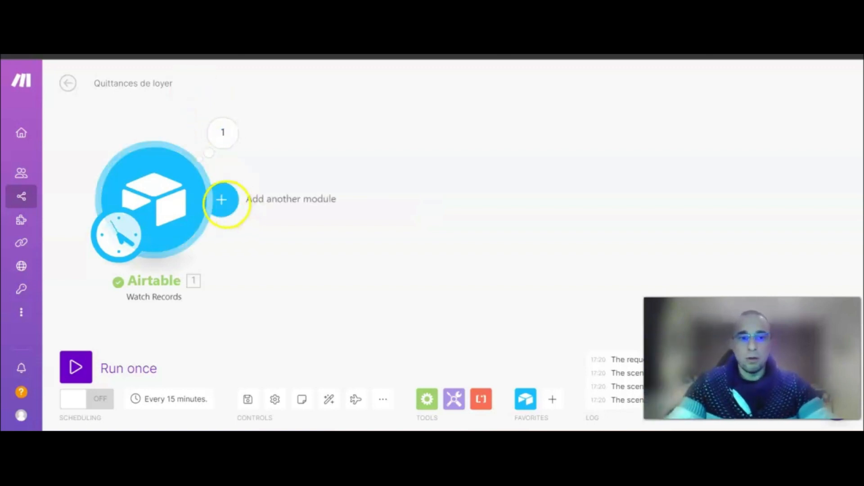
Search 'Docs' for the second module and choose Google Docs' Create a Document from a Template action.
{"action": "left_click", "coordinate": [223, 201]}
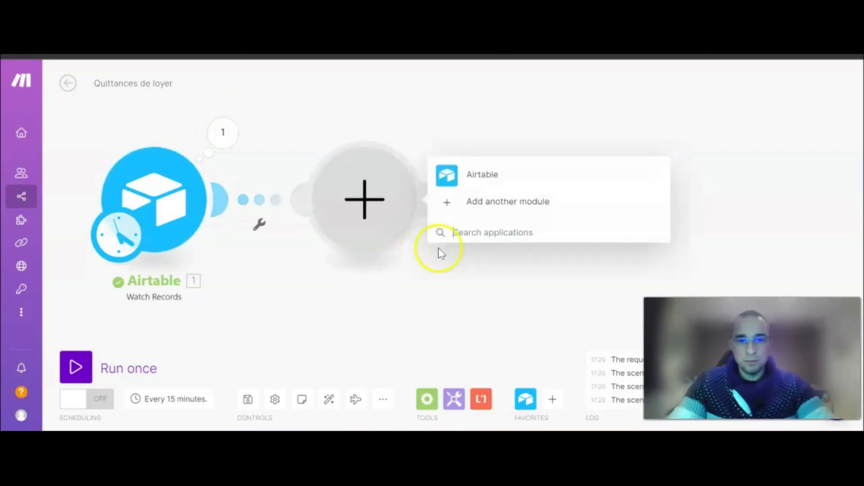
{"action": "type", "text": "Docs"}
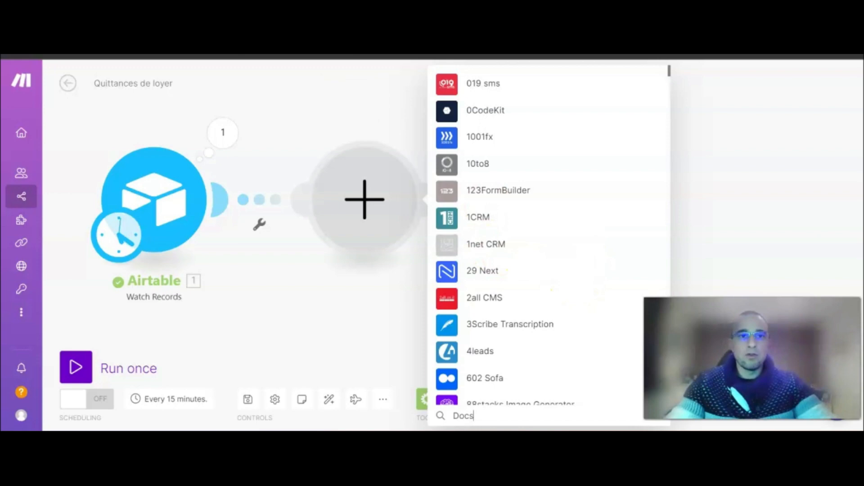
{"action": "left_click", "coordinate": [217, 56]}
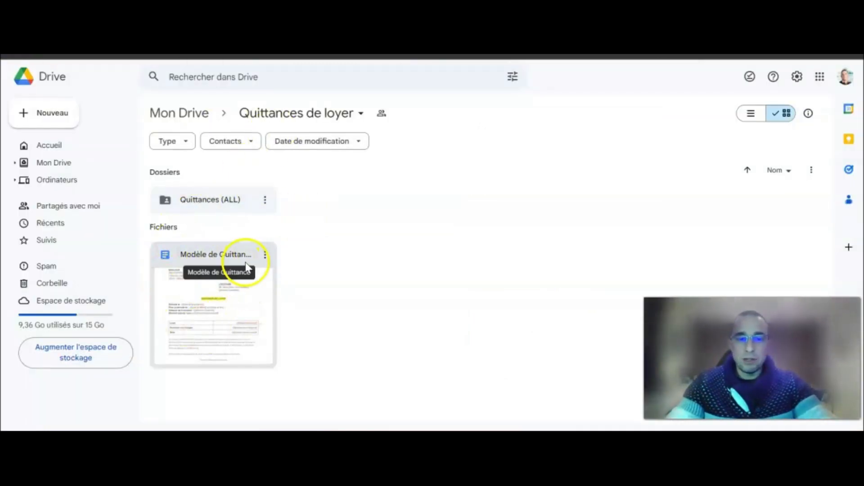
{"action": "left_click", "coordinate": [60, 114]}
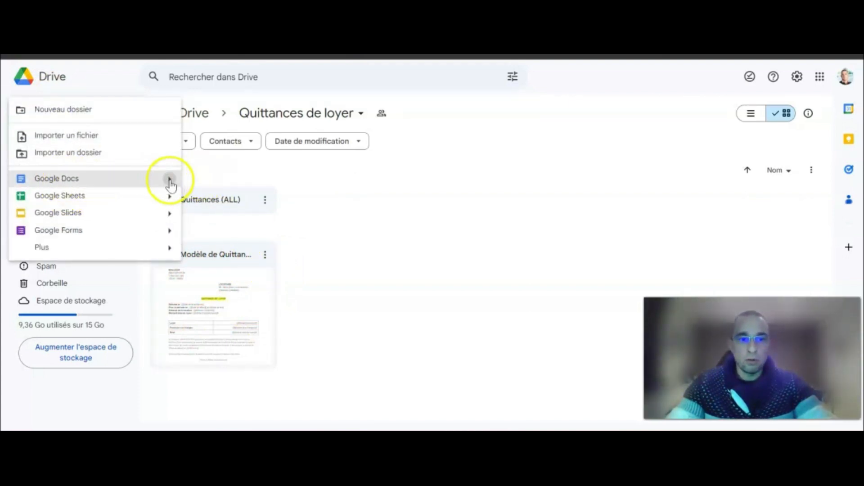
{"action": "mouse_move", "coordinate": [170, 186]}
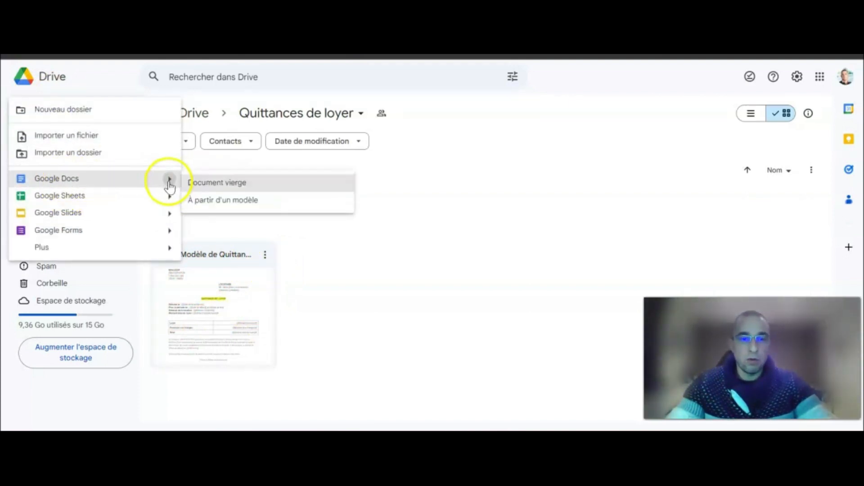
{"action": "left_click", "coordinate": [393, 299]}
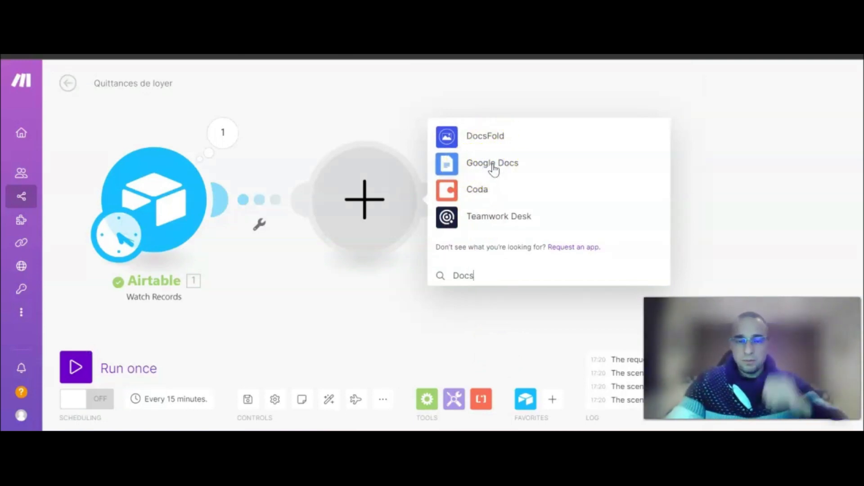
{"action": "left_click", "coordinate": [496, 171]}
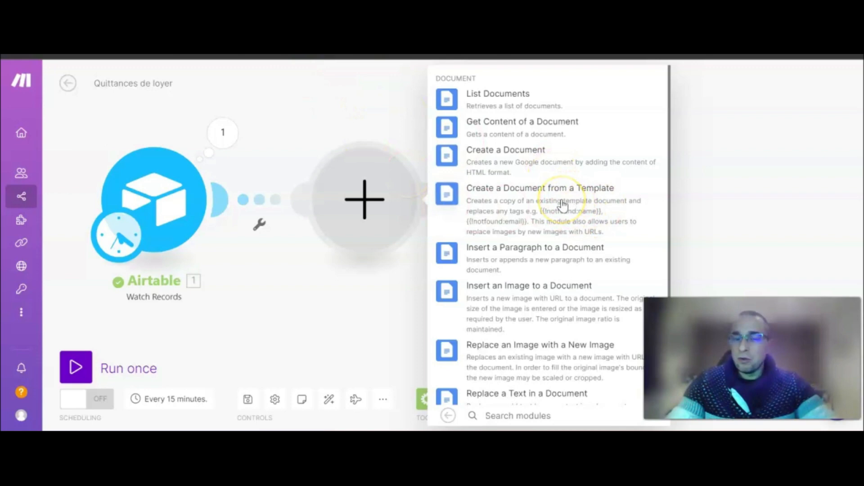
{"action": "left_click", "coordinate": [547, 205]}
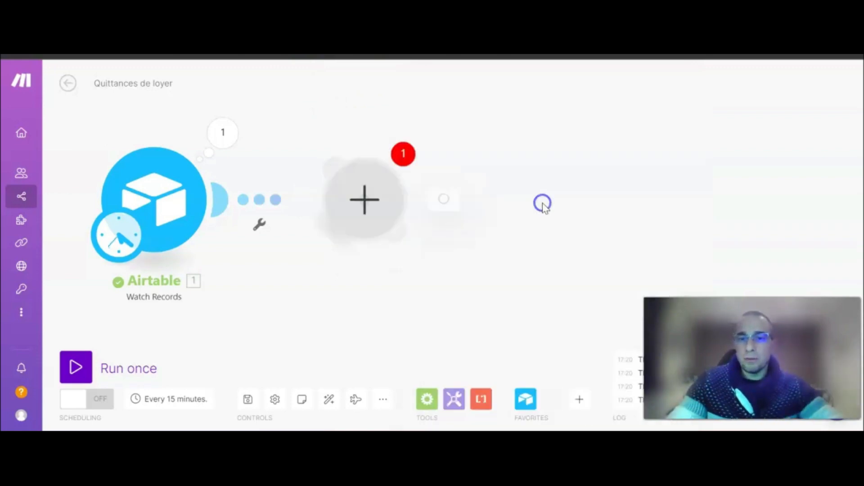
Select the Google connection for the Google Docs module.
{"action": "left_click", "coordinate": [603, 126]}
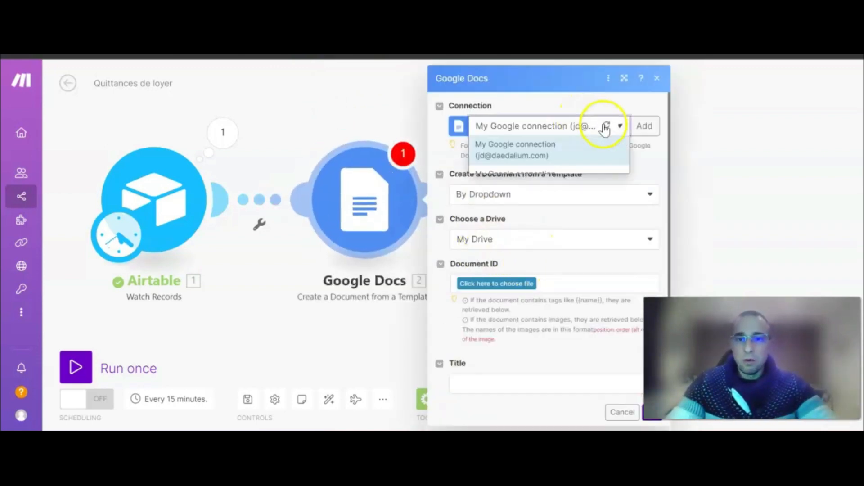
{"action": "left_click", "coordinate": [522, 212]}
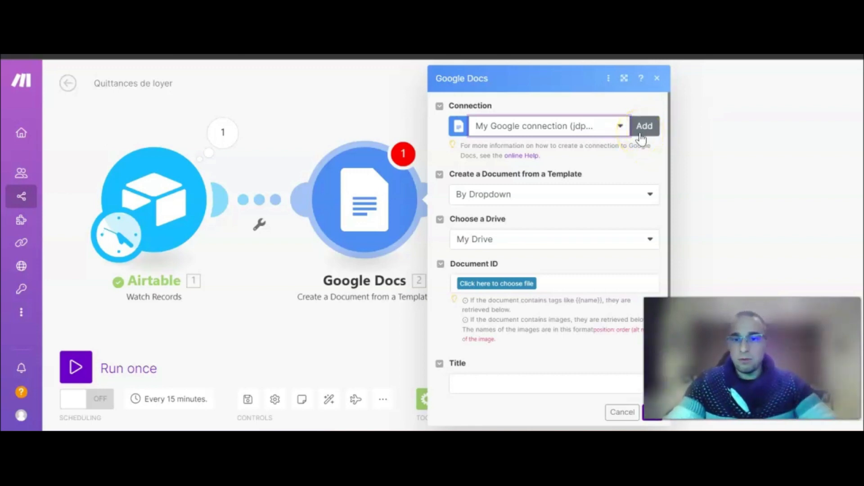
{"action": "left_click_drag", "start_coordinate": [266, 299], "coordinate": [228, 285]}
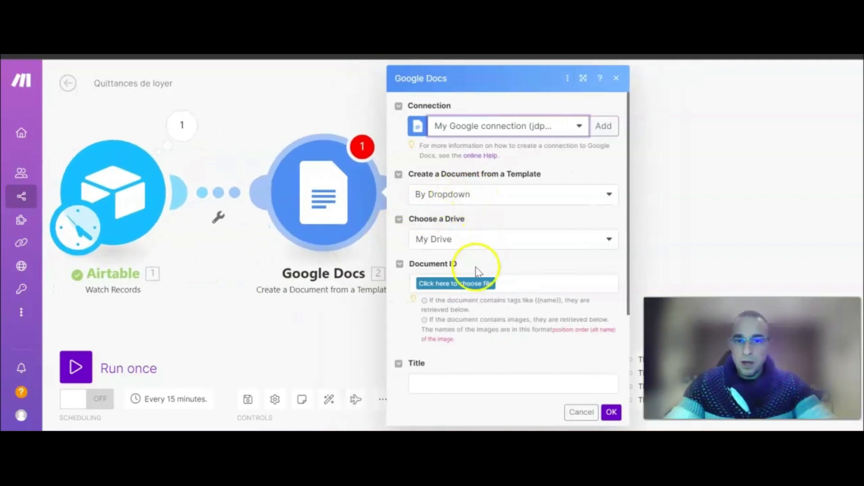
Choose Modèle de Quittance from the Quittances de loyer folder in My Drive as the template.
{"action": "left_click", "coordinate": [459, 287]}
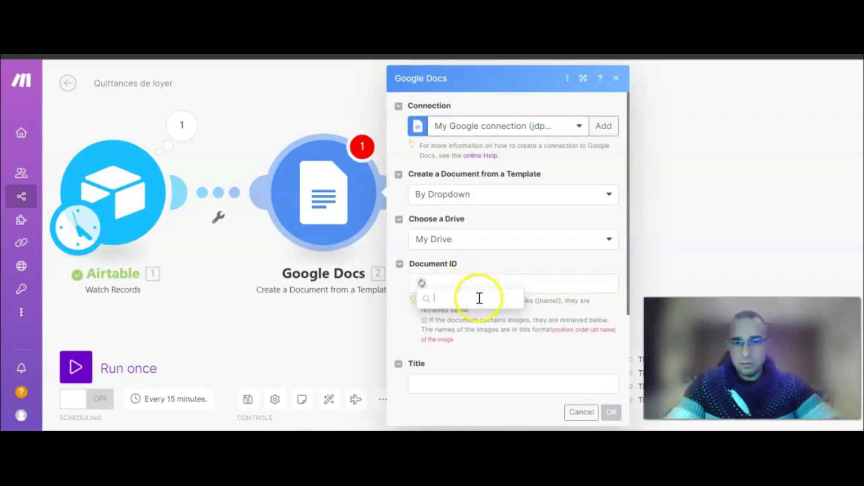
{"action": "scroll", "coordinate": [484, 349], "scroll_direction": "down", "scroll_amount": 5}
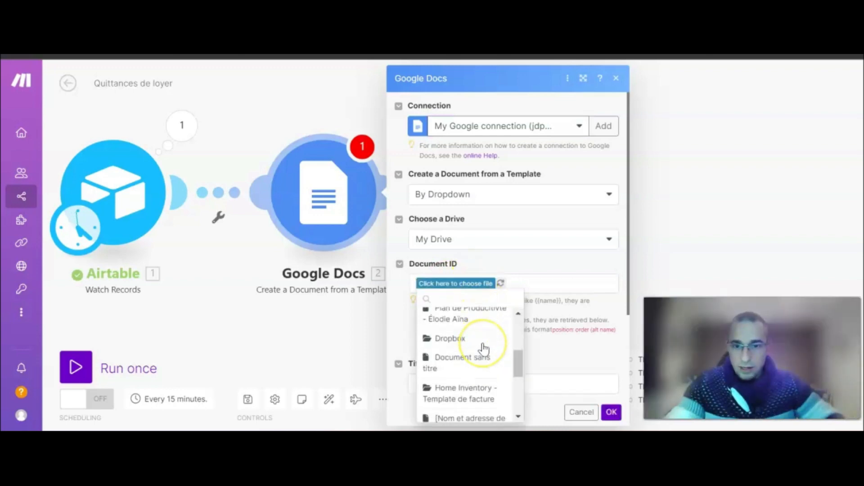
{"action": "scroll", "coordinate": [483, 348], "scroll_direction": "up", "scroll_amount": 5}
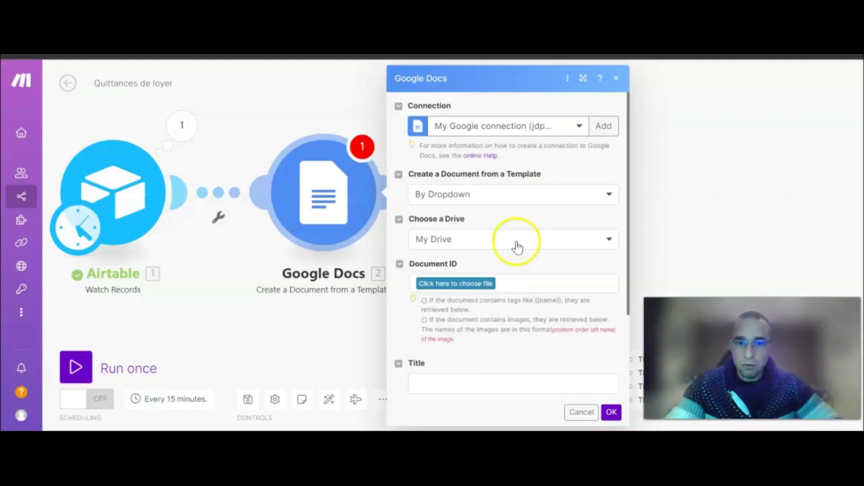
{"action": "left_click", "coordinate": [483, 285]}
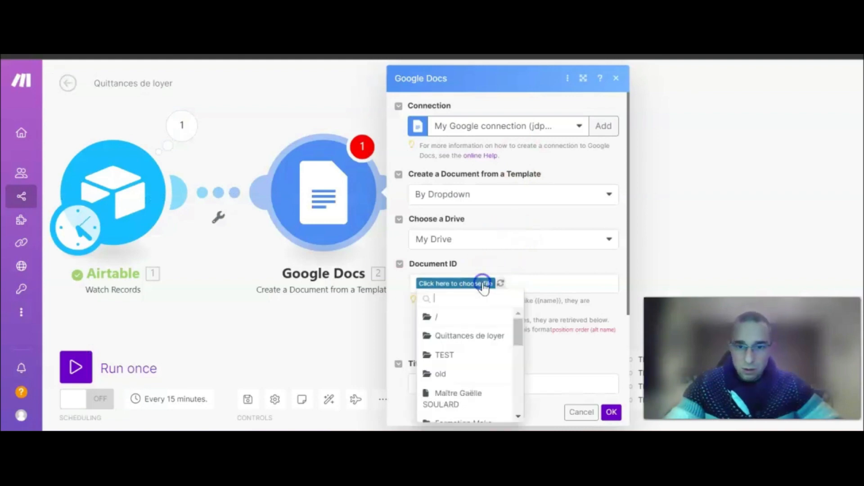
{"action": "left_click", "coordinate": [476, 337]}
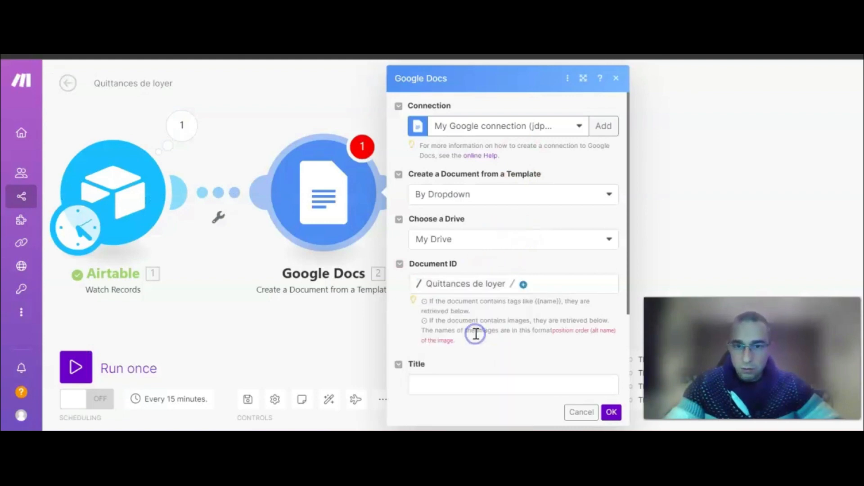
{"action": "left_click", "coordinate": [524, 286]}
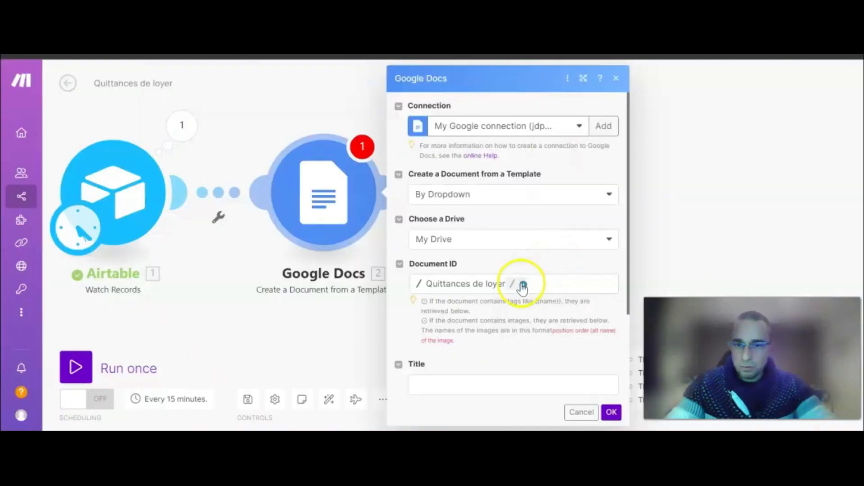
{"action": "left_click", "coordinate": [525, 284]}
{"action": "left_click", "coordinate": [556, 318]}
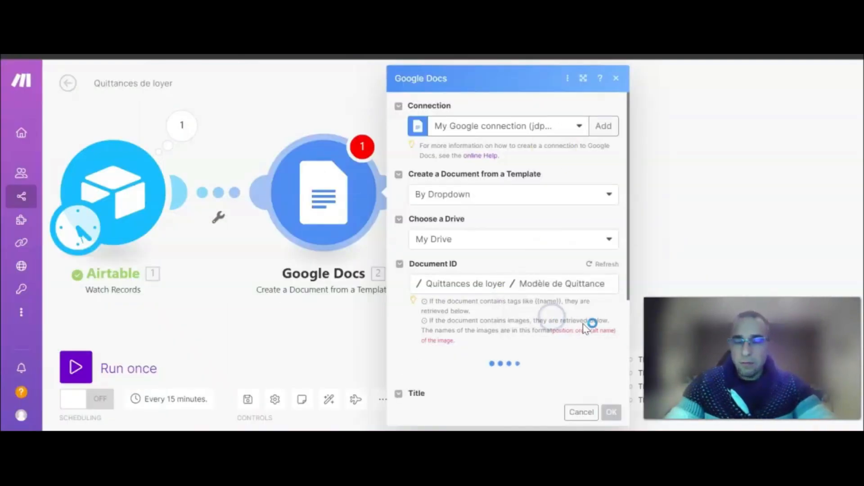
Open Modèle de Quittance from Drive and inspect the Nom du locataire placeholder in the LOCATAIRE block.
{"action": "left_click", "coordinate": [558, 288]}
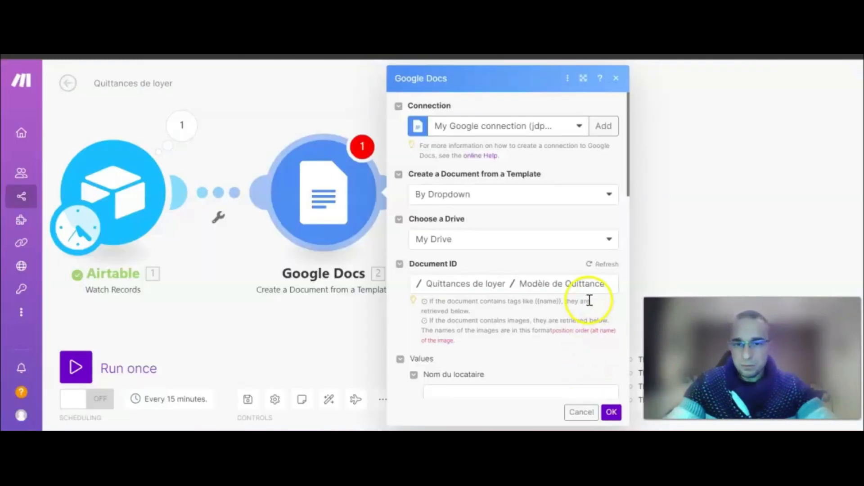
{"action": "scroll", "coordinate": [589, 301], "scroll_direction": "down", "scroll_amount": 5}
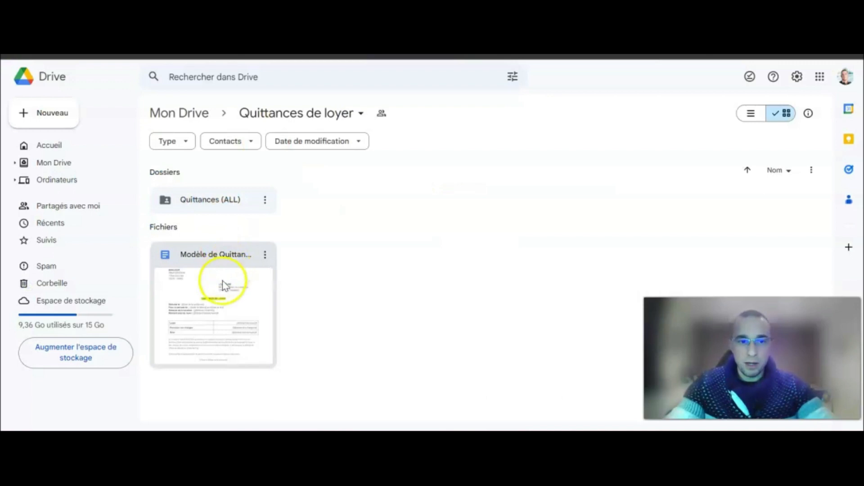
{"action": "double_click", "coordinate": [224, 283]}
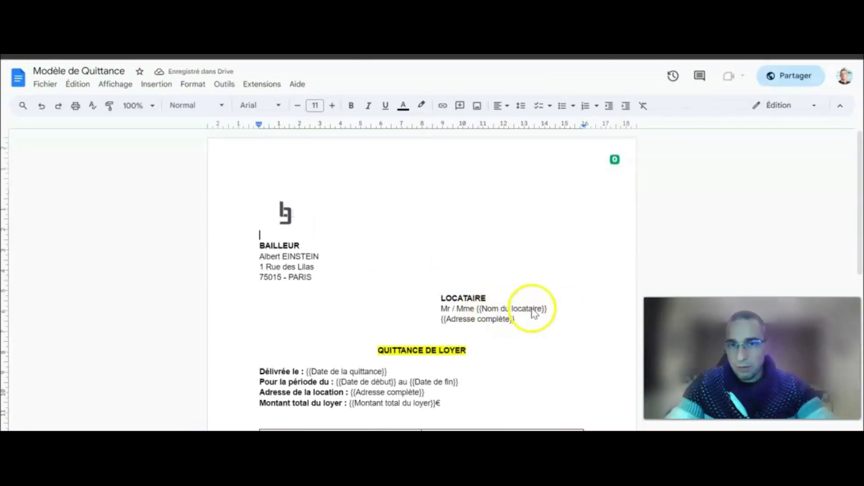
{"action": "key", "text": "ctrl+Tab"}
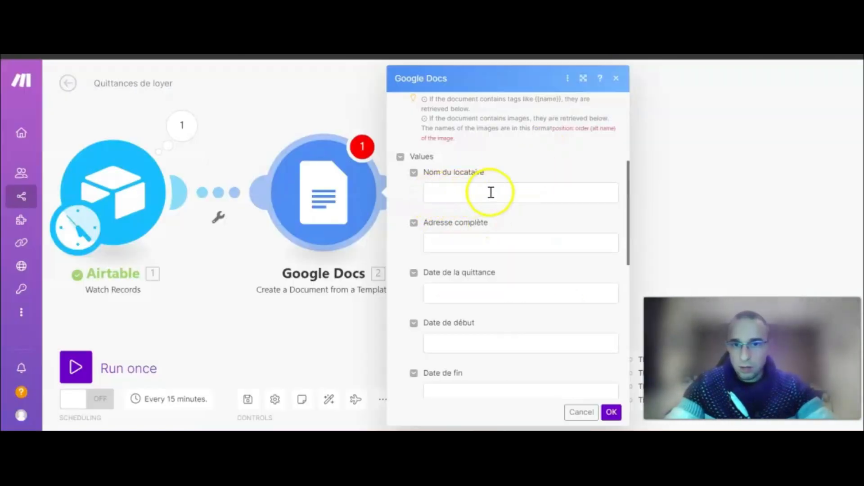
{"action": "key", "text": "ctrl+shift+Tab"}
{"action": "left_click", "coordinate": [560, 305]}
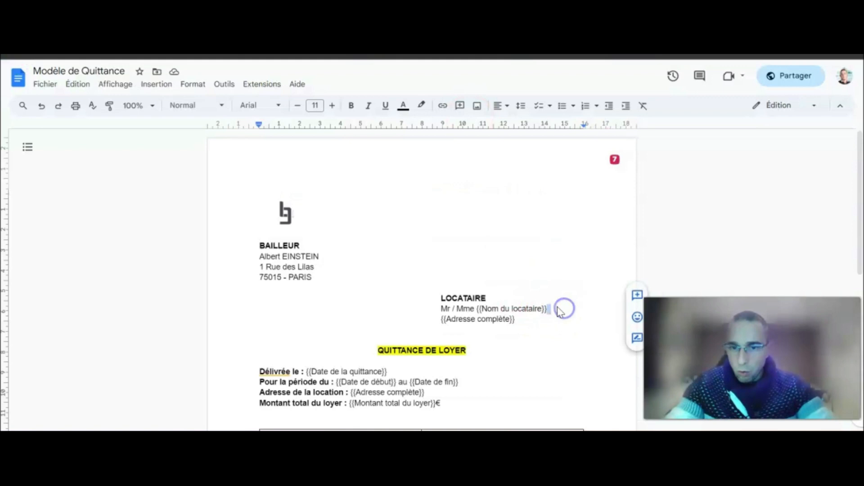
{"action": "left_click", "coordinate": [553, 309]}
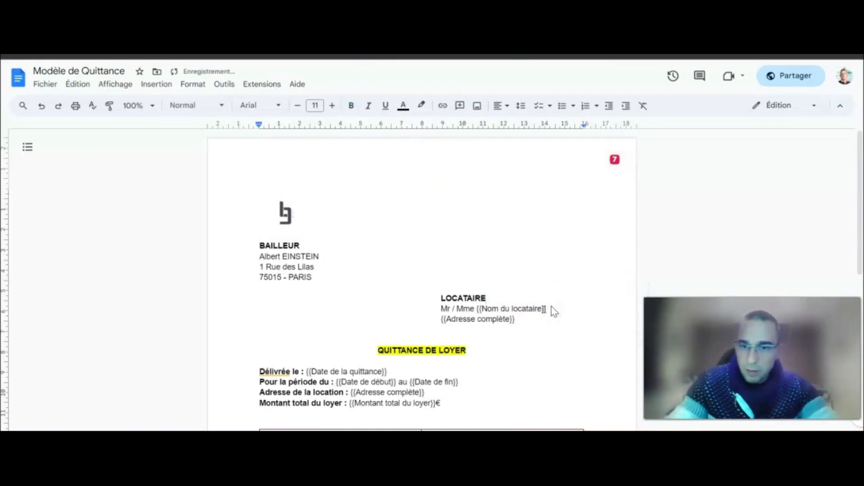
{"action": "left_click", "coordinate": [550, 296]}
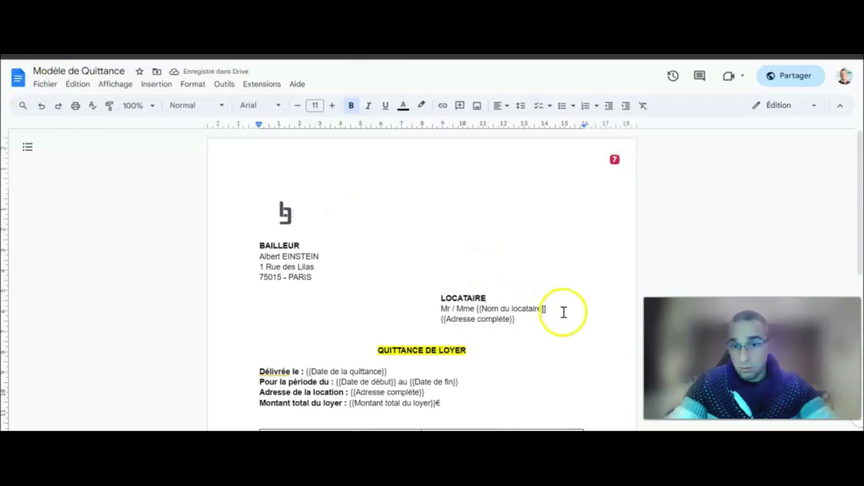
{"action": "left_click", "coordinate": [544, 311]}
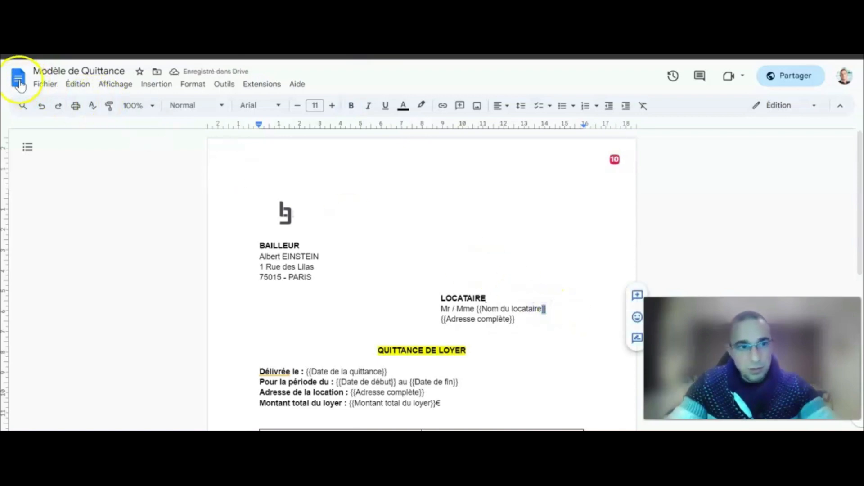
Refresh the template's placeholder fields in Make, review the Values list, and reopen Modèle de Quittance.
{"action": "left_click", "coordinate": [18, 82]}
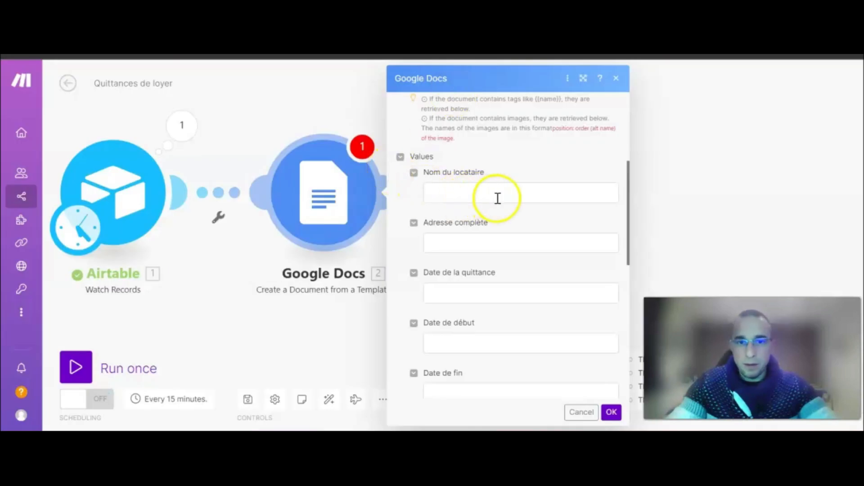
{"action": "scroll", "coordinate": [498, 198], "scroll_direction": "up", "scroll_amount": 3}
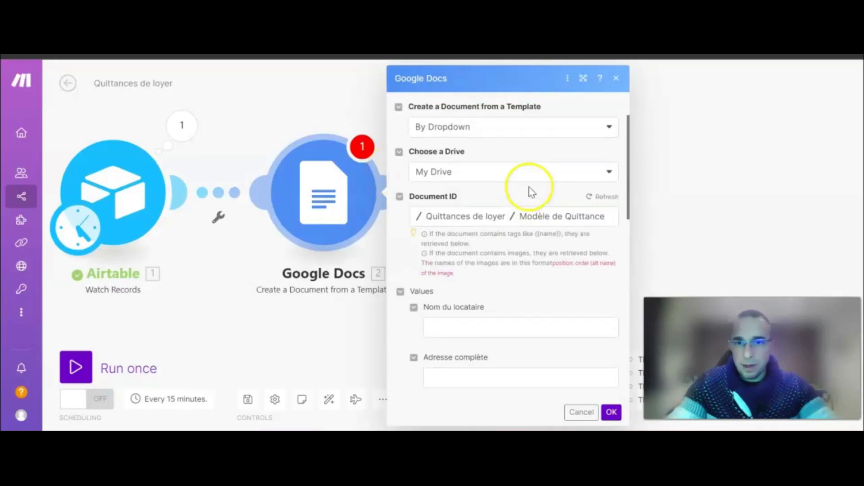
{"action": "left_click", "coordinate": [596, 198]}
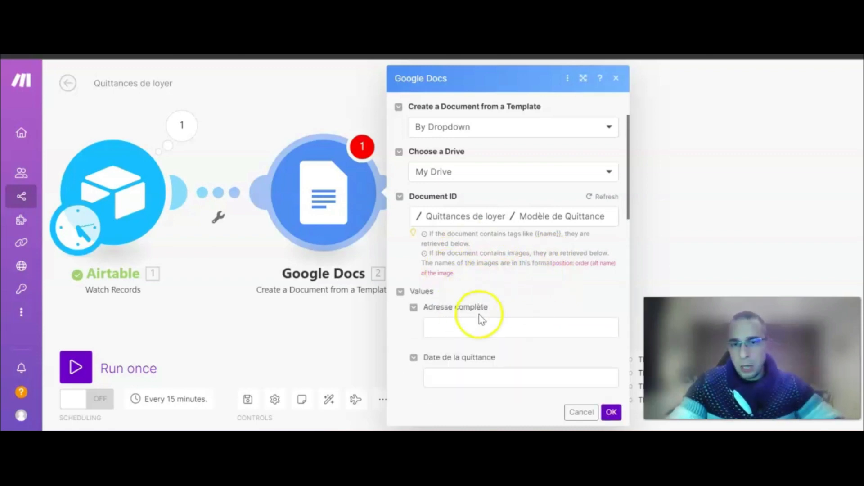
{"action": "scroll", "coordinate": [496, 288], "scroll_direction": "down", "scroll_amount": 2}
{"action": "scroll", "coordinate": [500, 267], "scroll_direction": "down", "scroll_amount": 3}
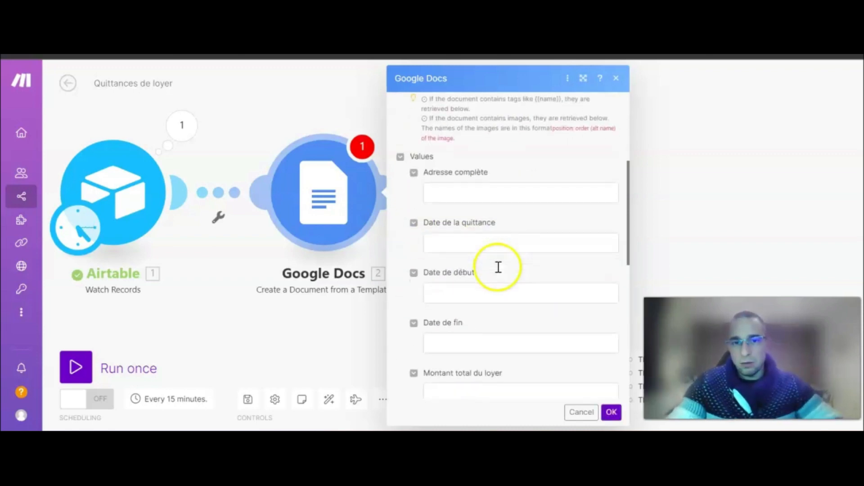
{"action": "scroll", "coordinate": [507, 265], "scroll_direction": "down", "scroll_amount": 5}
{"action": "scroll", "coordinate": [514, 267], "scroll_direction": "up", "scroll_amount": 2}
{"action": "scroll", "coordinate": [515, 258], "scroll_direction": "down", "scroll_amount": 2}
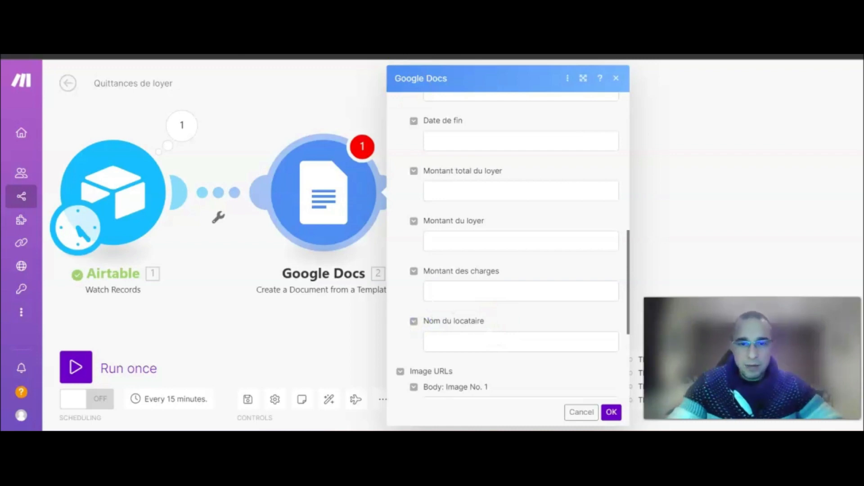
{"action": "left_click", "coordinate": [216, 56]}
{"action": "double_click", "coordinate": [211, 319]}
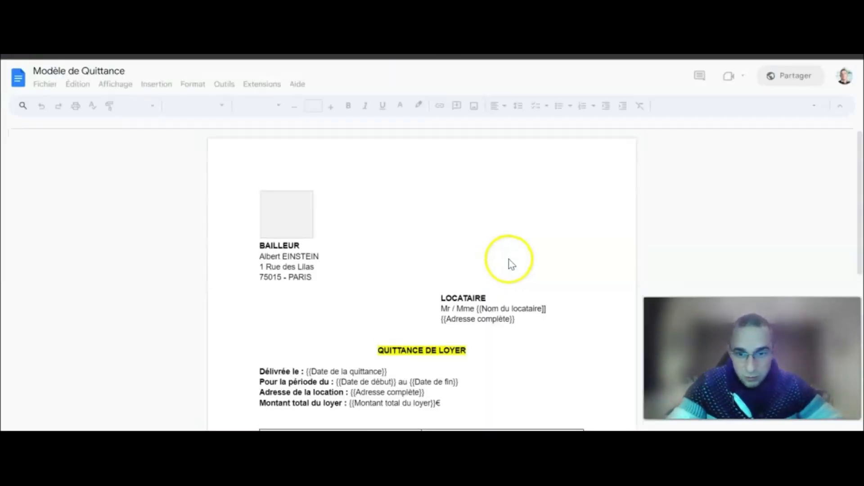
Fix the closing braces of the {{Nom du locataire}} placeholder in the receipt paragraph.
{"action": "scroll", "coordinate": [512, 264], "scroll_direction": "down", "scroll_amount": 2}
{"action": "scroll", "coordinate": [512, 264], "scroll_direction": "down", "scroll_amount": 2}
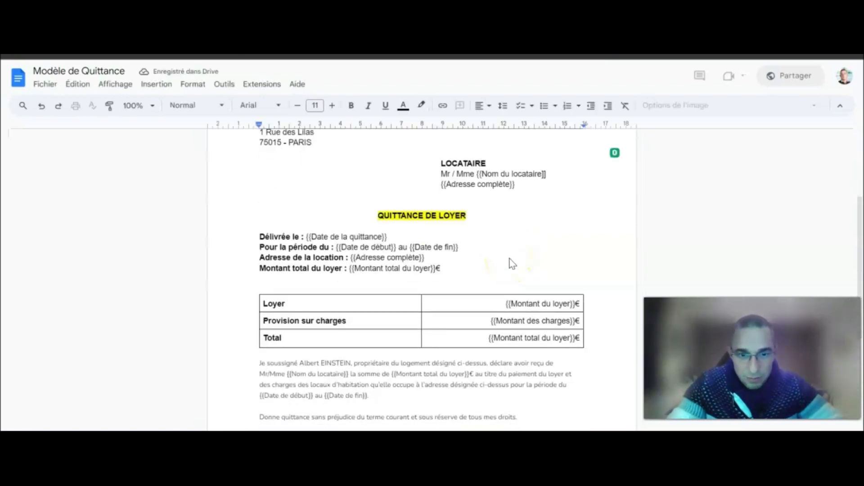
{"action": "scroll", "coordinate": [512, 264], "scroll_direction": "down", "scroll_amount": 2}
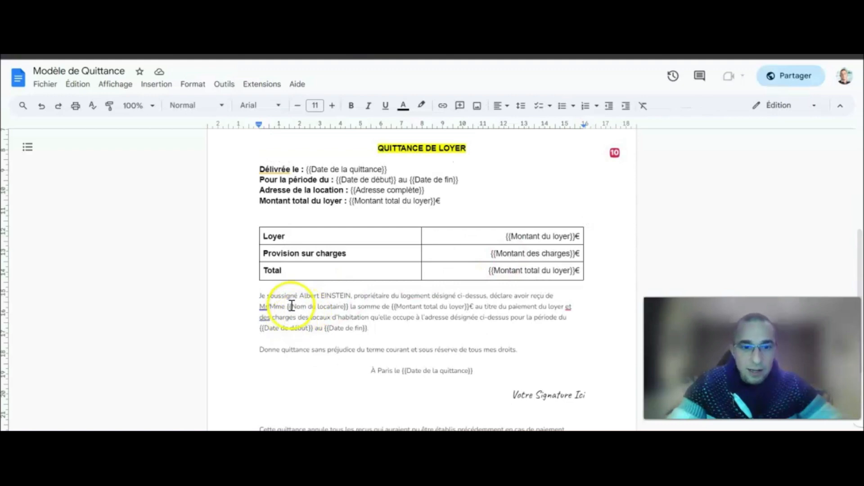
{"action": "left_click_drag", "start_coordinate": [288, 307], "coordinate": [338, 307]}
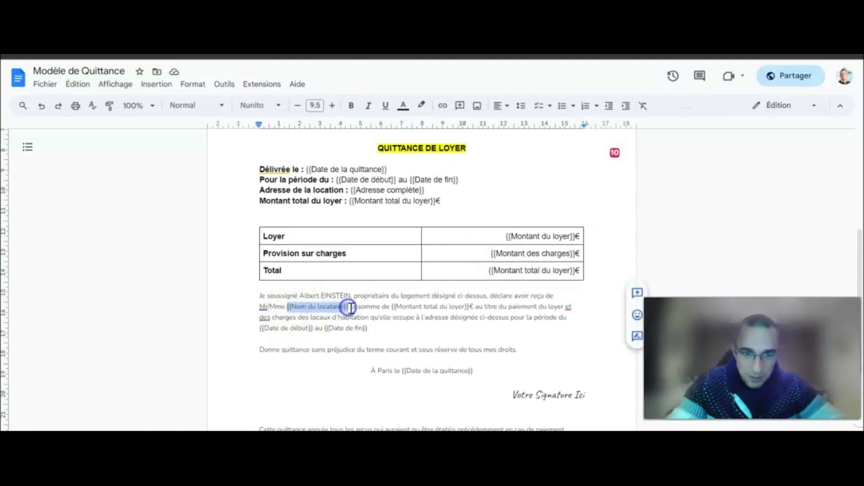
{"action": "left_click", "coordinate": [350, 308]}
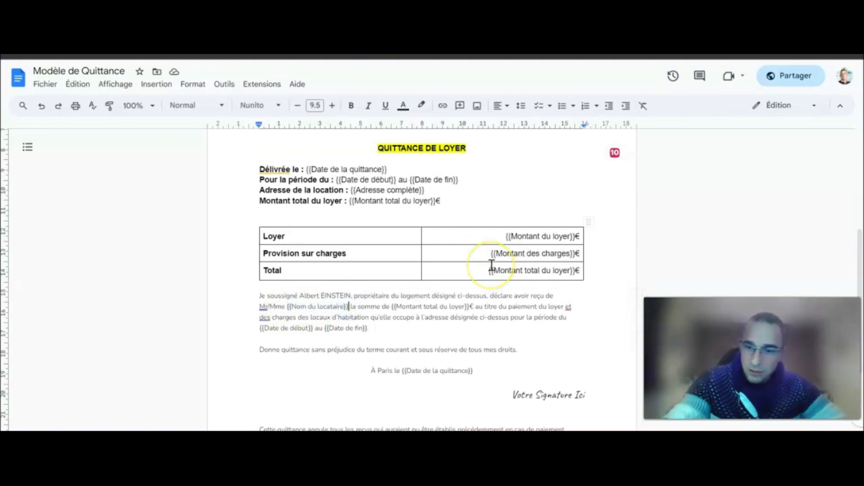
{"action": "key", "text": "BackSpace"}
{"action": "key", "text": "BackSpace"}
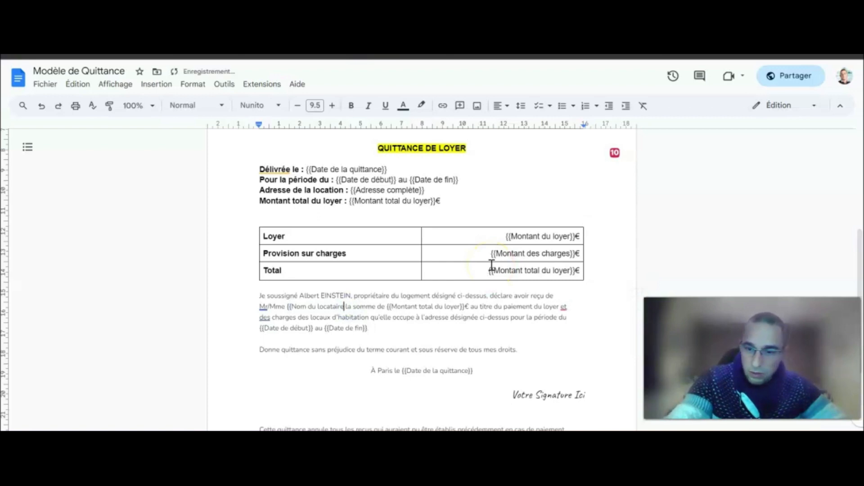
{"action": "type", "text": "}"}
{"action": "key", "text": "BackSpace"}
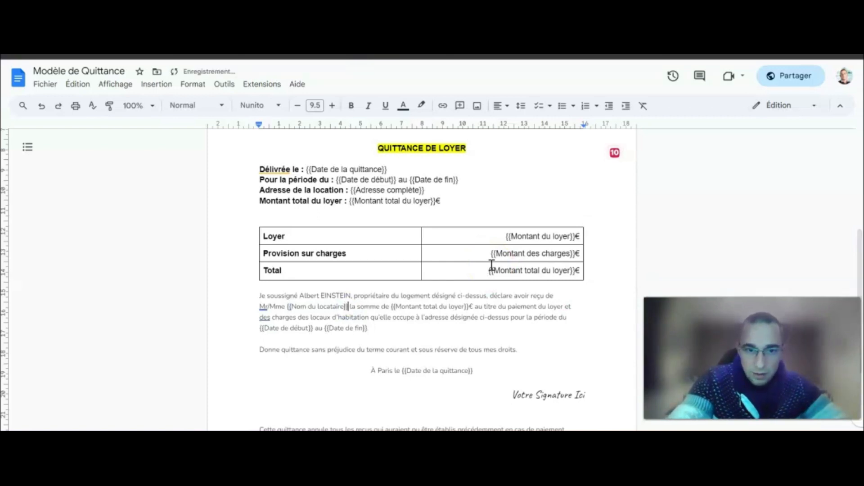
Close the template and return to the Quittances de loyer folder in Drive.
{"action": "scroll", "coordinate": [518, 289], "scroll_direction": "up", "scroll_amount": 2}
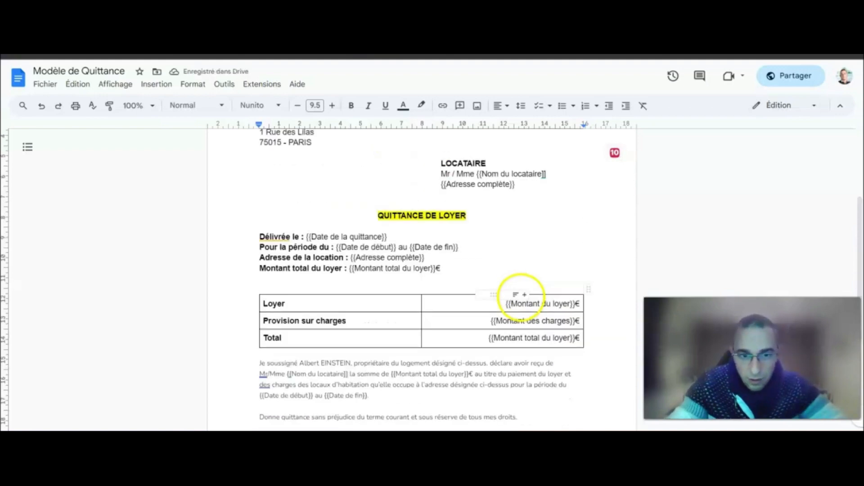
{"action": "scroll", "coordinate": [546, 285], "scroll_direction": "up", "scroll_amount": 3}
{"action": "scroll", "coordinate": [550, 285], "scroll_direction": "down", "scroll_amount": 3}
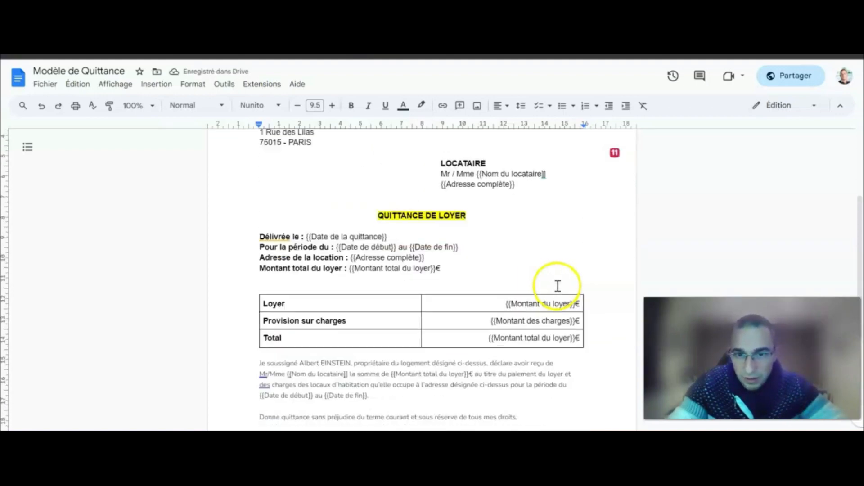
{"action": "left_click", "coordinate": [19, 81]}
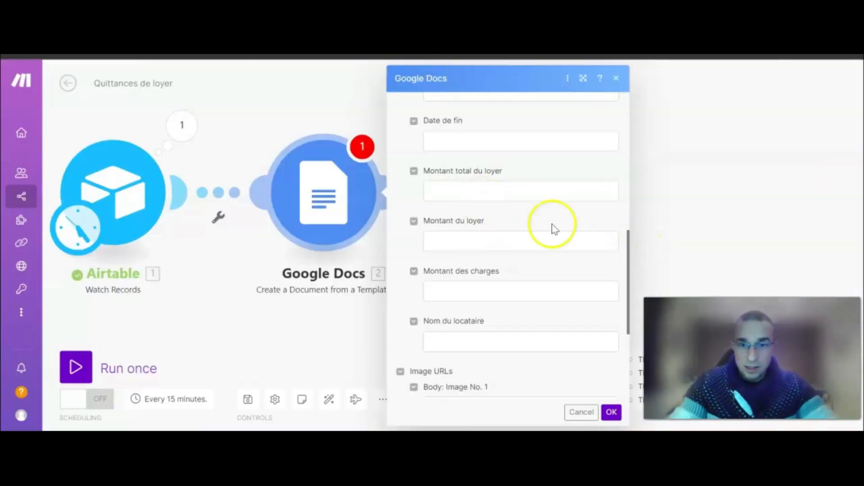
Refresh Make's template fields, spot the malformed 'Nom du locataire]]' value, and reopen Modèle de Quittance.
{"action": "scroll", "coordinate": [555, 229], "scroll_direction": "up", "scroll_amount": 5}
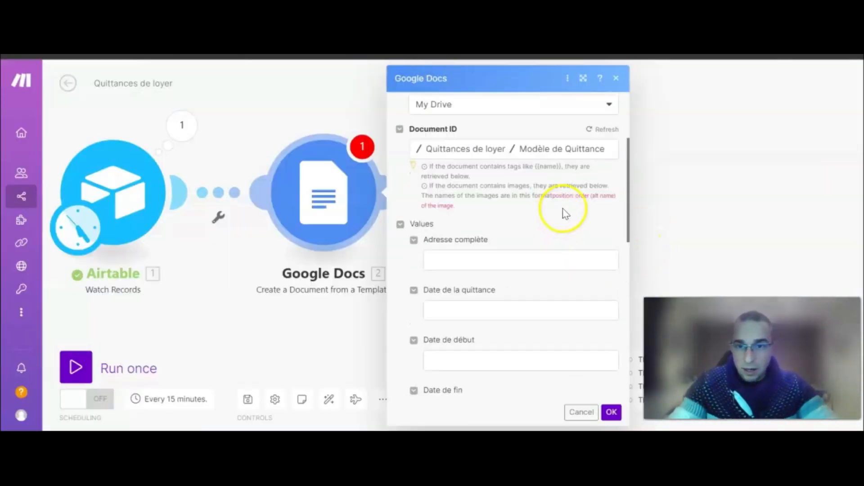
{"action": "left_click", "coordinate": [601, 130]}
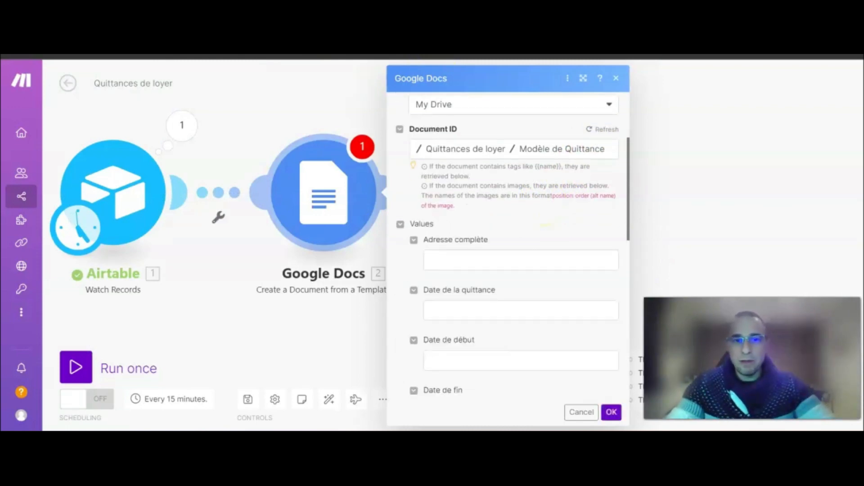
{"action": "scroll", "coordinate": [529, 236], "scroll_direction": "down", "scroll_amount": 7}
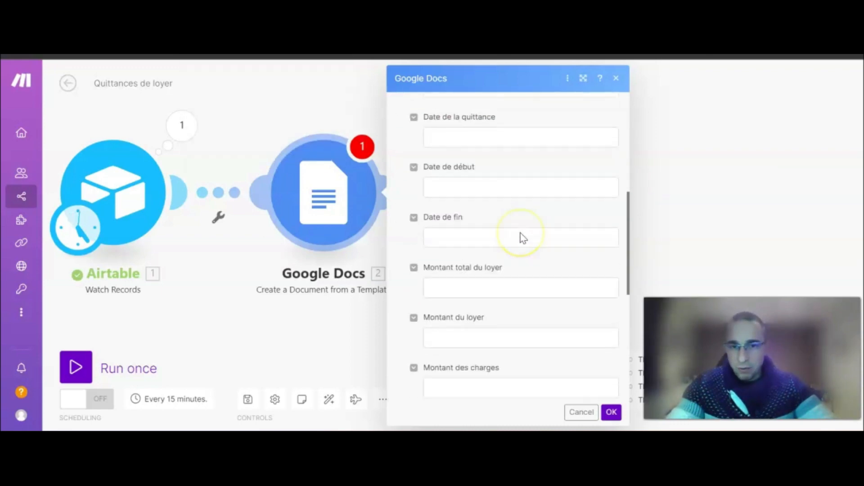
{"action": "scroll", "coordinate": [525, 231], "scroll_direction": "down", "scroll_amount": 5}
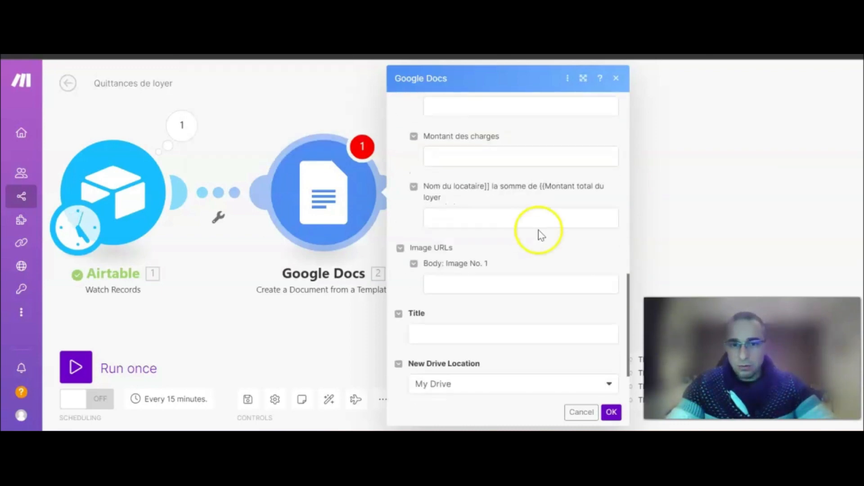
{"action": "scroll", "coordinate": [580, 236], "scroll_direction": "up", "scroll_amount": 12}
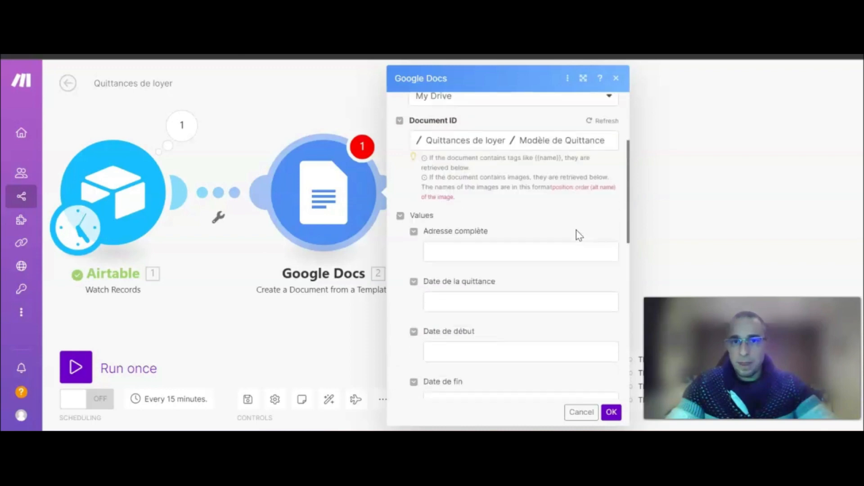
{"action": "left_click", "coordinate": [264, 300]}
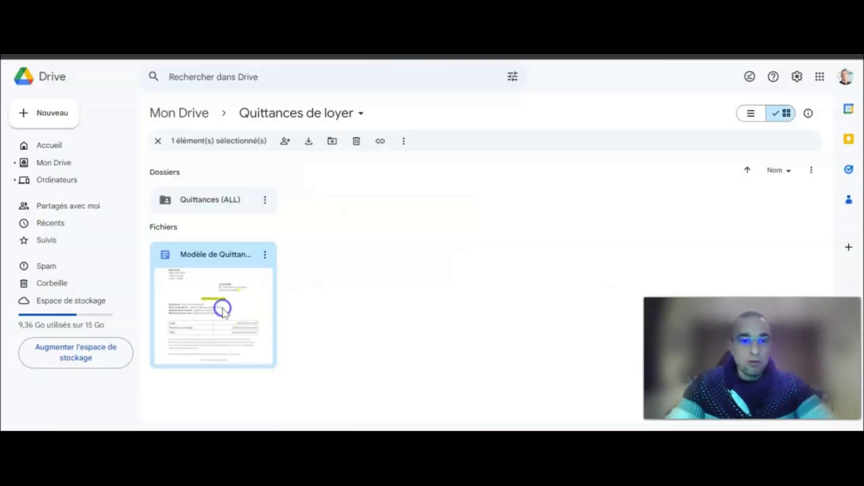
{"action": "double_click", "coordinate": [222, 310]}
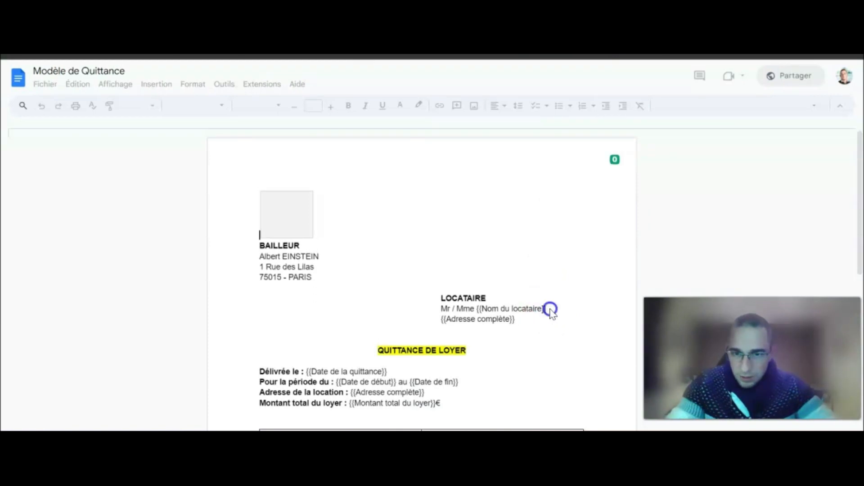
Replace the square closing brackets after Nom du locataire with curly braces and exit the template.
{"action": "left_click", "coordinate": [550, 310]}
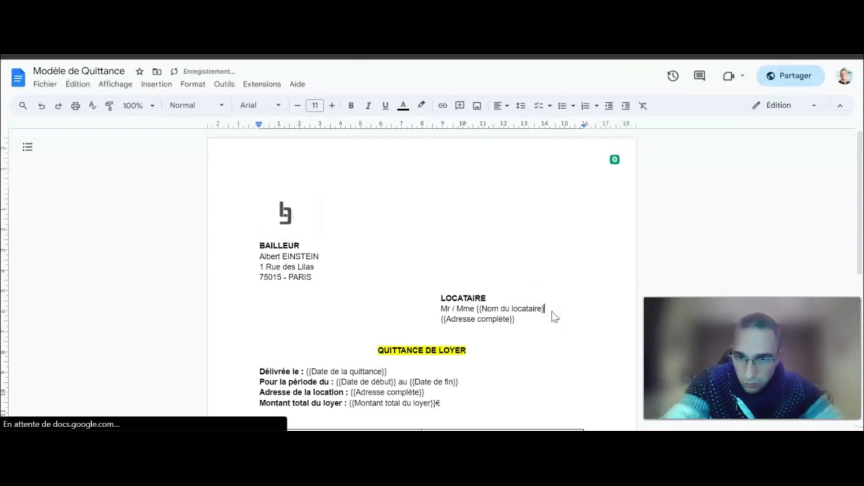
{"action": "scroll", "coordinate": [545, 311], "scroll_direction": "down", "scroll_amount": 5}
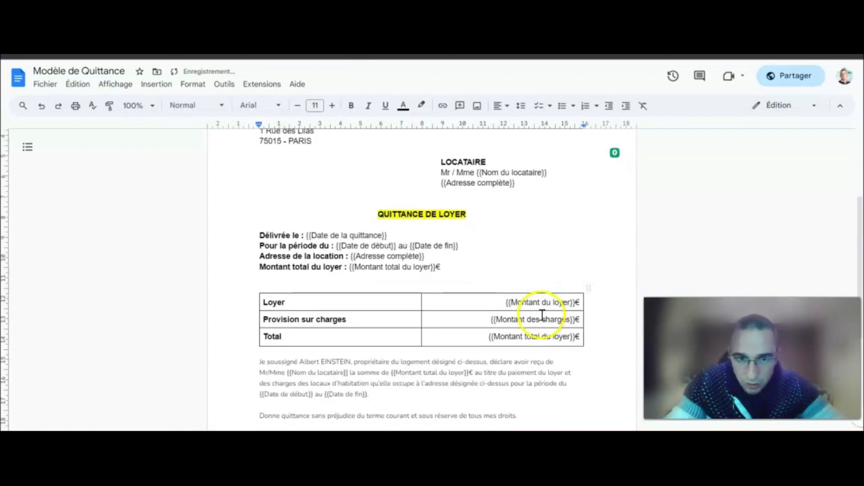
{"action": "key", "text": "BackSpace"}
{"action": "key", "text": "BackSpace"}
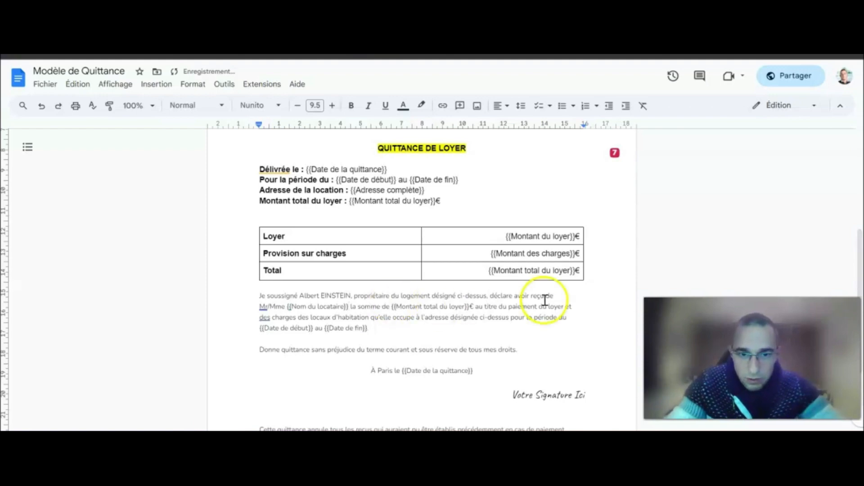
{"action": "scroll", "coordinate": [558, 303], "scroll_direction": "up", "scroll_amount": 5}
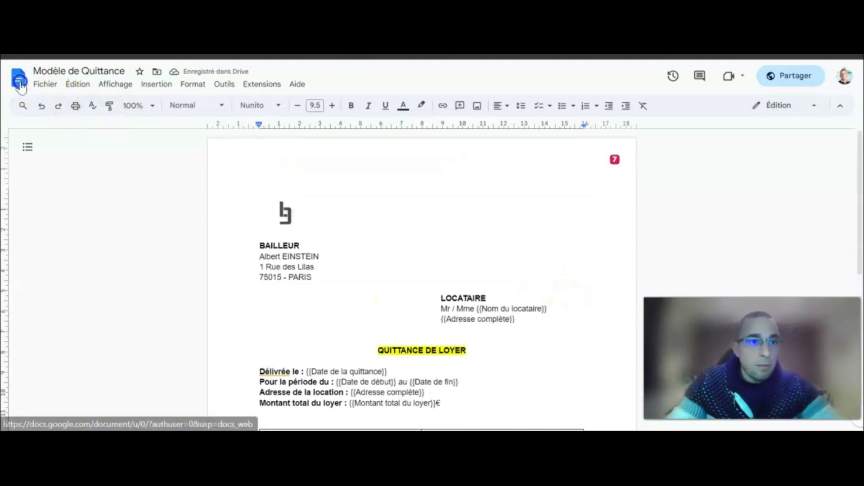
{"action": "left_click", "coordinate": [18, 77]}
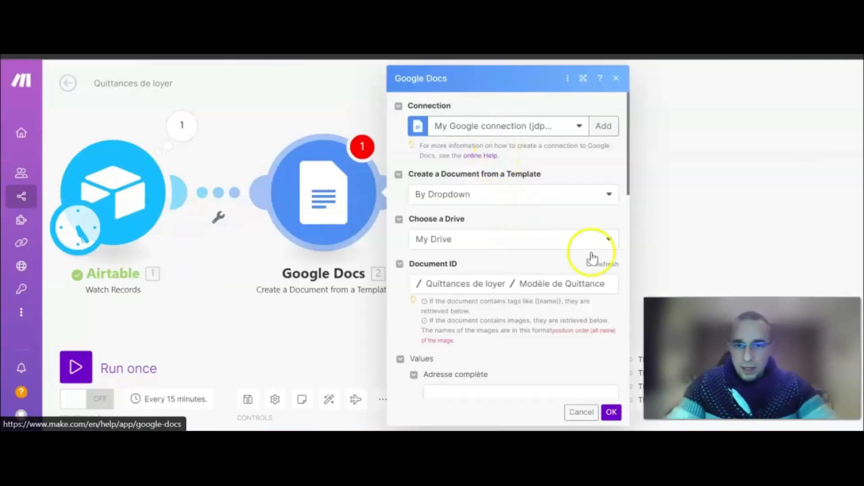
Refresh the template fields and map Airtable's Nom and Adresse complète (item 1) into the tenant fields.
{"action": "left_click", "coordinate": [605, 266]}
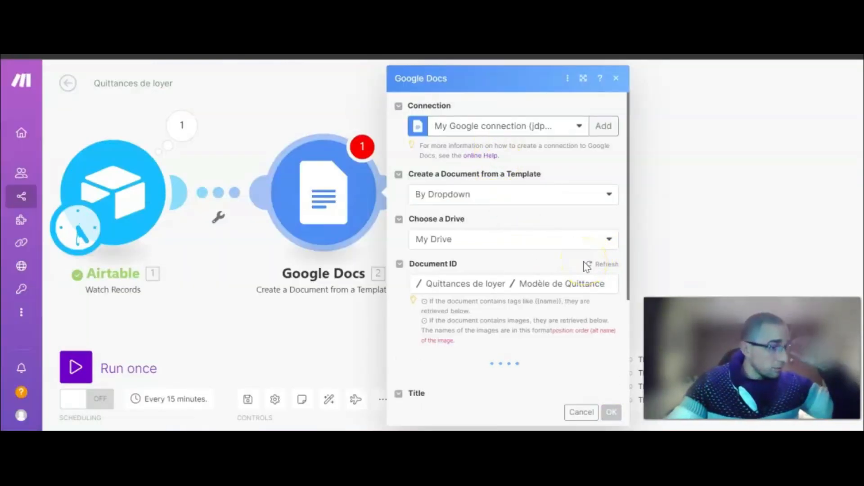
{"action": "scroll", "coordinate": [520, 233], "scroll_direction": "down", "scroll_amount": 3}
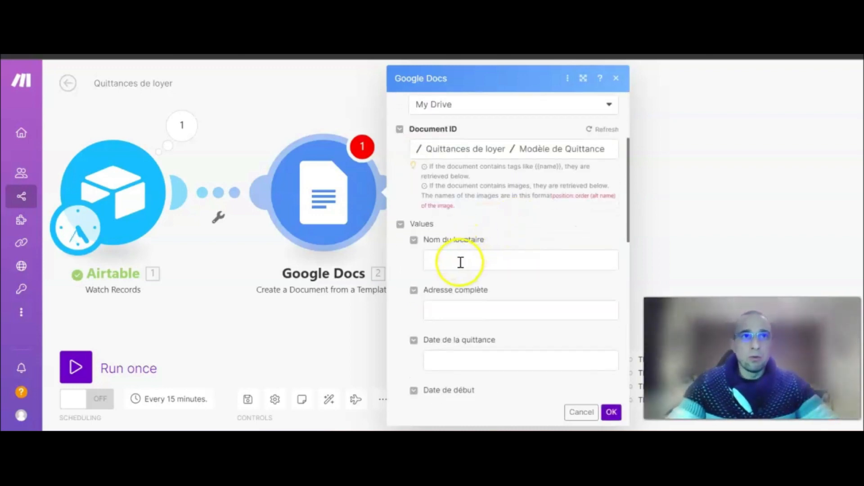
{"action": "left_click", "coordinate": [461, 263]}
{"action": "left_click_drag", "start_coordinate": [753, 359], "coordinate": [160, 365]}
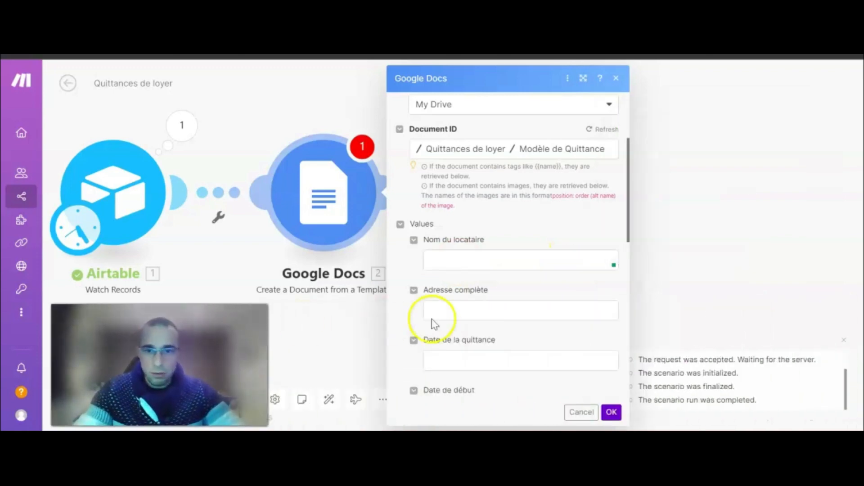
{"action": "left_click", "coordinate": [473, 257]}
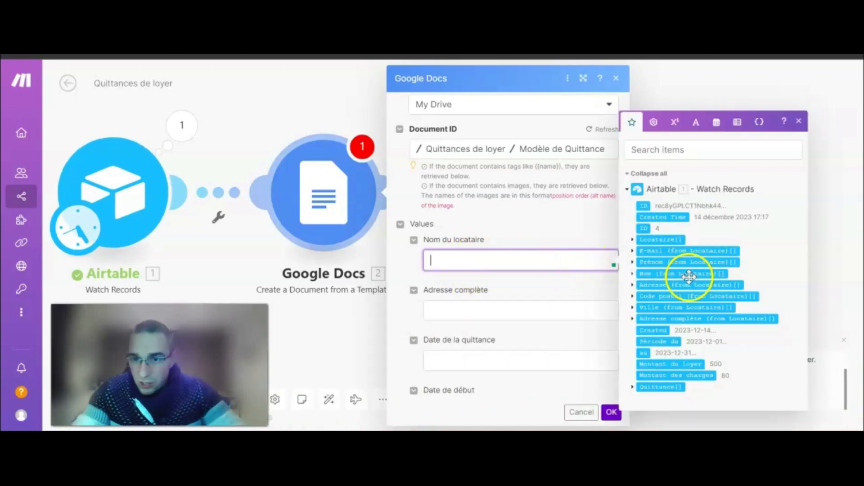
{"action": "left_click", "coordinate": [633, 273]}
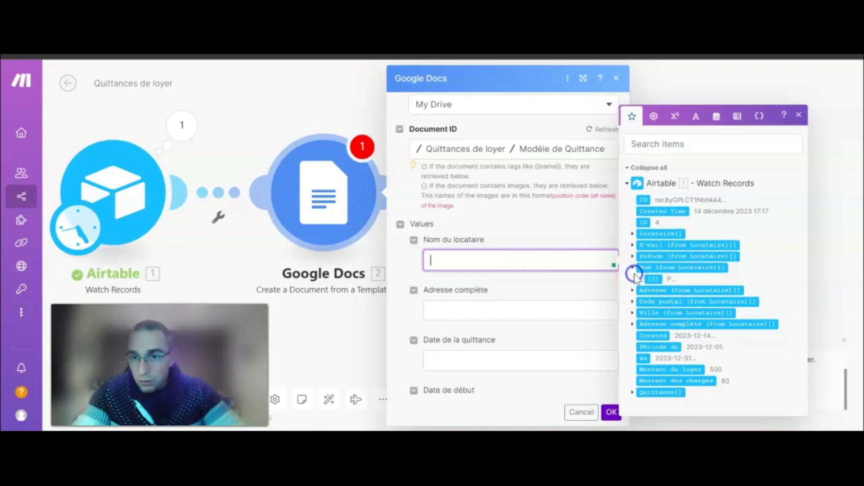
{"action": "left_click", "coordinate": [653, 278]}
{"action": "left_click", "coordinate": [481, 308]}
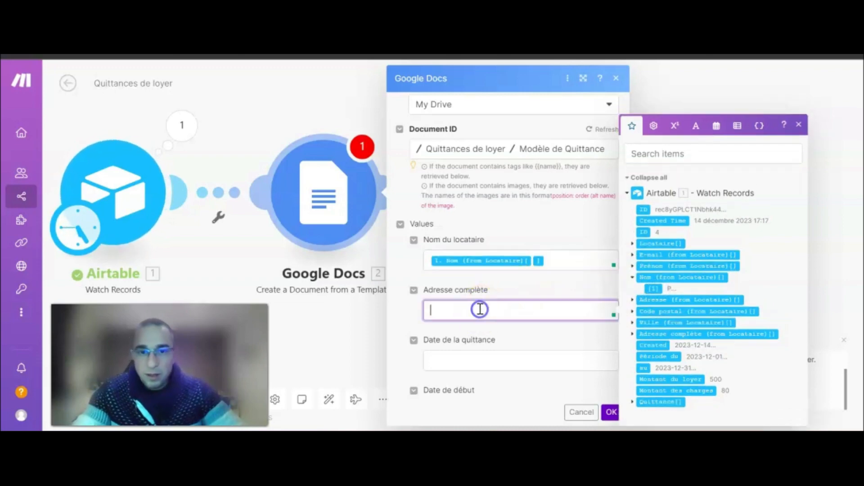
{"action": "scroll", "coordinate": [525, 266], "scroll_direction": "down", "scroll_amount": 3}
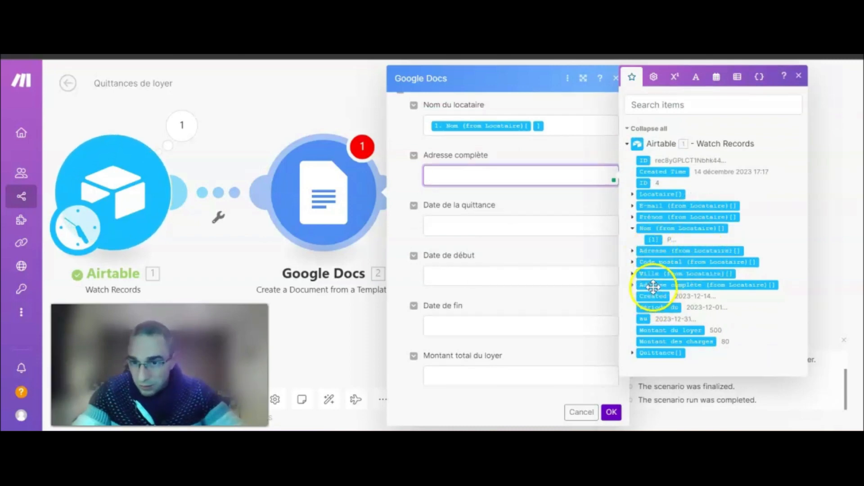
{"action": "left_click", "coordinate": [633, 285]}
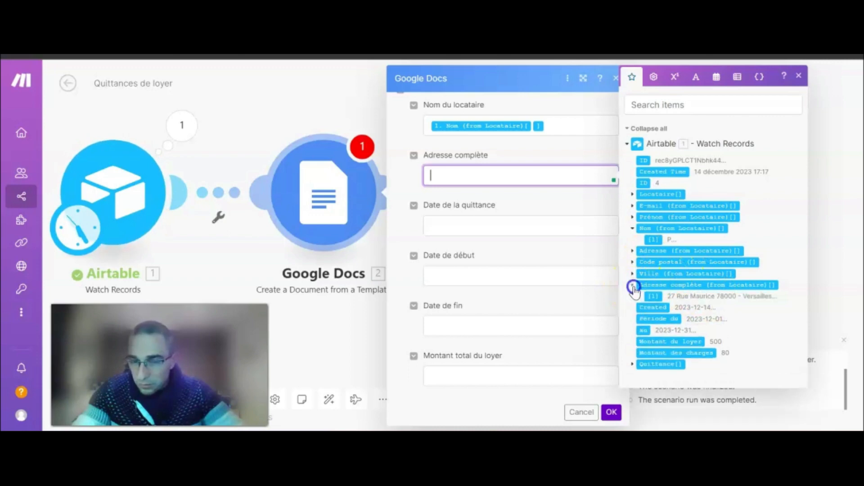
{"action": "left_click", "coordinate": [654, 296]}
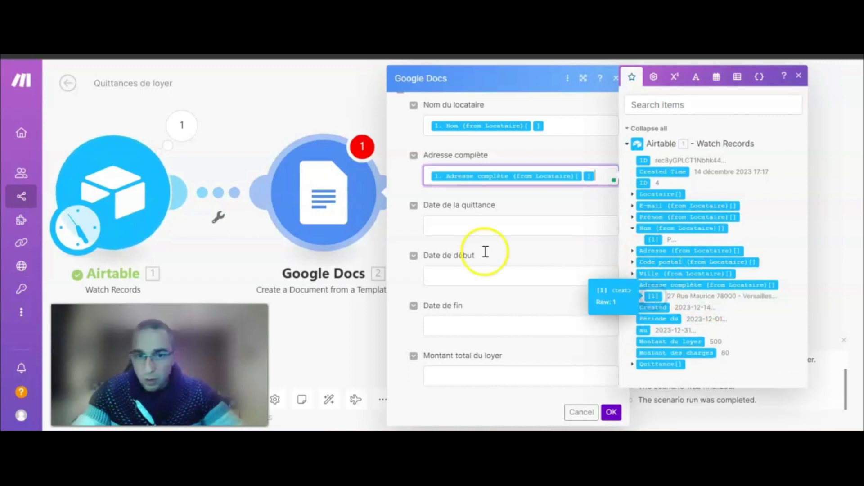
Map Created, Période du and au into Date de la quittance, Date de début and Date de fin.
{"action": "left_click", "coordinate": [486, 227]}
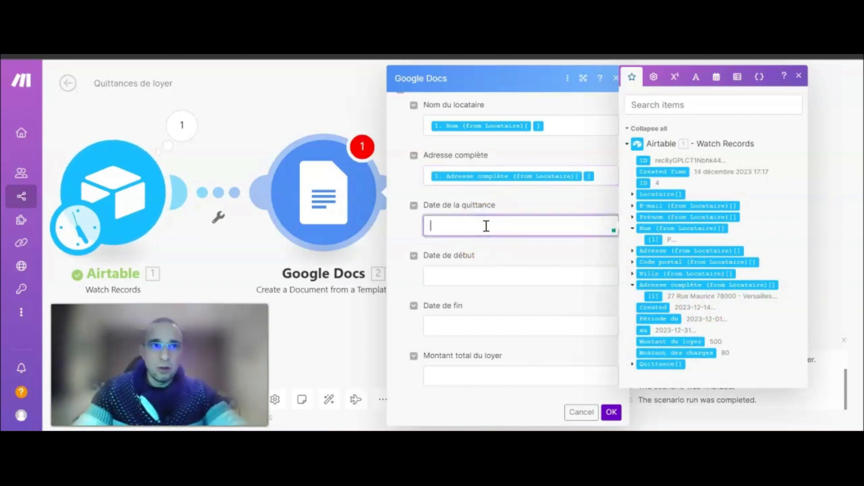
{"action": "left_click", "coordinate": [653, 308]}
{"action": "left_click", "coordinate": [475, 276]}
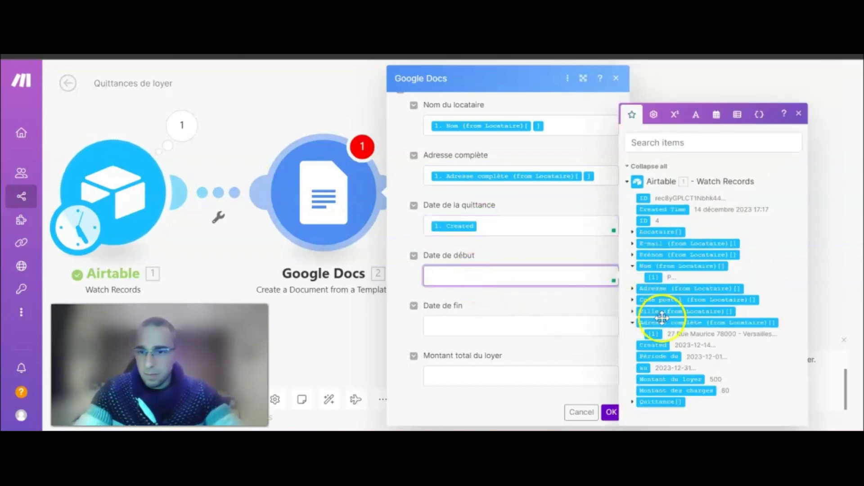
{"action": "left_click", "coordinate": [663, 357]}
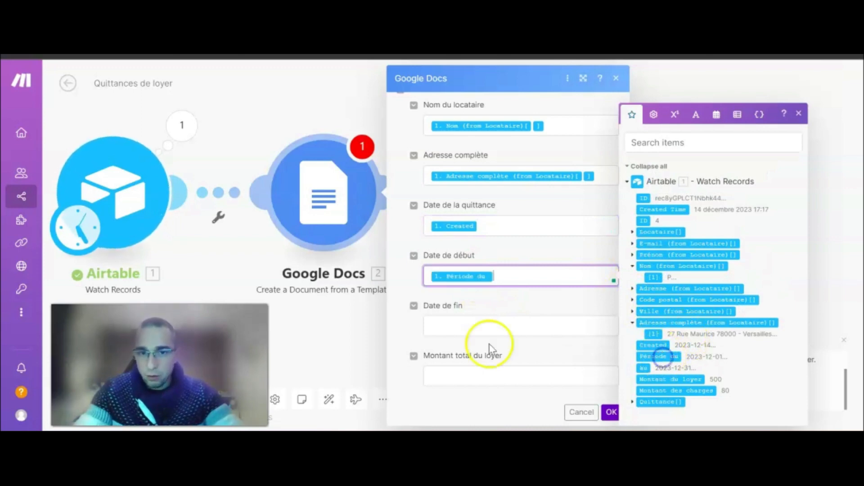
{"action": "left_click", "coordinate": [461, 324]}
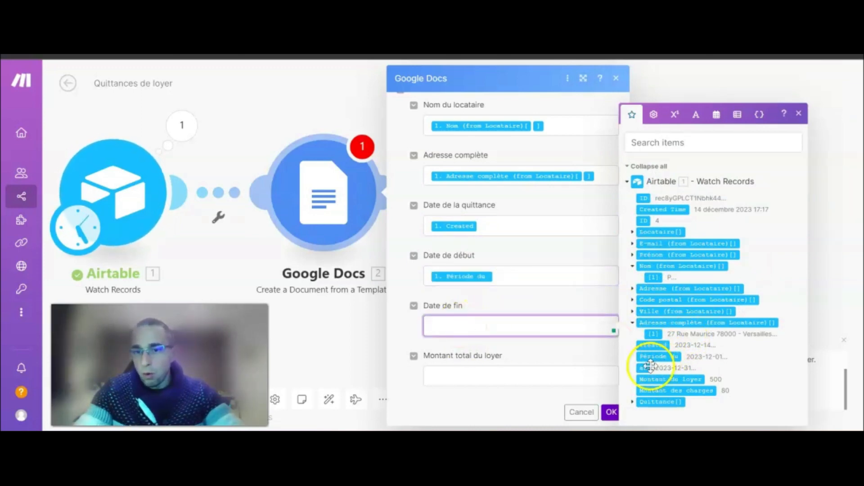
{"action": "left_click", "coordinate": [643, 368]}
Set Montant total du loyer to Montant du loyer + Montant des charges.
{"action": "scroll", "coordinate": [486, 285], "scroll_direction": "down", "scroll_amount": 3}
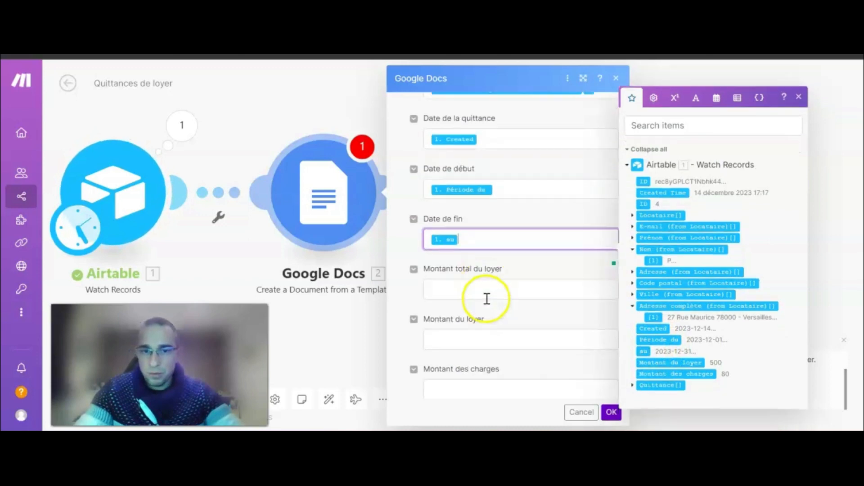
{"action": "left_click", "coordinate": [473, 246]}
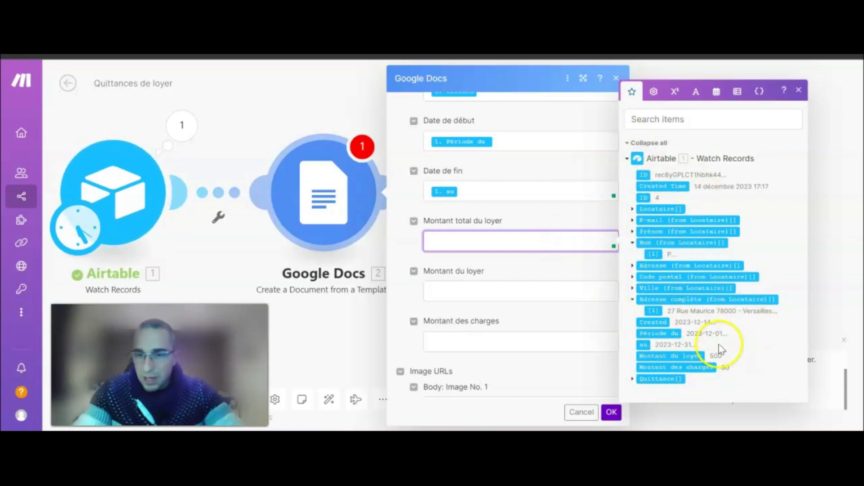
{"action": "left_click", "coordinate": [687, 356]}
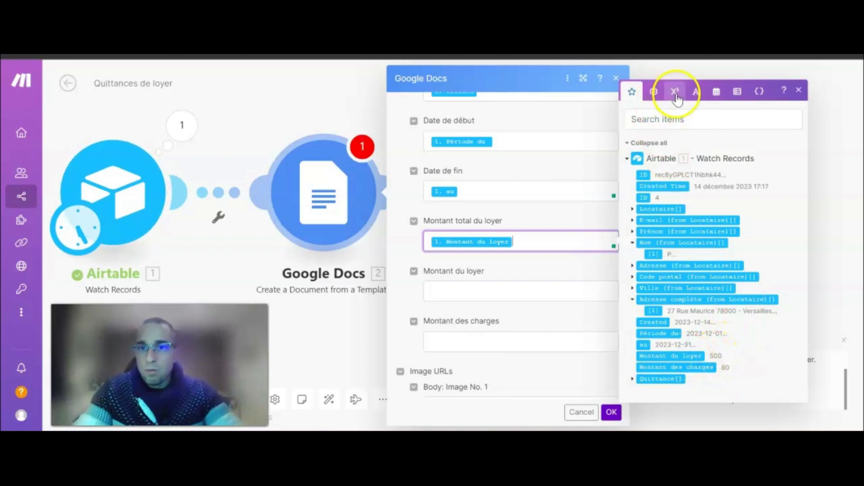
{"action": "type", "text": "*"}
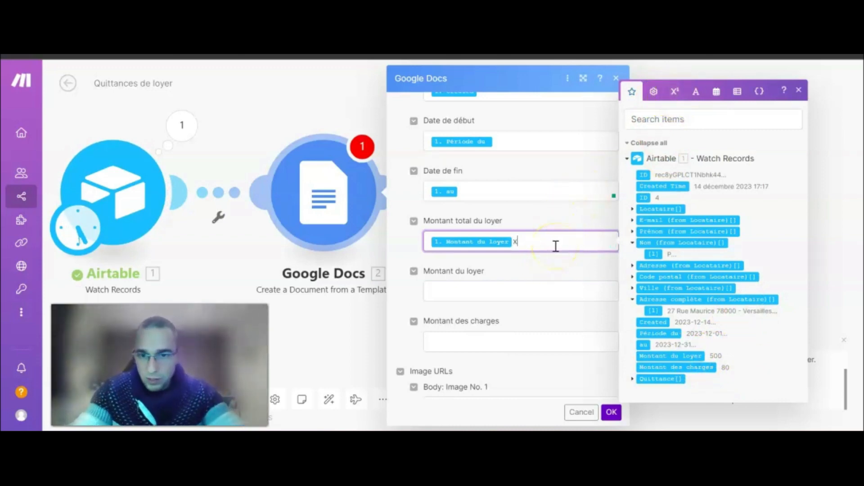
{"action": "left_click", "coordinate": [677, 92]}
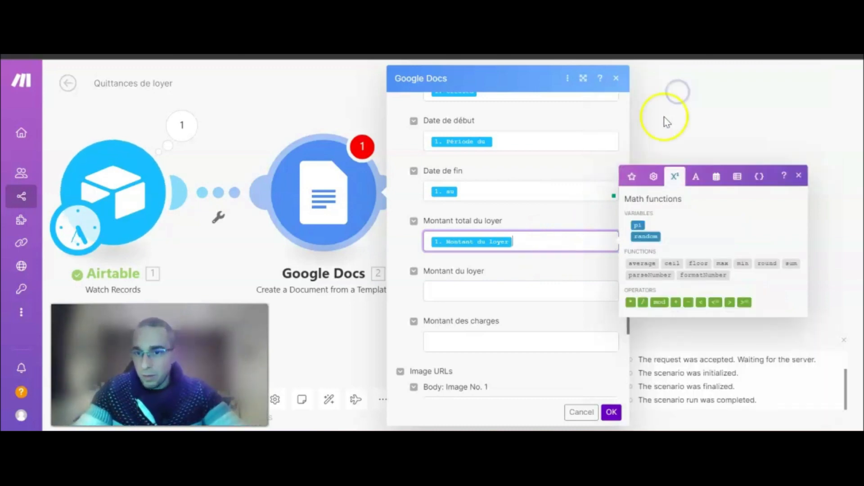
{"action": "left_click", "coordinate": [631, 302]}
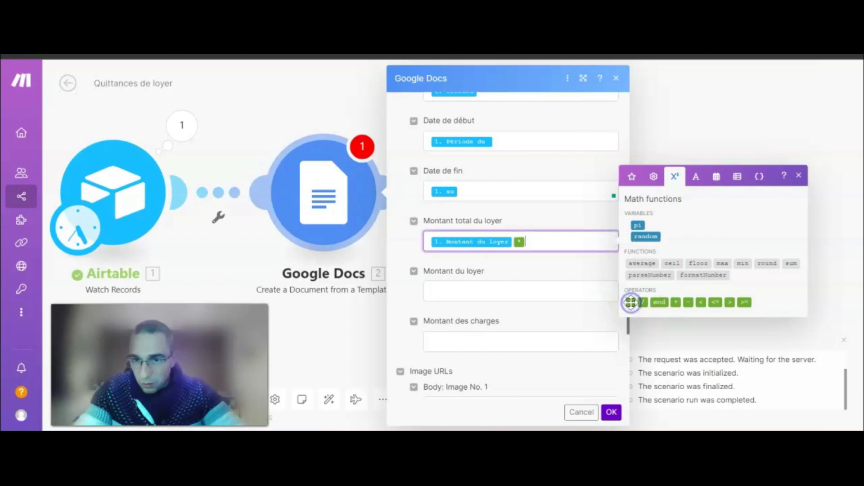
{"action": "left_click", "coordinate": [632, 178]}
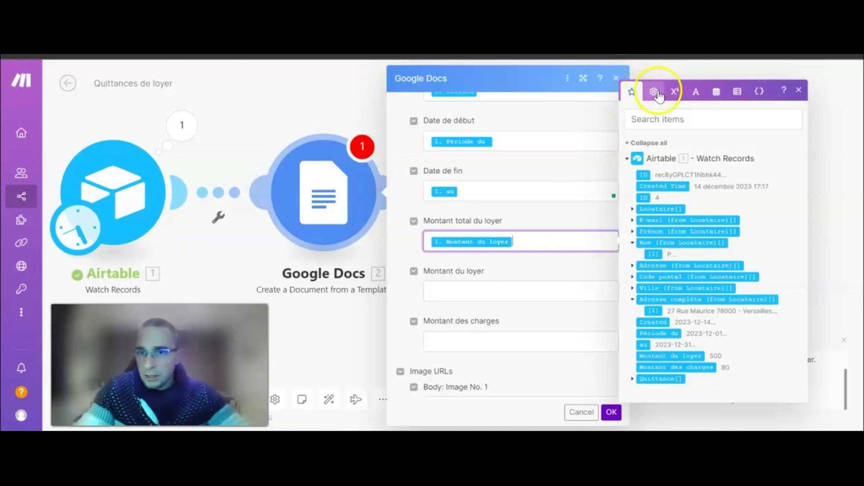
{"action": "left_click", "coordinate": [675, 92]}
{"action": "left_click", "coordinate": [676, 303]}
{"action": "left_click", "coordinate": [632, 177]}
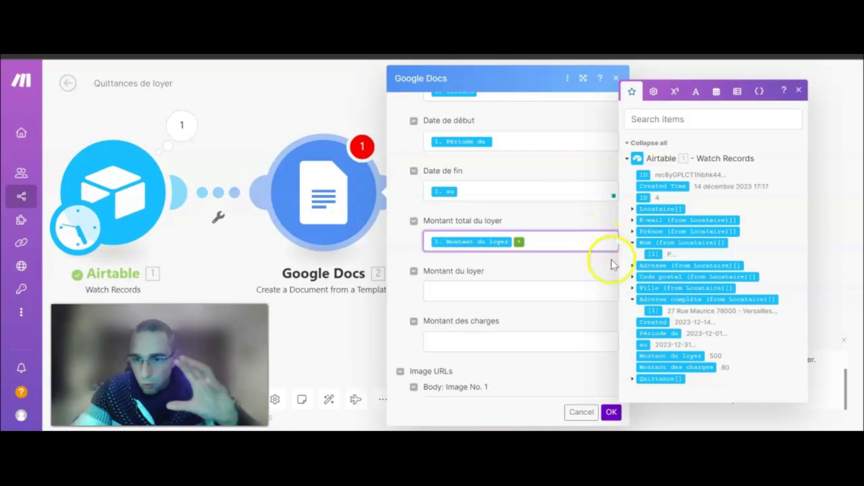
{"action": "left_click", "coordinate": [666, 367]}
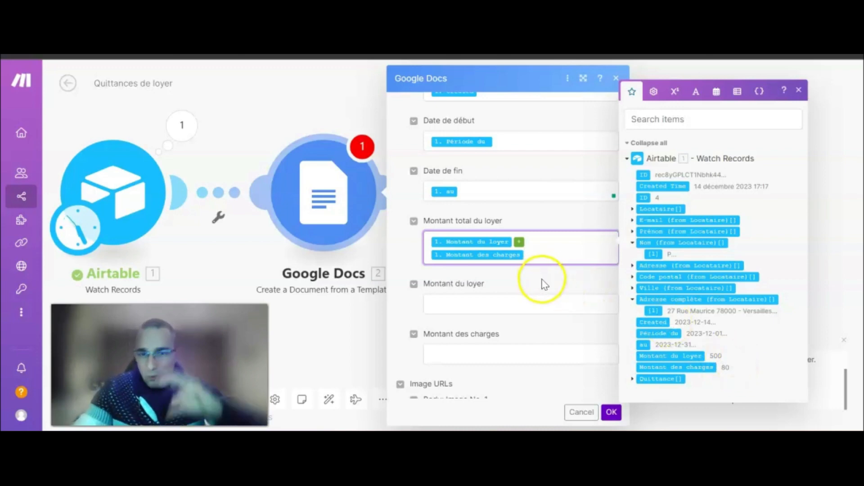
Map Montant du loyer and Montant des charges to the Airtable rent and charges values.
{"action": "scroll", "coordinate": [542, 272], "scroll_direction": "down", "scroll_amount": 2}
{"action": "left_click", "coordinate": [469, 235]}
{"action": "left_click", "coordinate": [681, 353]}
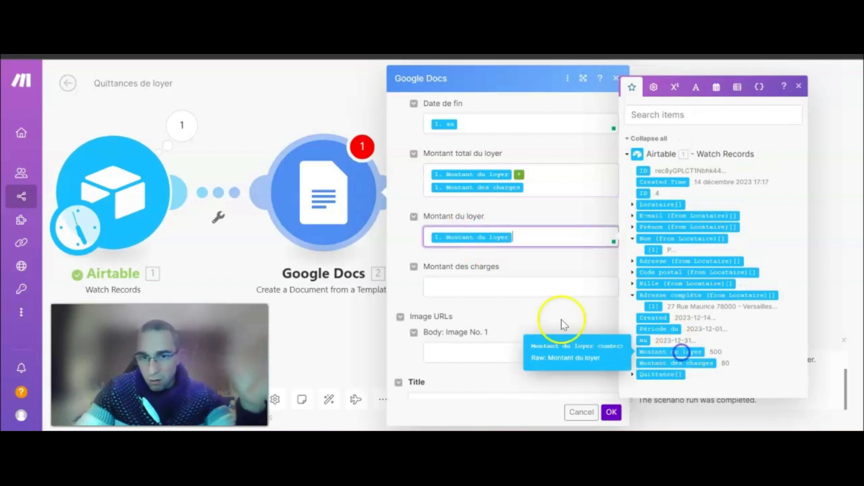
{"action": "left_click", "coordinate": [501, 285]}
{"action": "left_click", "coordinate": [707, 391]}
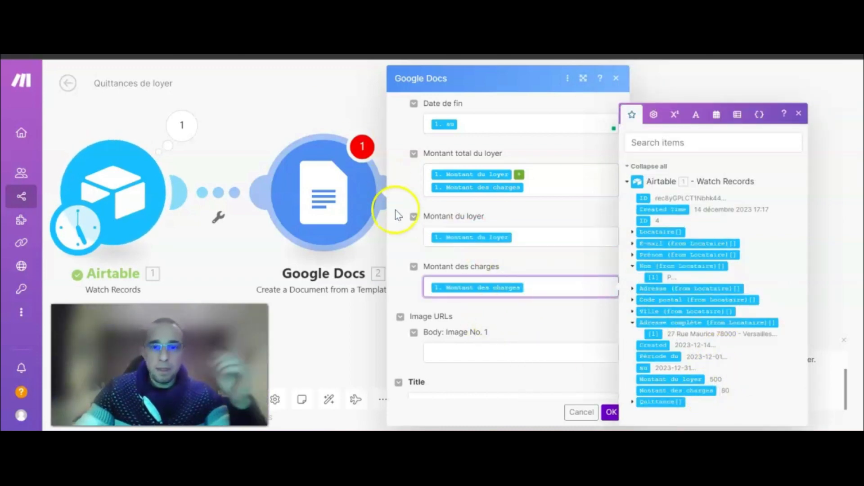
{"action": "scroll", "coordinate": [550, 323], "scroll_direction": "down", "scroll_amount": 3}
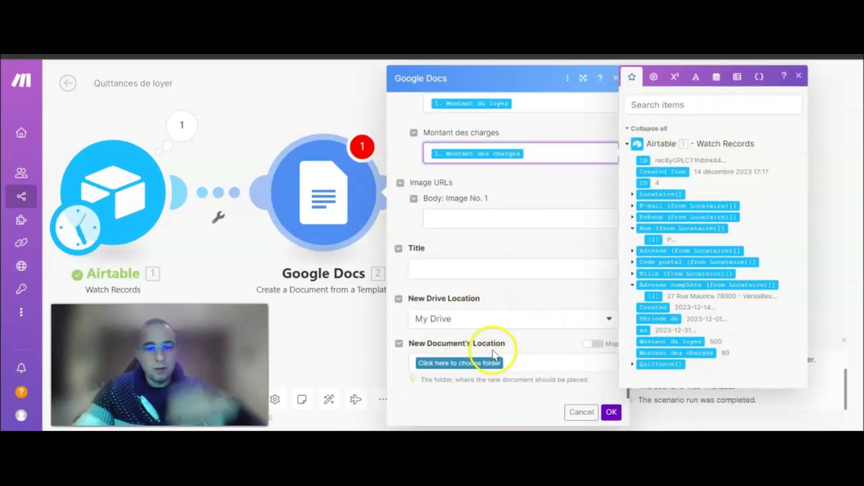
Choose Quittances de loyer › Quittances (ALL) as the folder for new documents.
{"action": "left_click", "coordinate": [476, 367]}
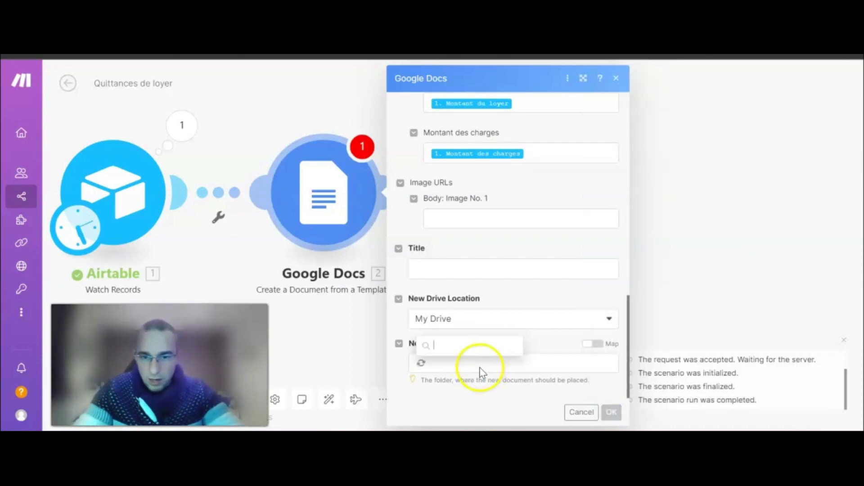
{"action": "left_click", "coordinate": [477, 297]}
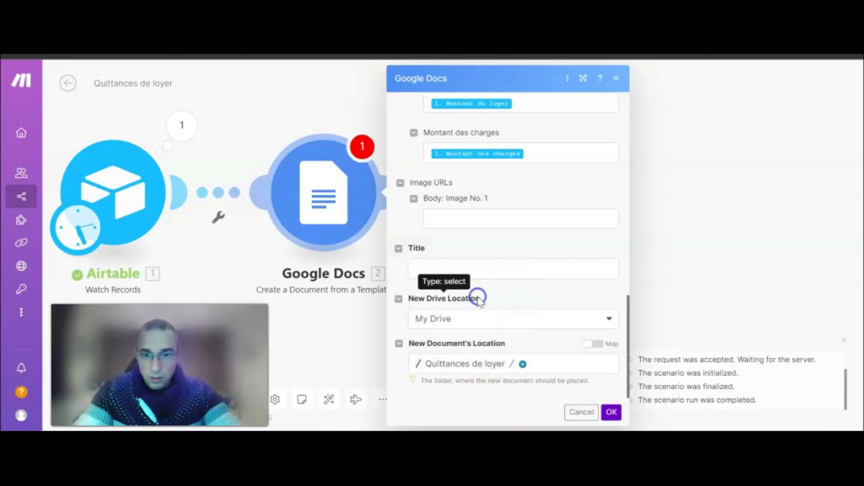
{"action": "left_click", "coordinate": [522, 364]}
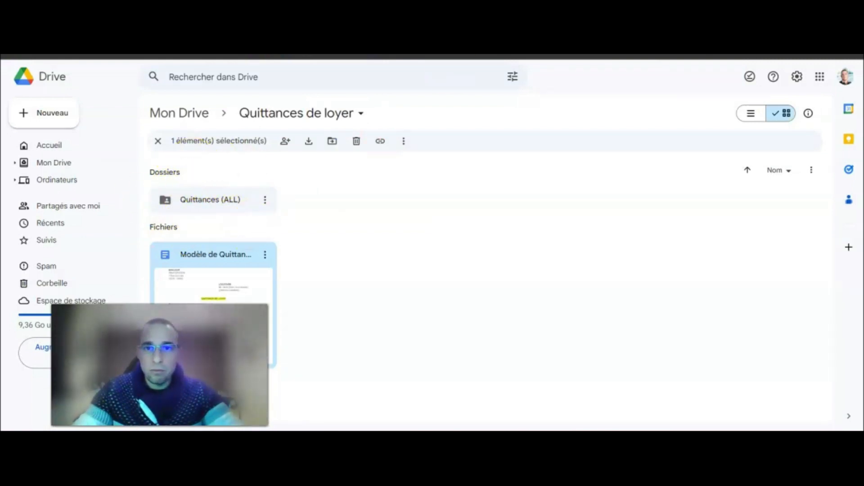
{"action": "left_click", "coordinate": [382, 56]}
{"action": "left_click", "coordinate": [468, 56]}
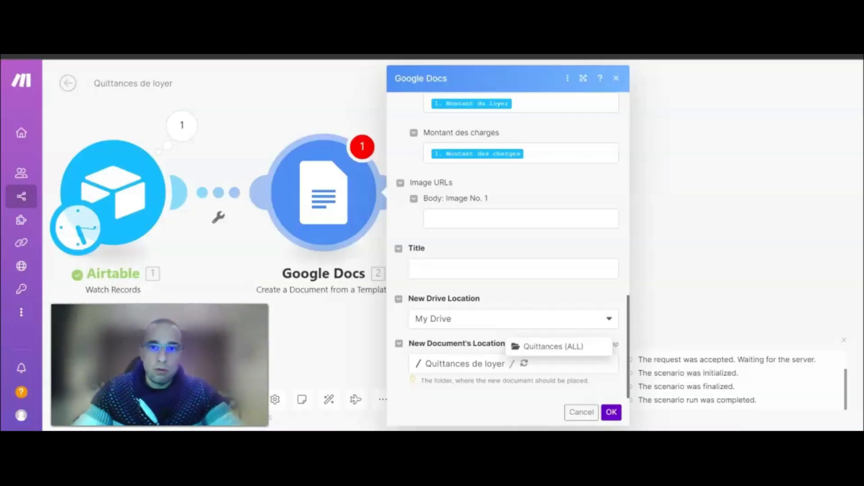
{"action": "left_click", "coordinate": [523, 364]}
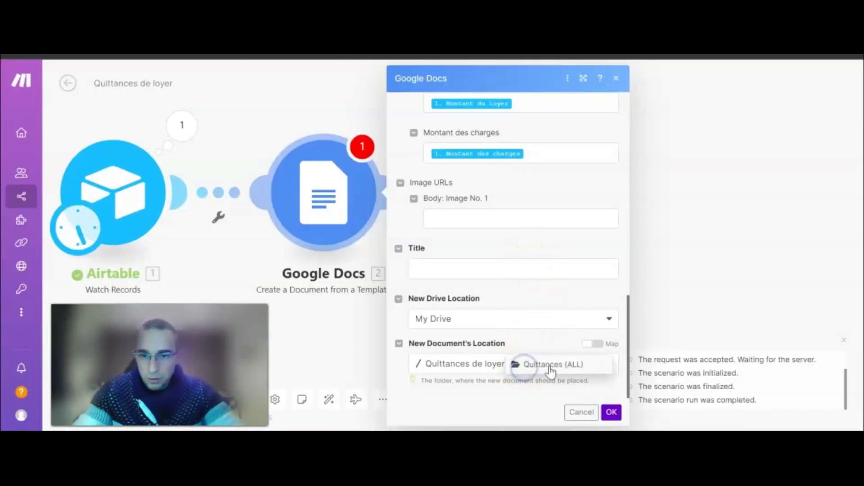
{"action": "left_click", "coordinate": [550, 369]}
{"action": "left_click", "coordinate": [611, 412]}
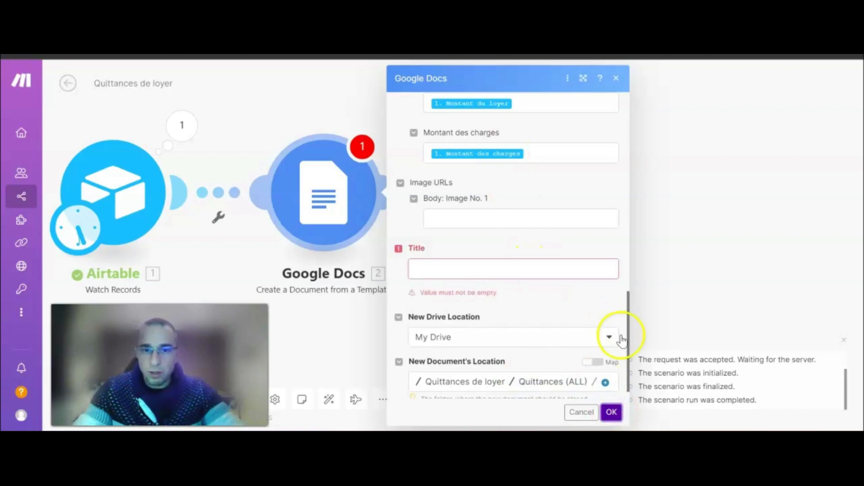
{"action": "left_click", "coordinate": [497, 270]}
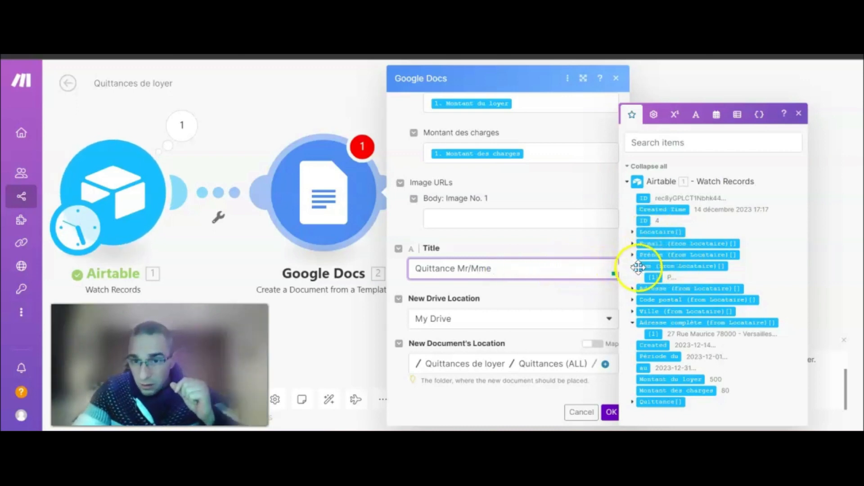
Title documents 'Quittance Mr/Mme' + tenant name + 'pour la période du' Période du 'au' au, then save.
{"action": "left_click_drag", "start_coordinate": [652, 276], "coordinate": [604, 270]}
{"action": "type", "text": "p"}
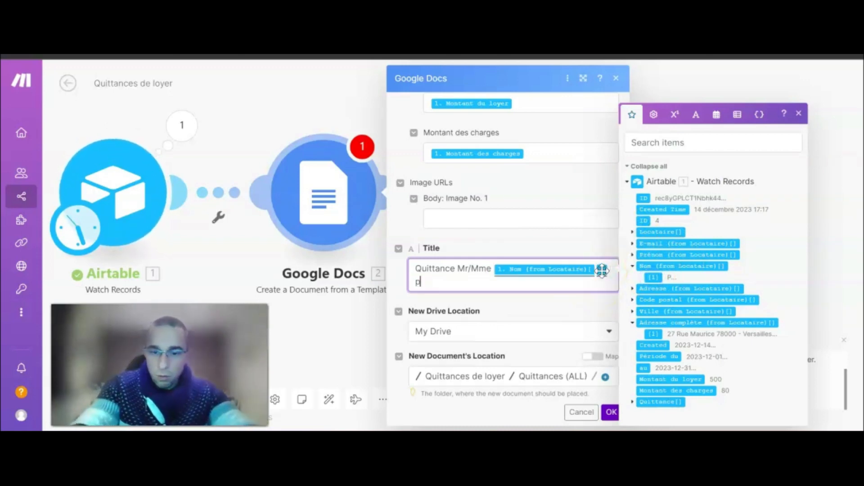
{"action": "type", "text": "our la période "}
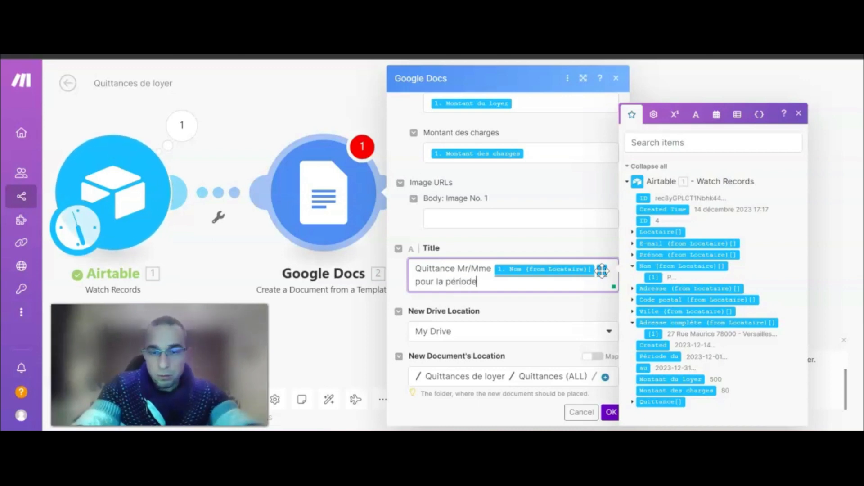
{"action": "type", "text": "du"}
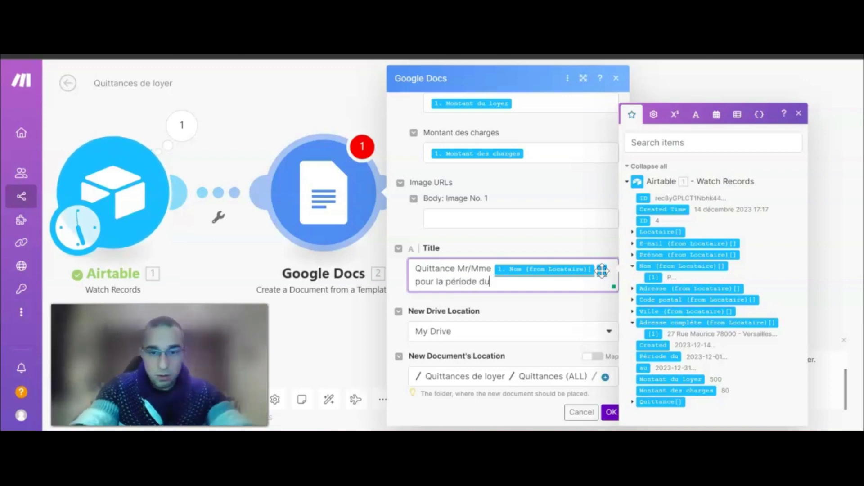
{"action": "left_click", "coordinate": [662, 356]}
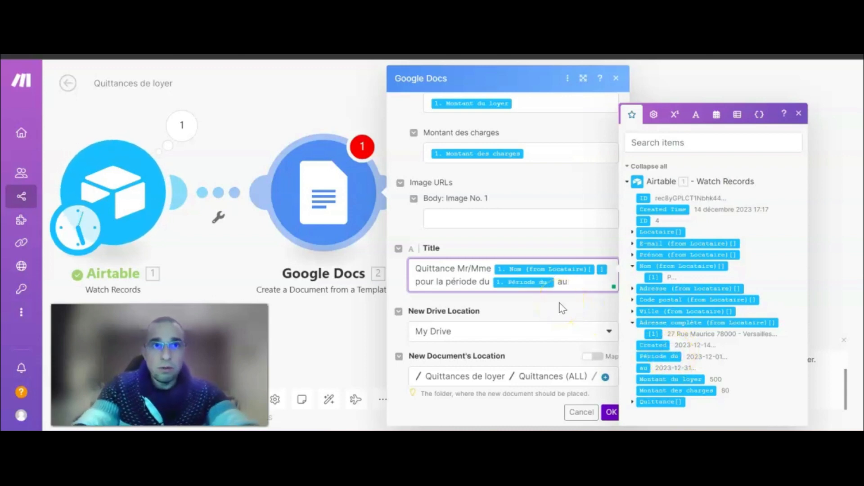
{"action": "type", "text": "au"}
{"action": "left_click", "coordinate": [644, 367]}
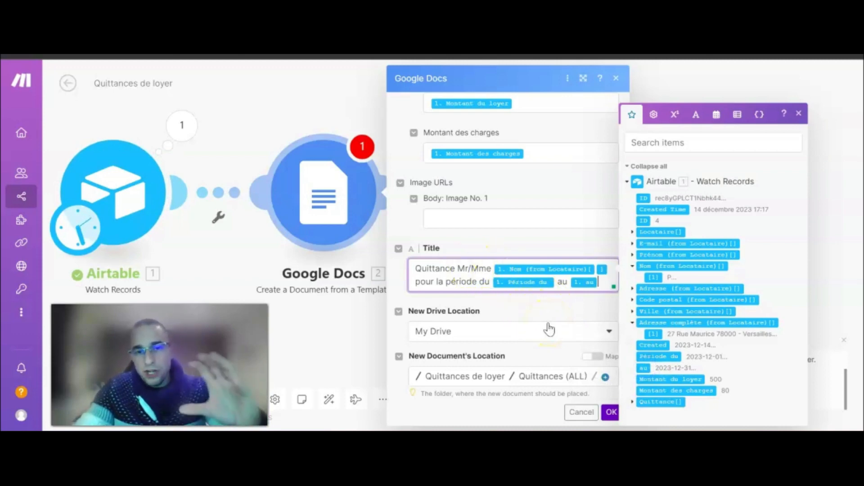
{"action": "left_click", "coordinate": [608, 410]}
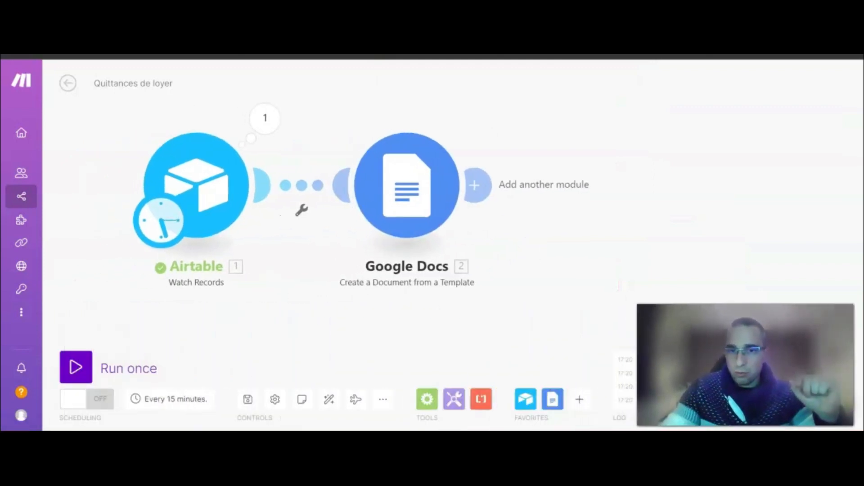
Run the scenario once, then switch to the Airtable base.
{"action": "left_click_drag", "start_coordinate": [559, 257], "coordinate": [498, 252]}
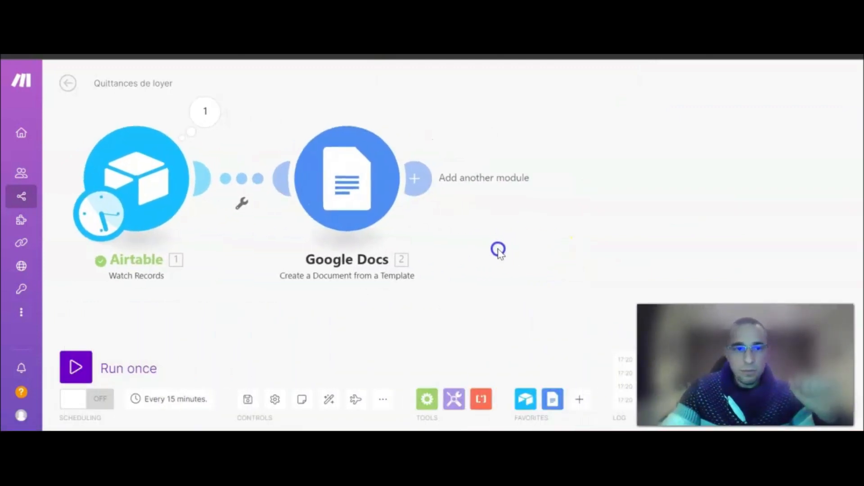
{"action": "left_click", "coordinate": [88, 364]}
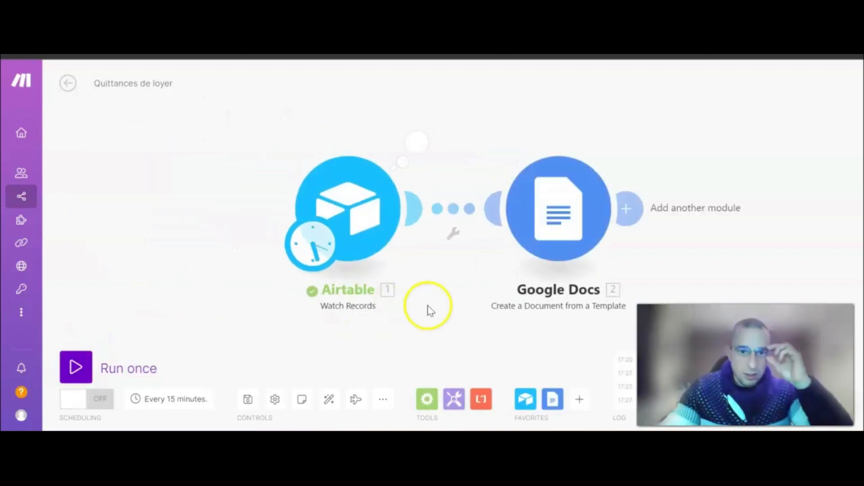
{"action": "left_click_drag", "start_coordinate": [473, 319], "coordinate": [278, 305]}
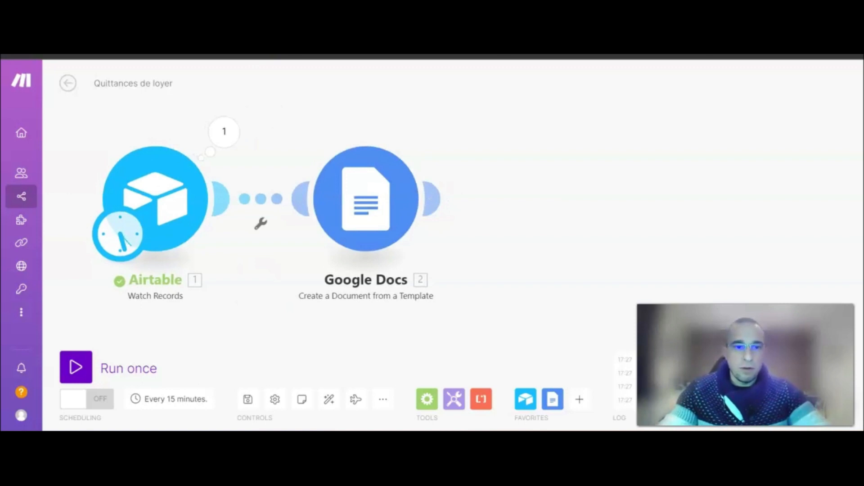
{"action": "key", "text": "ctrl+Tab"}
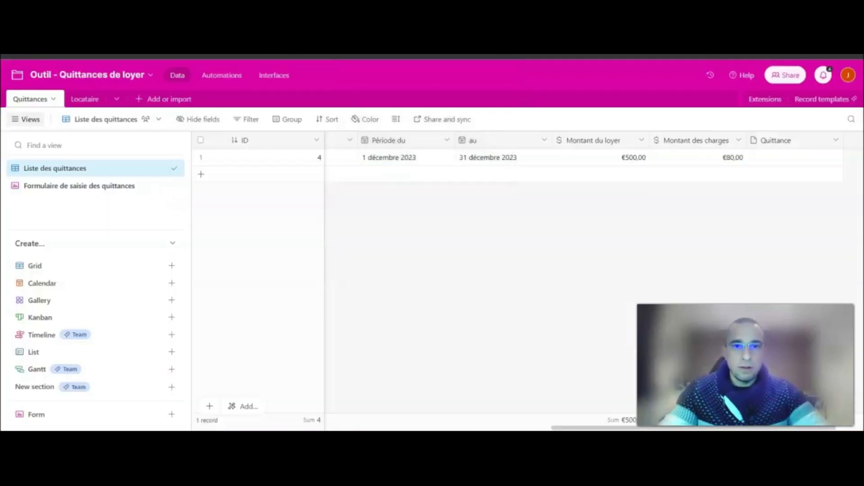
Delete the old receipt record and open the receipt entry form.
{"action": "right_click", "coordinate": [204, 159]}
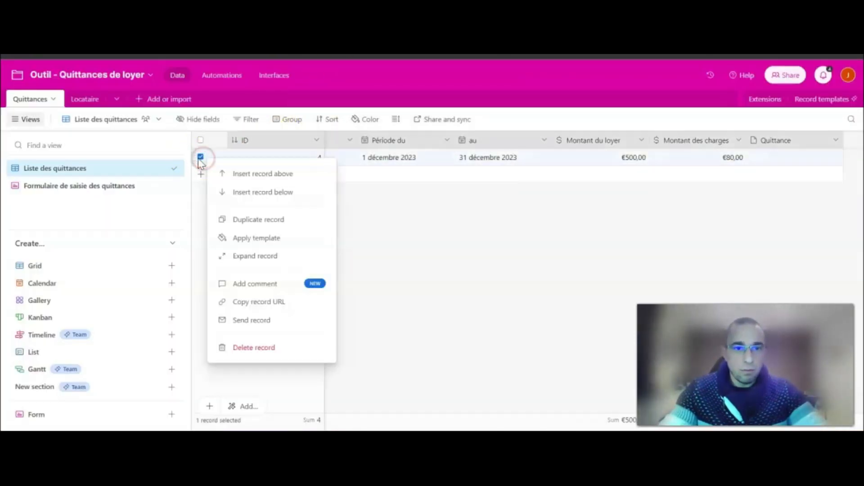
{"action": "left_click", "coordinate": [283, 355]}
{"action": "left_click", "coordinate": [82, 187]}
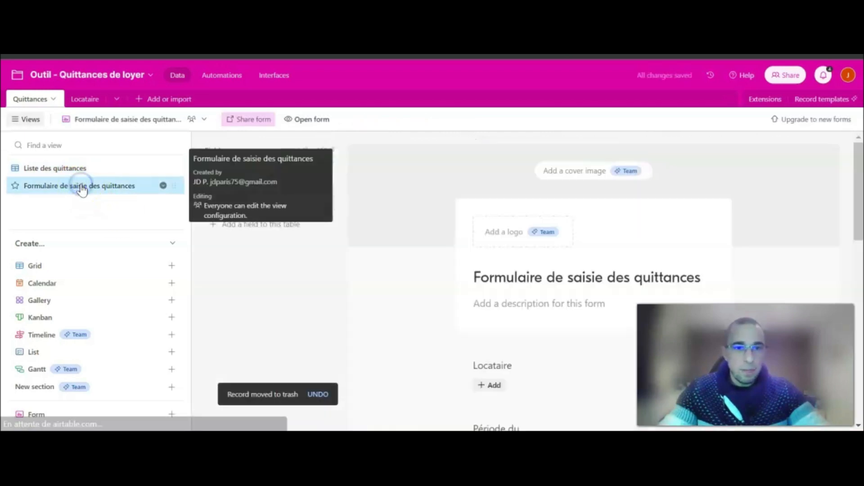
{"action": "left_click", "coordinate": [295, 118]}
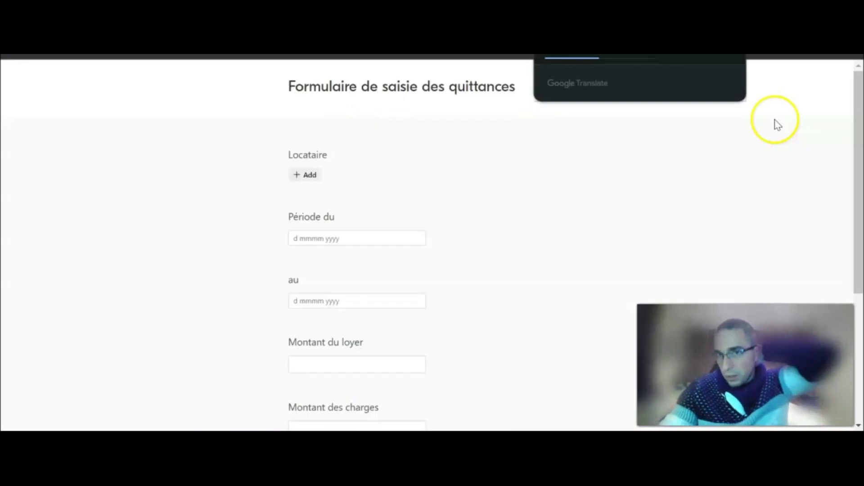
Pick the tenant and set the period from 1 to 31 décembre 2023.
{"action": "left_click", "coordinate": [310, 176]}
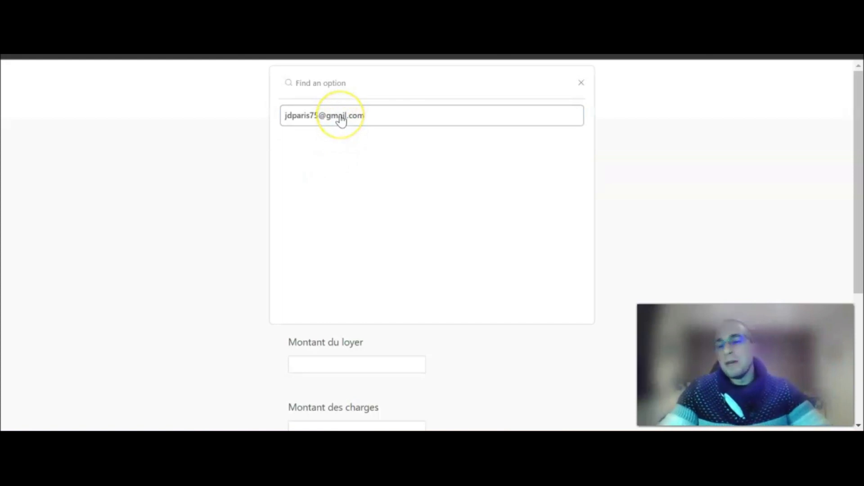
{"action": "left_click", "coordinate": [341, 120]}
{"action": "scroll", "coordinate": [418, 185], "scroll_direction": "down", "scroll_amount": 2}
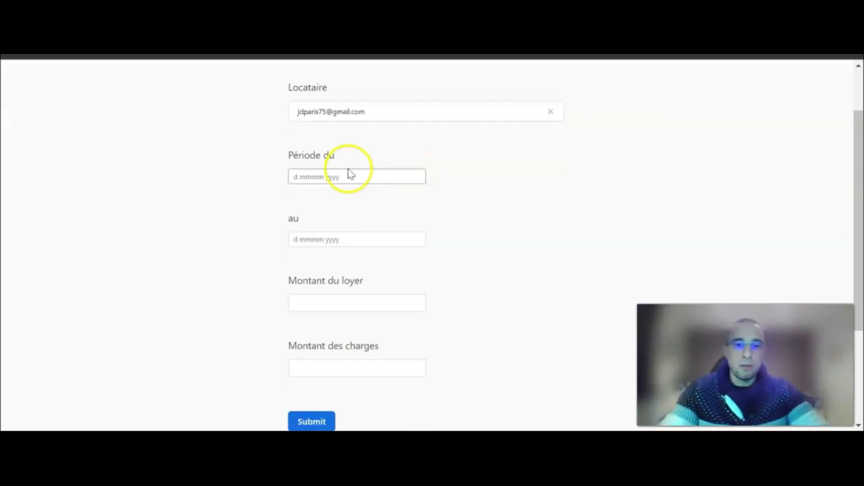
{"action": "left_click", "coordinate": [333, 177]}
{"action": "left_click", "coordinate": [386, 230]}
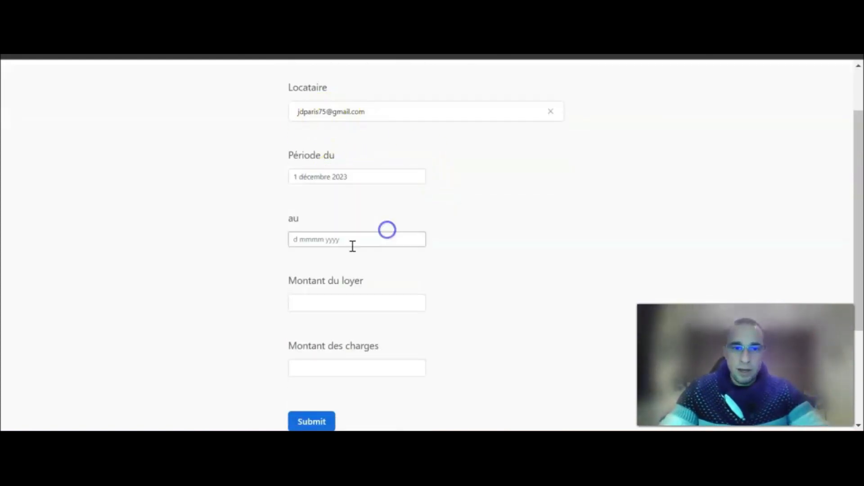
{"action": "left_click", "coordinate": [324, 242]}
{"action": "left_click", "coordinate": [307, 357]}
Enter rent 500 and charges 80, submit the receipt, then return to Make.
{"action": "left_click", "coordinate": [313, 302]}
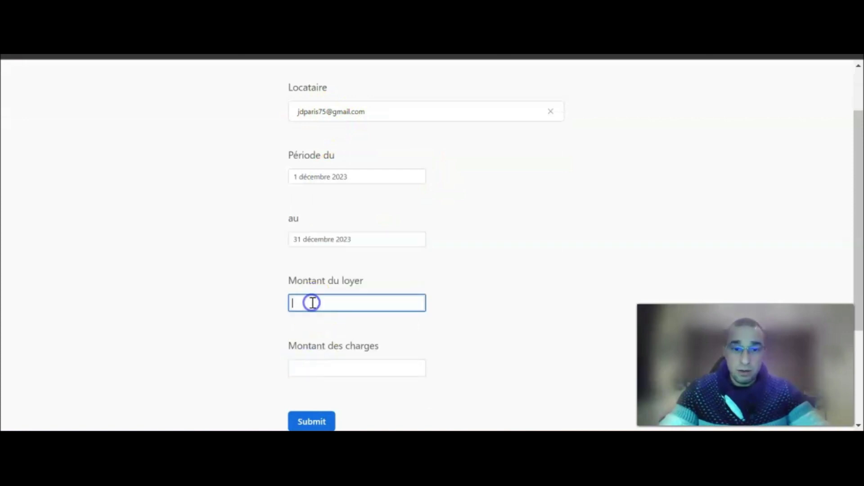
{"action": "type", "text": "500"}
{"action": "left_click", "coordinate": [314, 366]}
{"action": "type", "text": "80"}
{"action": "scroll", "coordinate": [332, 339], "scroll_direction": "down", "scroll_amount": 2}
{"action": "left_click", "coordinate": [311, 353]}
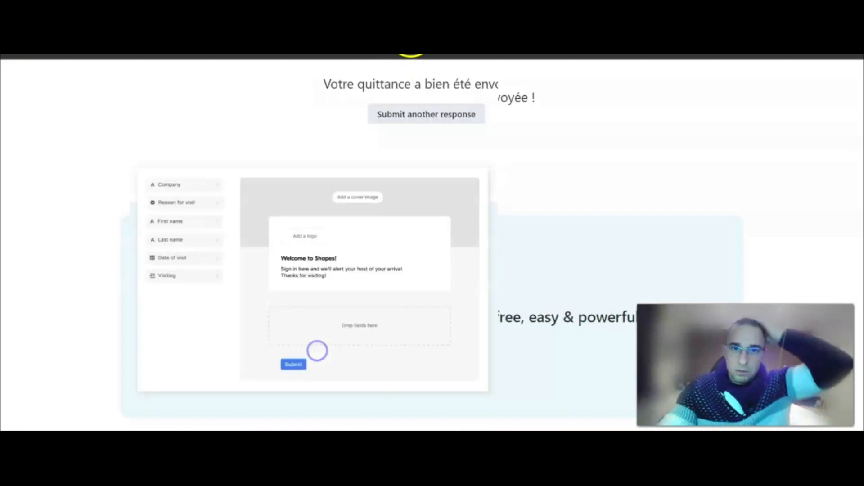
{"action": "left_click", "coordinate": [135, 56]}
{"action": "left_click", "coordinate": [74, 172]}
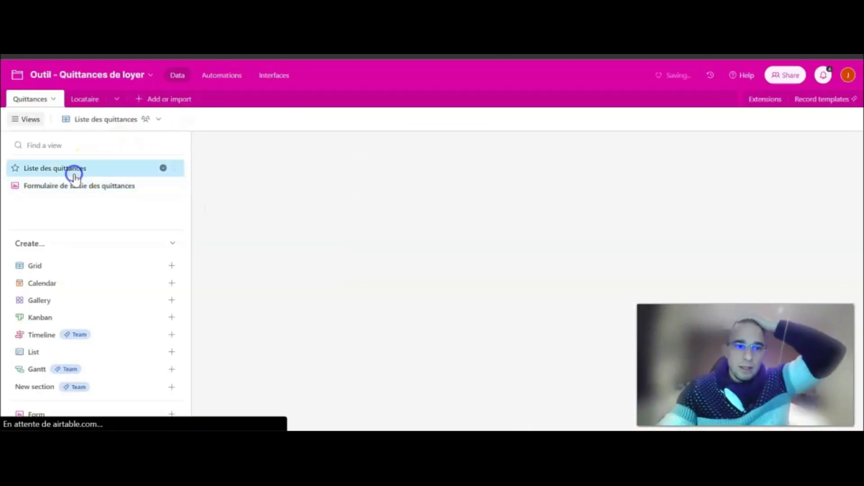
{"action": "left_click", "coordinate": [585, 56]}
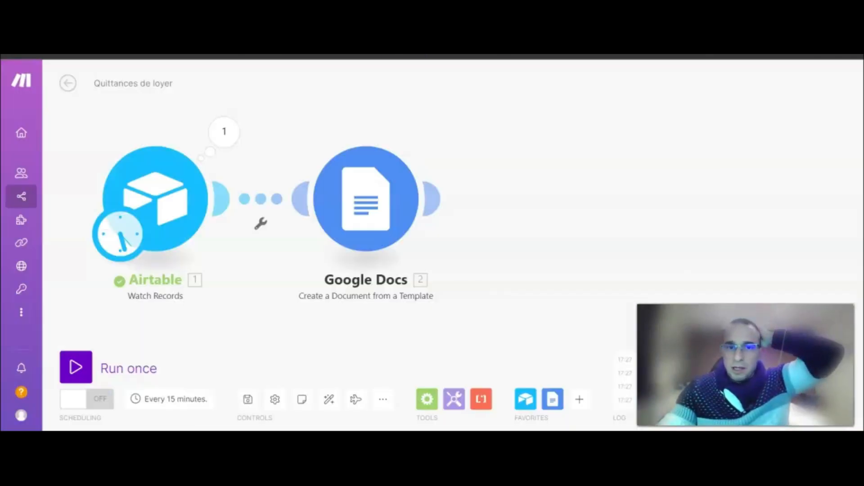
Run the scenario once and confirm both modules processed one record.
{"action": "left_click", "coordinate": [76, 367]}
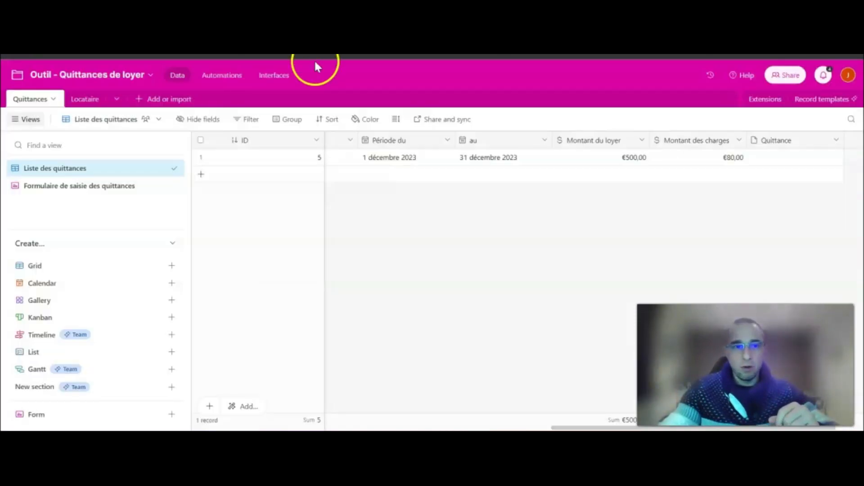
{"action": "left_click_drag", "start_coordinate": [581, 427], "coordinate": [266, 427]}
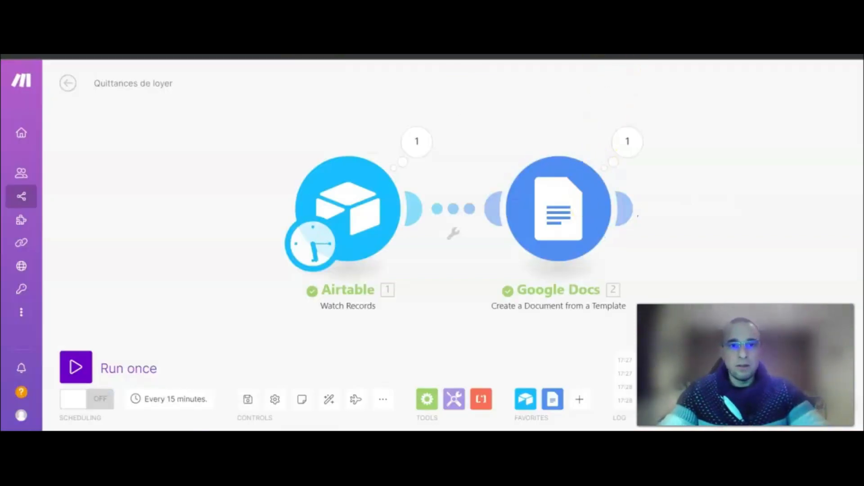
Open the generated Quittance Mr/Mme document in the Quittances (ALL) Drive folder.
{"action": "left_click", "coordinate": [189, 55]}
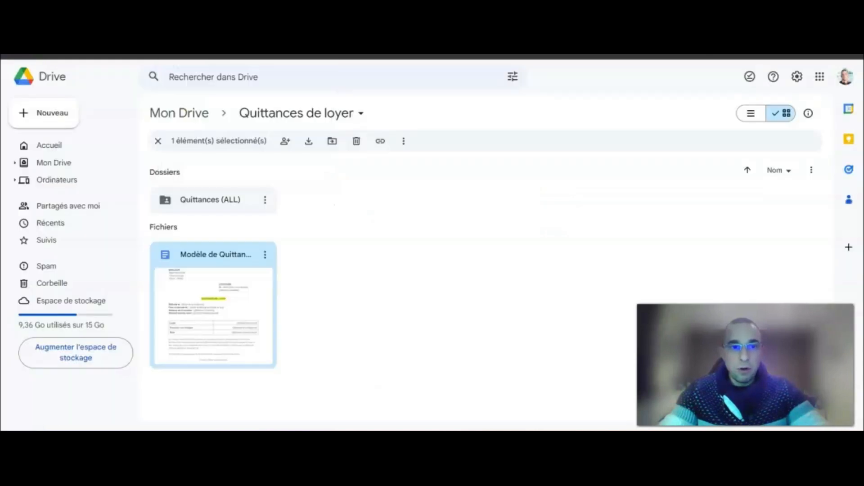
{"action": "double_click", "coordinate": [214, 198]}
{"action": "left_click", "coordinate": [211, 232]}
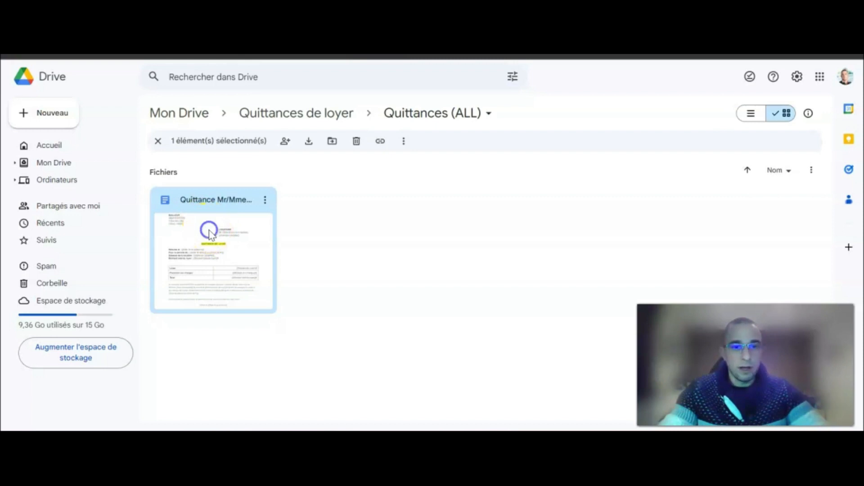
{"action": "double_click", "coordinate": [210, 233]}
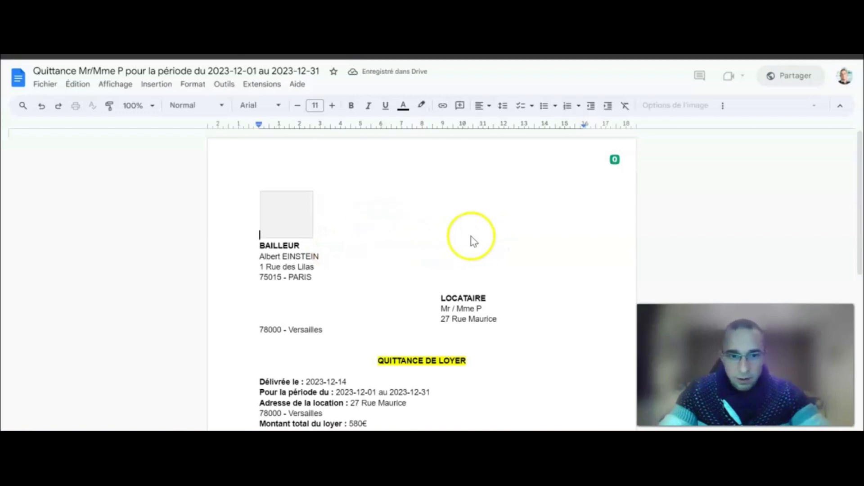
Scroll through the generated receipt and inspect the 2023-12-14 issue date.
{"action": "scroll", "coordinate": [484, 232], "scroll_direction": "down", "scroll_amount": 1}
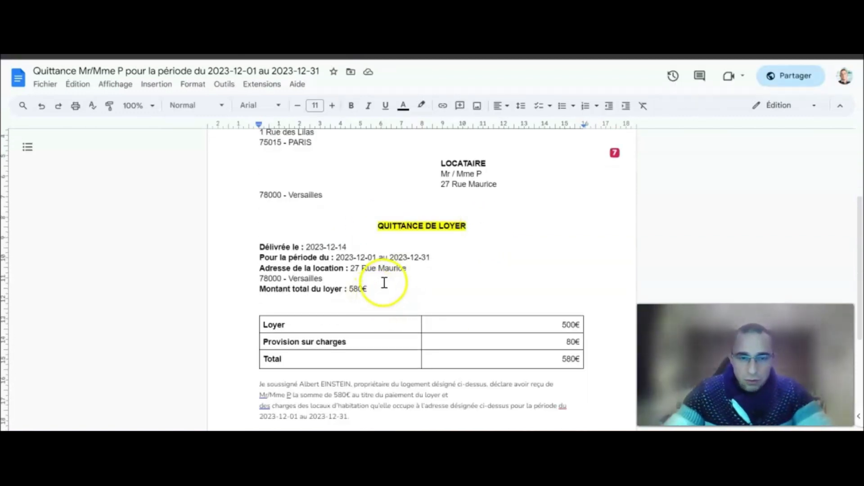
{"action": "scroll", "coordinate": [367, 256], "scroll_direction": "down", "scroll_amount": 1}
{"action": "scroll", "coordinate": [440, 228], "scroll_direction": "down", "scroll_amount": 2}
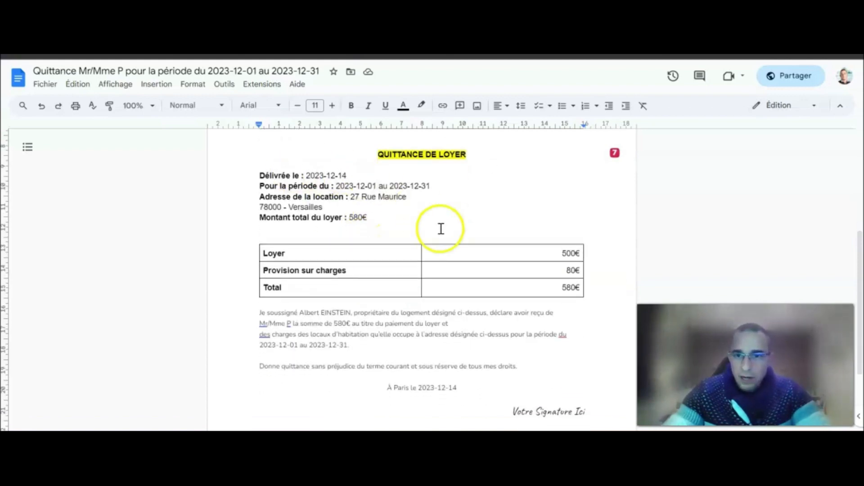
{"action": "scroll", "coordinate": [448, 245], "scroll_direction": "up", "scroll_amount": 2}
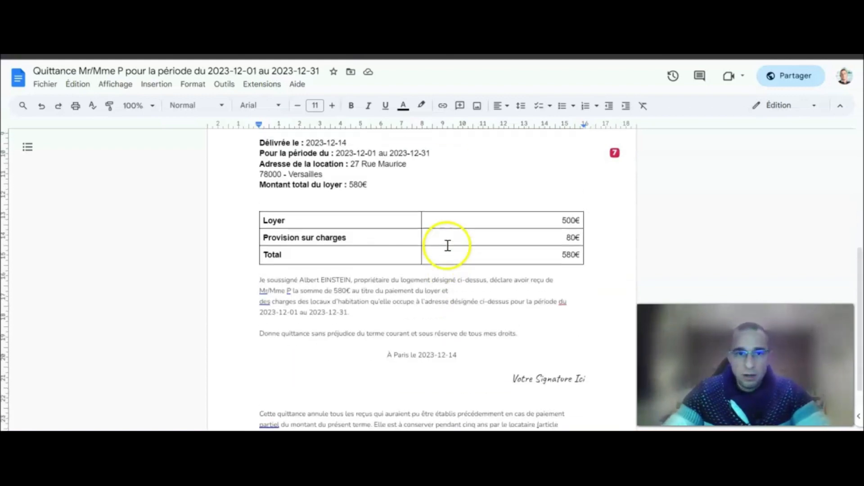
{"action": "left_click_drag", "start_coordinate": [348, 199], "coordinate": [306, 199]}
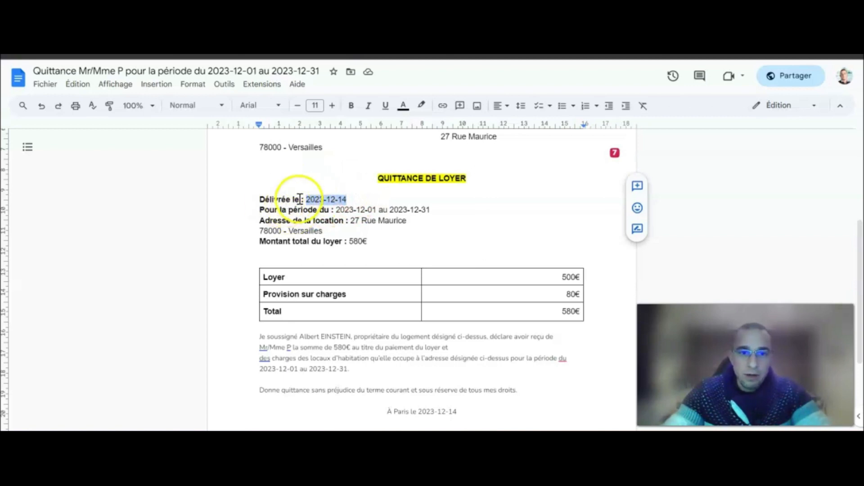
{"action": "left_click", "coordinate": [359, 198]}
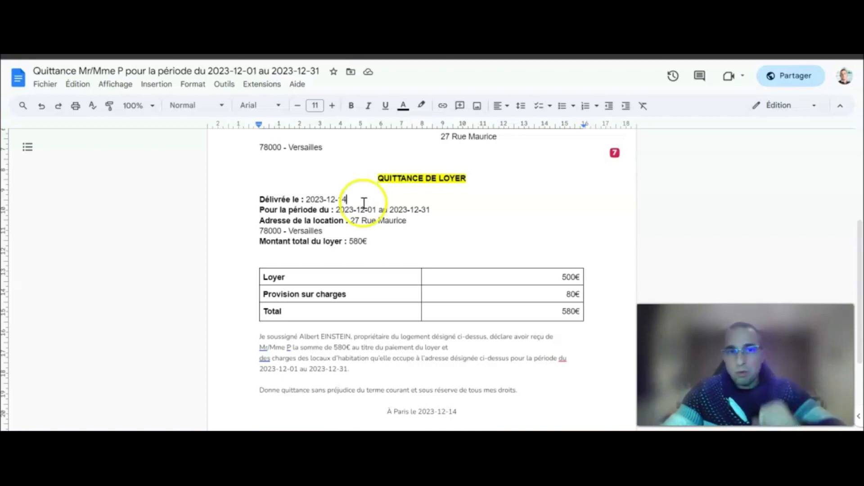
Switch back through Drive to the Make scenario.
{"action": "key", "text": "ctrl+shift+Tab"}
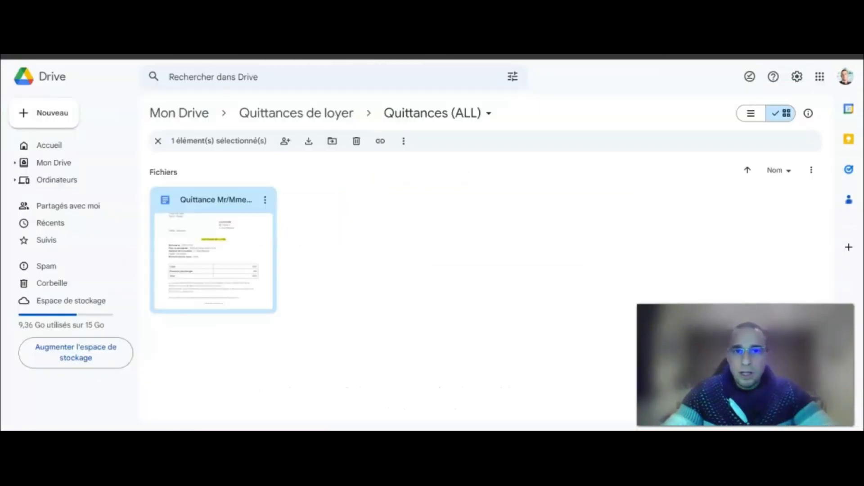
{"action": "key", "text": "ctrl+shift+Tab"}
{"action": "left_click_drag", "start_coordinate": [665, 178], "coordinate": [492, 172]}
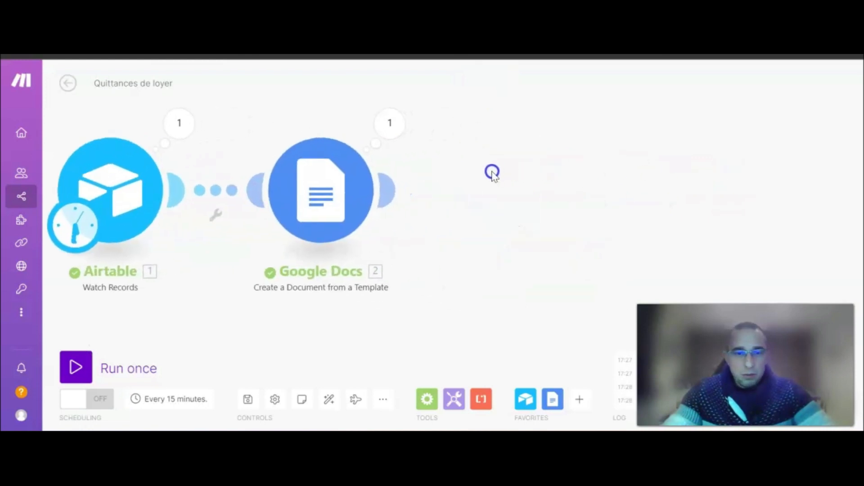
Remove the Created mapping from the Google Docs module's Date de la quittance.
{"action": "left_click", "coordinate": [360, 207]}
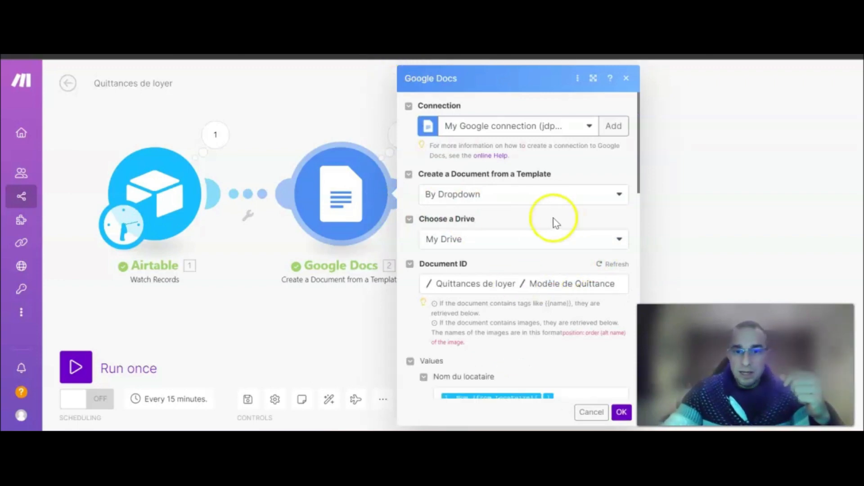
{"action": "scroll", "coordinate": [562, 223], "scroll_direction": "down", "scroll_amount": 6}
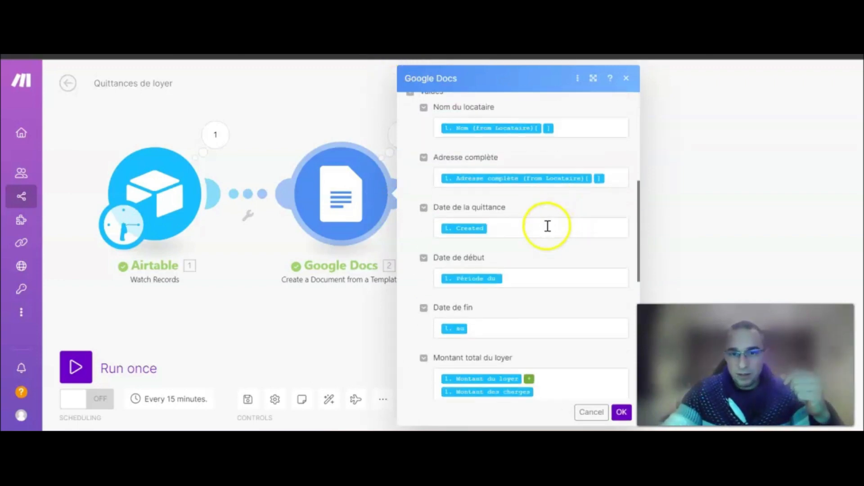
{"action": "scroll", "coordinate": [540, 247], "scroll_direction": "up", "scroll_amount": 2}
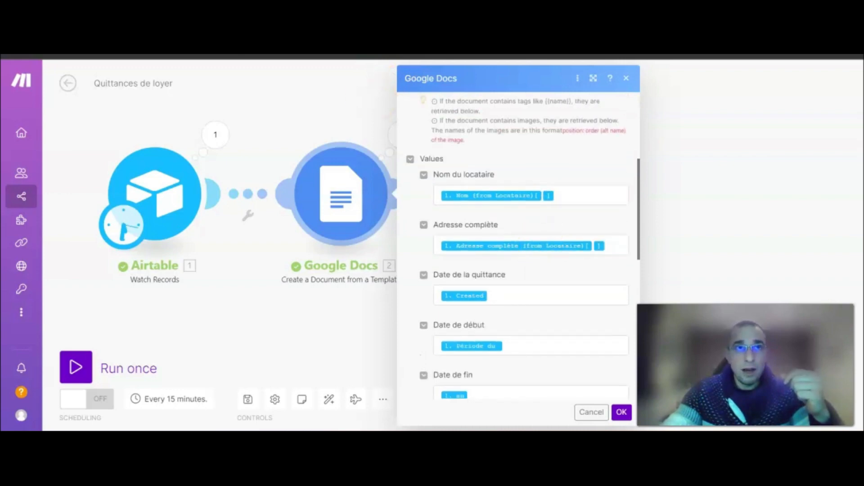
{"action": "scroll", "coordinate": [515, 235], "scroll_direction": "down", "scroll_amount": 2}
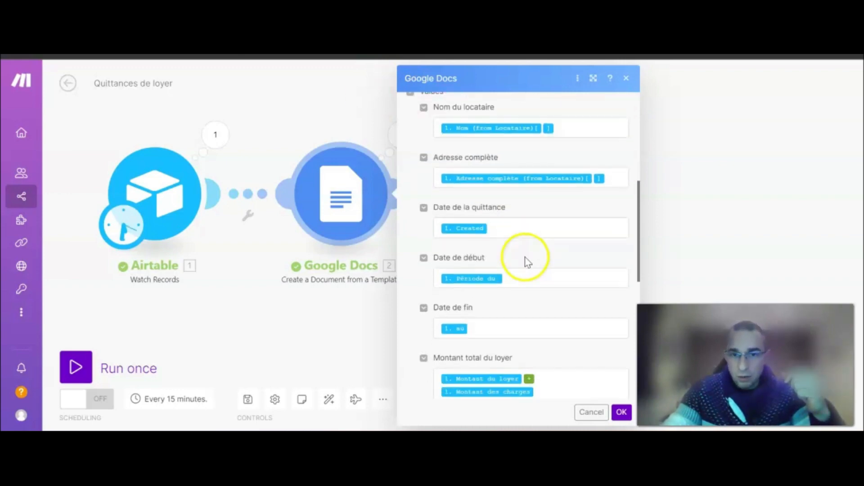
{"action": "left_click", "coordinate": [507, 232]}
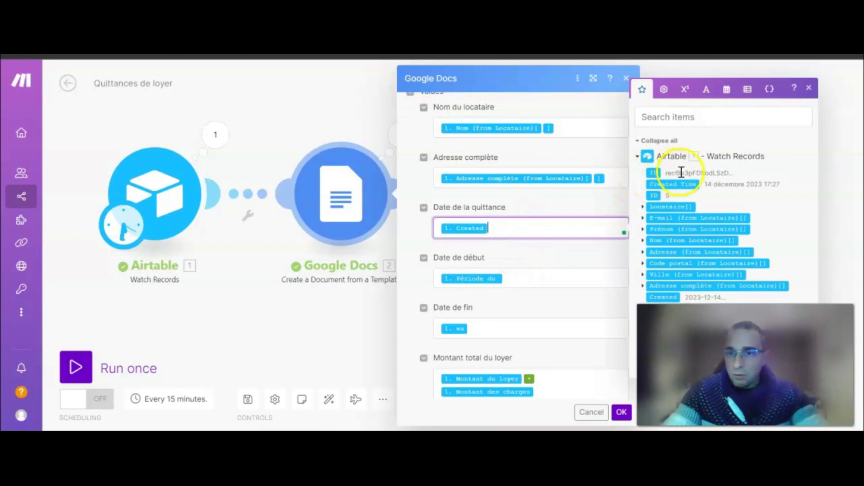
{"action": "key", "text": "Escape"}
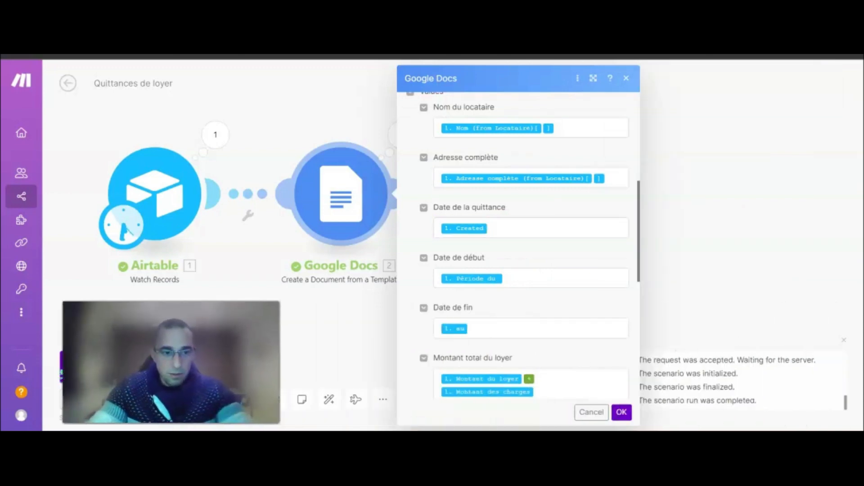
{"action": "left_click", "coordinate": [527, 226]}
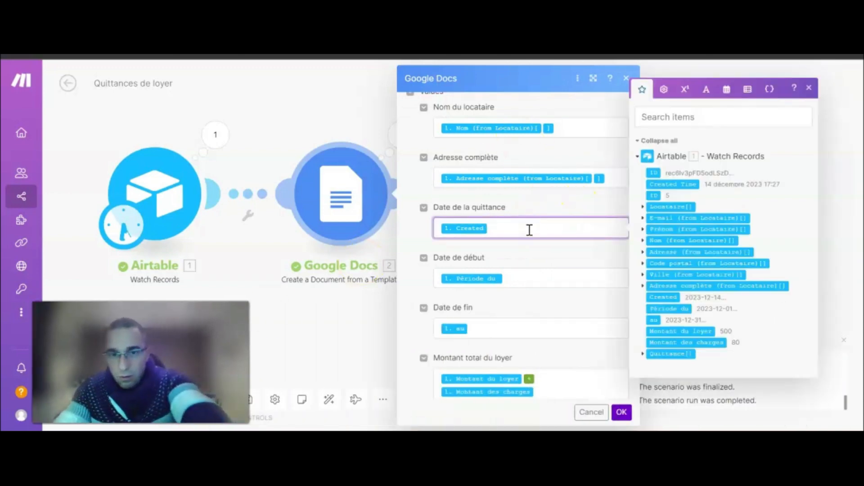
{"action": "key", "text": "BackSpace"}
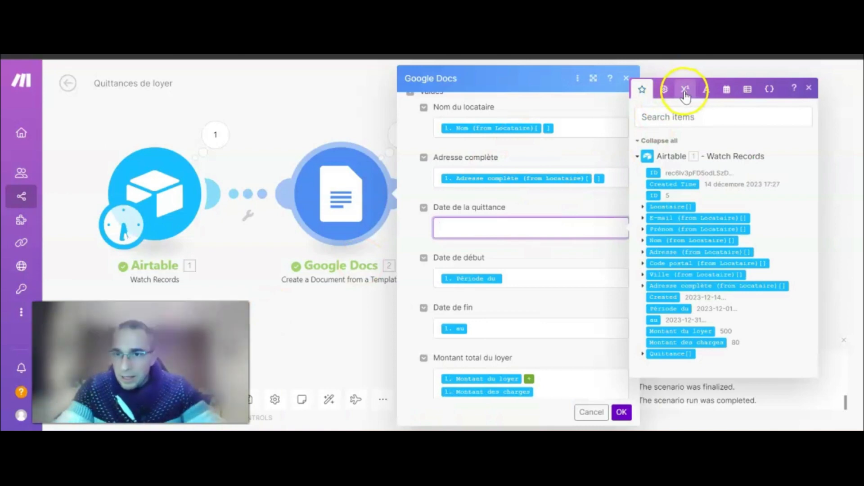
Wrap Created in formatDate with DD.MM.YYYY for Date de la quittance.
{"action": "left_click", "coordinate": [726, 89]}
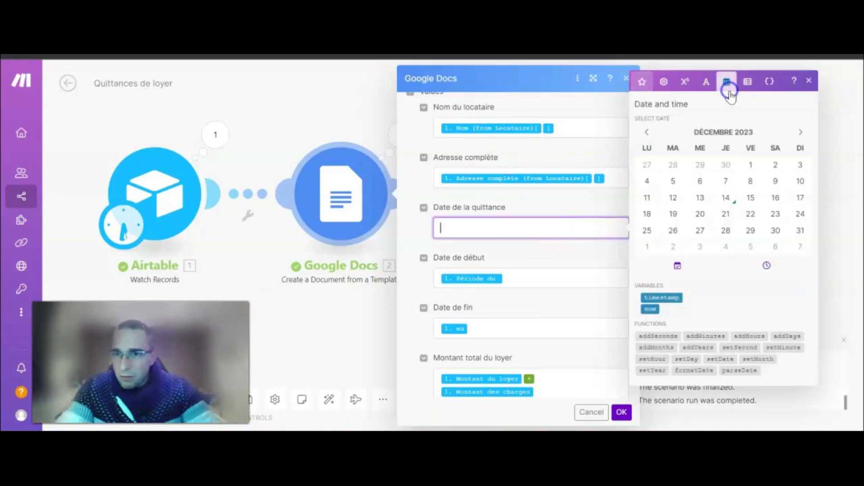
{"action": "left_click", "coordinate": [686, 371]}
{"action": "left_click", "coordinate": [524, 230]}
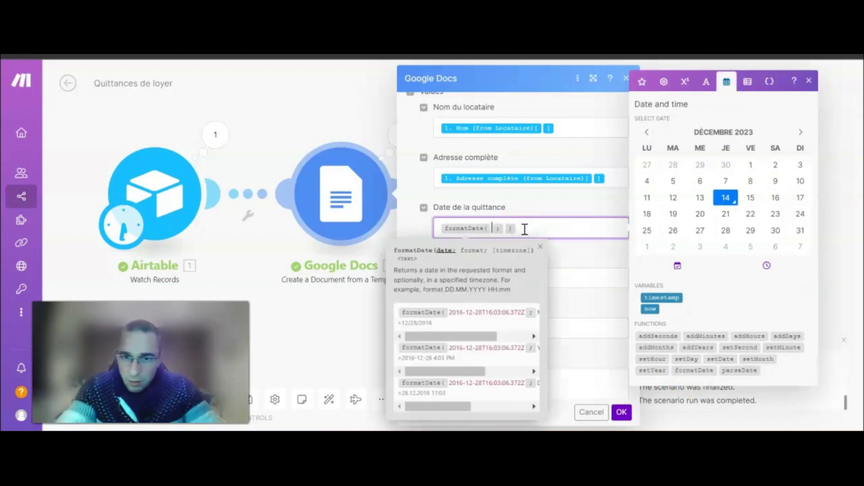
{"action": "left_click_drag", "start_coordinate": [460, 338], "coordinate": [433, 339]}
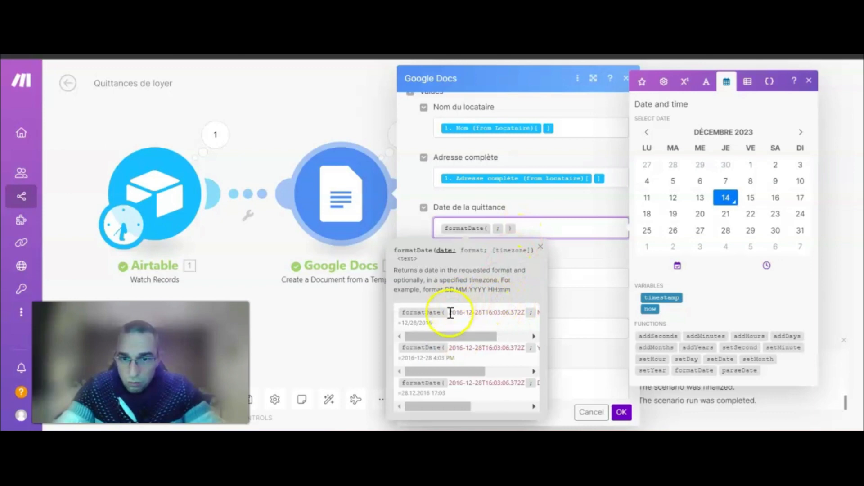
{"action": "mouse_move", "coordinate": [452, 336]}
{"action": "left_mouse_down"}
{"action": "mouse_move", "coordinate": [513, 338]}
{"action": "mouse_move", "coordinate": [455, 336]}
{"action": "left_mouse_up"}
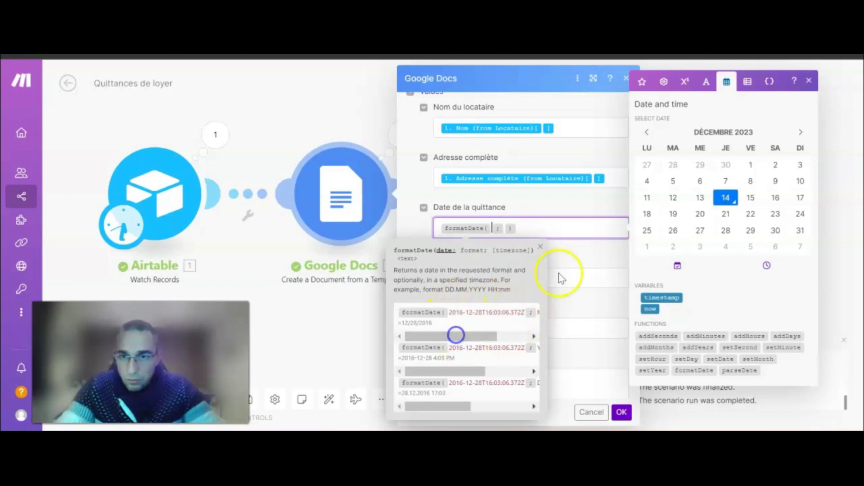
{"action": "left_click", "coordinate": [642, 85]}
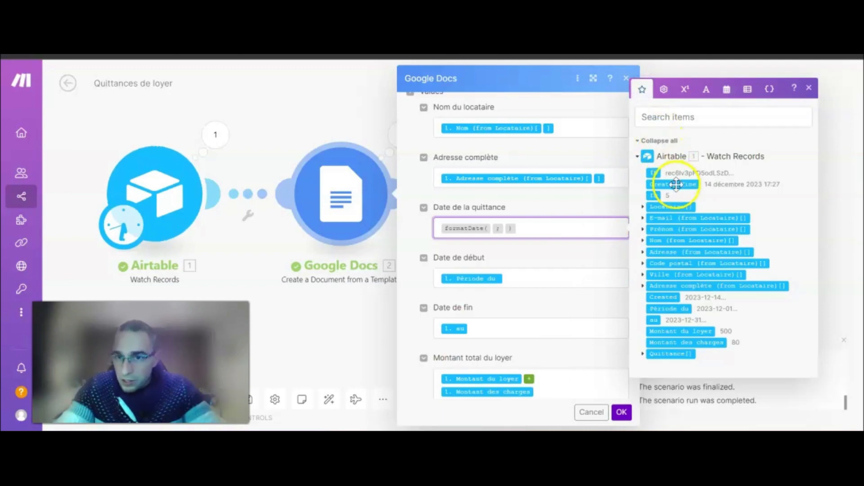
{"action": "left_click", "coordinate": [662, 296]}
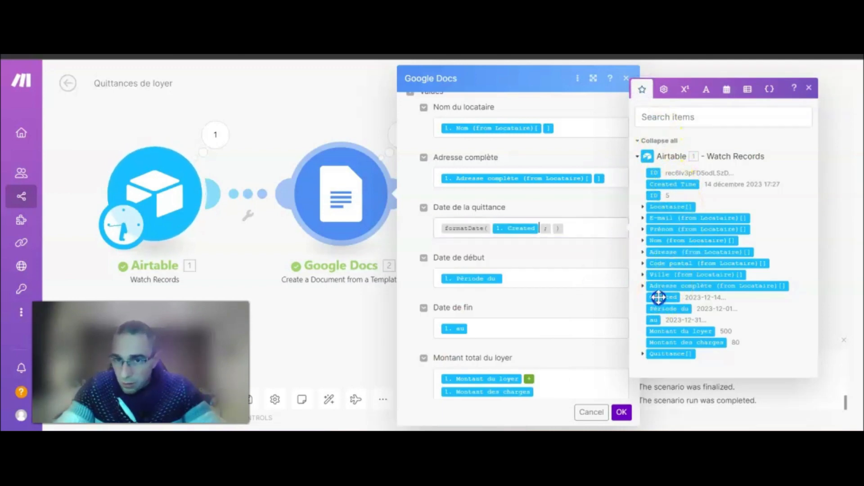
{"action": "left_click", "coordinate": [629, 245]}
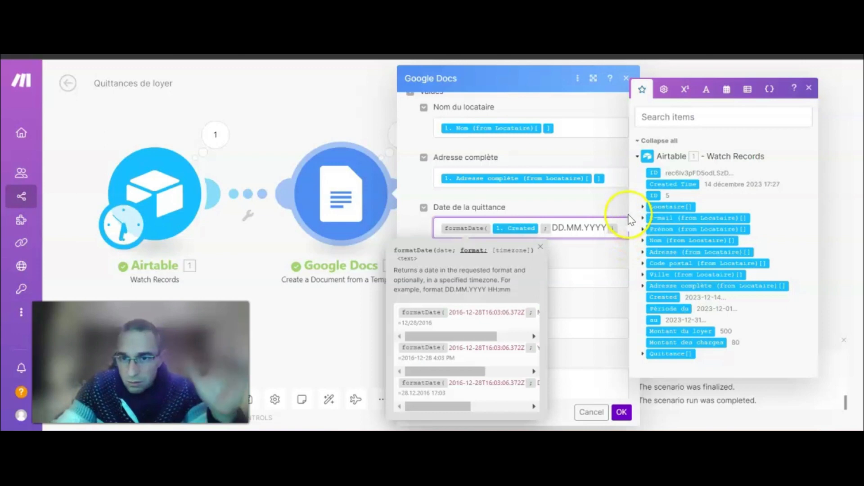
{"action": "left_click", "coordinate": [619, 228]}
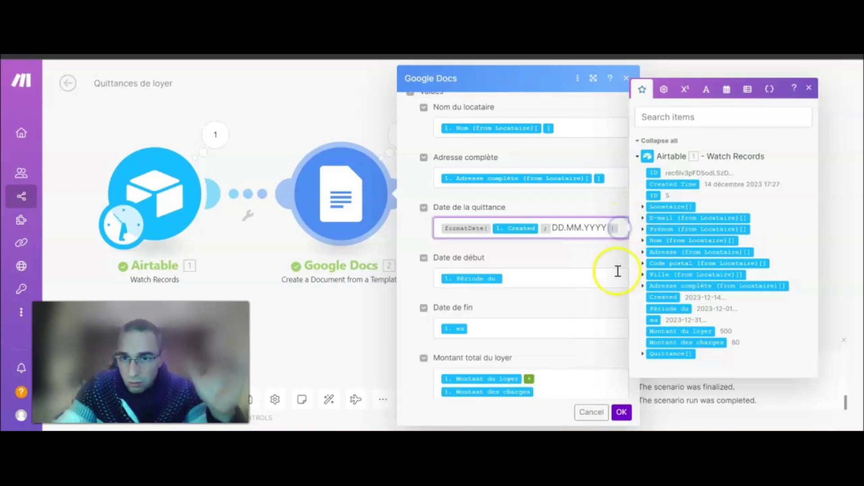
Clear the Période du mapping from Date de début.
{"action": "left_click", "coordinate": [517, 280]}
{"action": "left_click", "coordinate": [530, 280]}
{"action": "key", "text": "BackSpace"}
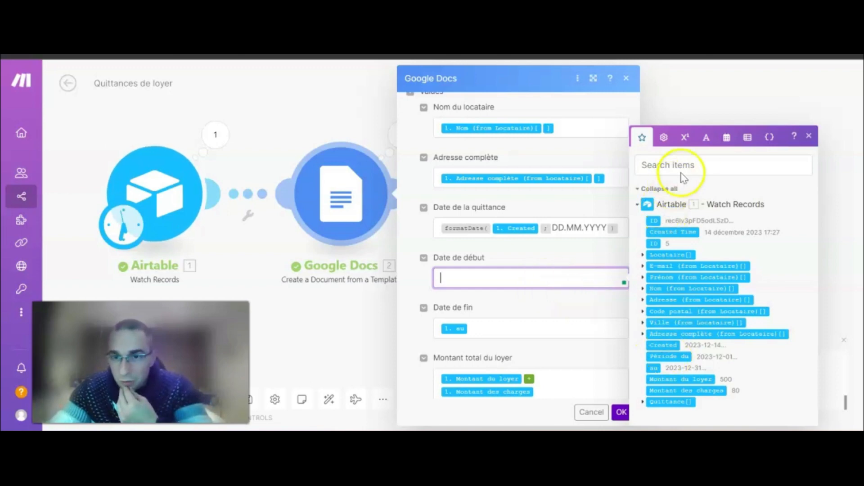
Set Date de début to formatDate of Période du with DD.MM.YYYY.
{"action": "left_click", "coordinate": [727, 138]}
{"action": "left_click", "coordinate": [693, 410]}
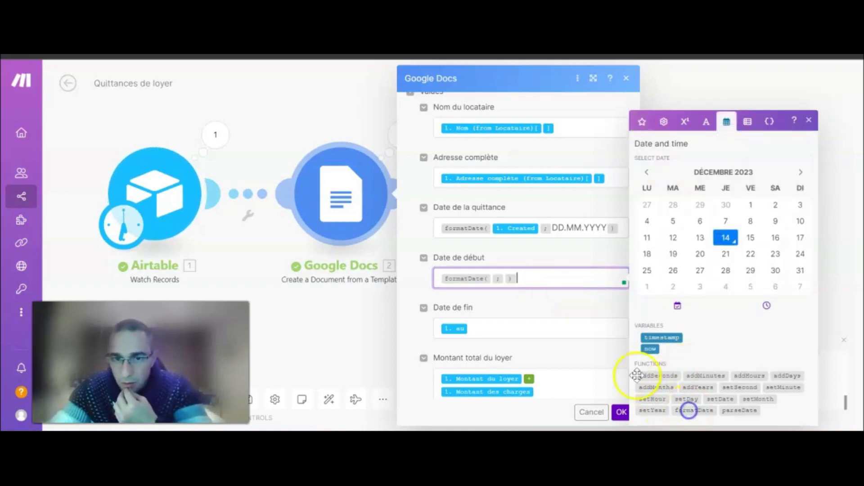
{"action": "left_click", "coordinate": [643, 121]}
{"action": "left_click", "coordinate": [680, 357]}
{"action": "left_click", "coordinate": [575, 280]}
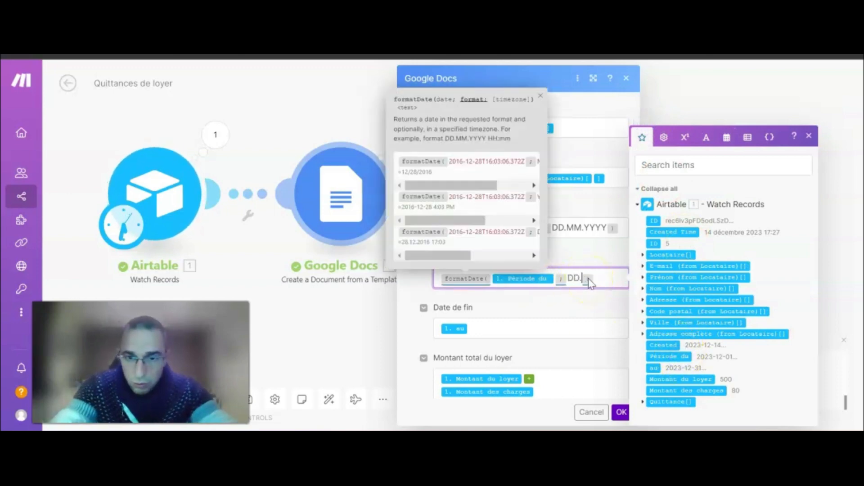
{"action": "type", "text": "DD.MM.Y"}
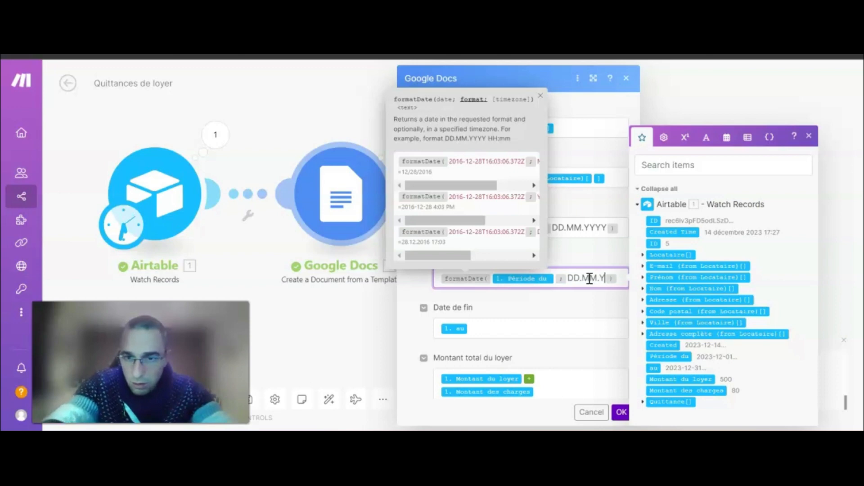
{"action": "type", "text": "YYY"}
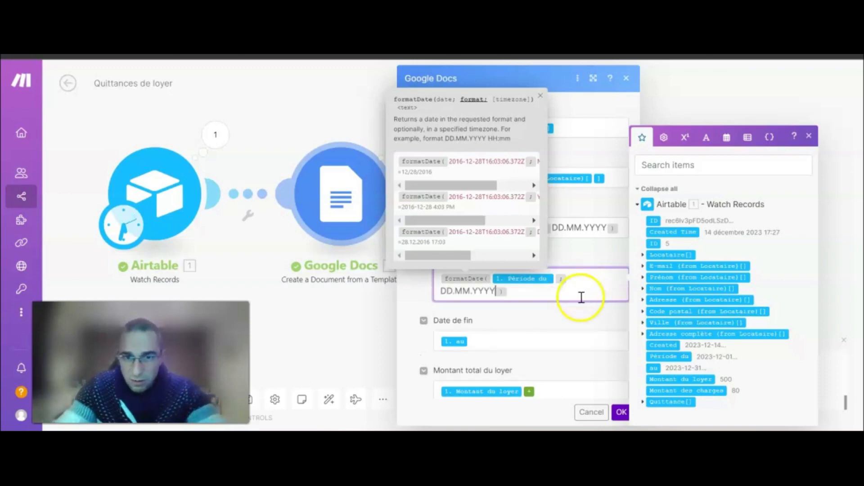
Set Date de fin to formatDate of au with DD.MM.YYYY.
{"action": "left_click", "coordinate": [508, 333]}
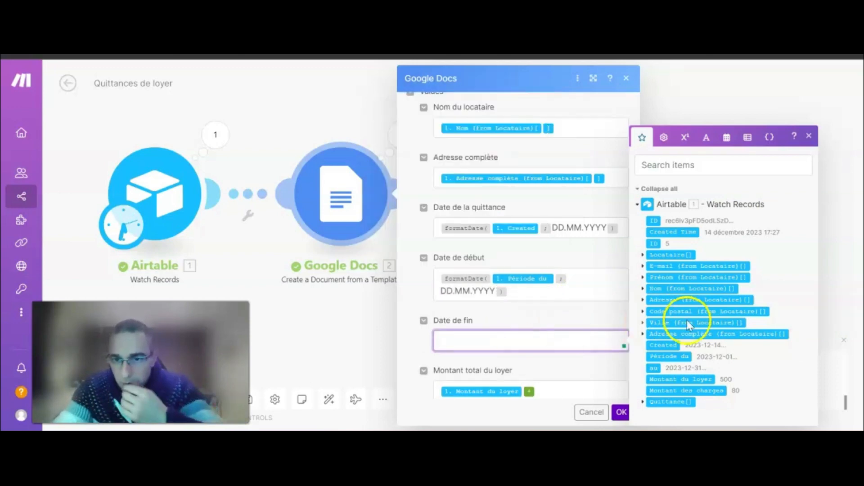
{"action": "left_click", "coordinate": [726, 137]}
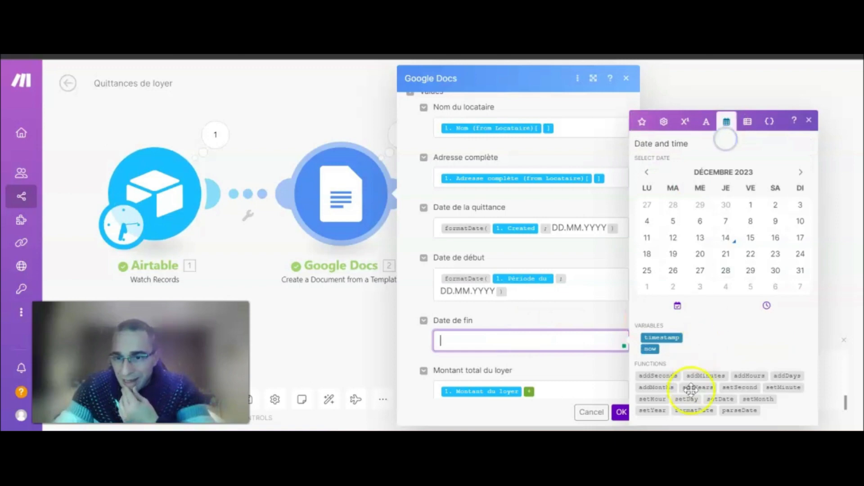
{"action": "left_click", "coordinate": [693, 412]}
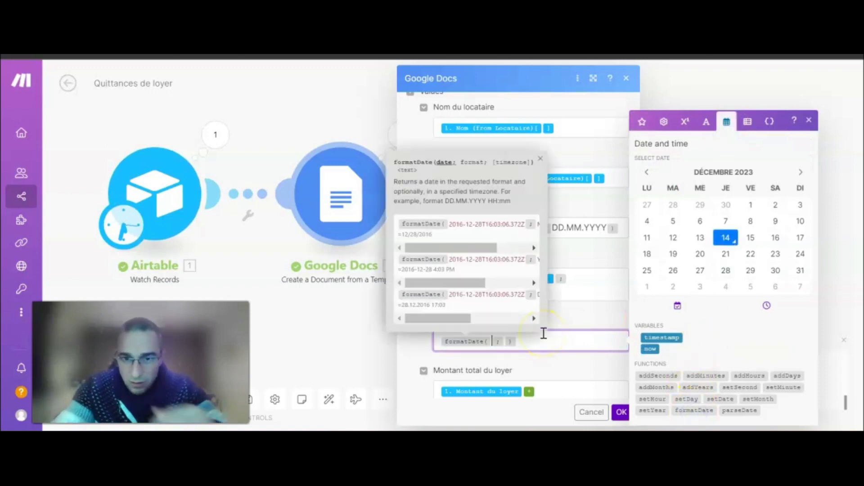
{"action": "left_click", "coordinate": [644, 122]}
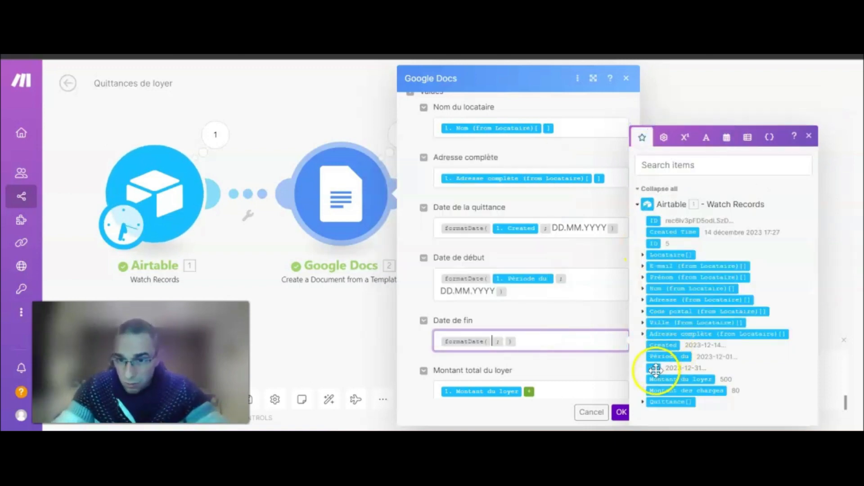
{"action": "left_click", "coordinate": [653, 368]}
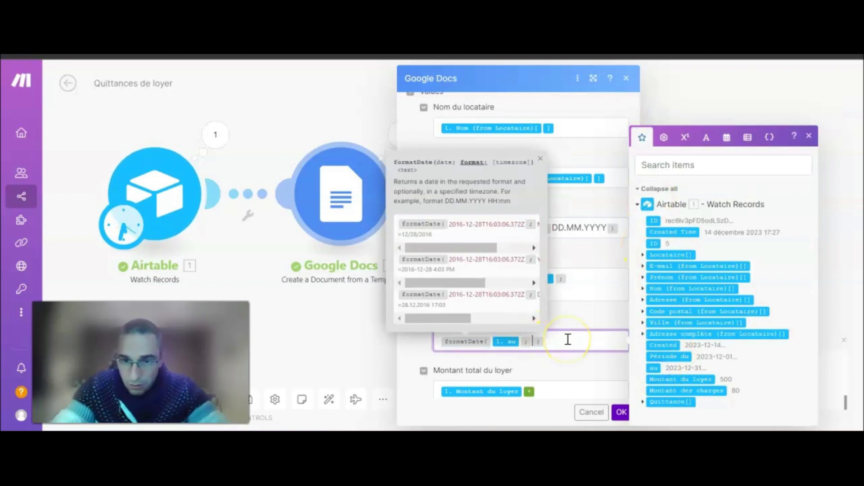
{"action": "type", "text": "DD.MM.YYY"}
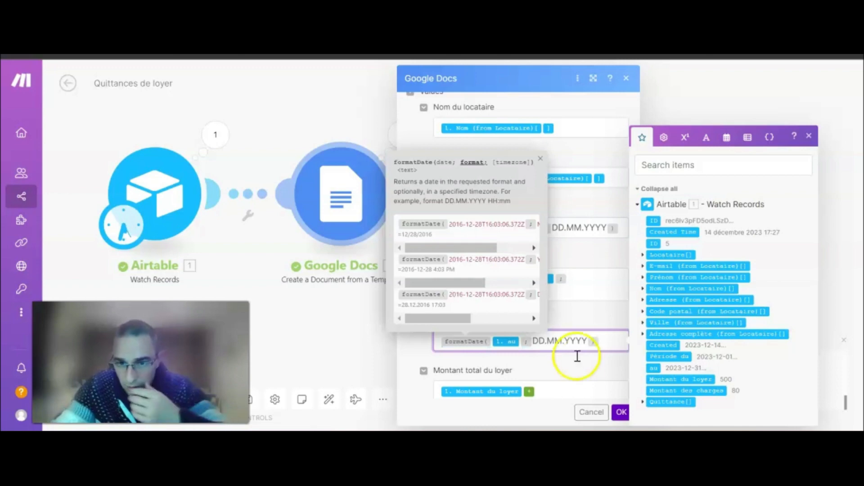
{"action": "type", "text": "Y"}
{"action": "left_click", "coordinate": [586, 370]}
{"action": "scroll", "coordinate": [568, 284], "scroll_direction": "down", "scroll_amount": 5}
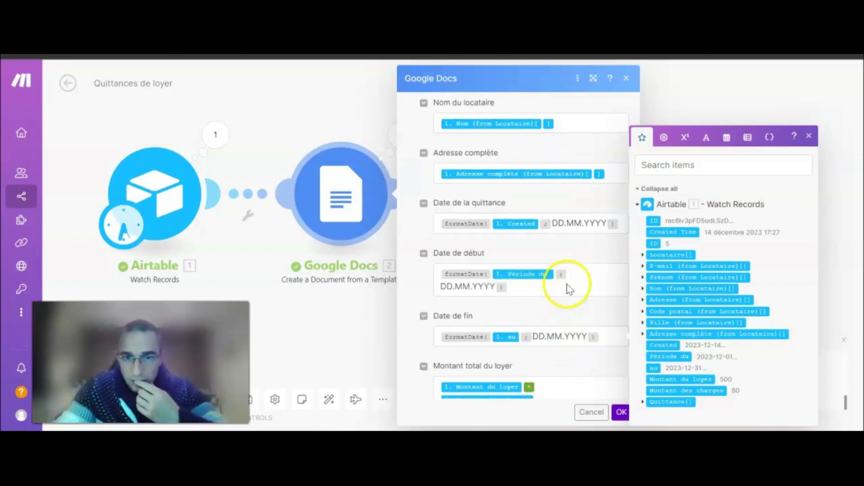
{"action": "scroll", "coordinate": [568, 288], "scroll_direction": "down", "scroll_amount": 4}
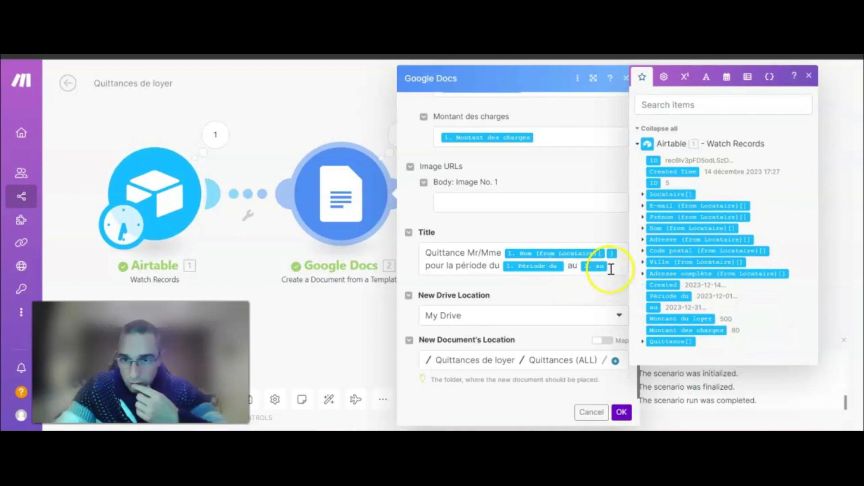
Replace the raw Période du date in the title with formatDate(1. Période du; DD.MM.YYYY).
{"action": "left_click", "coordinate": [611, 269]}
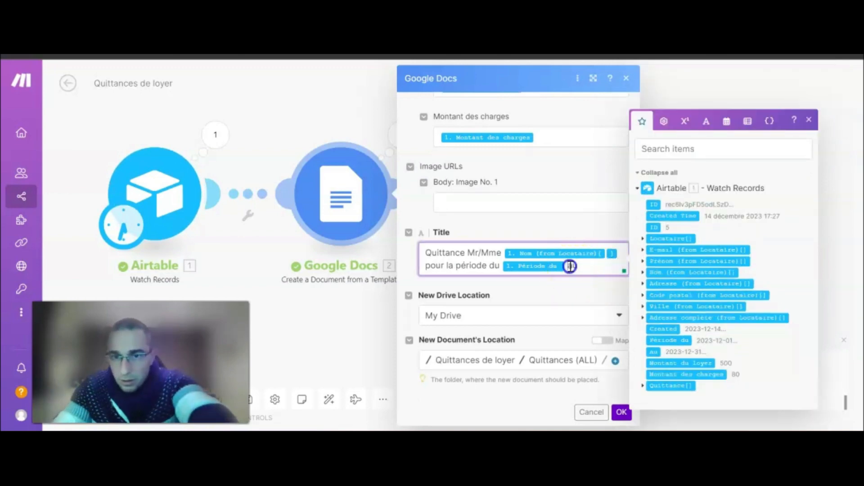
{"action": "key", "text": "BackSpace"}
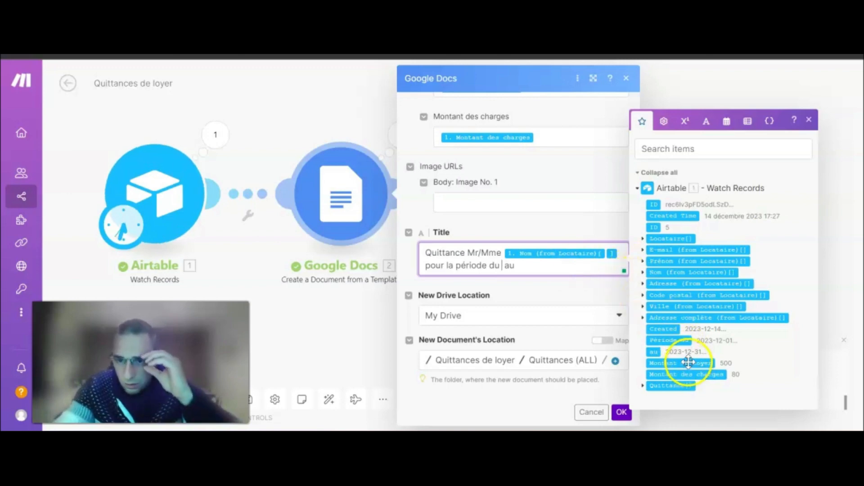
{"action": "left_click", "coordinate": [727, 122]}
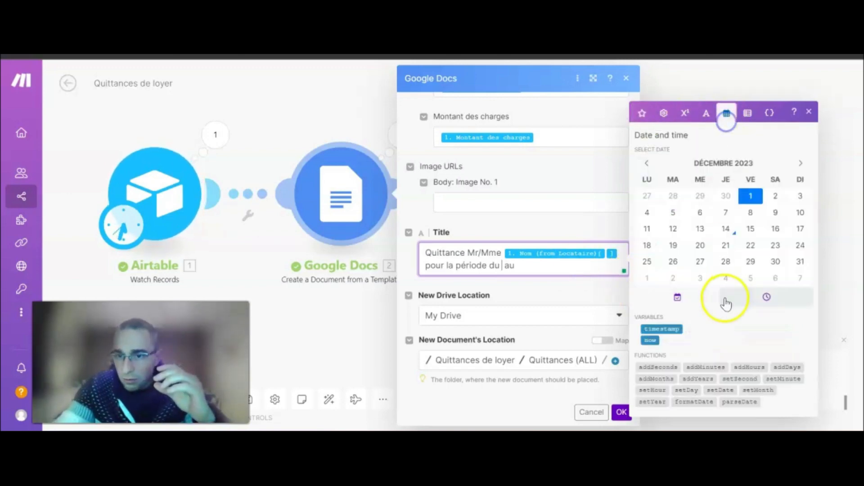
{"action": "left_click", "coordinate": [695, 400]}
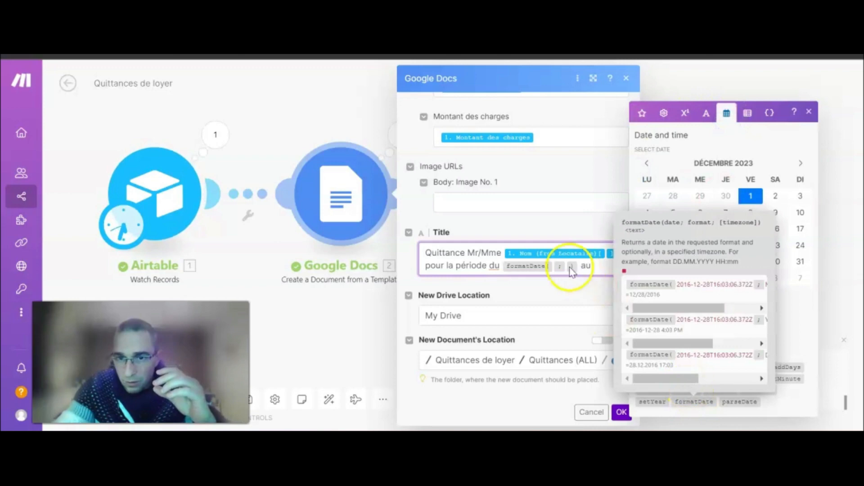
{"action": "left_click", "coordinate": [558, 266]}
{"action": "left_click", "coordinate": [642, 113]}
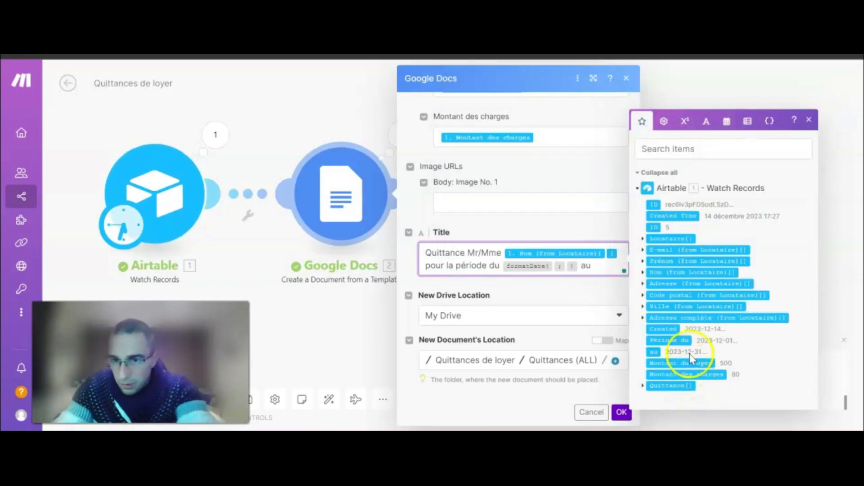
{"action": "left_click", "coordinate": [664, 340]}
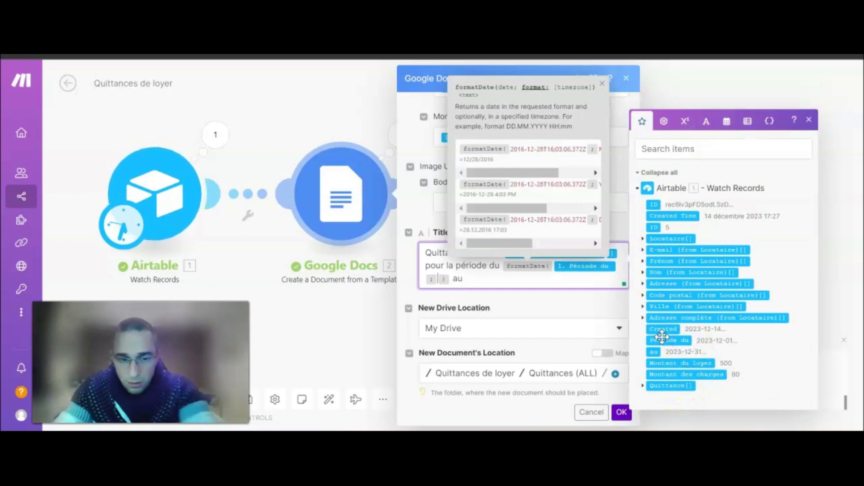
{"action": "type", "text": "DD.MM.YYYY"}
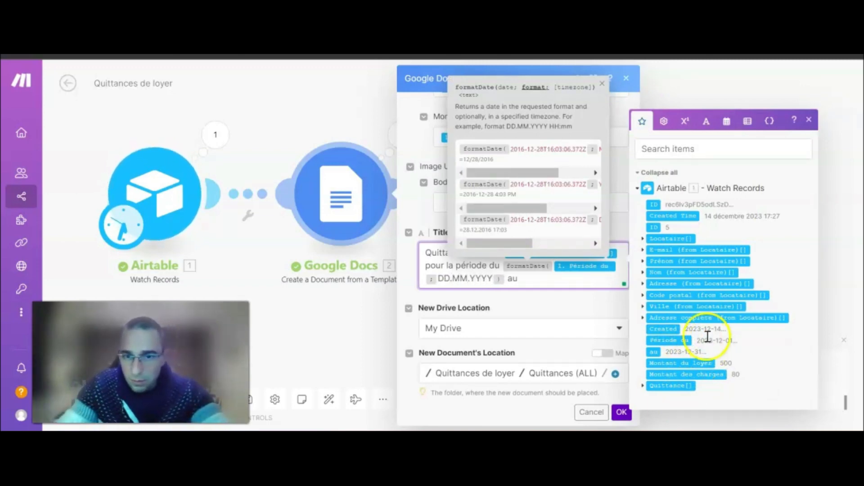
Add formatDate(1. au; DD.MM.YYYY) after 'au' in the title and save the Google Docs settings.
{"action": "left_click", "coordinate": [538, 285]}
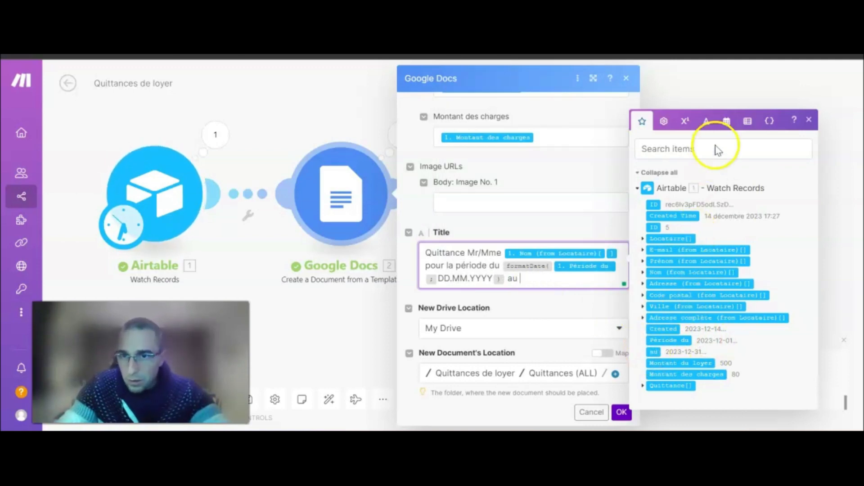
{"action": "left_click", "coordinate": [727, 122]}
{"action": "left_click", "coordinate": [699, 409]}
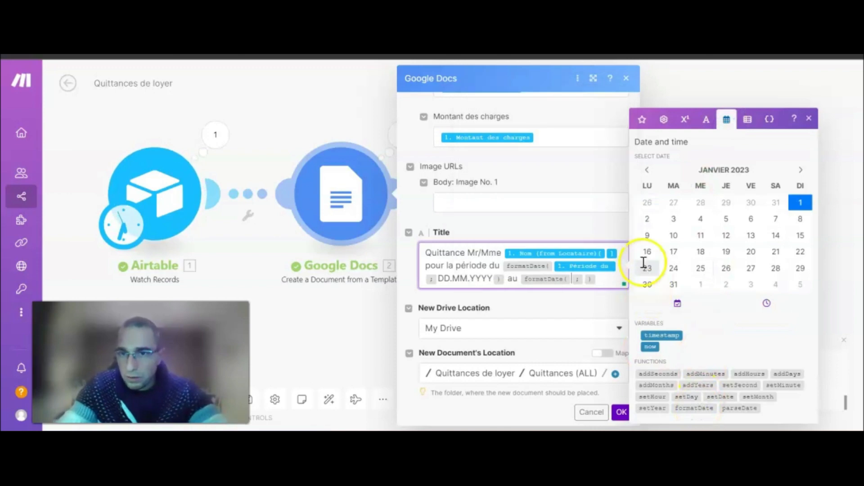
{"action": "left_click", "coordinate": [642, 119]}
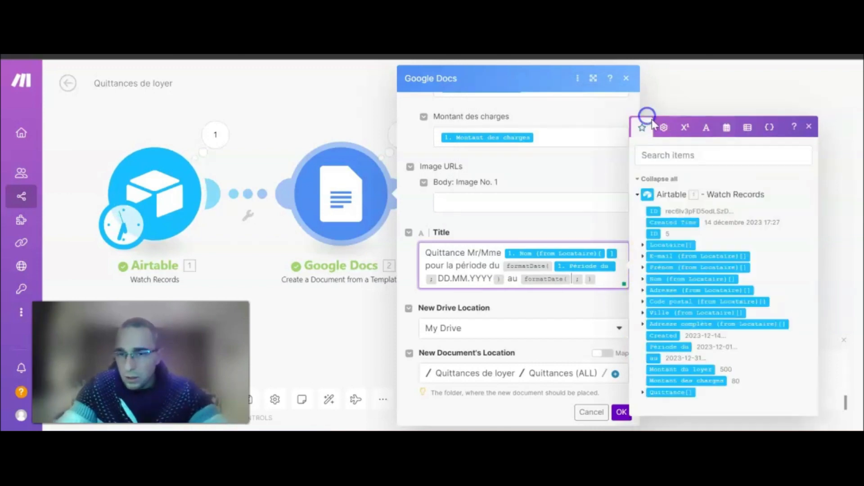
{"action": "left_click", "coordinate": [655, 358]}
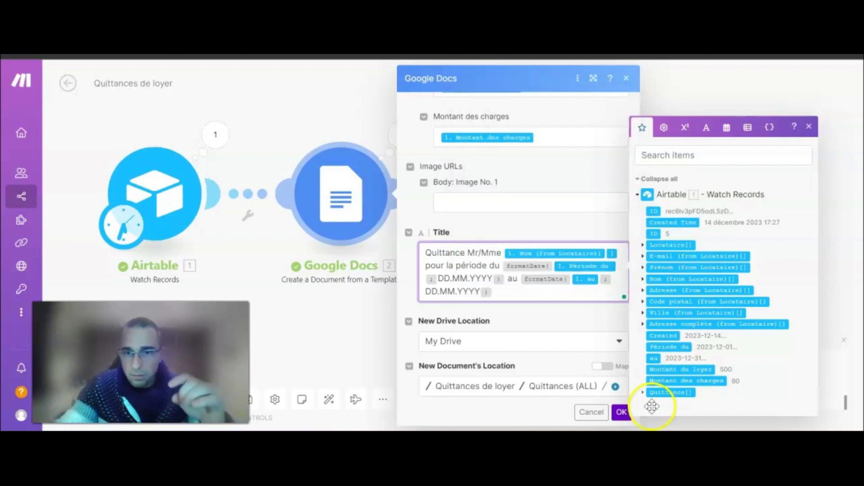
{"action": "left_click", "coordinate": [565, 320]}
{"action": "left_click", "coordinate": [622, 412]}
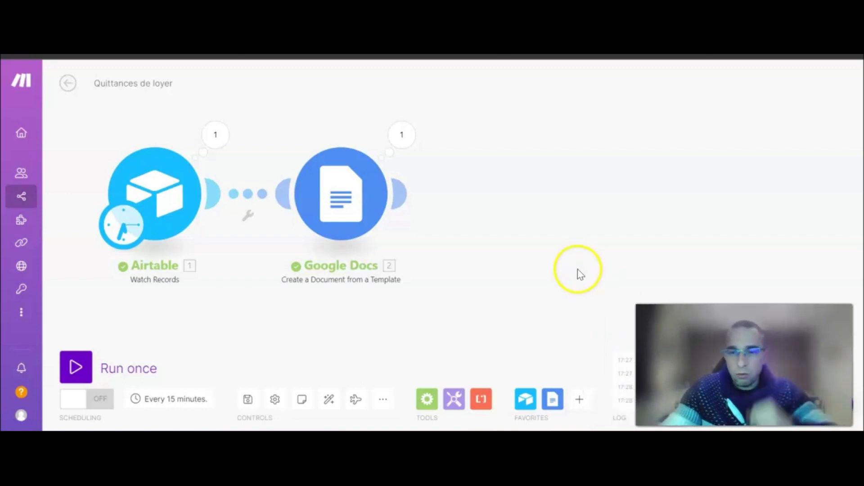
{"action": "left_click_drag", "start_coordinate": [536, 224], "coordinate": [482, 210]}
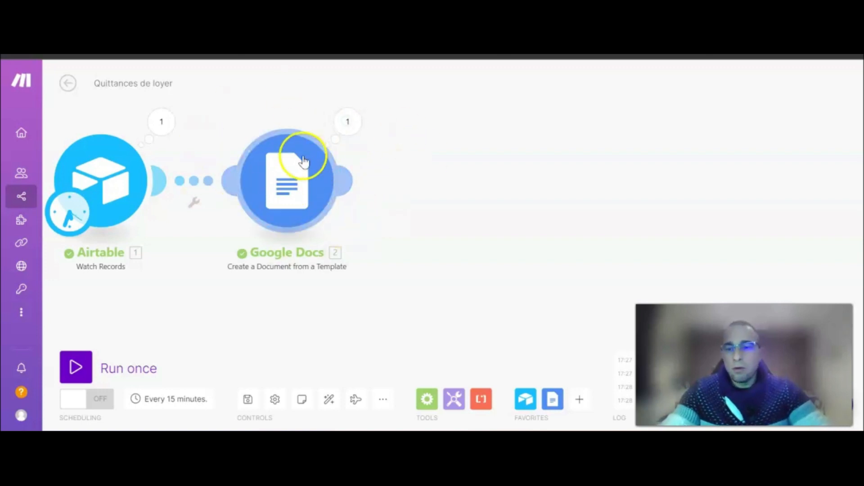
{"action": "left_click", "coordinate": [194, 34]}
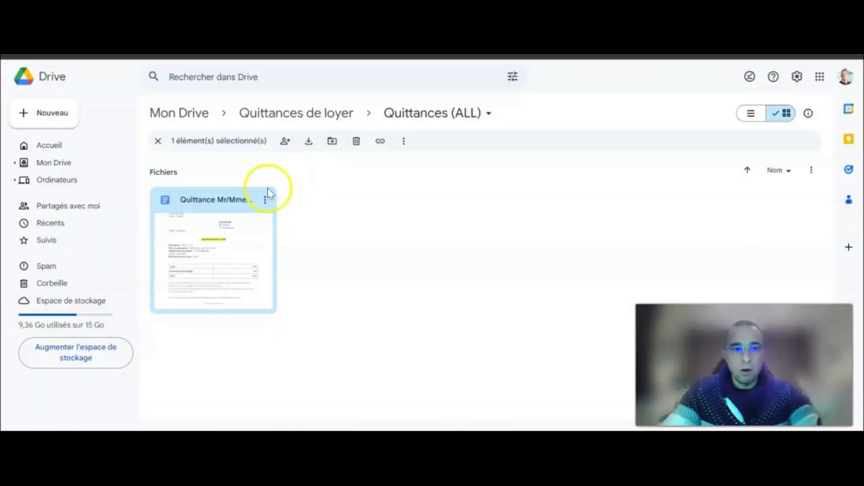
{"action": "left_click", "coordinate": [327, 112]}
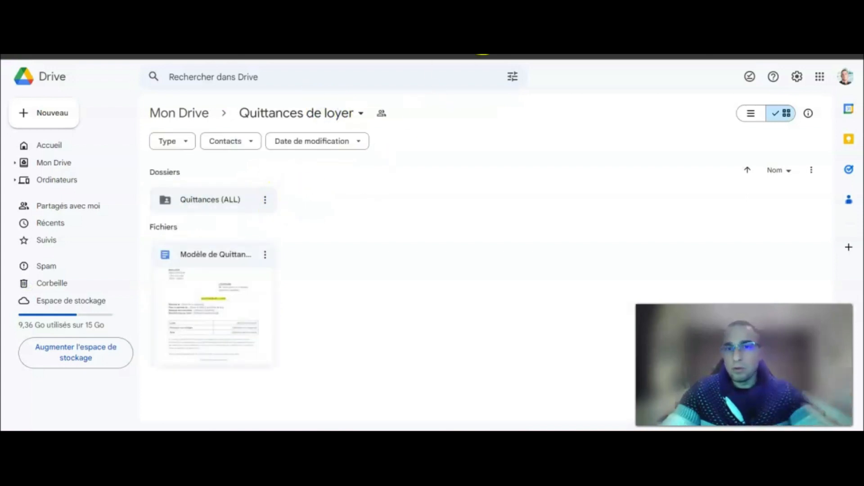
{"action": "left_click", "coordinate": [135, 33]}
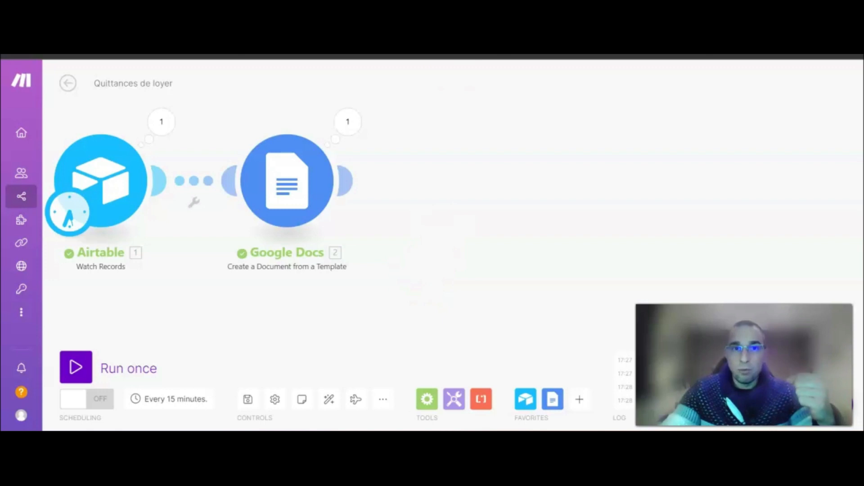
After checking the Airtable rent records, add an Airtable module following Google Docs to see its actions.
{"action": "left_click", "coordinate": [422, 34]}
{"action": "left_click_drag", "start_coordinate": [422, 428], "coordinate": [768, 430]}
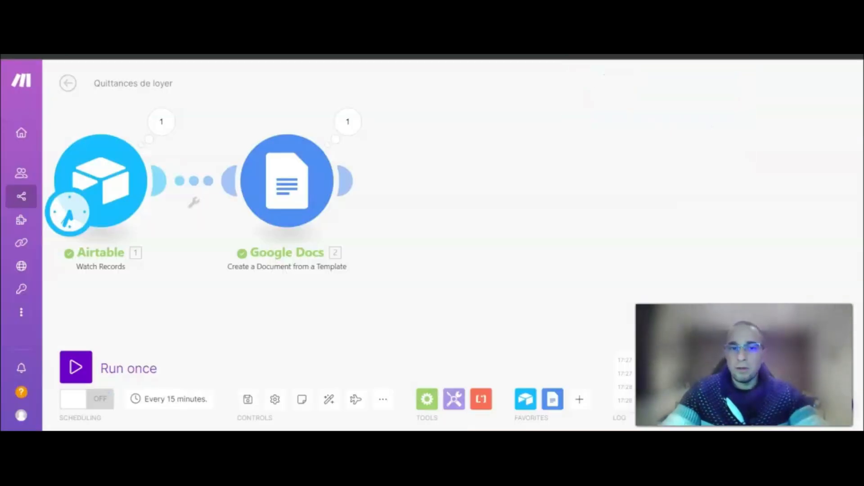
{"action": "left_click", "coordinate": [349, 181]}
{"action": "left_click", "coordinate": [562, 160]}
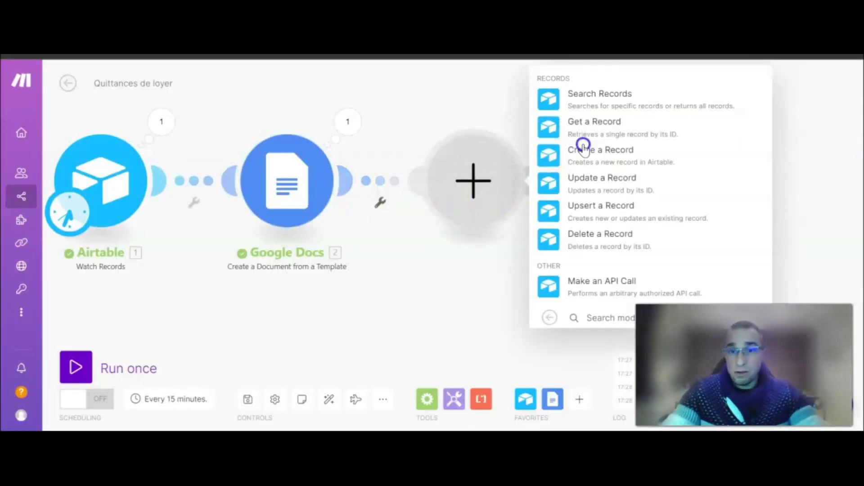
{"action": "left_click_drag", "start_coordinate": [453, 299], "coordinate": [308, 295]}
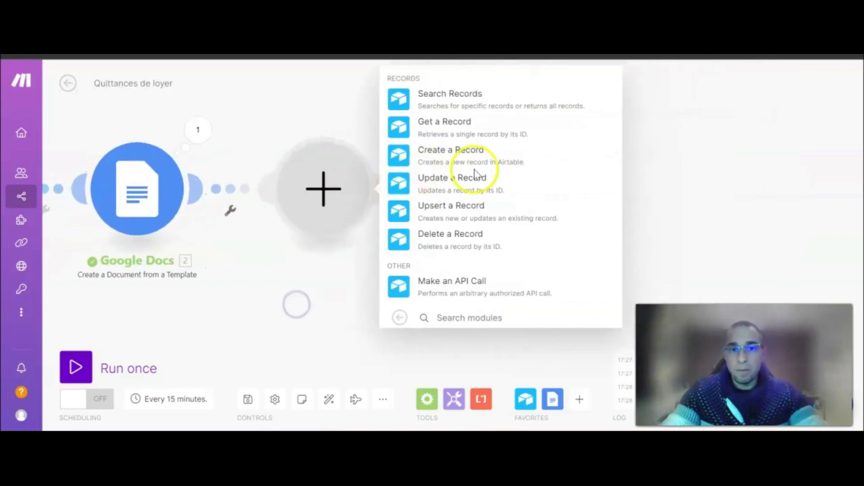
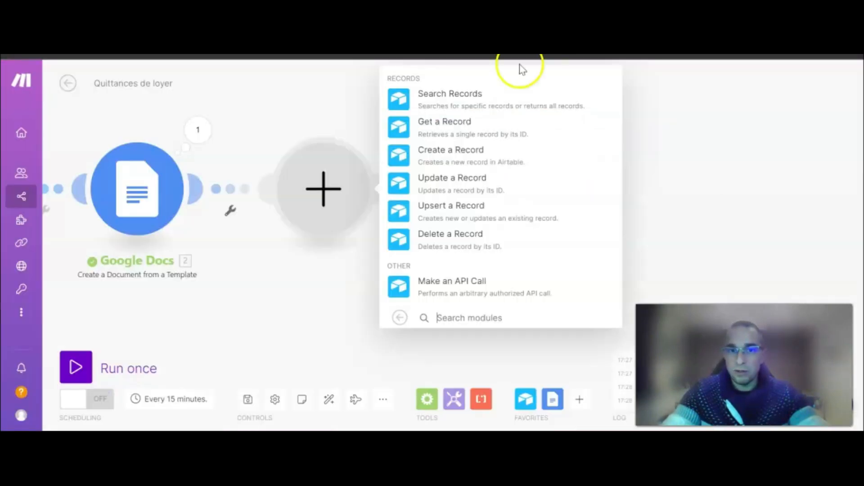
Add an Airtable Update a Record step using base 'Outil - Quittances de loyer' and table 'Quittances'.
{"action": "left_click", "coordinate": [434, 183]}
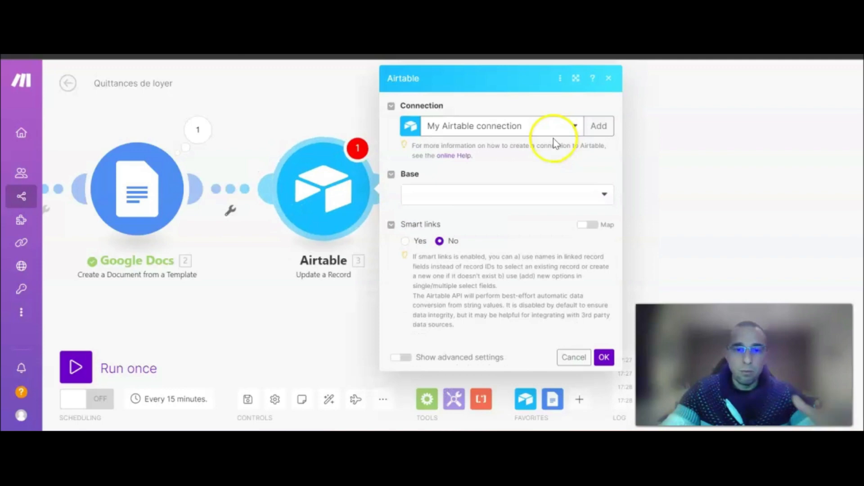
{"action": "left_click_drag", "start_coordinate": [222, 302], "coordinate": [355, 305]}
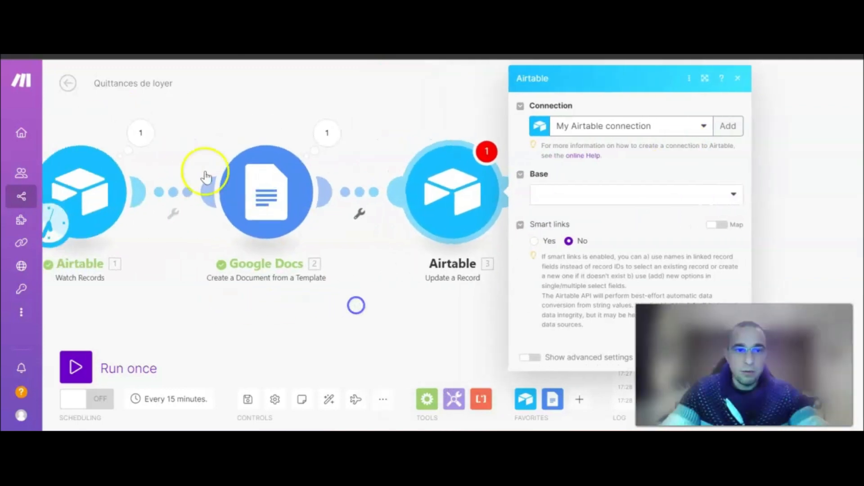
{"action": "left_click", "coordinate": [517, 194]}
{"action": "scroll", "coordinate": [540, 347], "scroll_direction": "down", "scroll_amount": 1}
{"action": "scroll", "coordinate": [540, 347], "scroll_direction": "down", "scroll_amount": 2}
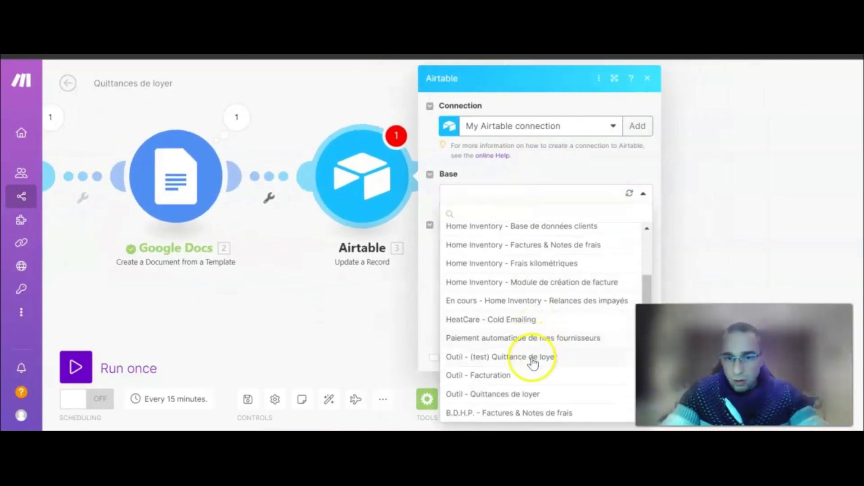
{"action": "left_click", "coordinate": [521, 396]}
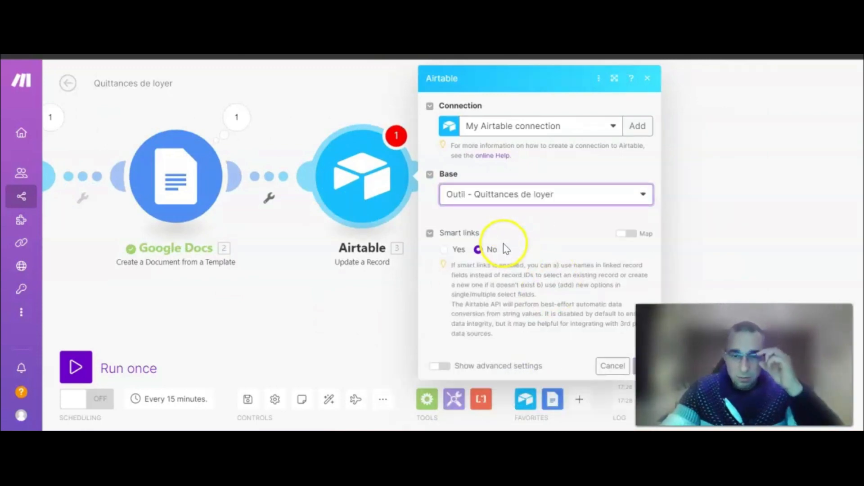
{"action": "left_click", "coordinate": [502, 241]}
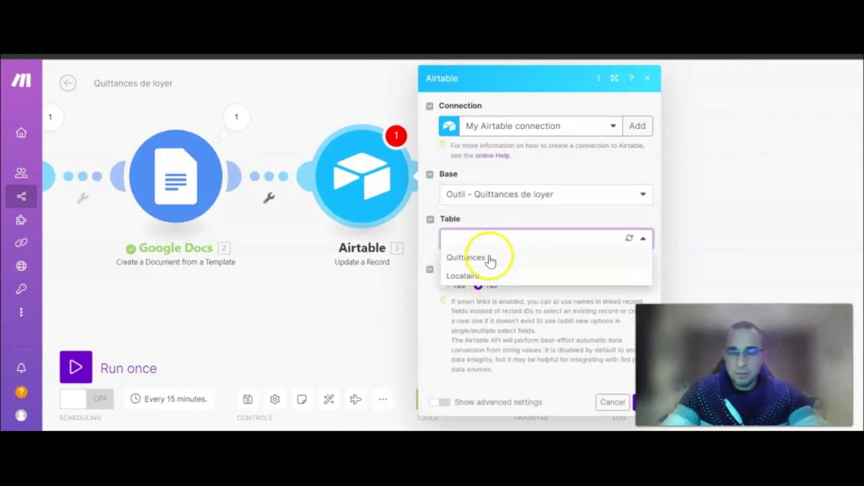
{"action": "left_click", "coordinate": [468, 258]}
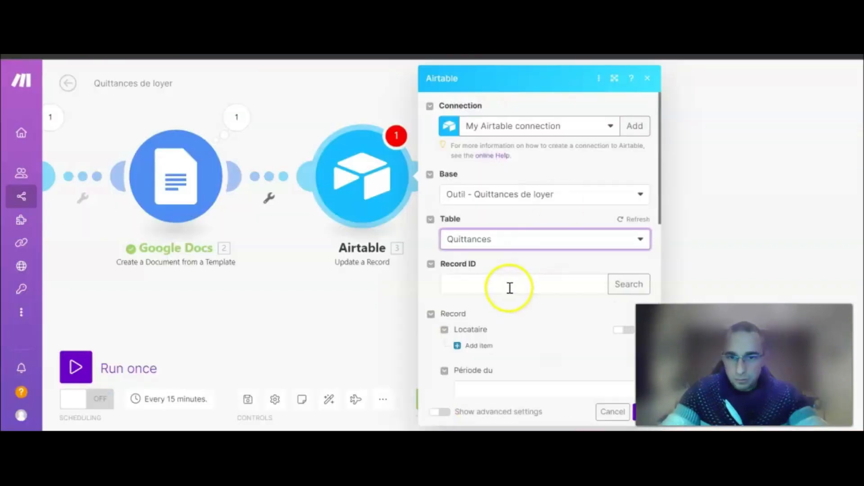
Map the Record ID to the Watch Records trigger's '1. ID', then check the Quittances table fields.
{"action": "left_click", "coordinate": [508, 285]}
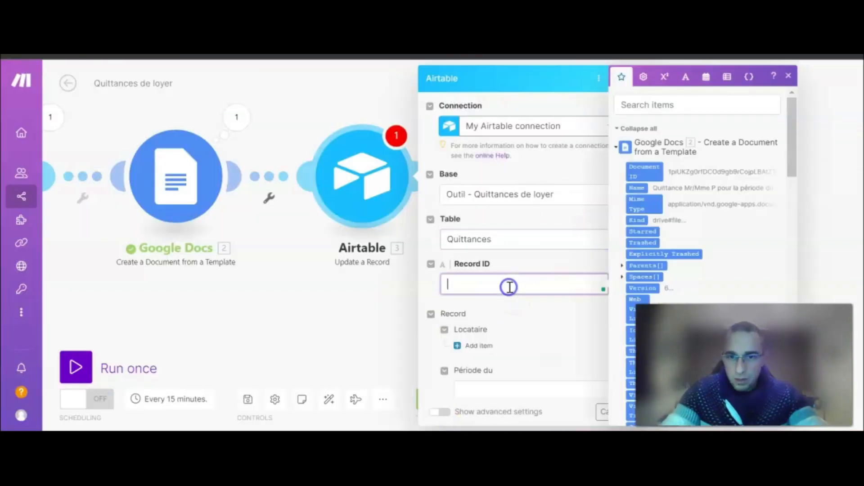
{"action": "scroll", "coordinate": [662, 189], "scroll_direction": "down", "scroll_amount": 15}
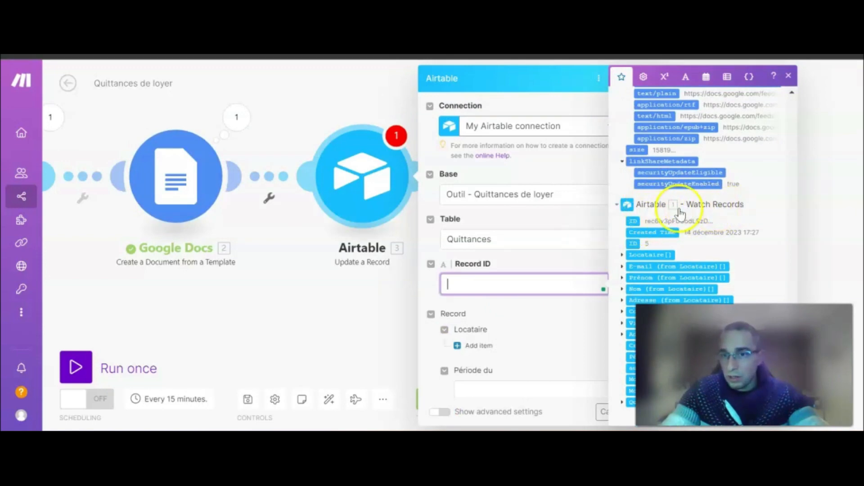
{"action": "left_click_drag", "start_coordinate": [97, 291], "coordinate": [111, 276]}
{"action": "left_click_drag", "start_coordinate": [635, 221], "coordinate": [502, 288]}
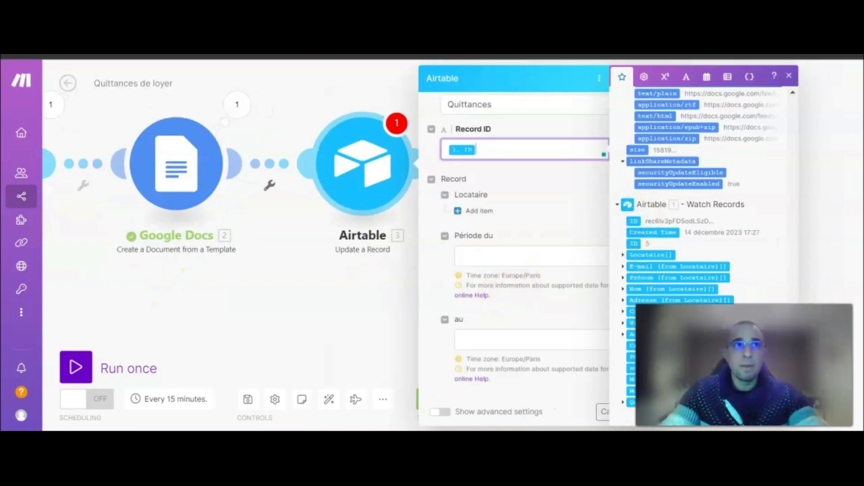
{"action": "key", "text": "Escape"}
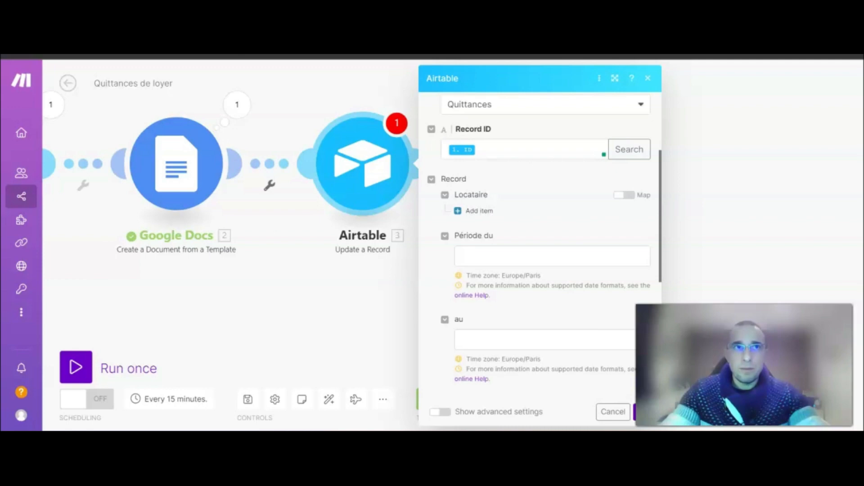
{"action": "scroll", "coordinate": [557, 235], "scroll_direction": "down", "scroll_amount": 6}
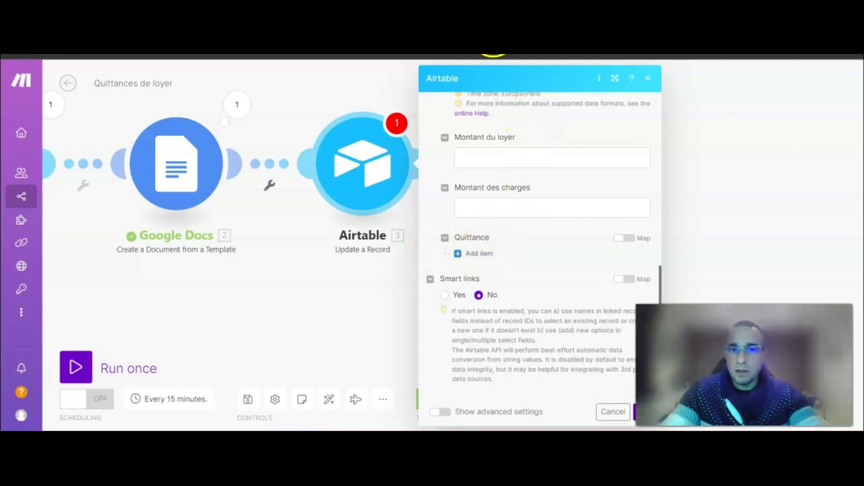
{"action": "left_click", "coordinate": [666, 58]}
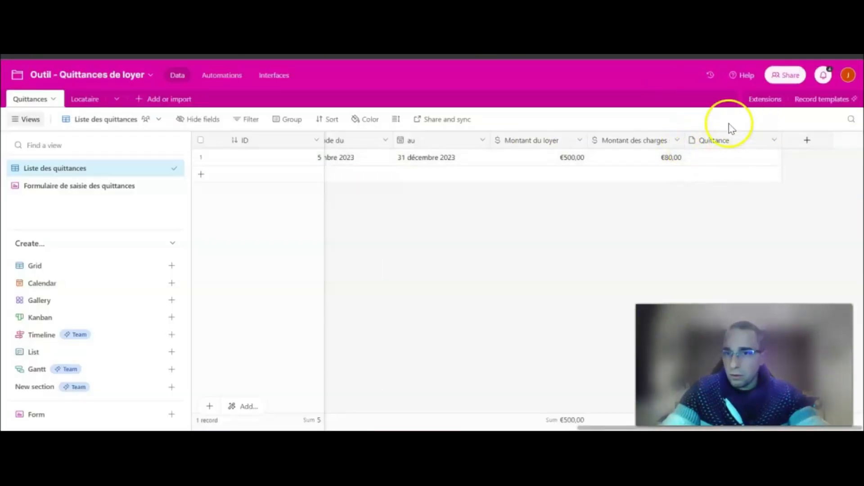
Add a Quittance attachment whose File URL is the Google Docs 'Export Links: application/pdf', and save.
{"action": "left_click", "coordinate": [635, 58]}
{"action": "left_click", "coordinate": [508, 214]}
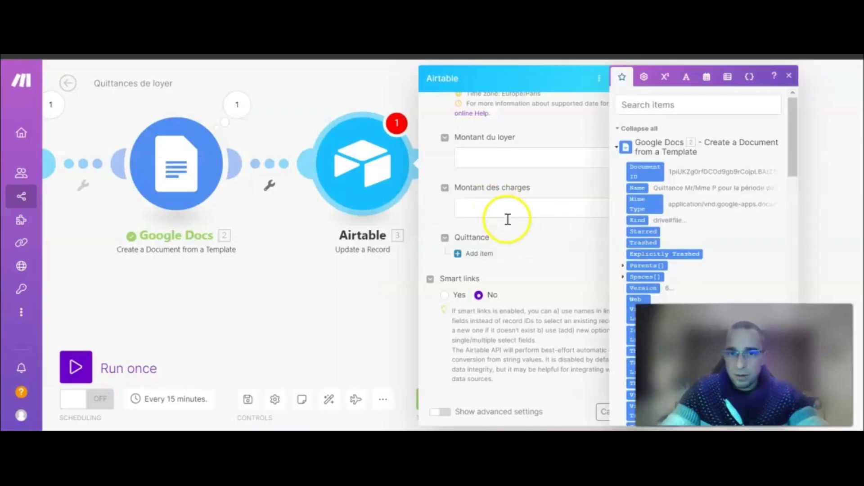
{"action": "left_click", "coordinate": [471, 260]}
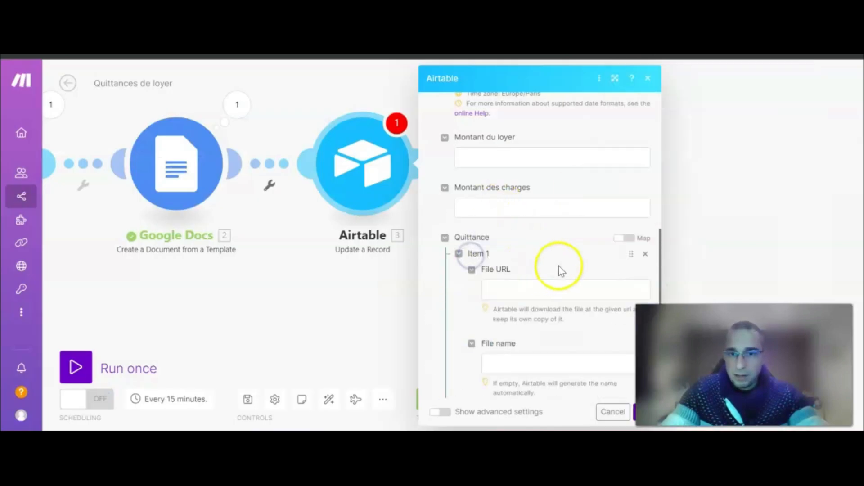
{"action": "scroll", "coordinate": [556, 268], "scroll_direction": "down", "scroll_amount": 2}
{"action": "left_click", "coordinate": [531, 225]}
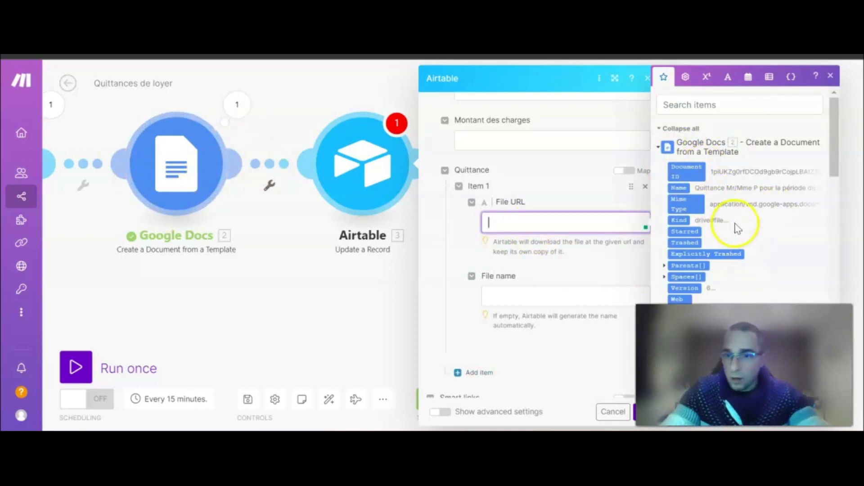
{"action": "scroll", "coordinate": [734, 221], "scroll_direction": "down", "scroll_amount": 10}
{"action": "scroll", "coordinate": [733, 218], "scroll_direction": "down", "scroll_amount": 10}
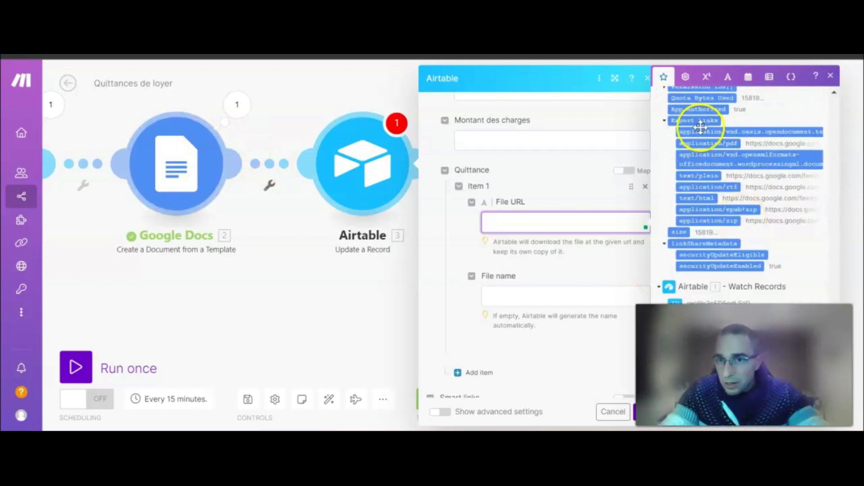
{"action": "left_click", "coordinate": [722, 144]}
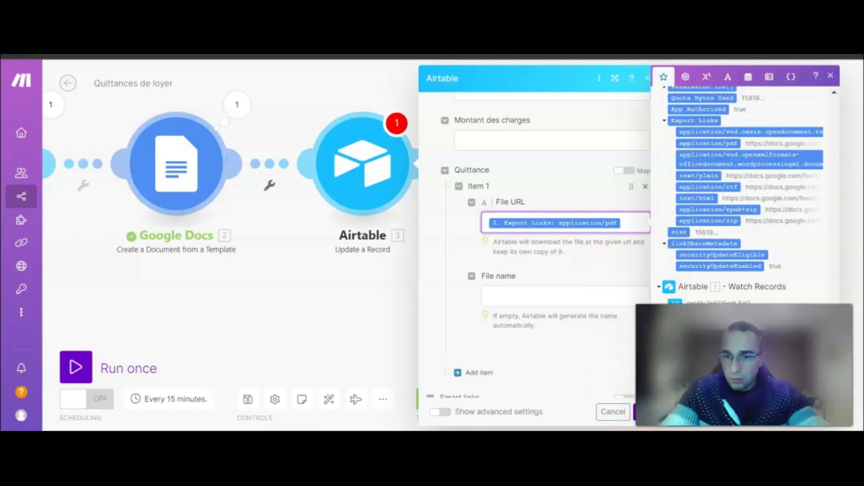
{"action": "left_click_drag", "start_coordinate": [339, 308], "coordinate": [289, 305]}
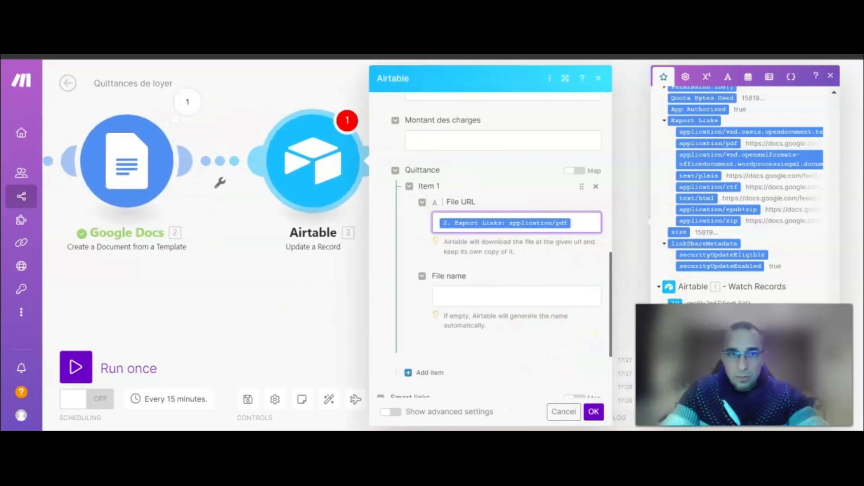
{"action": "left_click", "coordinate": [593, 412]}
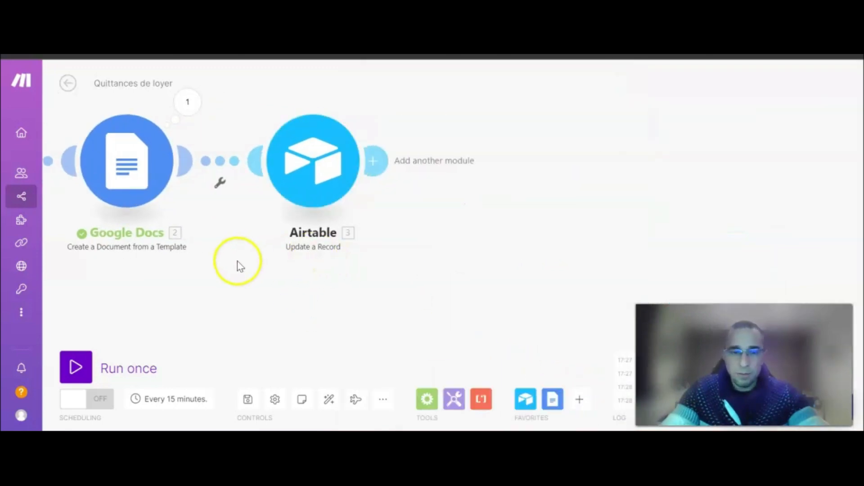
Run the three-module scenario once, then switch to the 'Formulaire de saisie des quittances' tab.
{"action": "mouse_move", "coordinate": [87, 357]}
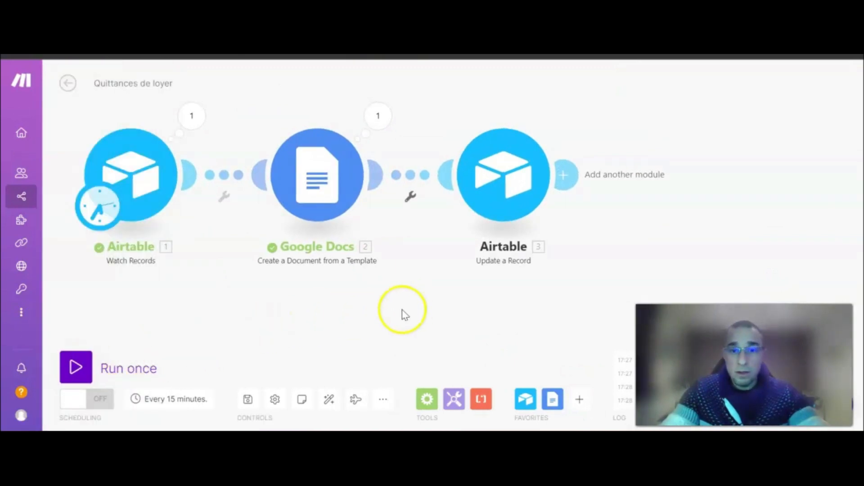
{"action": "key", "text": "ctrl+Tab"}
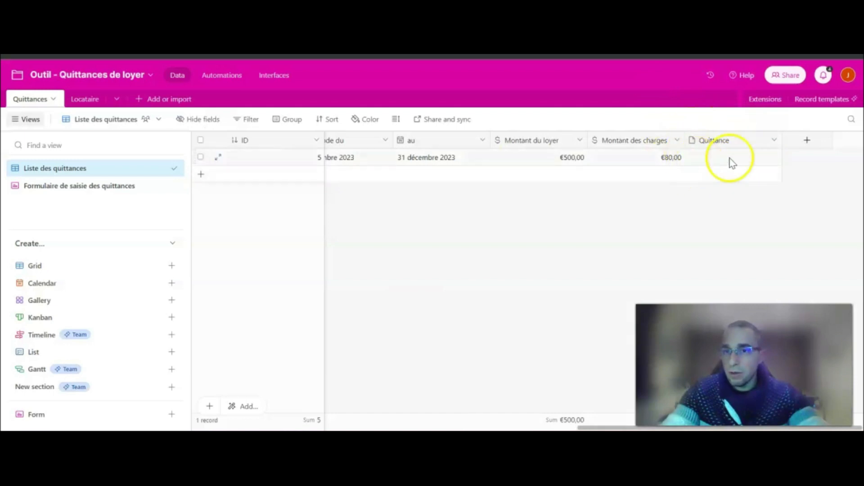
{"action": "key", "text": "ctrl+shift+Tab"}
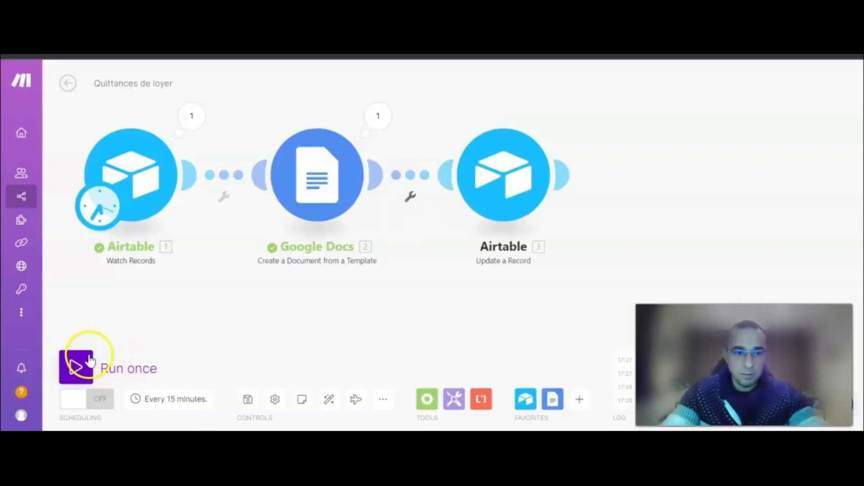
{"action": "left_click", "coordinate": [77, 364]}
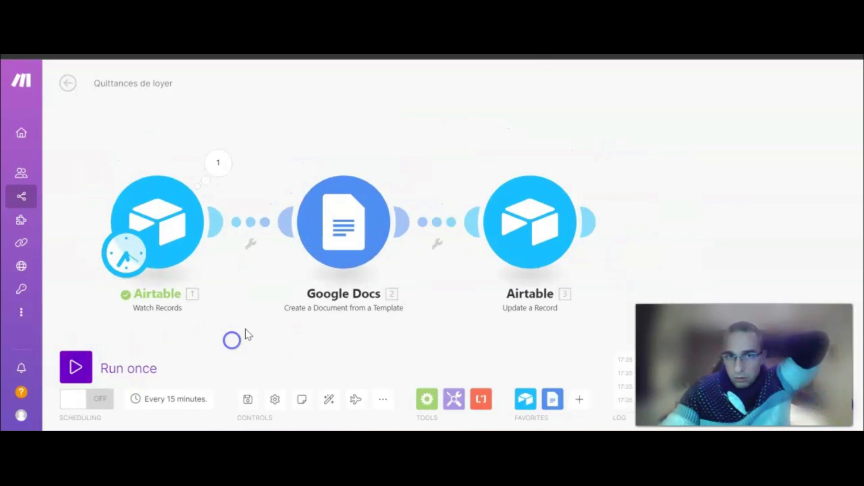
{"action": "key", "text": "ctrl+Tab"}
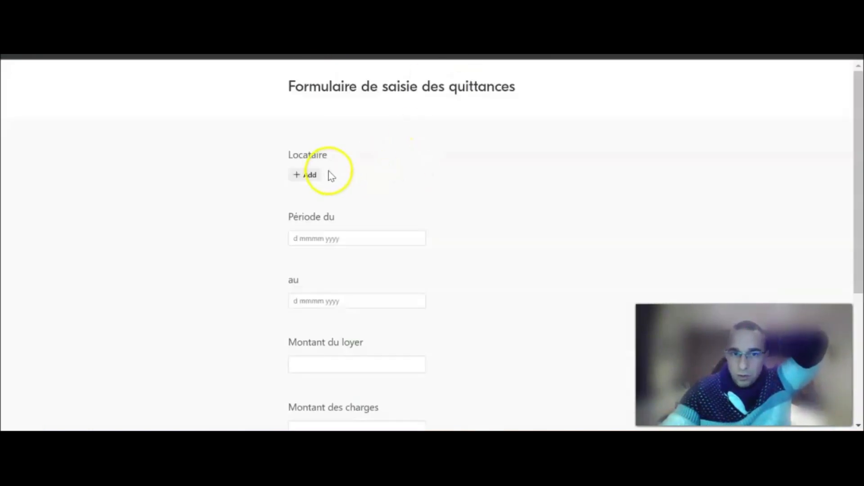
Choose the tenant and set the period from 1 to 31 décembre 2023.
{"action": "left_click", "coordinate": [306, 174]}
{"action": "left_click", "coordinate": [344, 118]}
{"action": "left_click", "coordinate": [326, 244]}
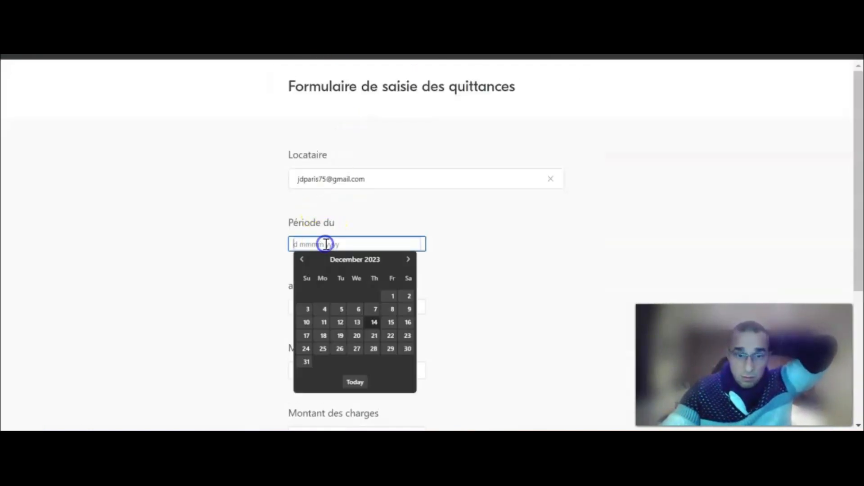
{"action": "left_click", "coordinate": [392, 295]}
{"action": "left_click", "coordinate": [365, 309]}
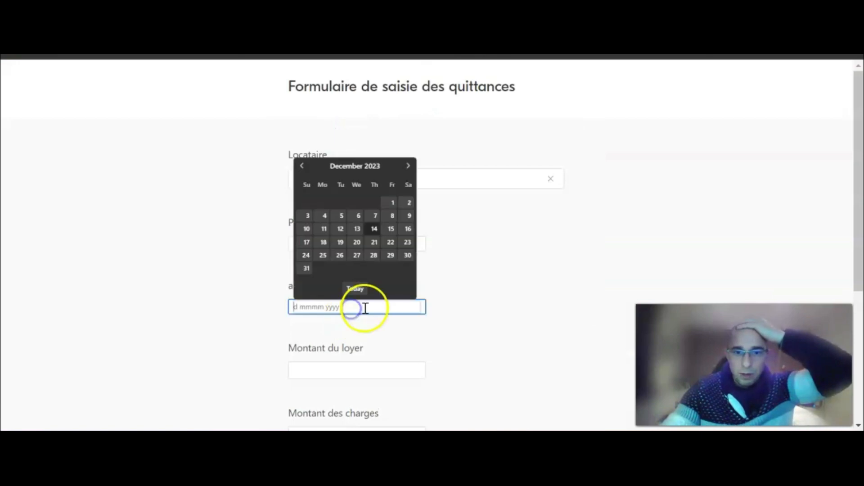
{"action": "left_click", "coordinate": [307, 270]}
Enter 400 as the rent, fill in the charges and submit the form.
{"action": "scroll", "coordinate": [404, 286], "scroll_direction": "down", "scroll_amount": 3}
{"action": "left_click", "coordinate": [327, 240]}
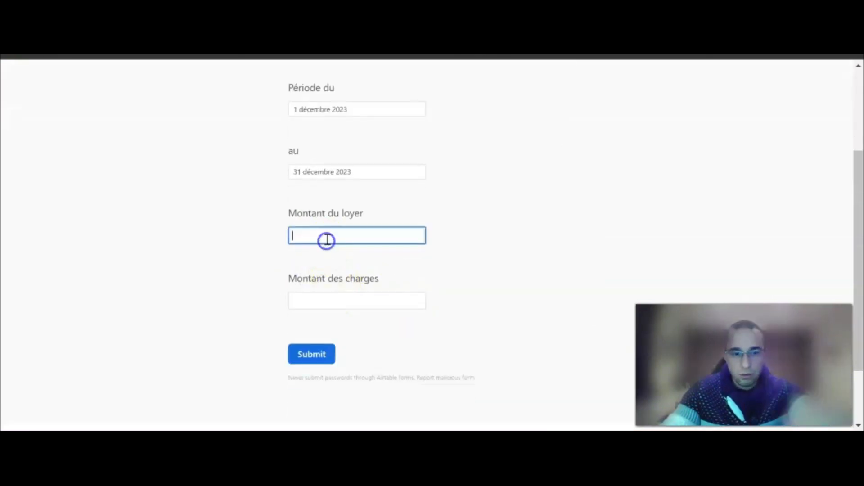
{"action": "type", "text": "400"}
{"action": "left_click", "coordinate": [326, 302]}
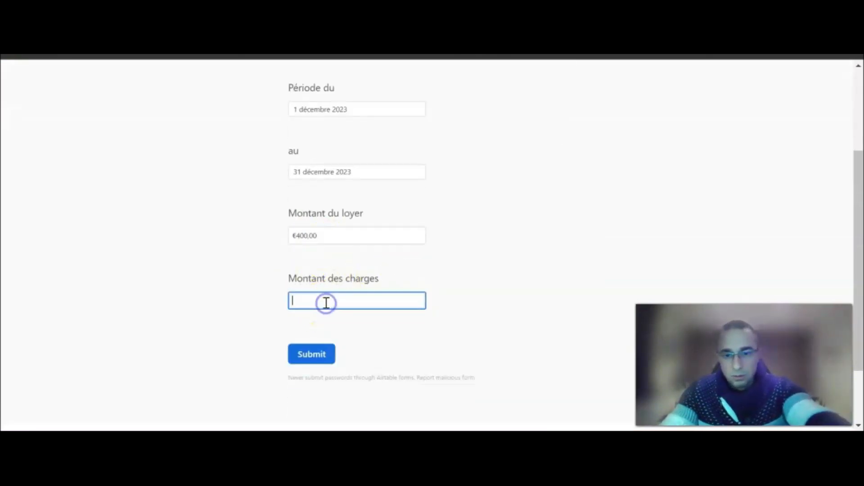
{"action": "left_click", "coordinate": [310, 354]}
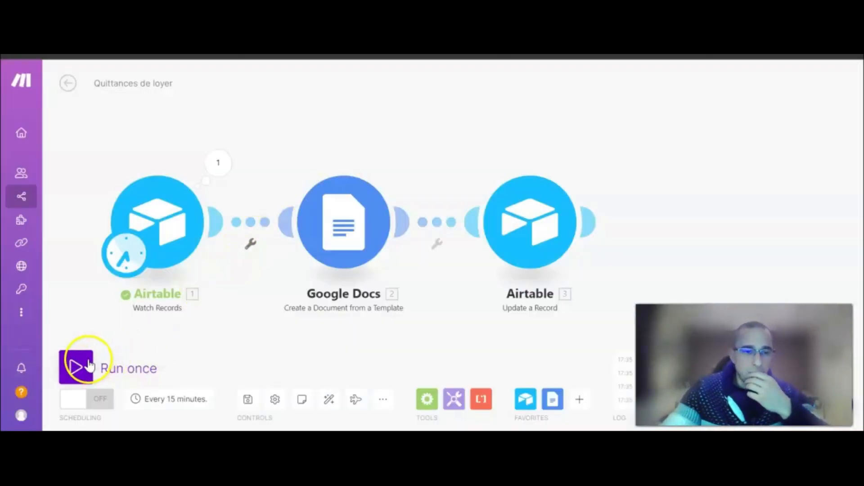
Run the scenario once on the new €400 December receipt and follow its progress.
{"action": "left_click", "coordinate": [77, 363]}
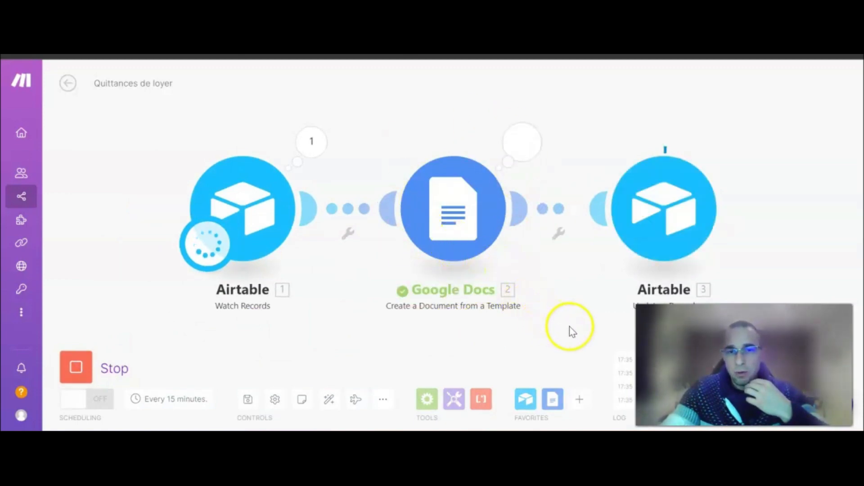
{"action": "left_click_drag", "start_coordinate": [540, 321], "coordinate": [376, 319]}
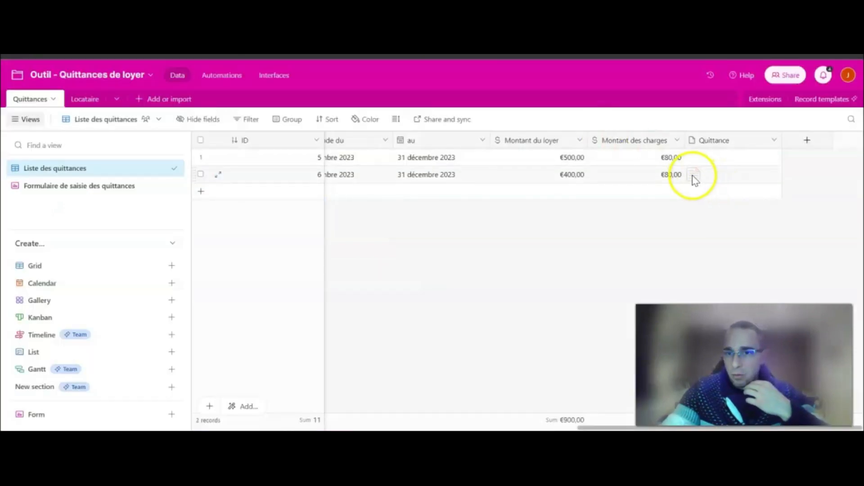
{"action": "left_click", "coordinate": [599, 238]}
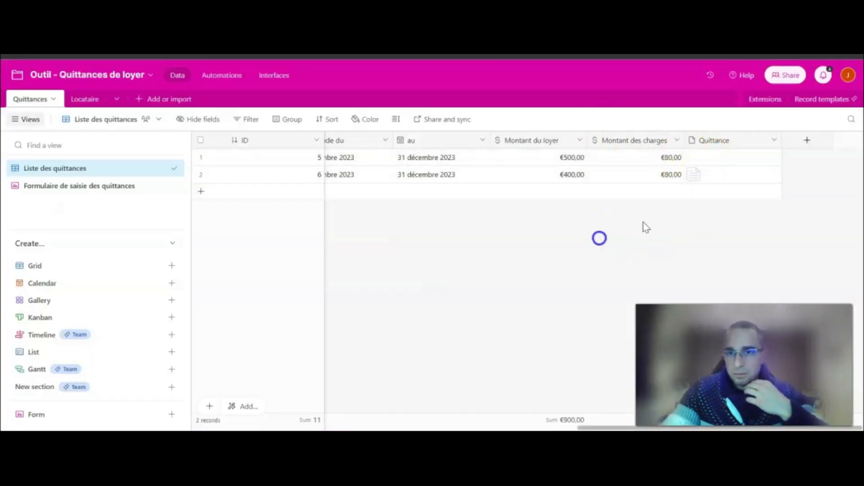
{"action": "left_click", "coordinate": [692, 180]}
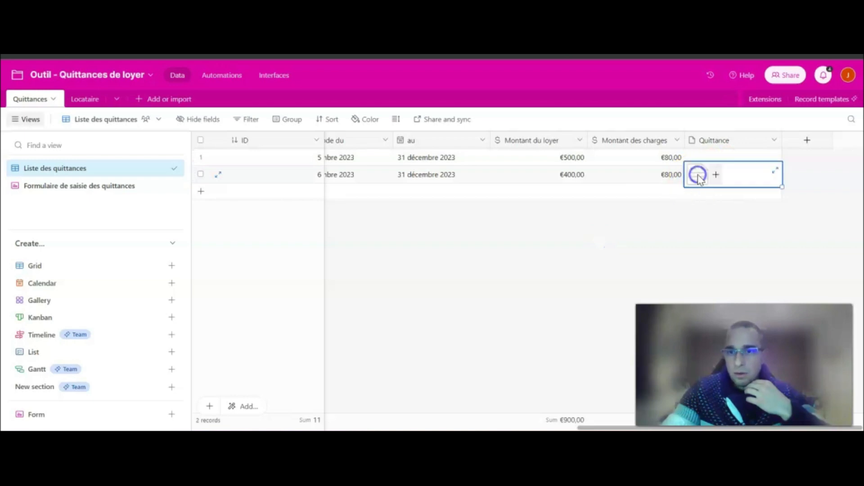
{"action": "left_click", "coordinate": [694, 176]}
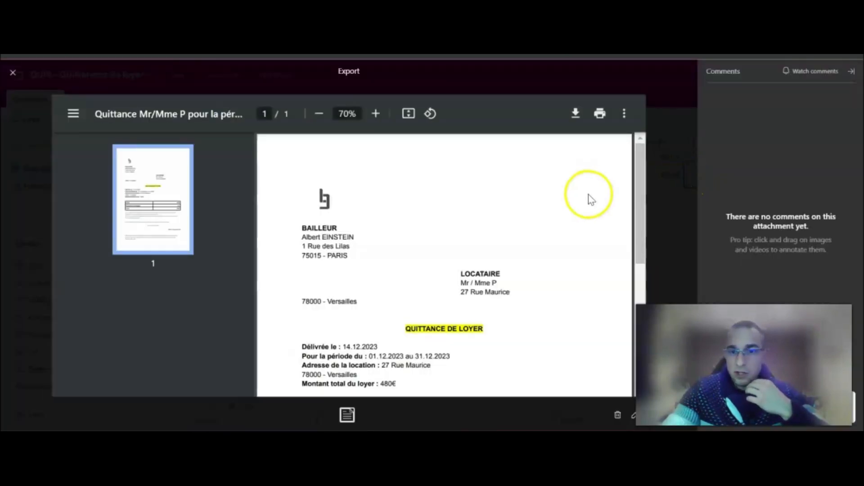
{"action": "scroll", "coordinate": [585, 200], "scroll_direction": "down", "scroll_amount": 2}
{"action": "scroll", "coordinate": [584, 199], "scroll_direction": "down", "scroll_amount": 3}
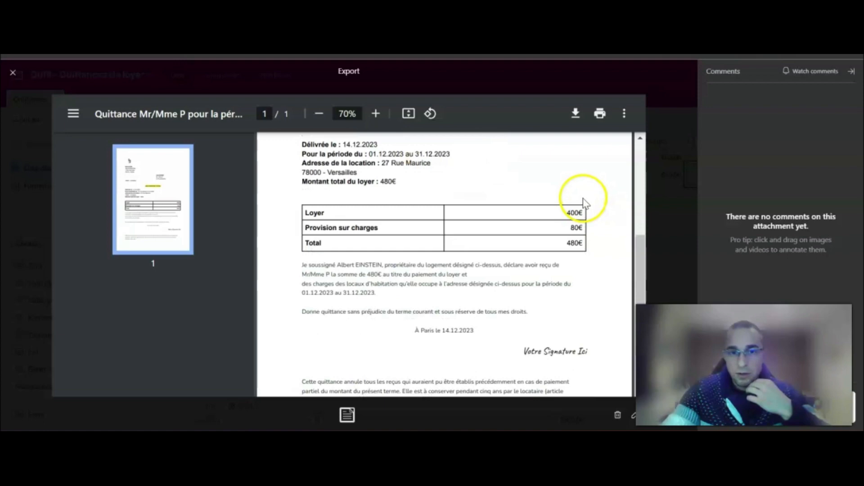
{"action": "left_click_drag", "start_coordinate": [565, 212], "coordinate": [591, 212]}
{"action": "left_click_drag", "start_coordinate": [344, 145], "coordinate": [374, 145]}
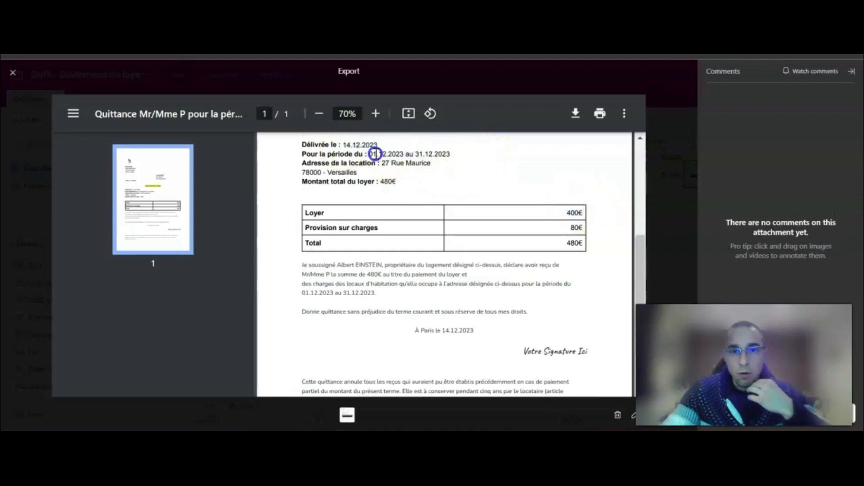
{"action": "left_click", "coordinate": [674, 153]}
{"action": "left_click", "coordinate": [581, 237]}
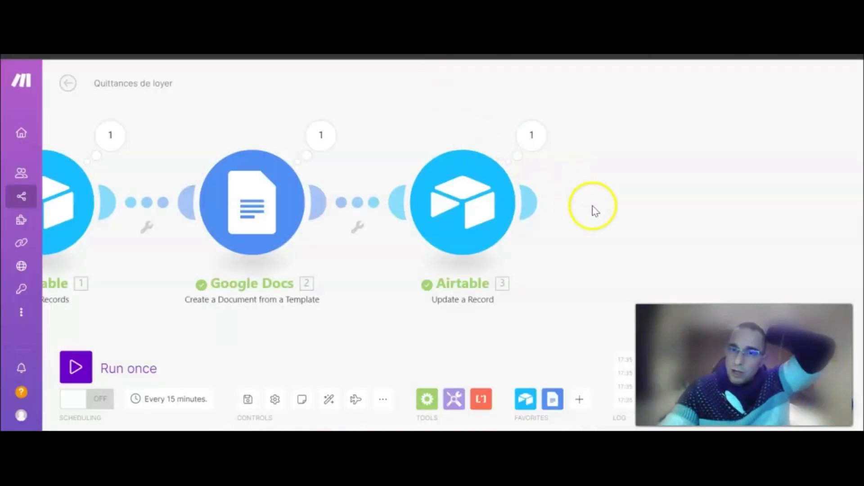
Add an HTTP Get a file module after the Airtable Update a Record step.
{"action": "scroll", "coordinate": [593, 206], "scroll_direction": "down", "scroll_amount": 2}
{"action": "left_click_drag", "start_coordinate": [639, 201], "coordinate": [519, 198]}
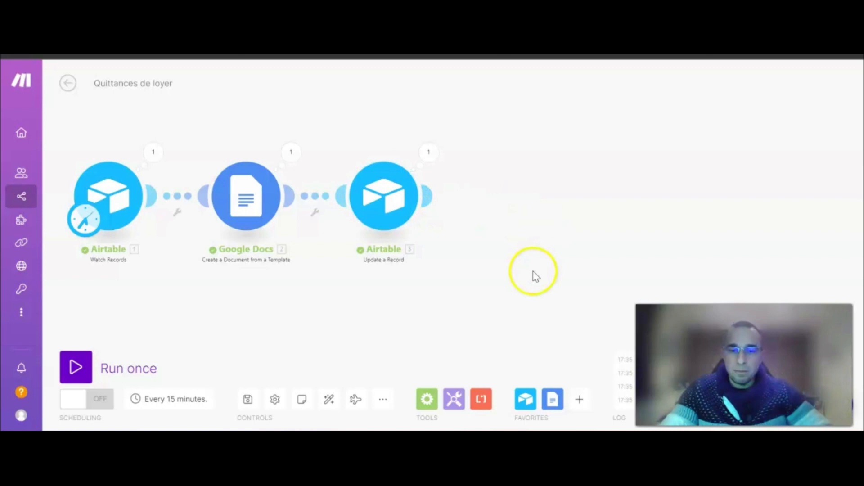
{"action": "left_click_drag", "start_coordinate": [522, 270], "coordinate": [509, 258]}
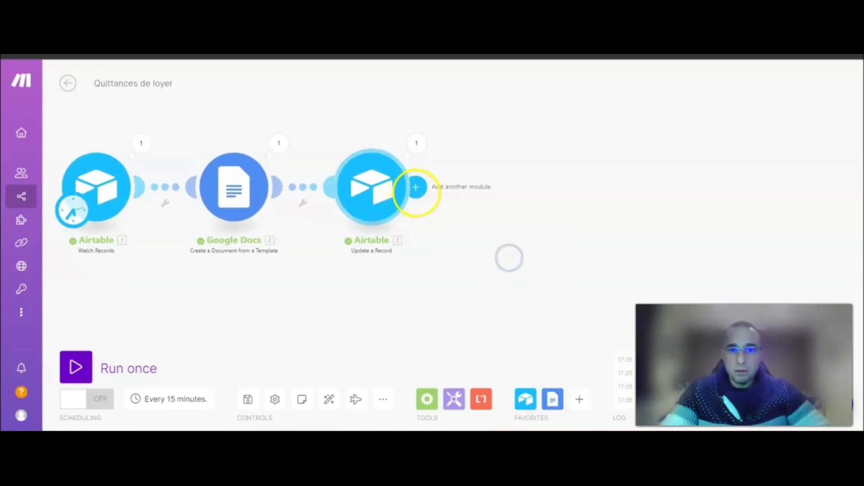
{"action": "left_click", "coordinate": [416, 187]}
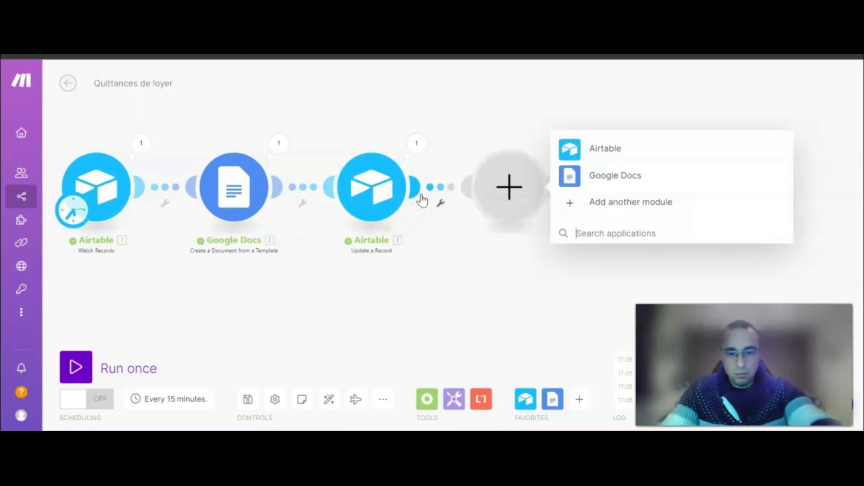
{"action": "type", "text": "HT"}
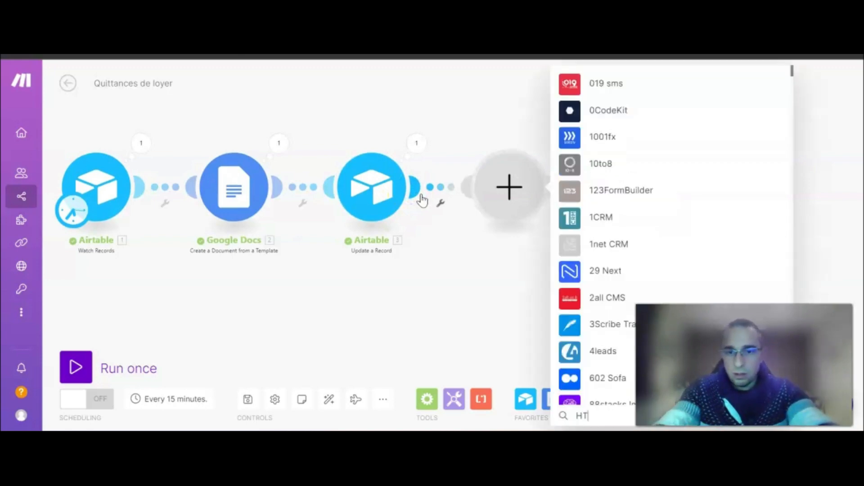
{"action": "type", "text": "TP"}
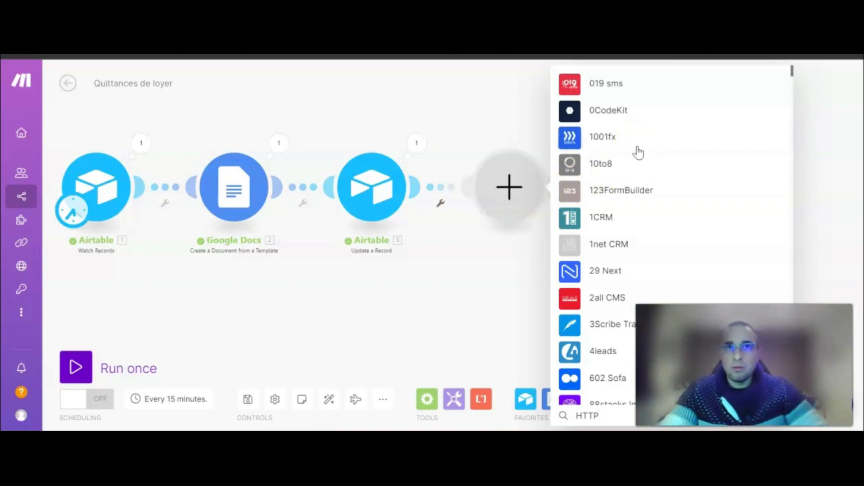
{"action": "left_click", "coordinate": [632, 161]}
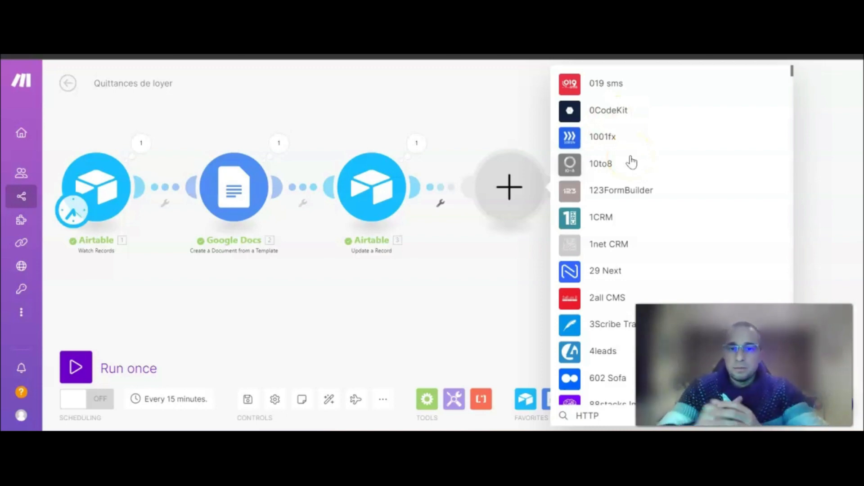
{"action": "left_click", "coordinate": [615, 152]}
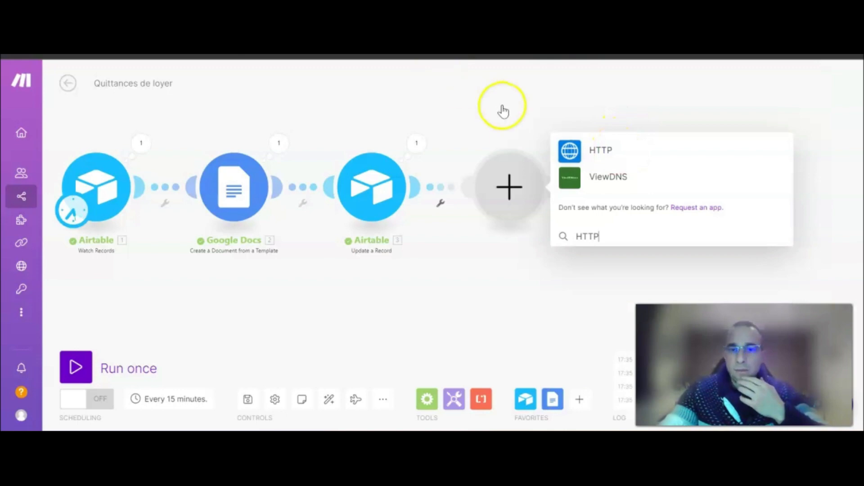
{"action": "left_click", "coordinate": [606, 154]}
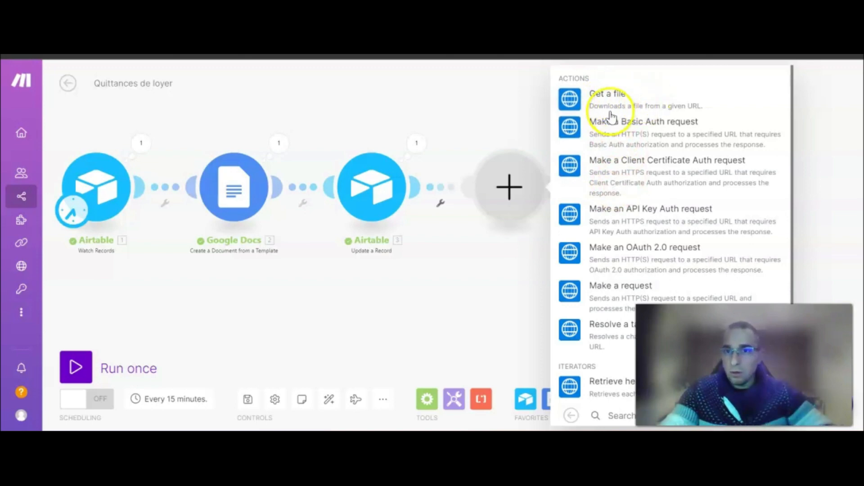
{"action": "left_click", "coordinate": [623, 100]}
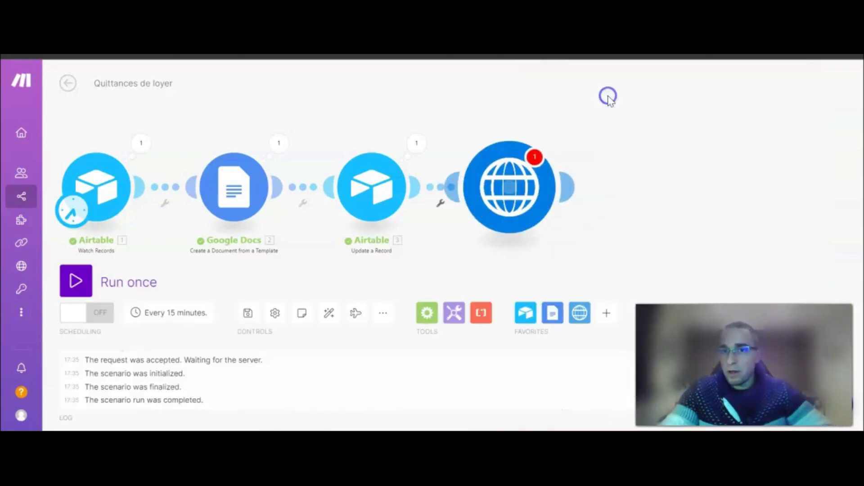
Map the Google Docs 'Export Links: application/pdf' into the HTTP URL and confirm.
{"action": "left_click", "coordinate": [614, 198]}
{"action": "scroll", "coordinate": [450, 299], "scroll_direction": "down", "scroll_amount": 10}
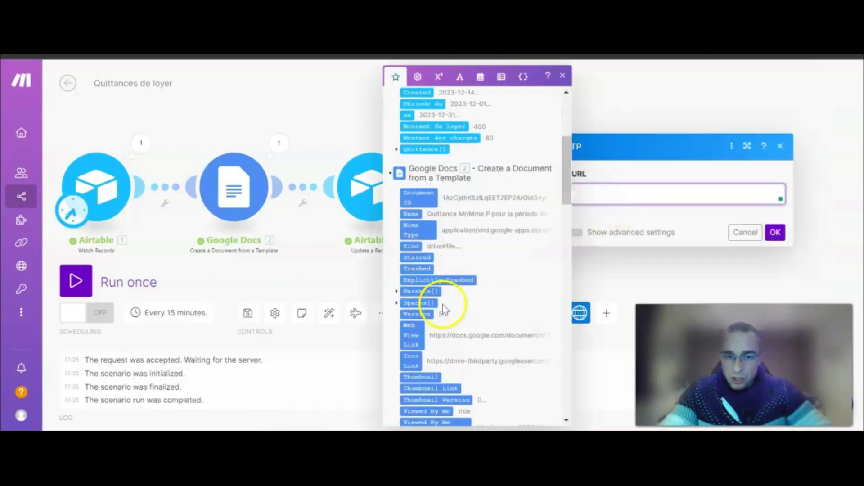
{"action": "scroll", "coordinate": [469, 297], "scroll_direction": "down", "scroll_amount": 3}
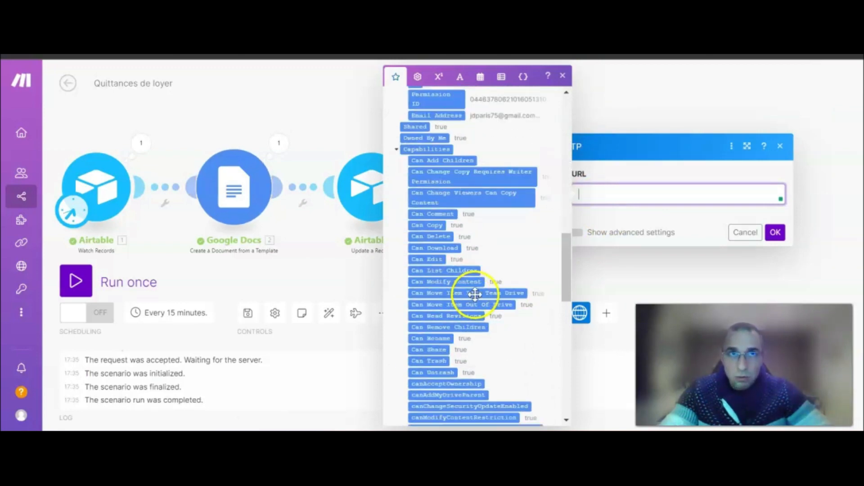
{"action": "scroll", "coordinate": [476, 285], "scroll_direction": "down", "scroll_amount": 7}
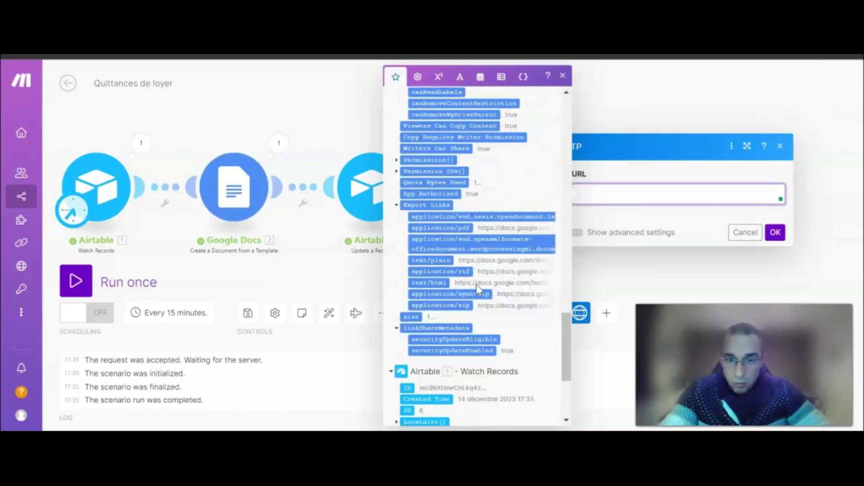
{"action": "left_click", "coordinate": [455, 220]}
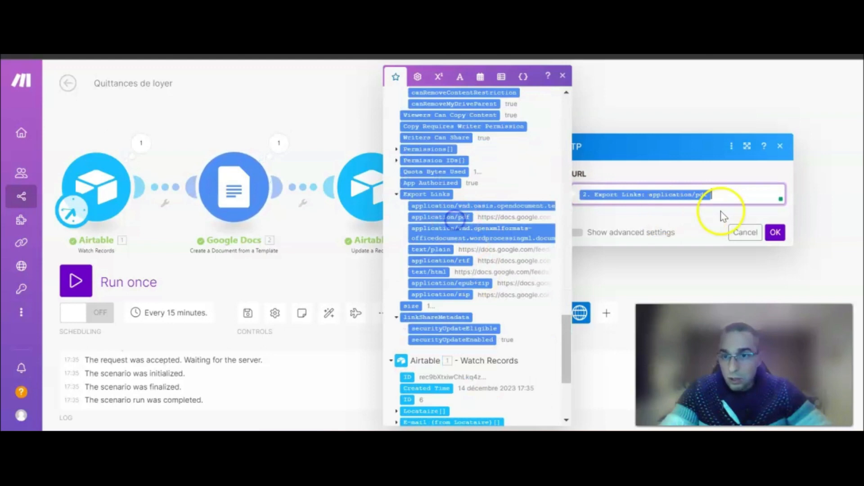
{"action": "left_click", "coordinate": [774, 232]}
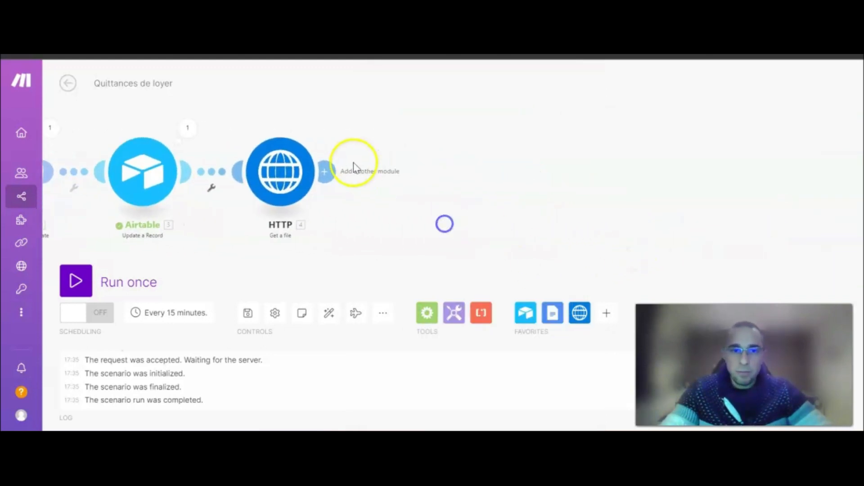
Add a Gmail Send an Email module after HTTP, keeping the existing Gmail connection.
{"action": "left_click", "coordinate": [324, 172]}
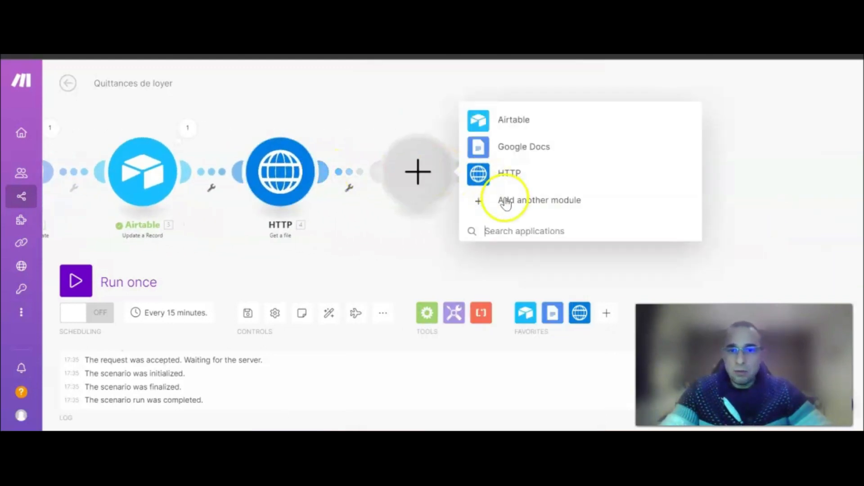
{"action": "type", "text": "Gmail"}
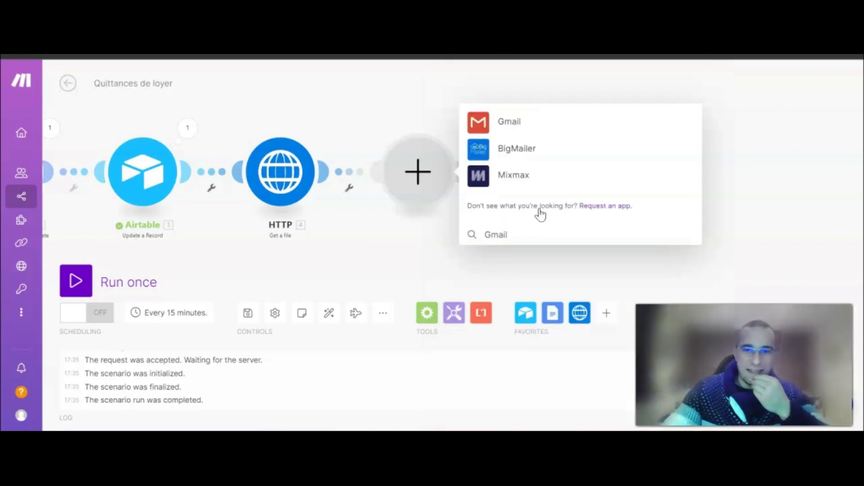
{"action": "left_click", "coordinate": [525, 124]}
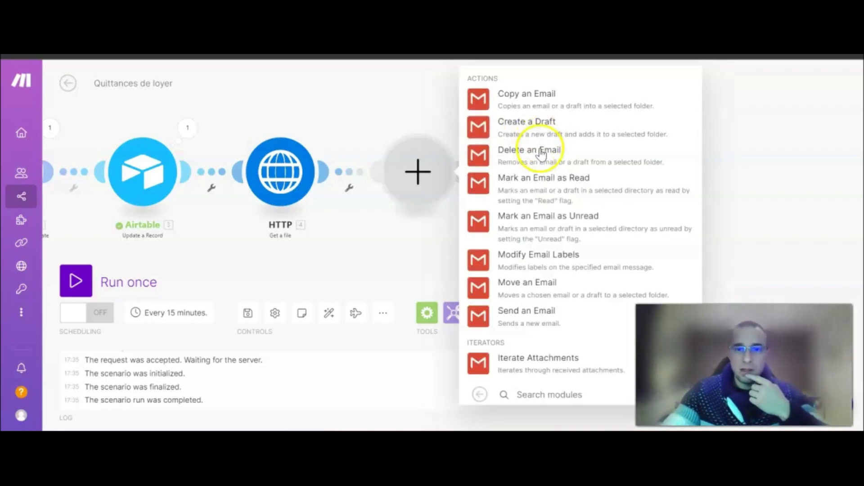
{"action": "left_click", "coordinate": [531, 319]}
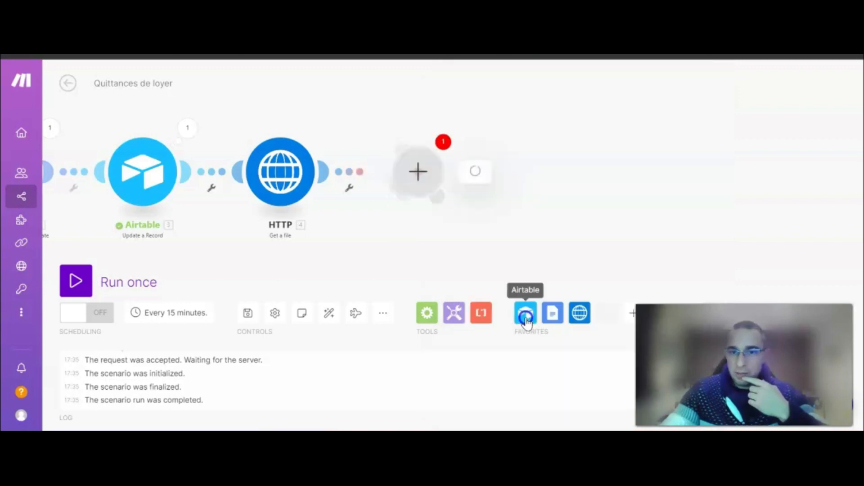
{"action": "left_click", "coordinate": [605, 128]}
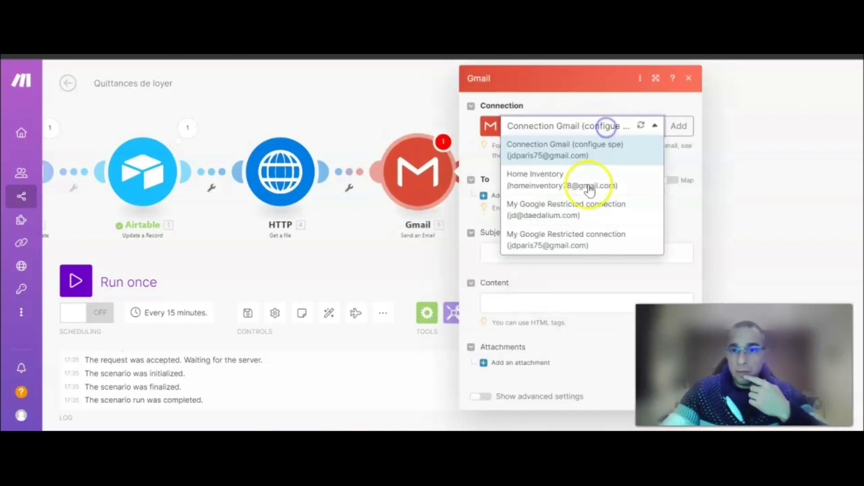
{"action": "left_click", "coordinate": [583, 157]}
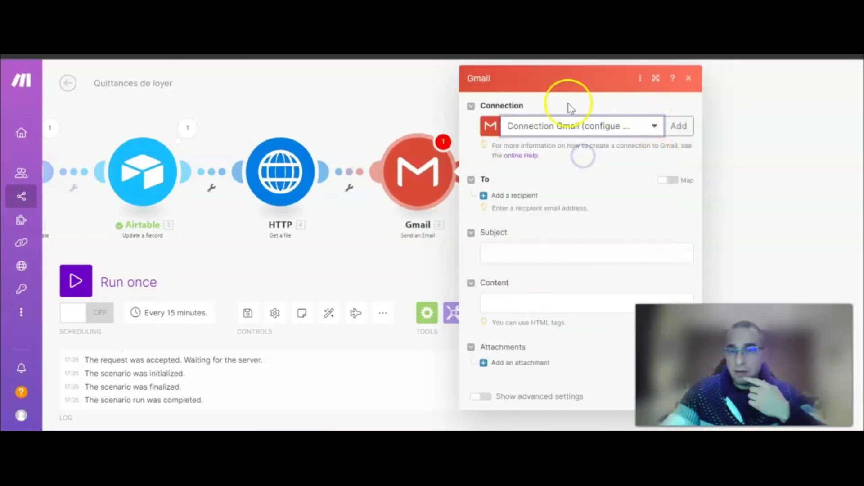
Add a recipient mapped to the first E-mail (from Locataire) value.
{"action": "left_click", "coordinate": [515, 193]}
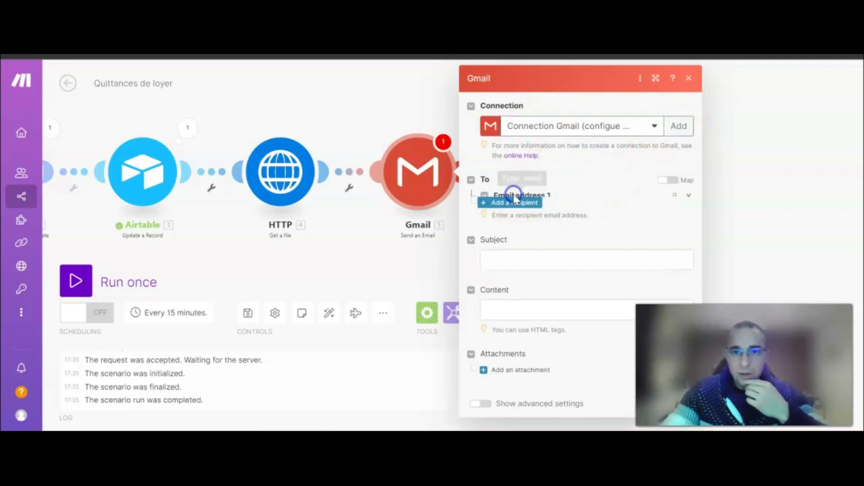
{"action": "left_click", "coordinate": [515, 216]}
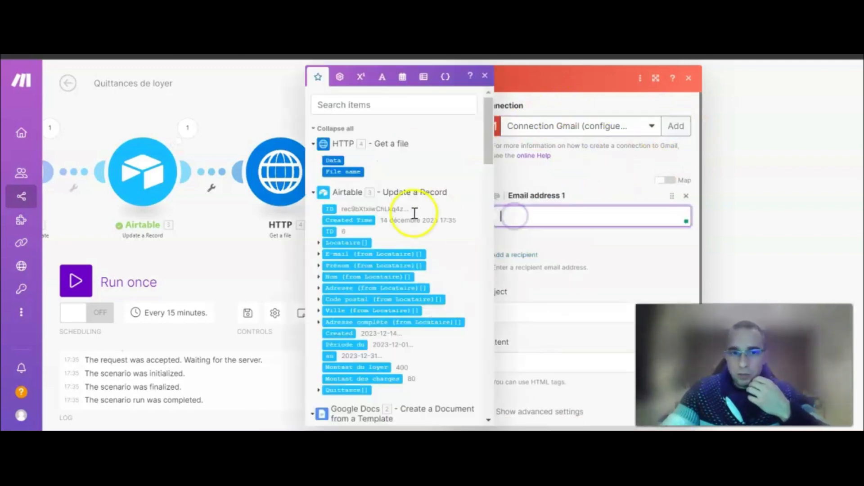
{"action": "left_click", "coordinate": [319, 254]}
{"action": "left_click", "coordinate": [341, 265]}
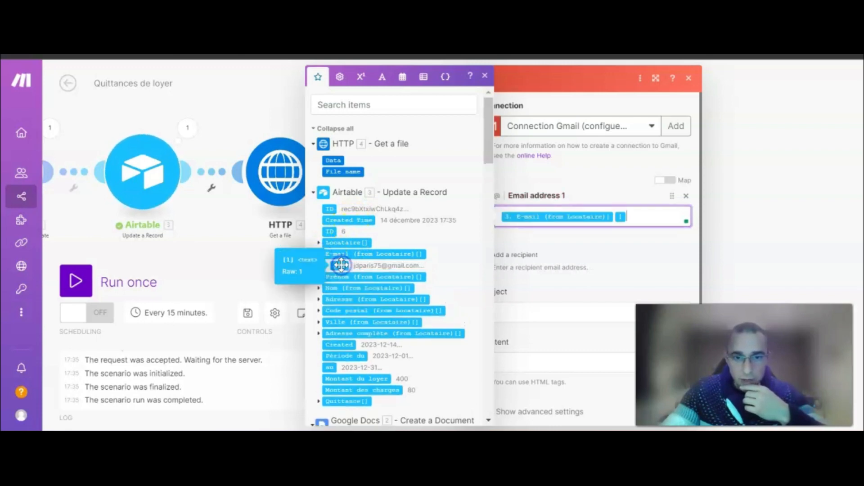
{"action": "left_click", "coordinate": [608, 255]}
{"action": "left_click", "coordinate": [245, 253]}
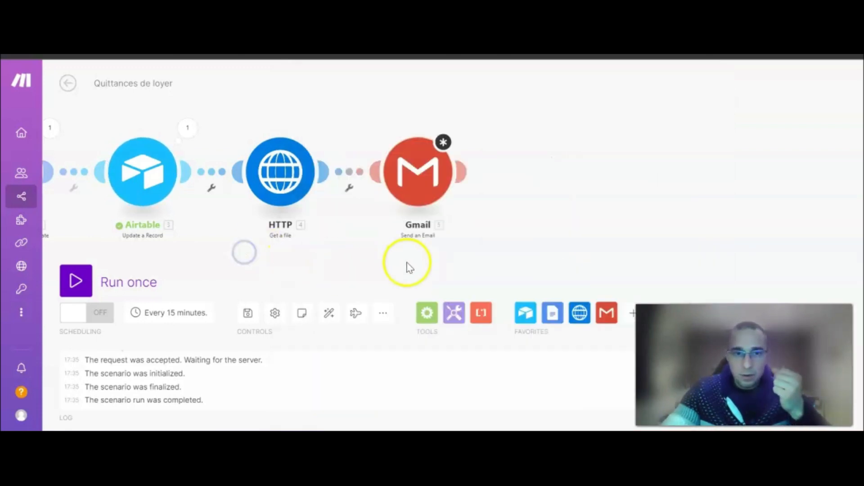
Set the email subject to 'Votre quittance de loyer est disponible !'.
{"action": "left_click_drag", "start_coordinate": [389, 265], "coordinate": [280, 263]}
{"action": "left_click", "coordinate": [325, 161]}
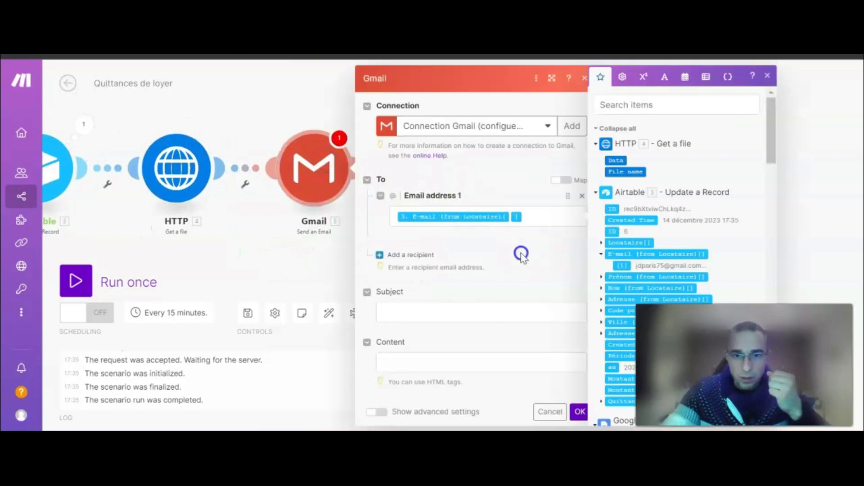
{"action": "scroll", "coordinate": [521, 250], "scroll_direction": "down", "scroll_amount": 1}
{"action": "left_click", "coordinate": [437, 274]}
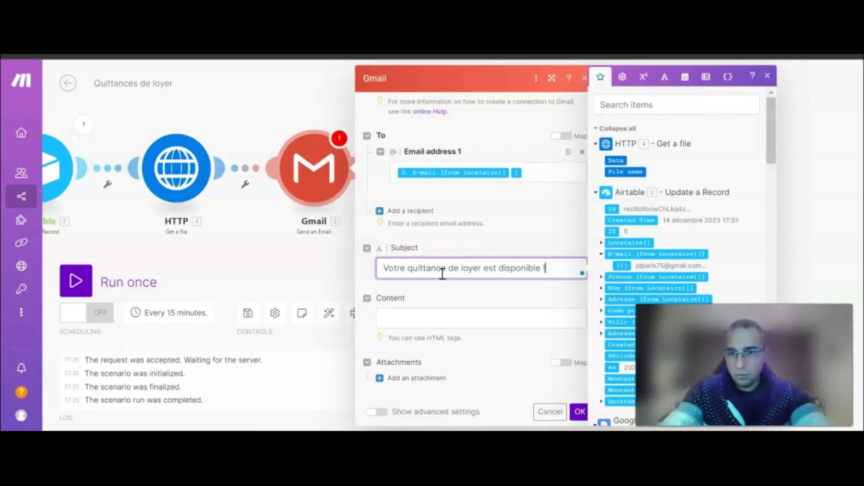
{"action": "left_click", "coordinate": [403, 314]}
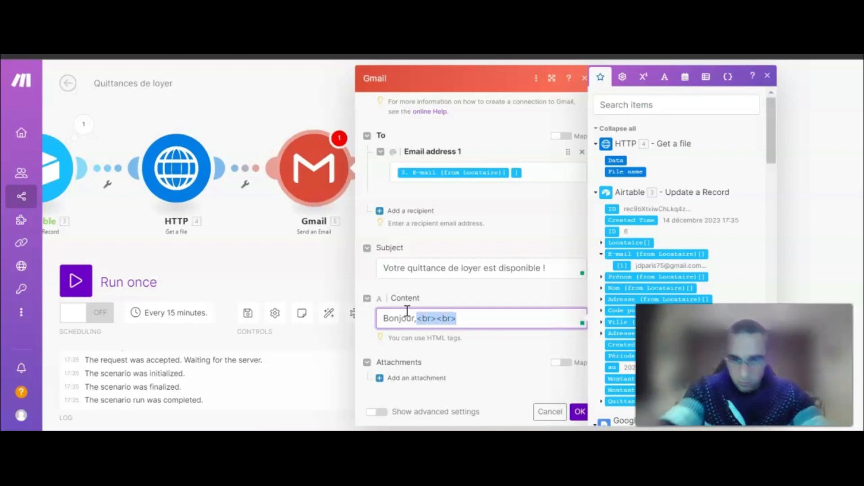
After 'Bonjour,' add the line 'Veuillez trouver ci-joint votre quittance de loyer pour la période du'.
{"action": "left_click", "coordinate": [476, 315]}
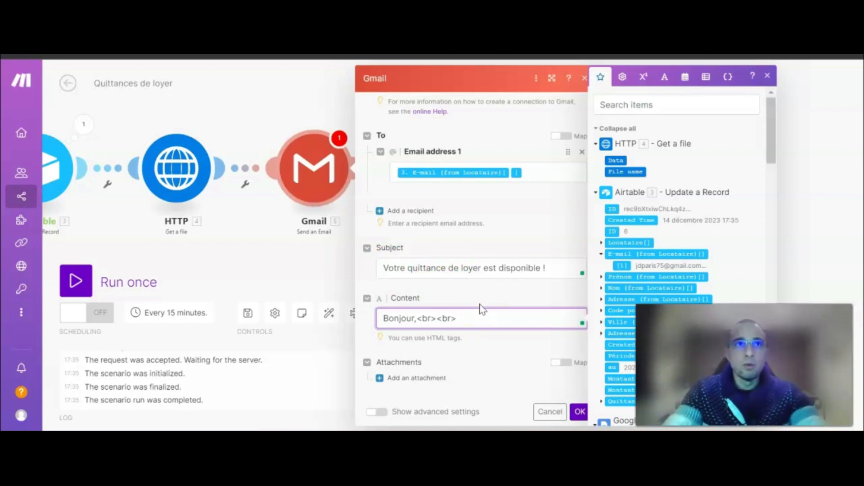
{"action": "key", "text": "Return"}
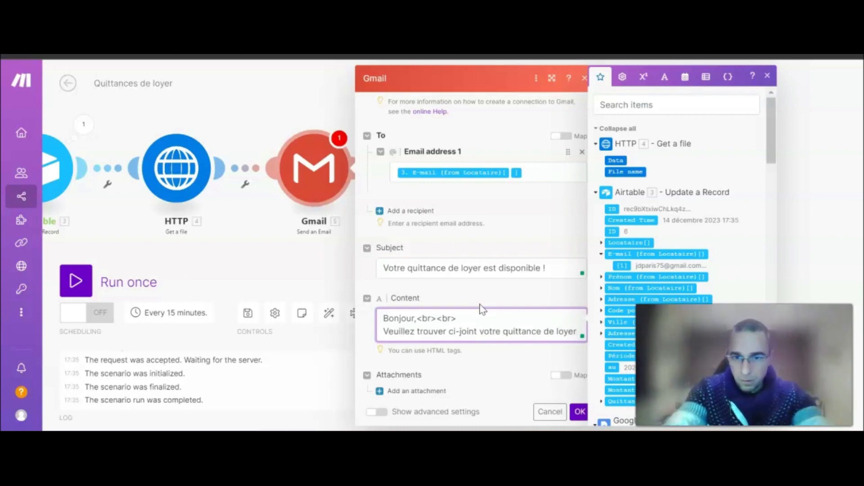
{"action": "type", "text": "pour la période du"}
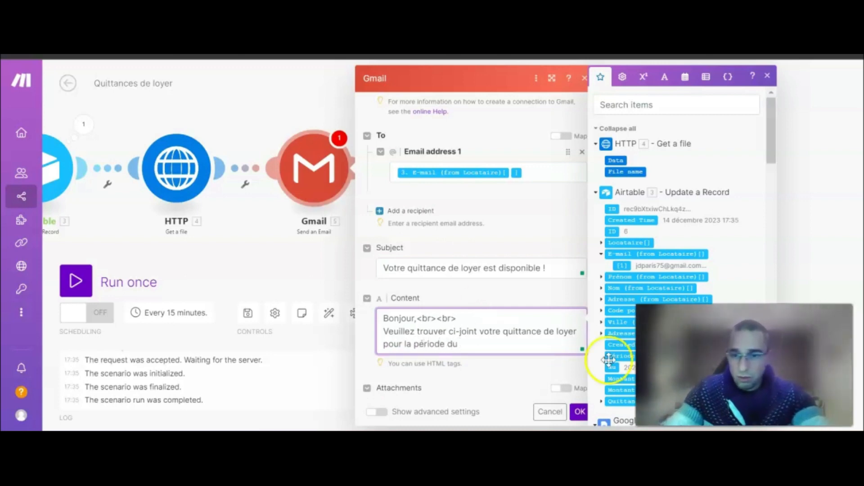
{"action": "left_click_drag", "start_coordinate": [275, 273], "coordinate": [135, 273]}
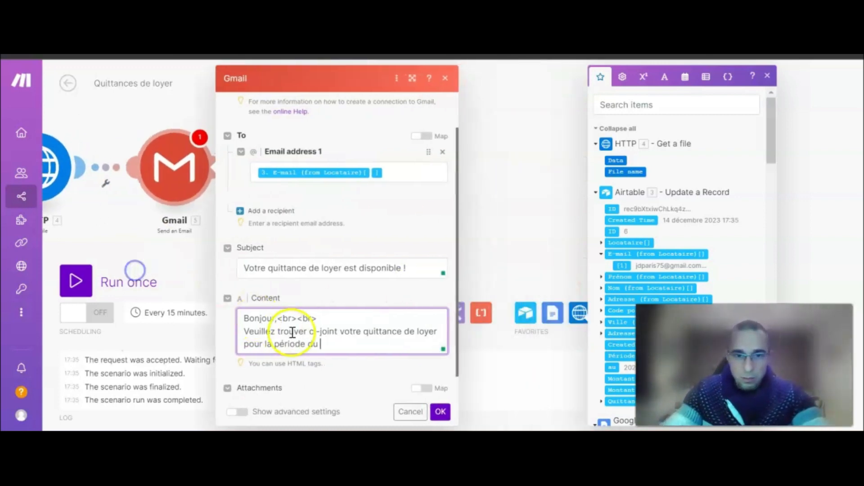
{"action": "left_click", "coordinate": [381, 269]}
Insert the Période du and au dates into the body, then add a 'Cordialement' sign-off.
{"action": "left_click", "coordinate": [347, 347]}
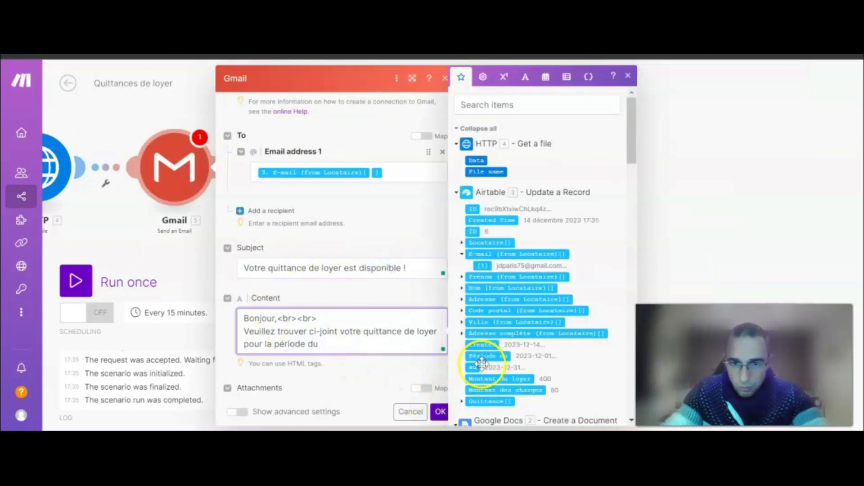
{"action": "left_click", "coordinate": [488, 356]}
{"action": "type", "text": "au"}
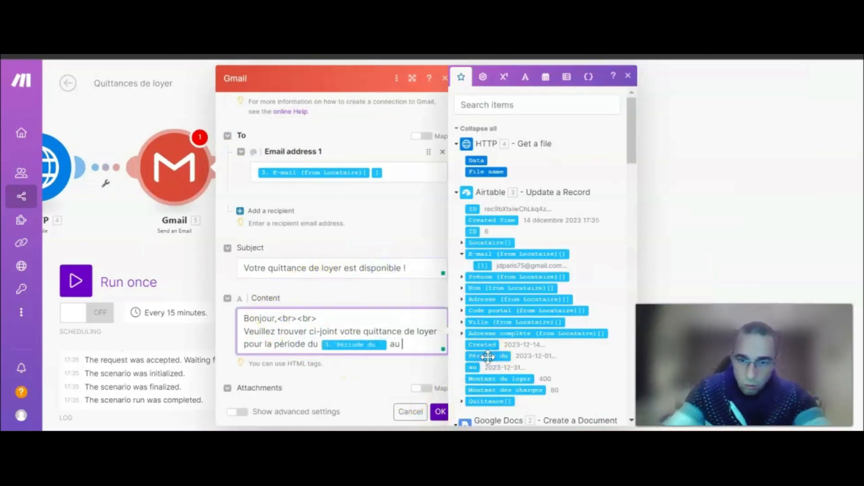
{"action": "left_click", "coordinate": [472, 368]}
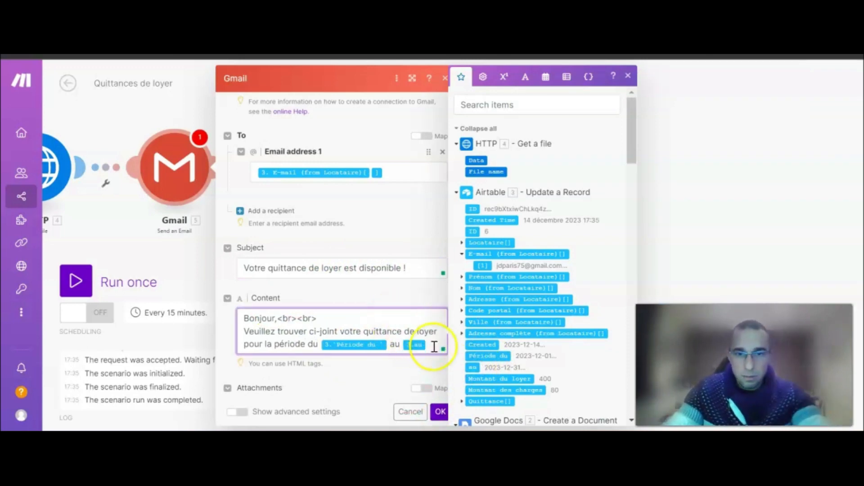
{"action": "left_click", "coordinate": [426, 346]}
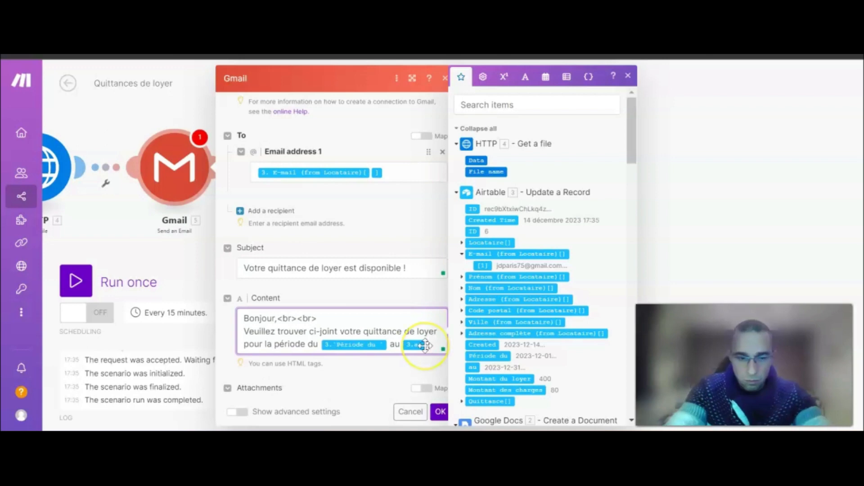
{"action": "type", "text": ".<br><br>"}
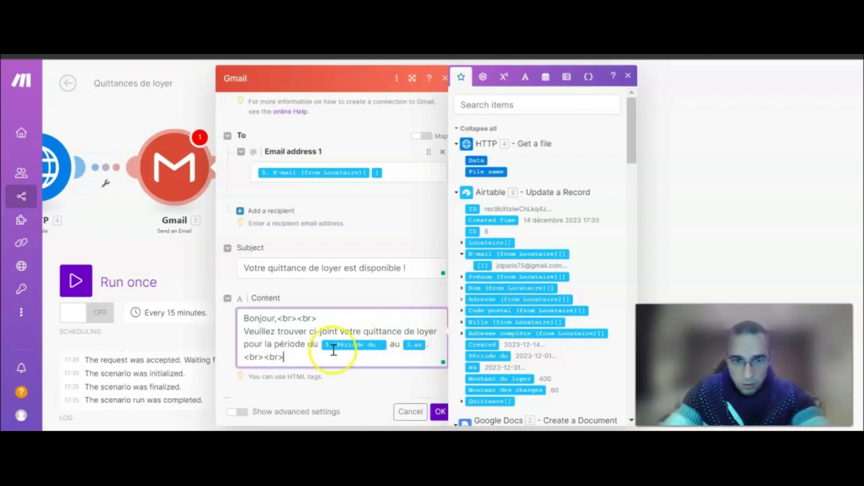
{"action": "key", "text": "Return"}
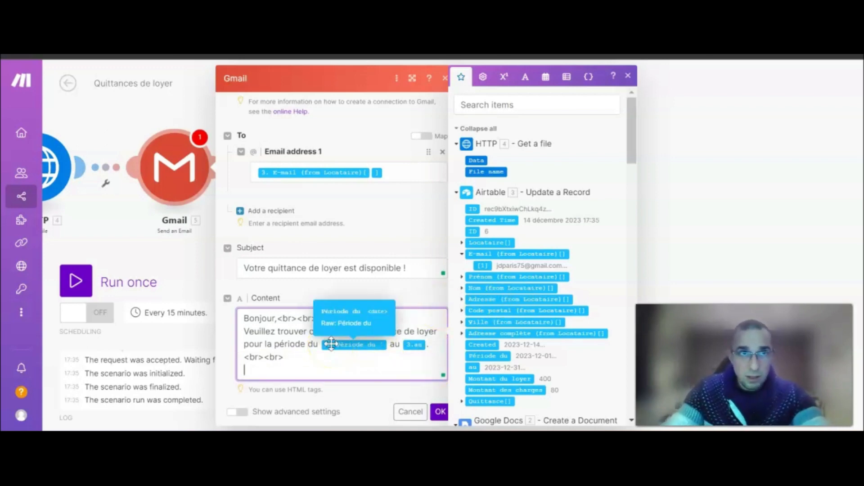
{"action": "type", "text": "Cordialement,<br><br>"}
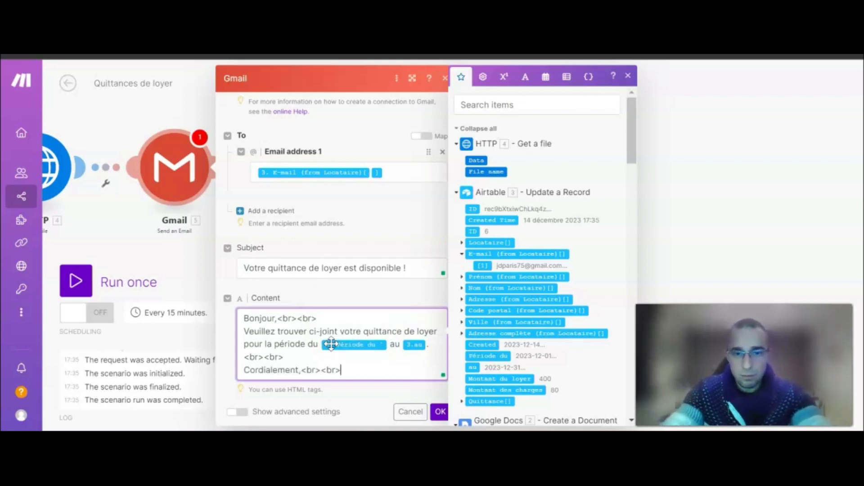
{"action": "key", "text": "Return"}
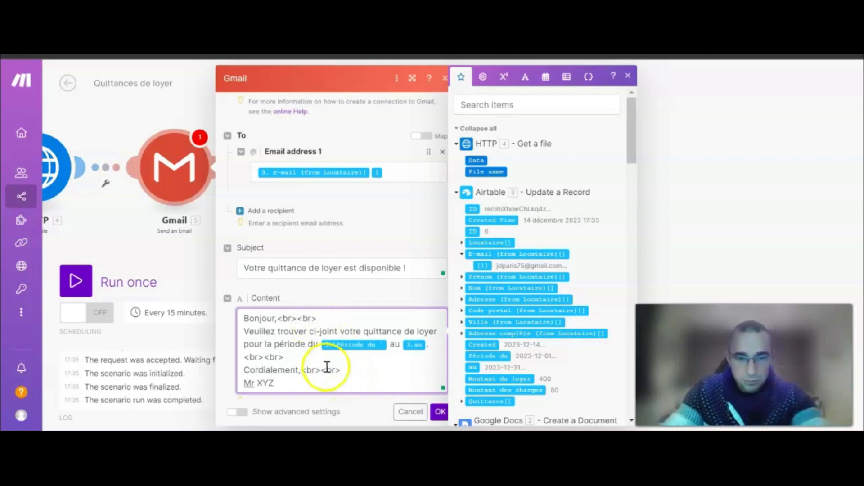
Change the greeting to 'Bonjour Mr/Mme' followed by the tenant's Nom.
{"action": "left_click", "coordinate": [278, 318]}
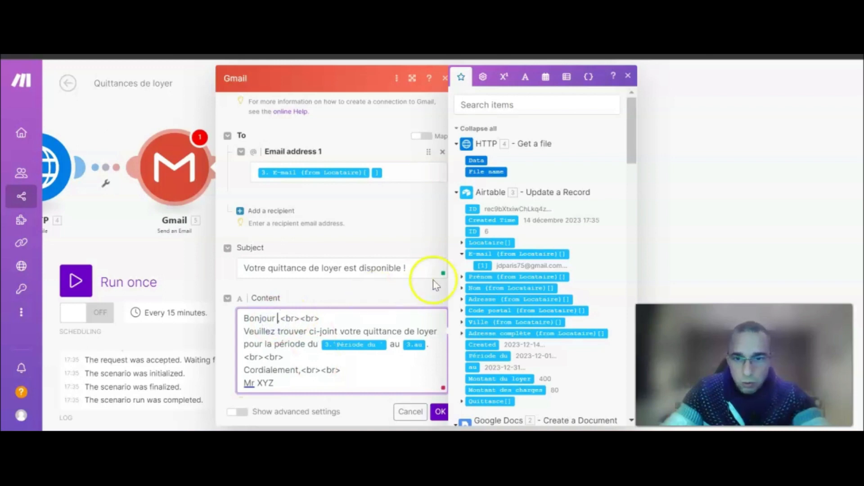
{"action": "type", "text": "/Mme"}
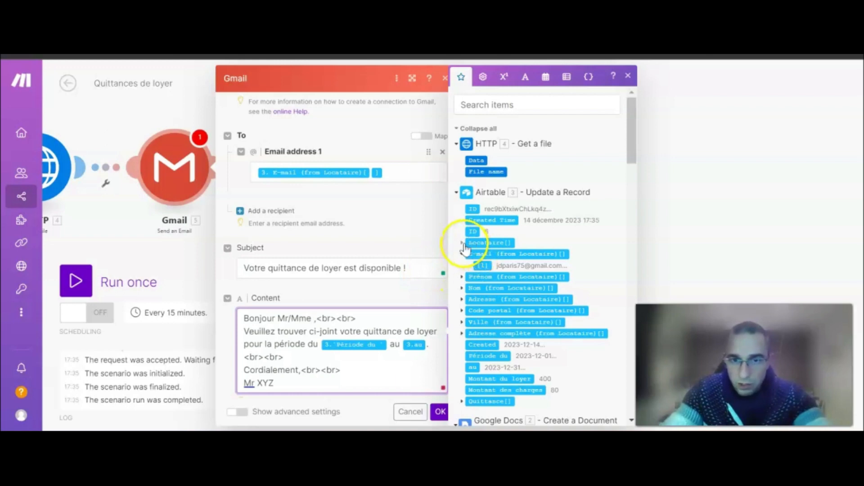
{"action": "left_click", "coordinate": [462, 288]}
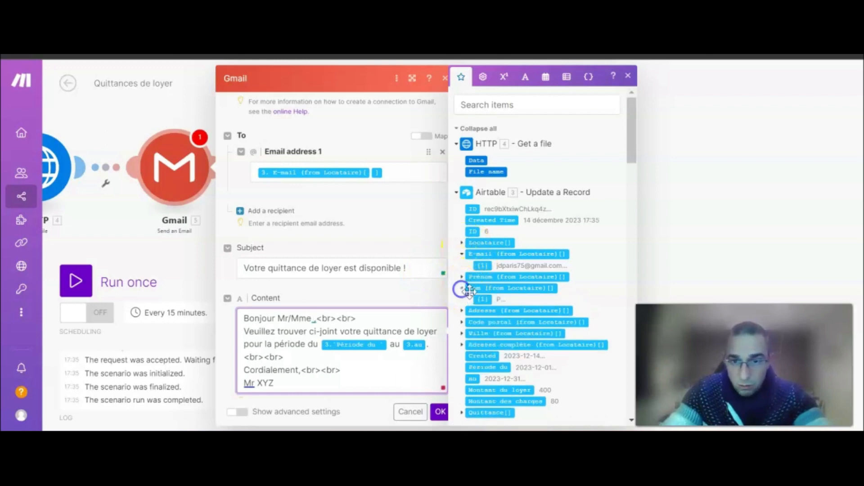
{"action": "left_click", "coordinate": [487, 300]}
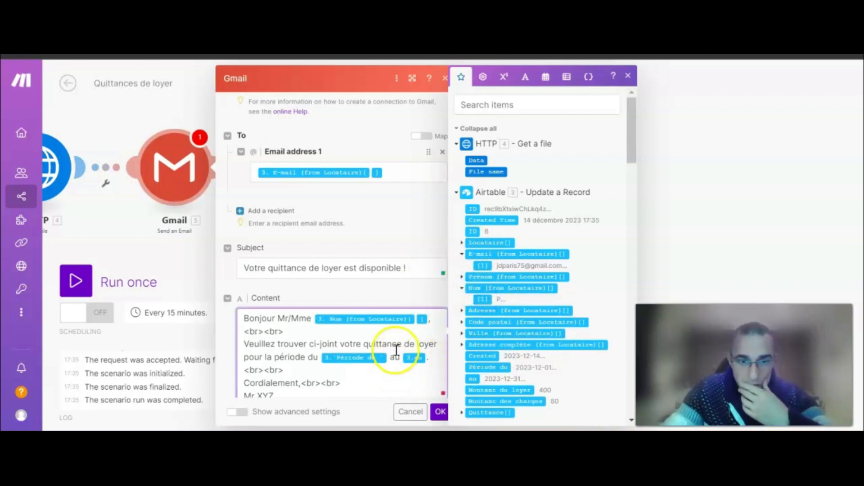
Attach the HTTP Get a file output to the email and save the Gmail module.
{"action": "scroll", "coordinate": [396, 350], "scroll_direction": "down", "scroll_amount": 2}
{"action": "scroll", "coordinate": [396, 351], "scroll_direction": "down", "scroll_amount": 1}
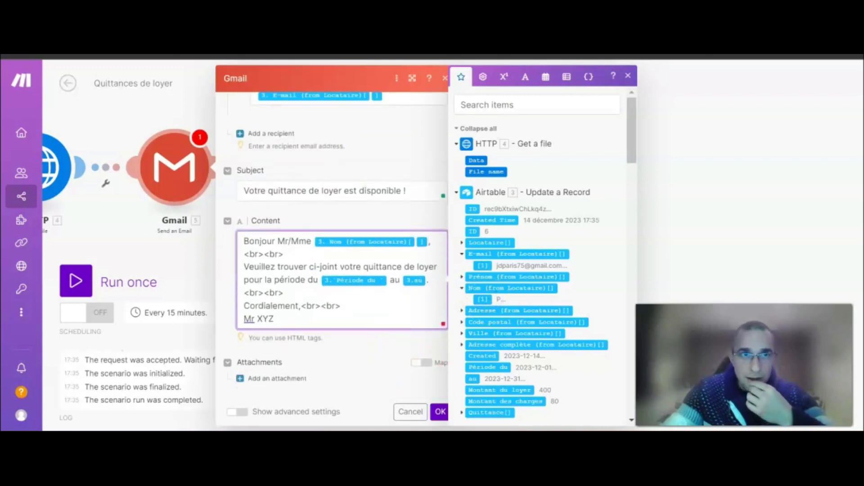
{"action": "left_click", "coordinate": [274, 381]}
{"action": "scroll", "coordinate": [347, 351], "scroll_direction": "down", "scroll_amount": 3}
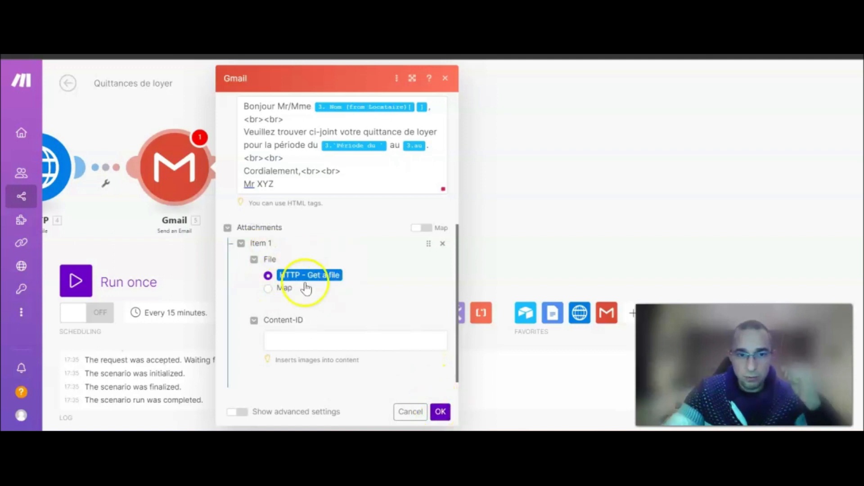
{"action": "left_click", "coordinate": [440, 412]}
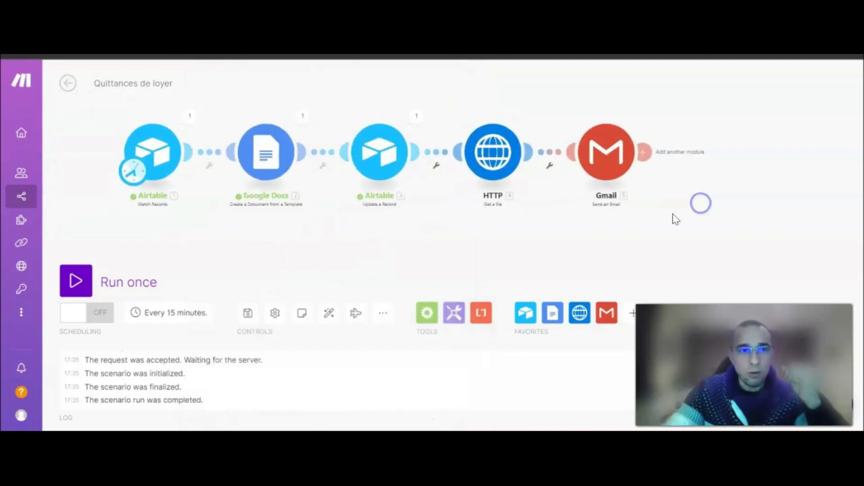
Start a single scenario run, then choose the tenant record in the Airtable form.
{"action": "left_click", "coordinate": [91, 276]}
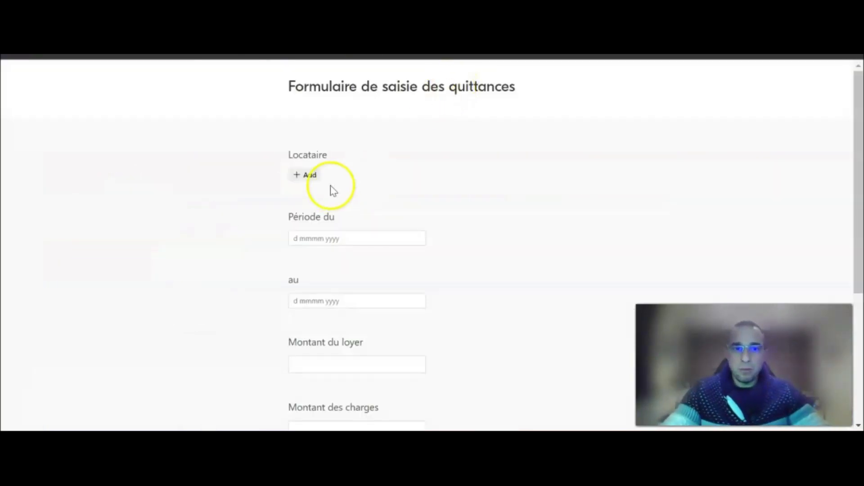
{"action": "left_click", "coordinate": [305, 173]}
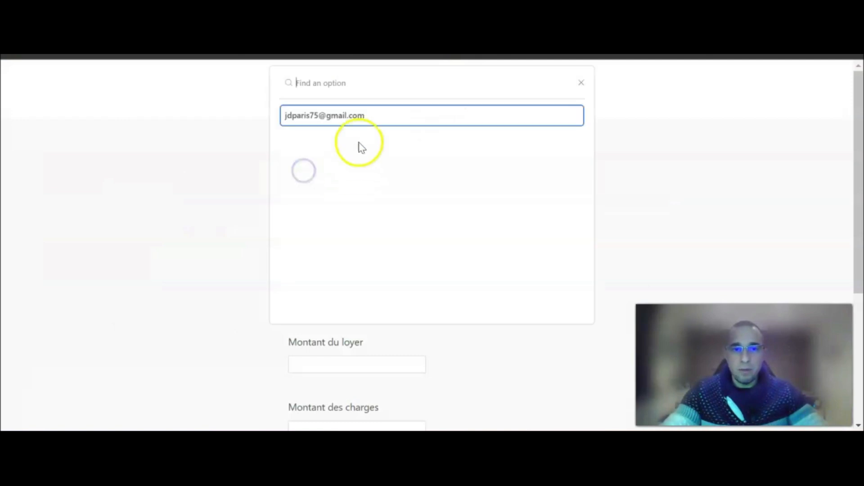
{"action": "left_click", "coordinate": [355, 161]}
Set the receipt period from 1 January 2024 to 31 January 2024.
{"action": "left_click", "coordinate": [316, 245]}
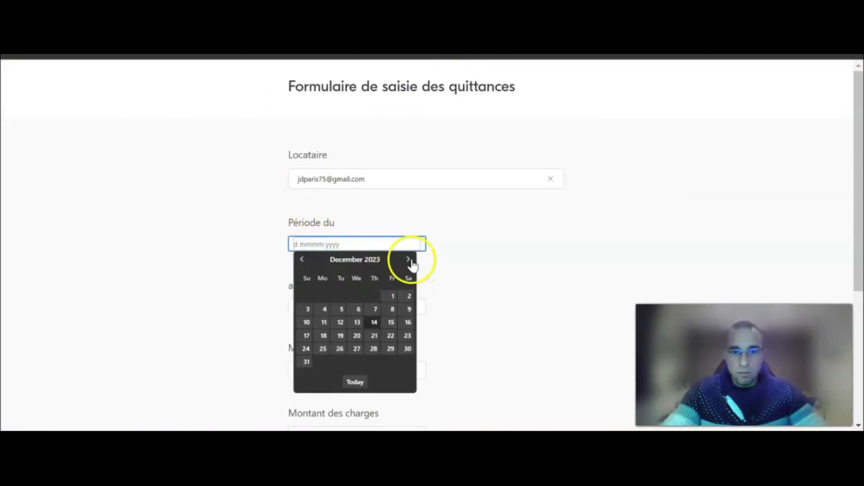
{"action": "left_click", "coordinate": [409, 261]}
{"action": "left_click", "coordinate": [322, 296]}
{"action": "left_click", "coordinate": [323, 307]}
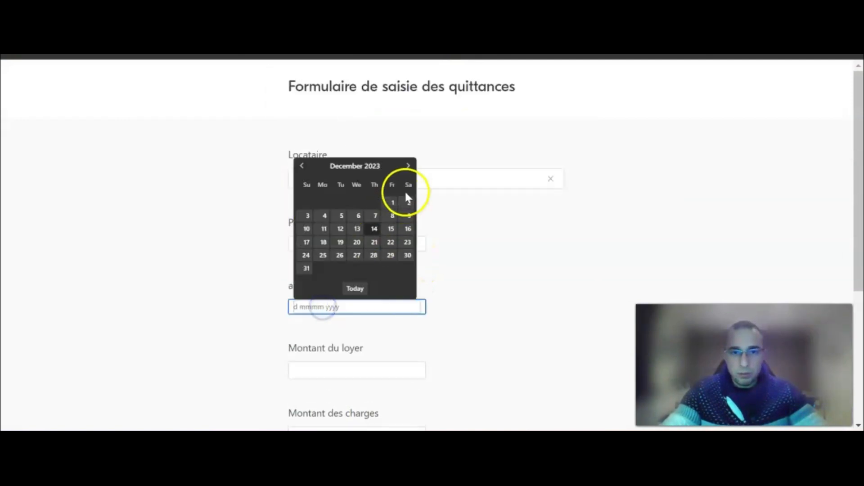
{"action": "left_click", "coordinate": [408, 166]}
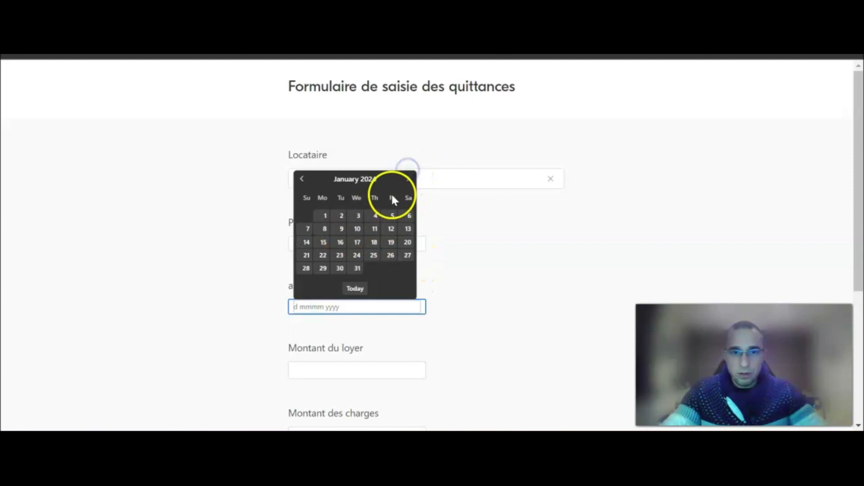
{"action": "left_click", "coordinate": [357, 270]}
{"action": "scroll", "coordinate": [342, 288], "scroll_direction": "down", "scroll_amount": 3}
Enter rent 800 and charges 80, then submit the receipt form.
{"action": "left_click", "coordinate": [327, 242]}
{"action": "type", "text": "800"}
{"action": "left_click", "coordinate": [325, 299]}
{"action": "type", "text": "80"}
{"action": "left_click", "coordinate": [318, 354]}
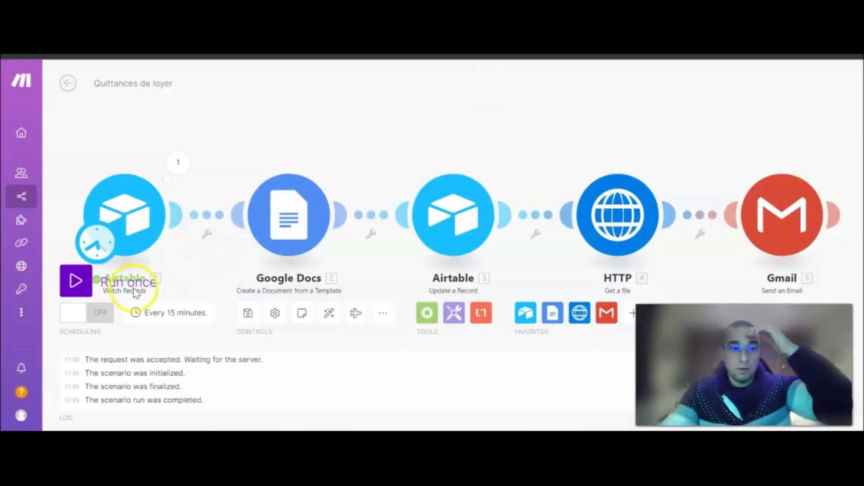
Run the scenario once so all five modules process the January 2024 entry and email the receipt.
{"action": "left_click", "coordinate": [134, 287]}
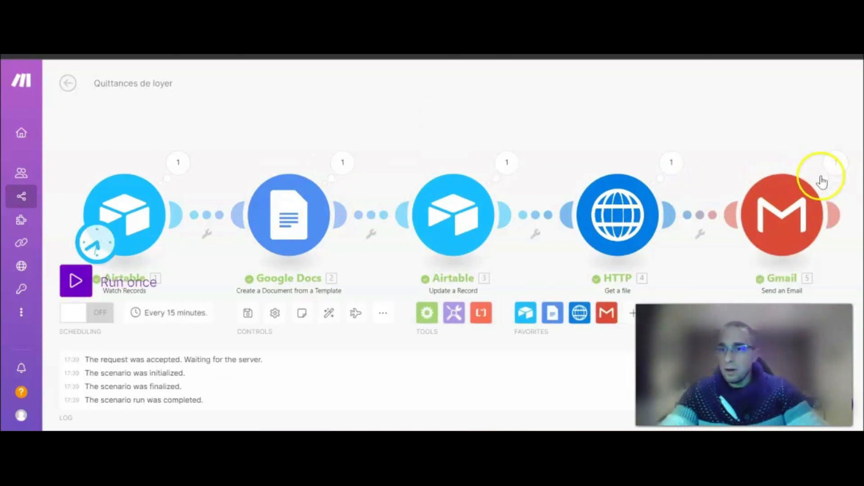
{"action": "left_click_drag", "start_coordinate": [582, 137], "coordinate": [579, 122]}
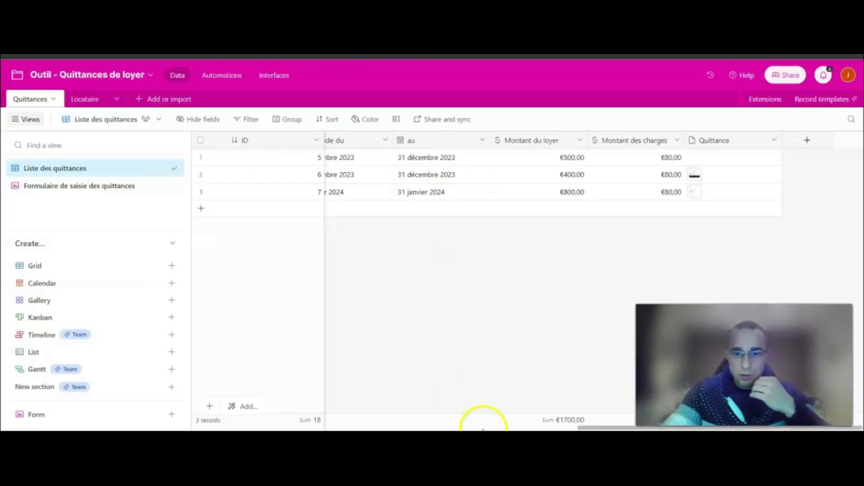
{"action": "left_click_drag", "start_coordinate": [587, 428], "coordinate": [268, 428]}
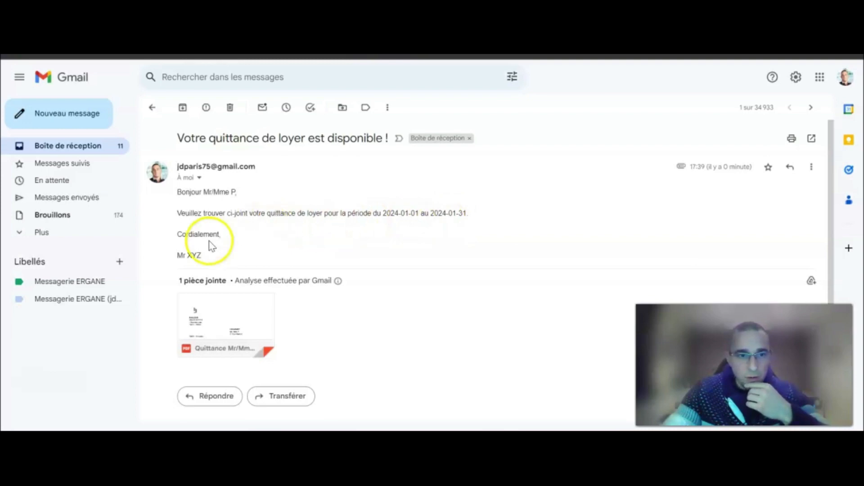
Preview the January 2024 receipt PDF and verify 800€ rent, 80€ charges and 880€ total.
{"action": "left_click", "coordinate": [214, 301]}
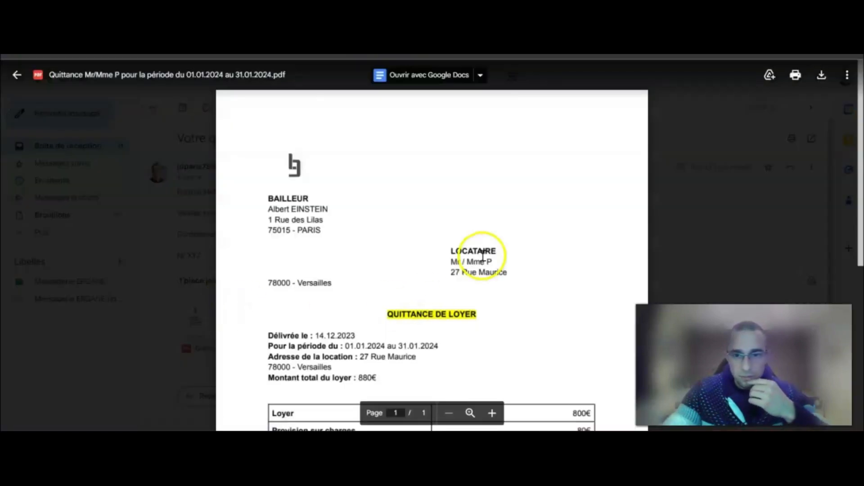
{"action": "scroll", "coordinate": [483, 254], "scroll_direction": "down", "scroll_amount": 5}
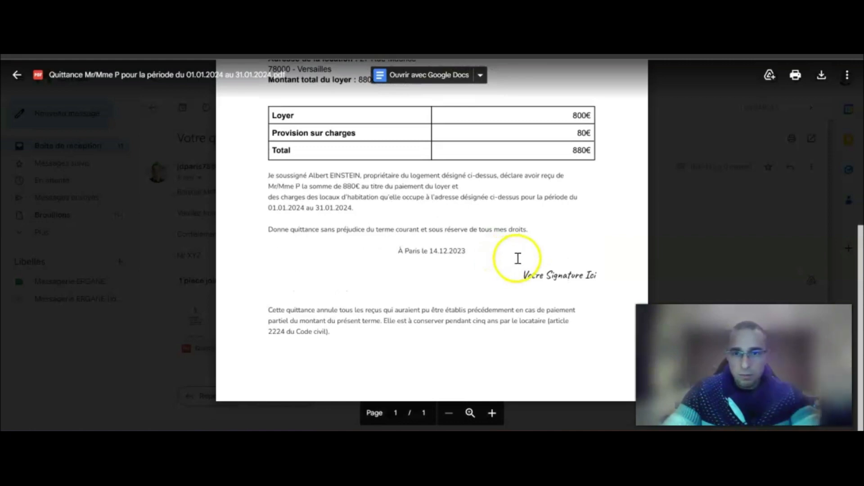
{"action": "scroll", "coordinate": [518, 258], "scroll_direction": "up", "scroll_amount": 5}
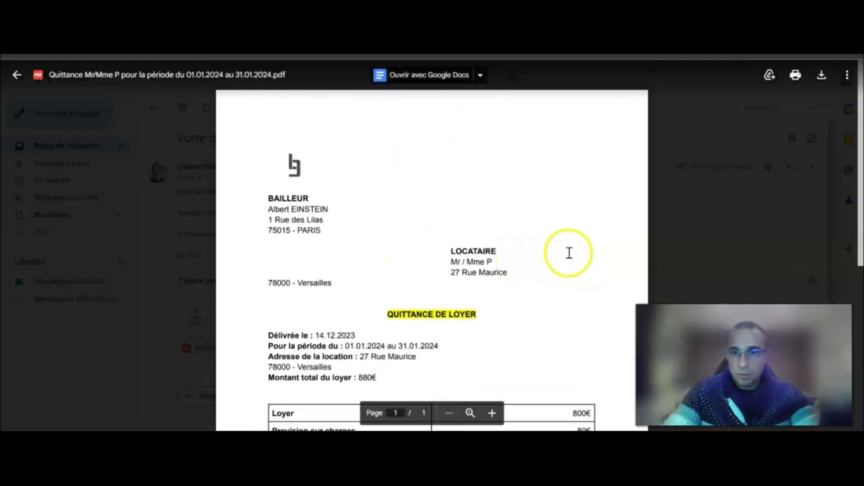